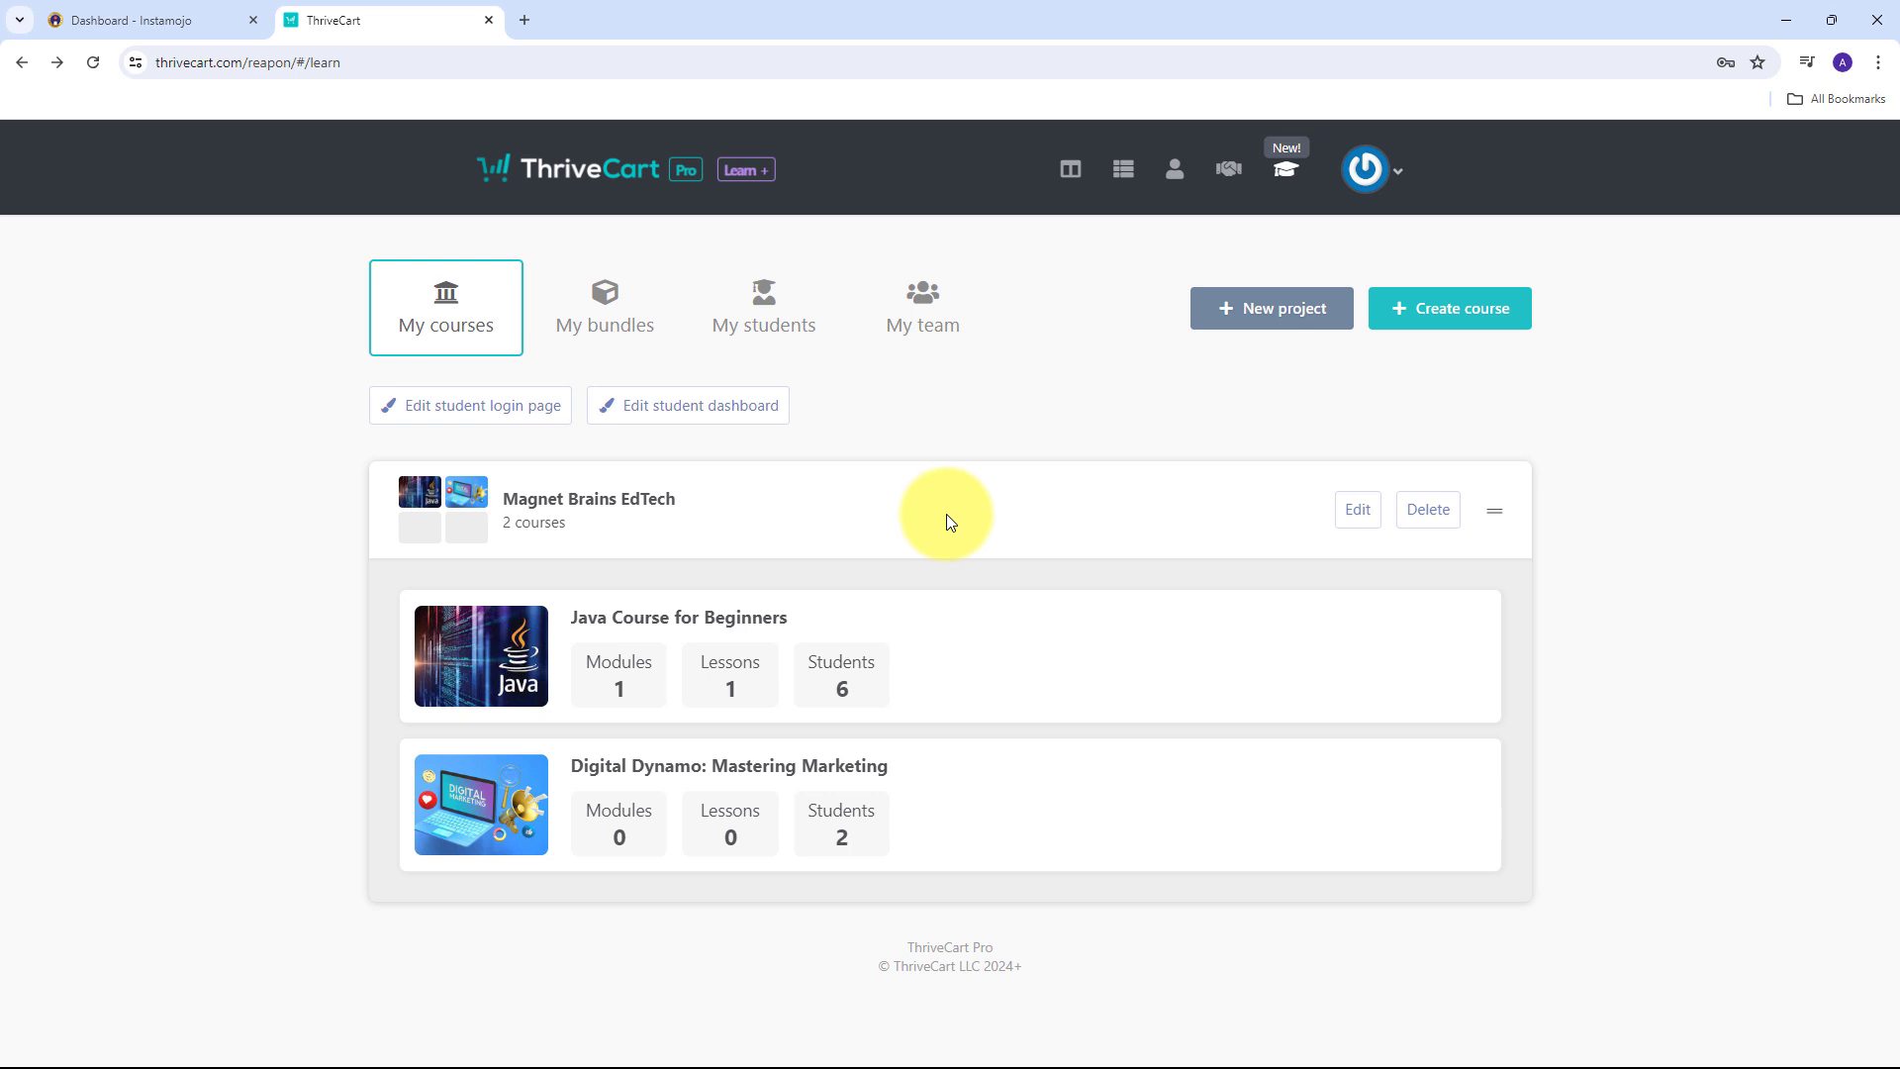
pyautogui.click(196, 20)
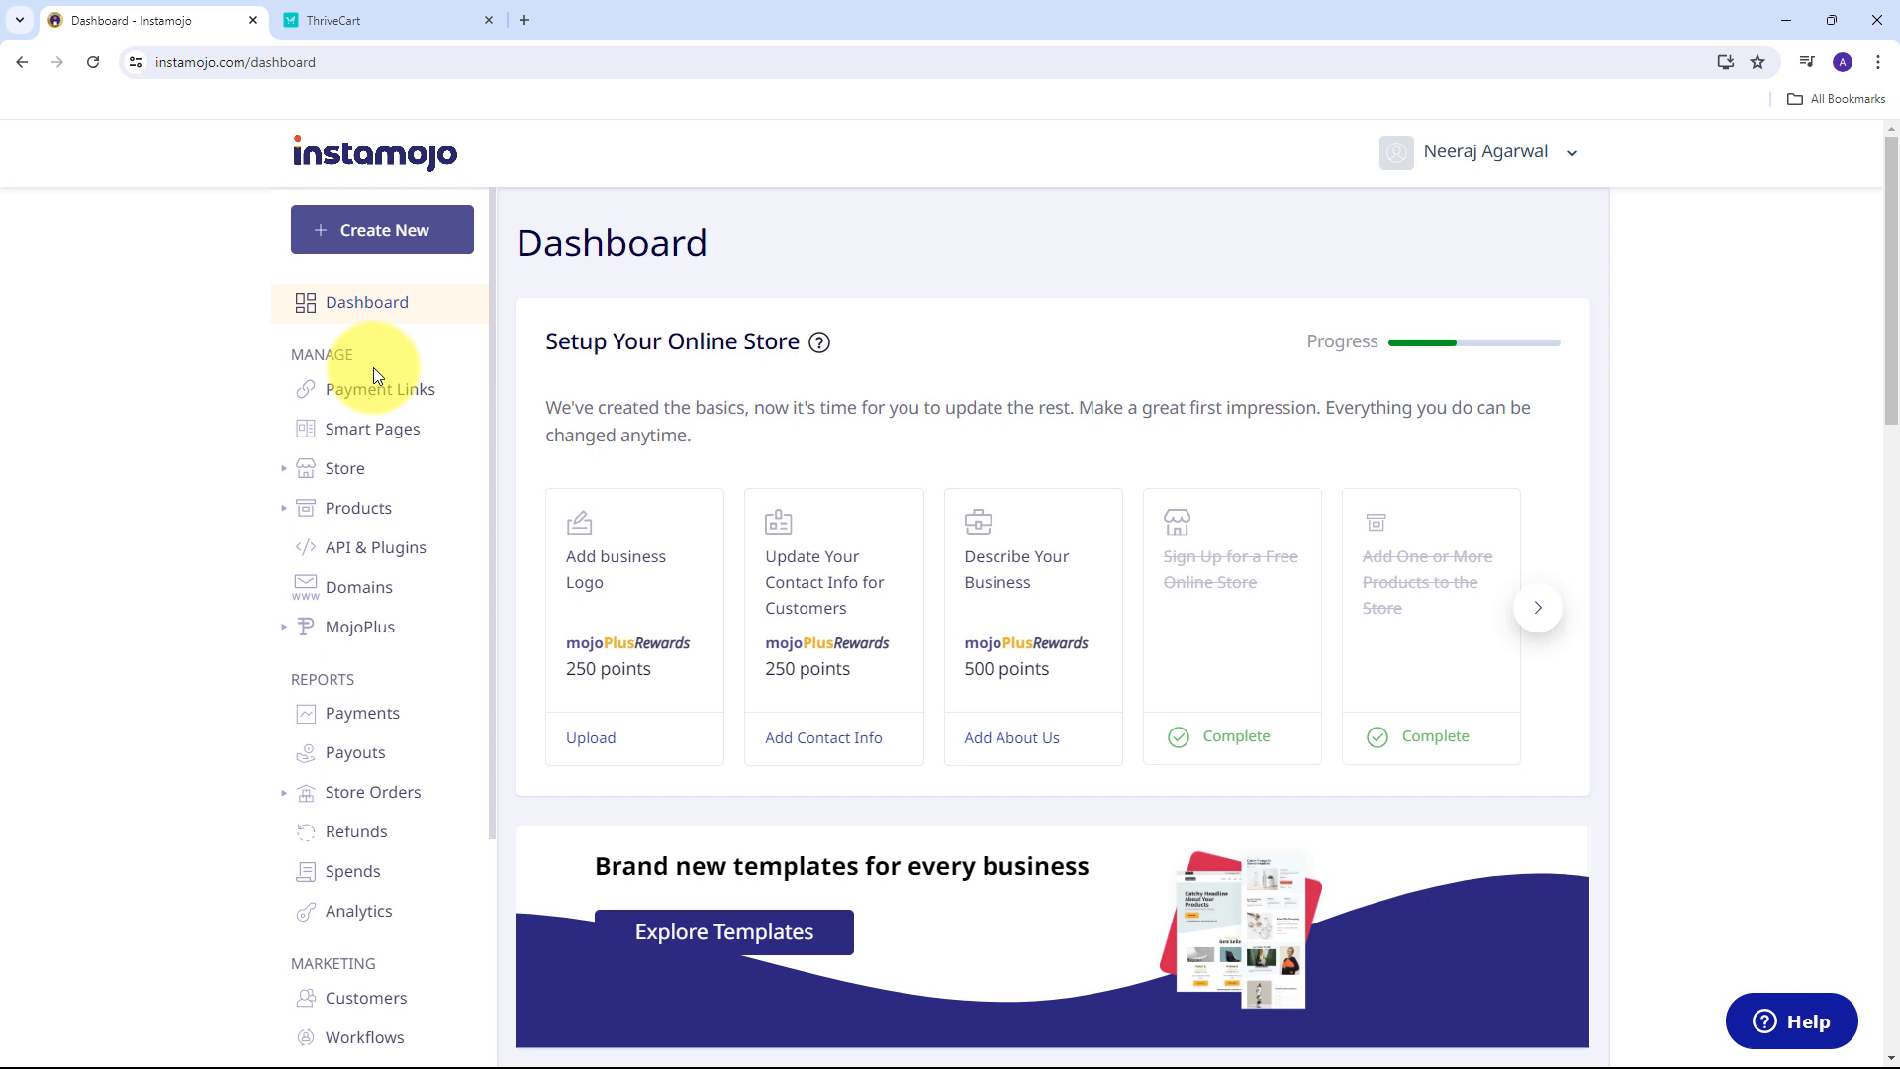
pyautogui.hotkey('ctrl', 'Tab')
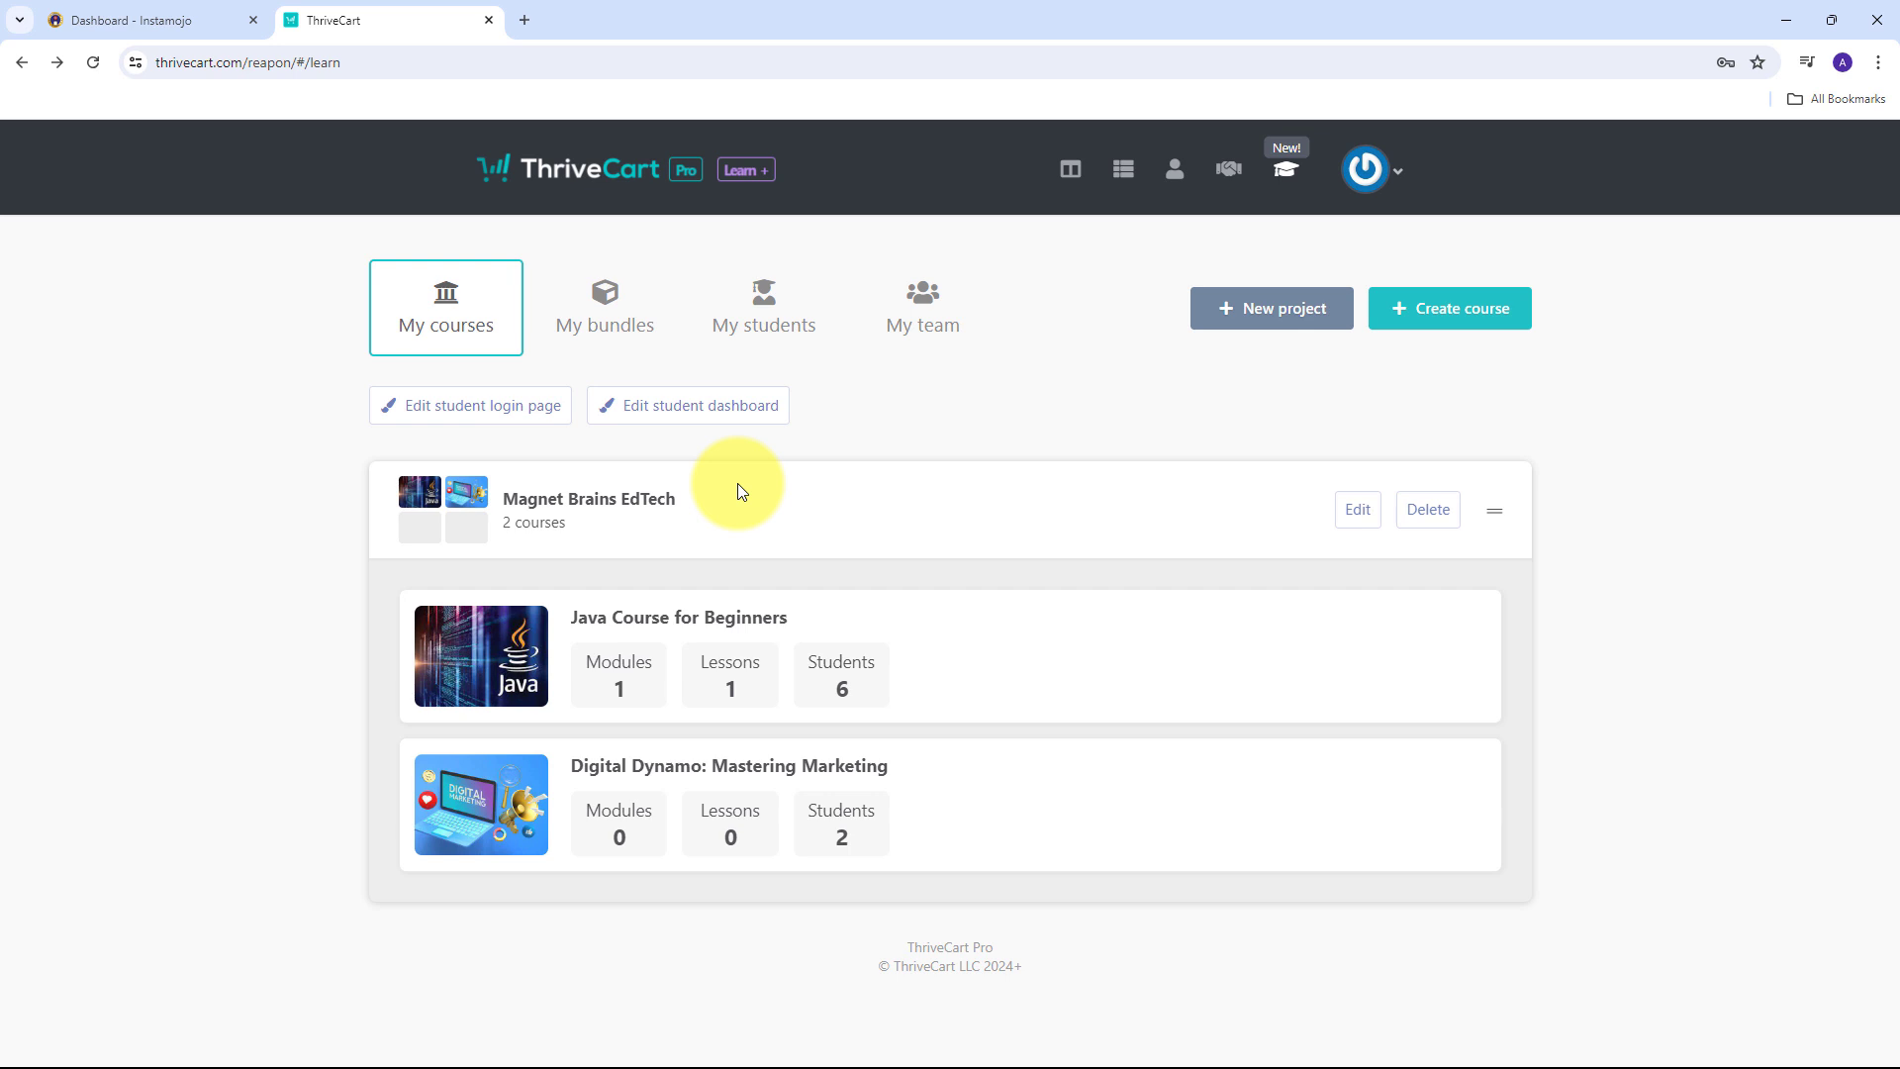
pyautogui.click(228, 20)
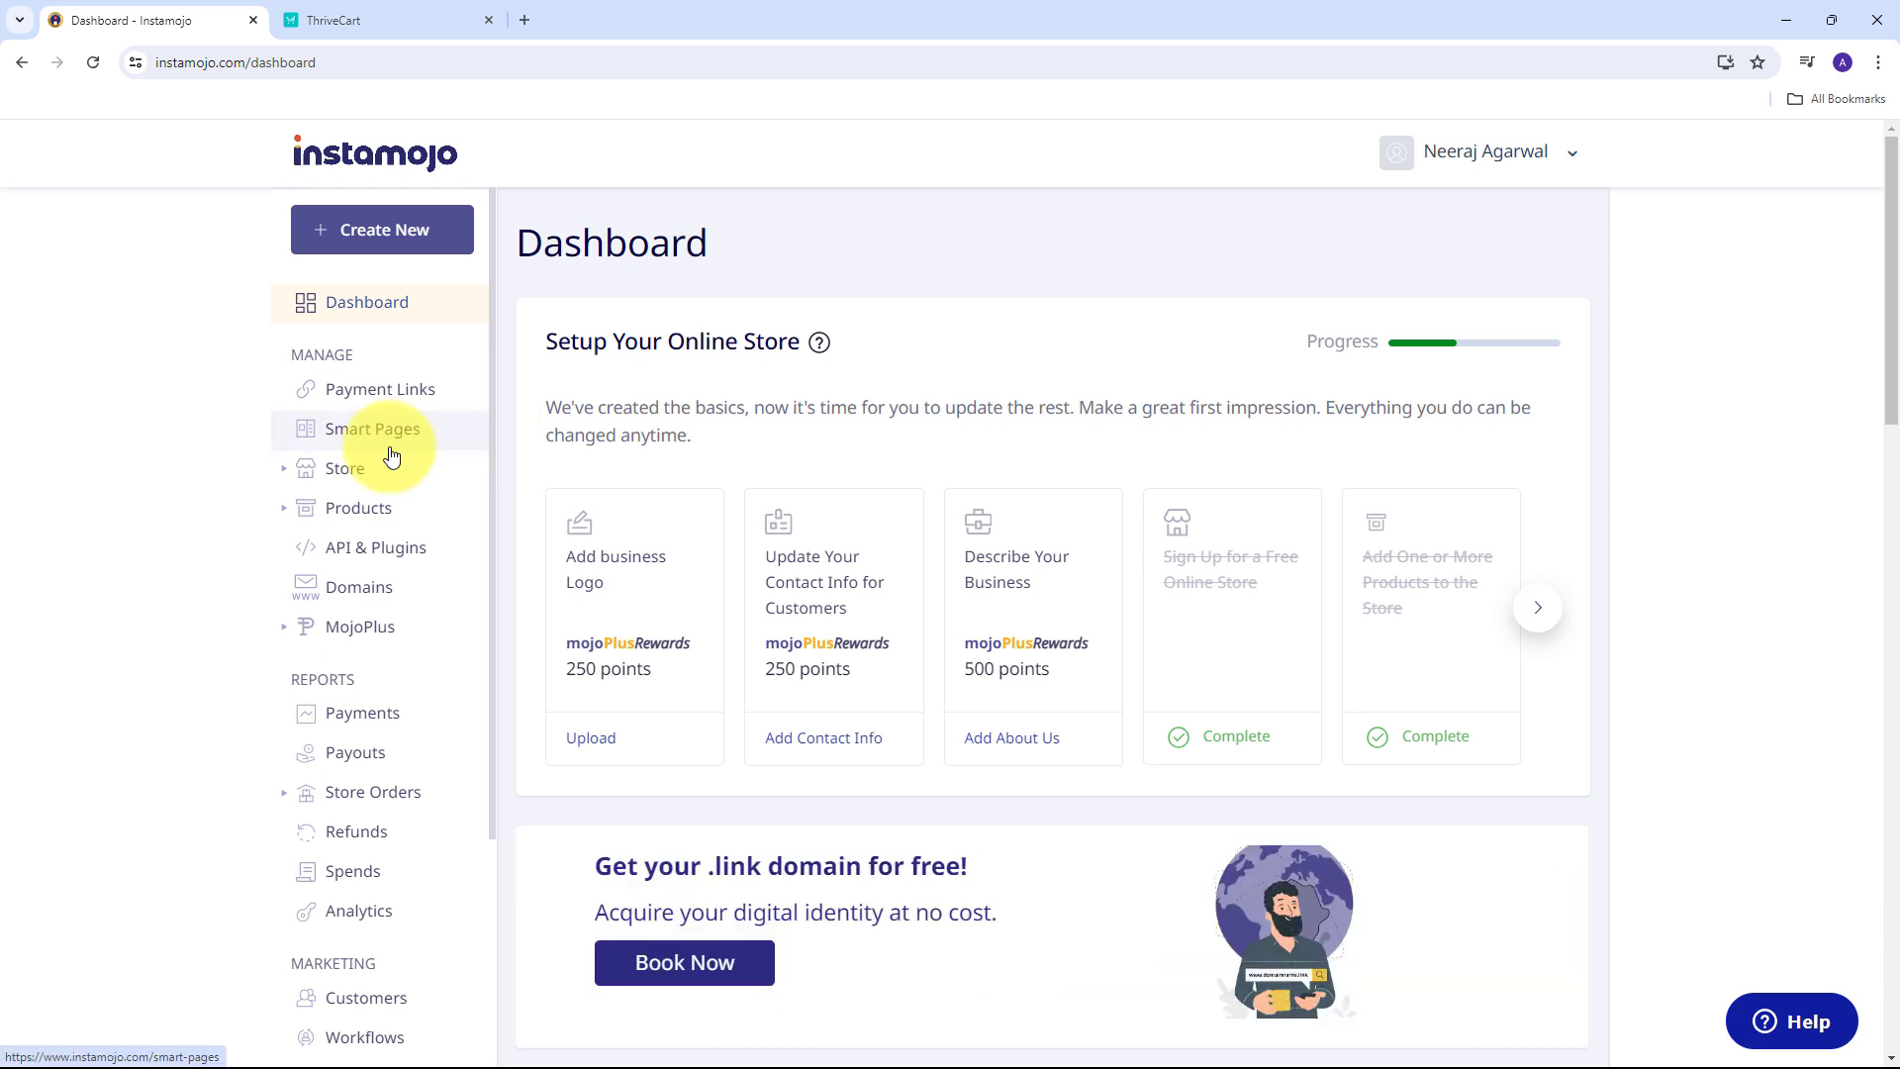
pyautogui.click(333, 18)
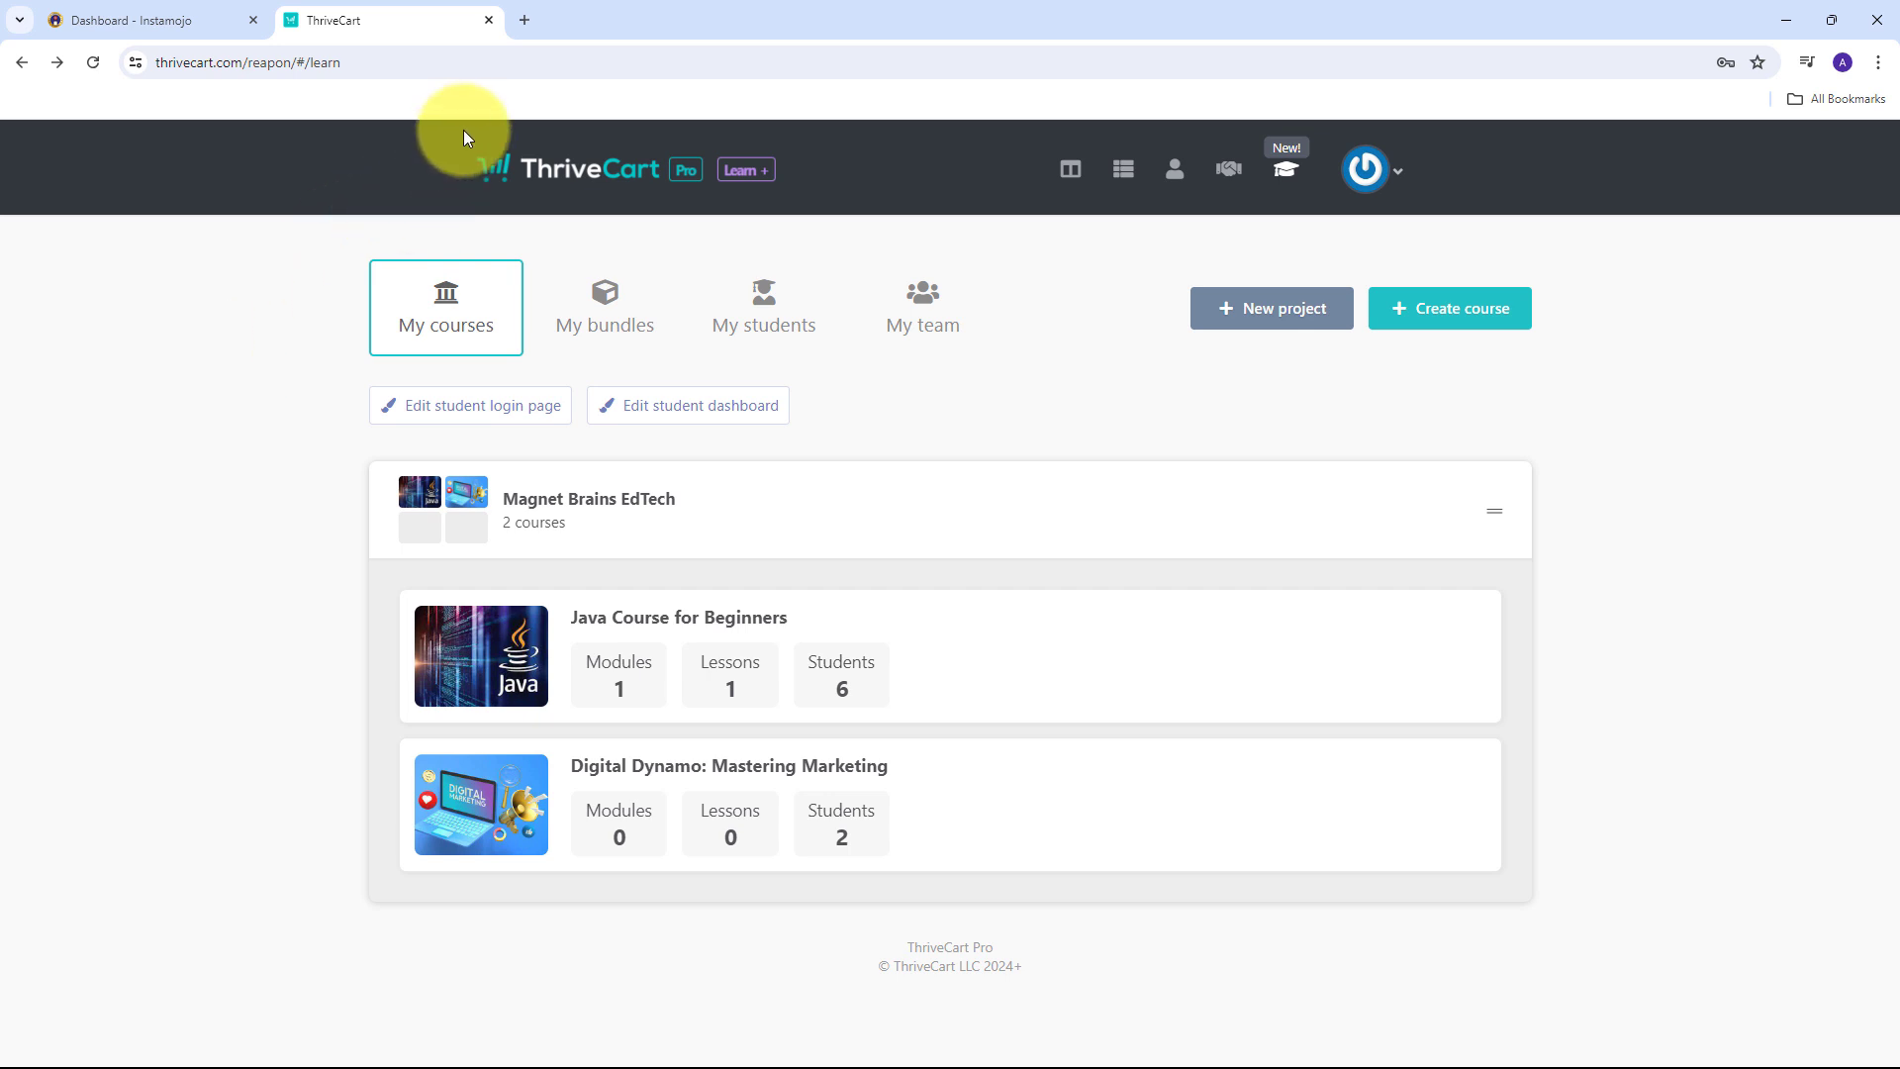
# Load pabbly.co in a new Chrome tab.
pyautogui.click(525, 18)
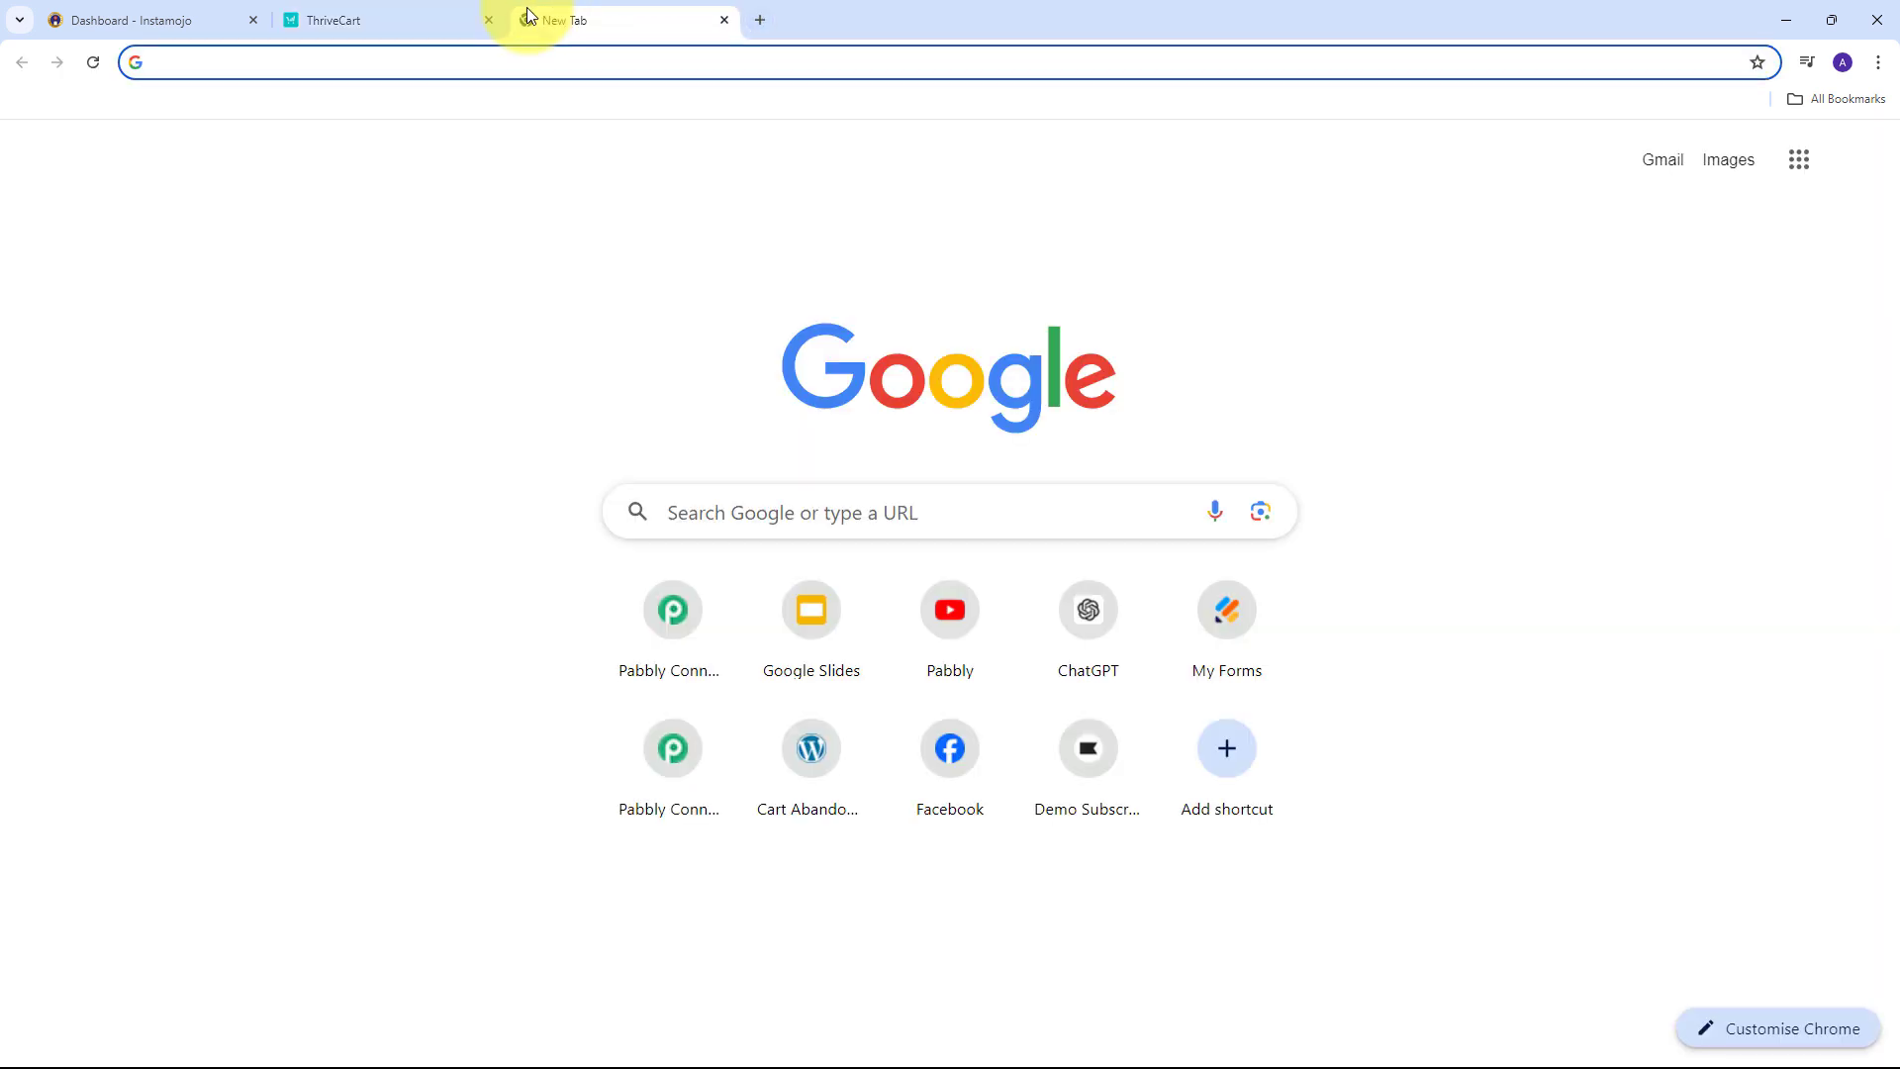
pyautogui.write('pabbl')
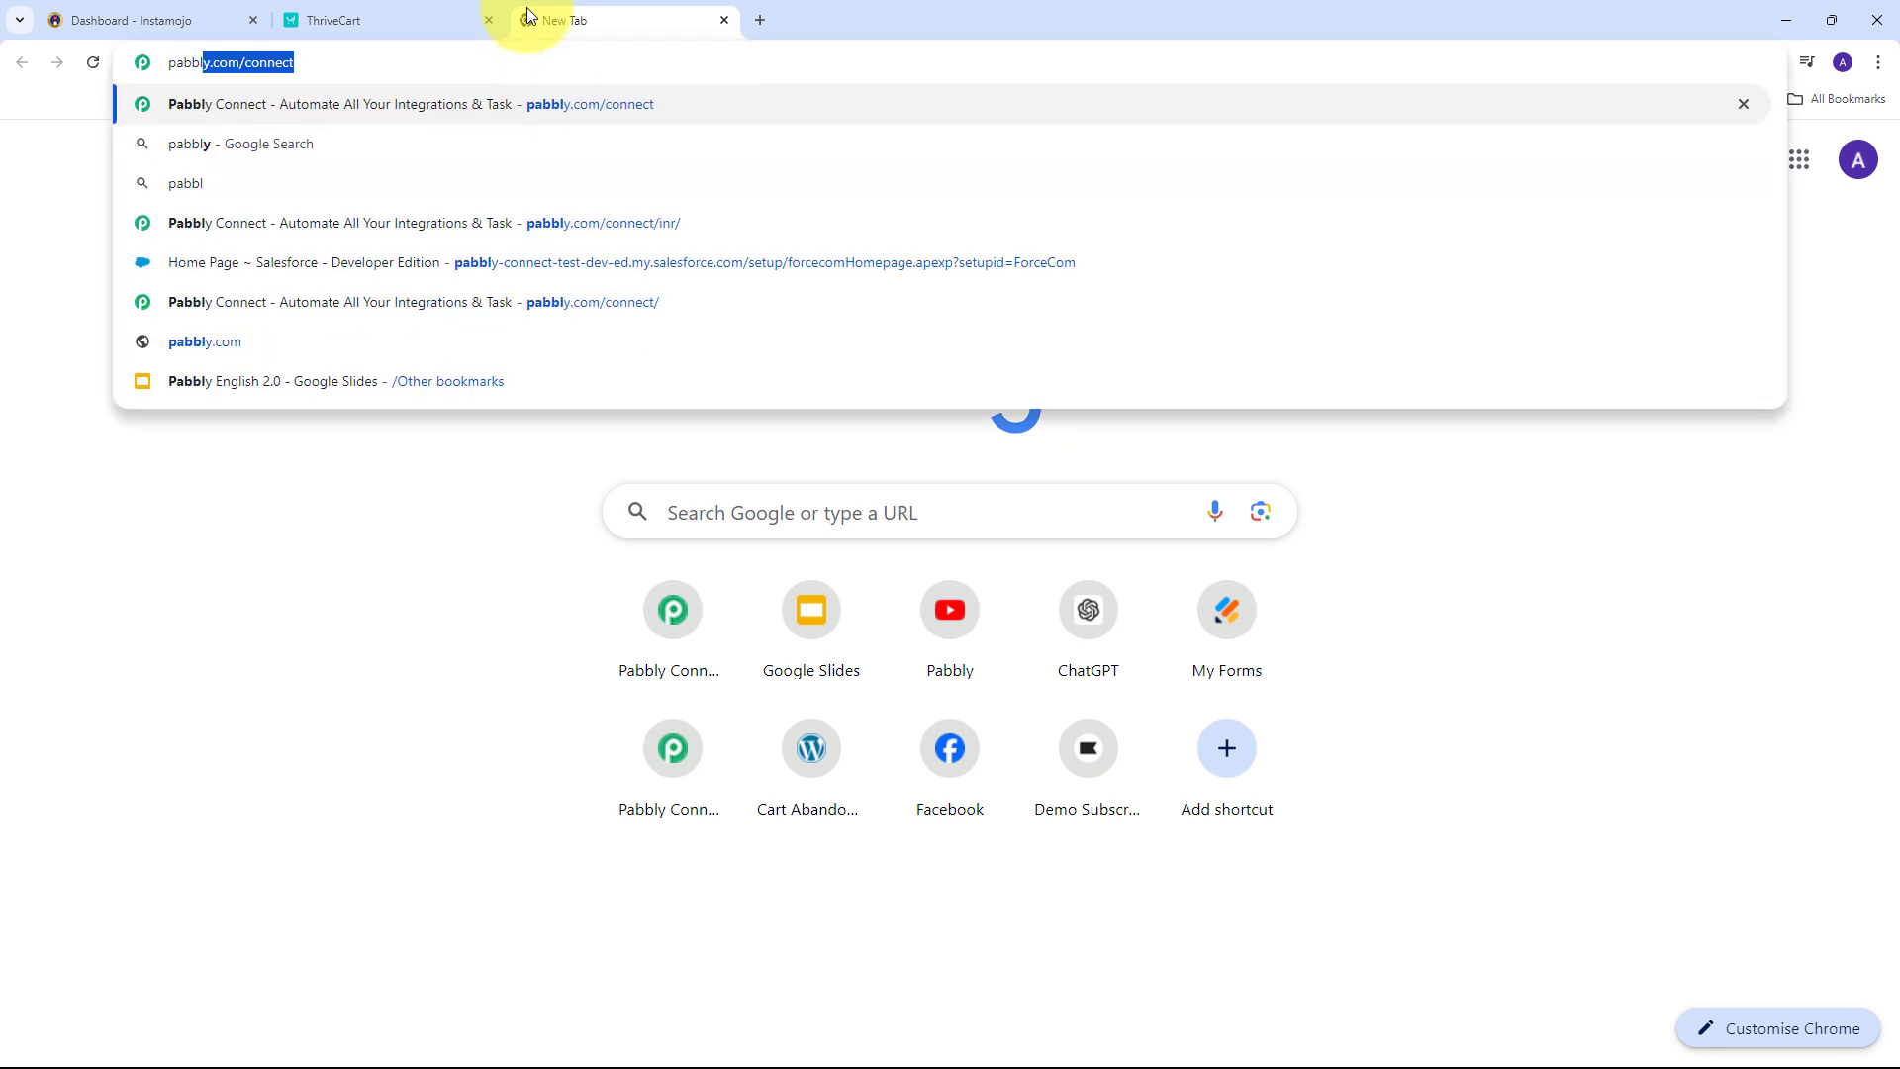
pyautogui.write('y.co')
pyautogui.press('Return')
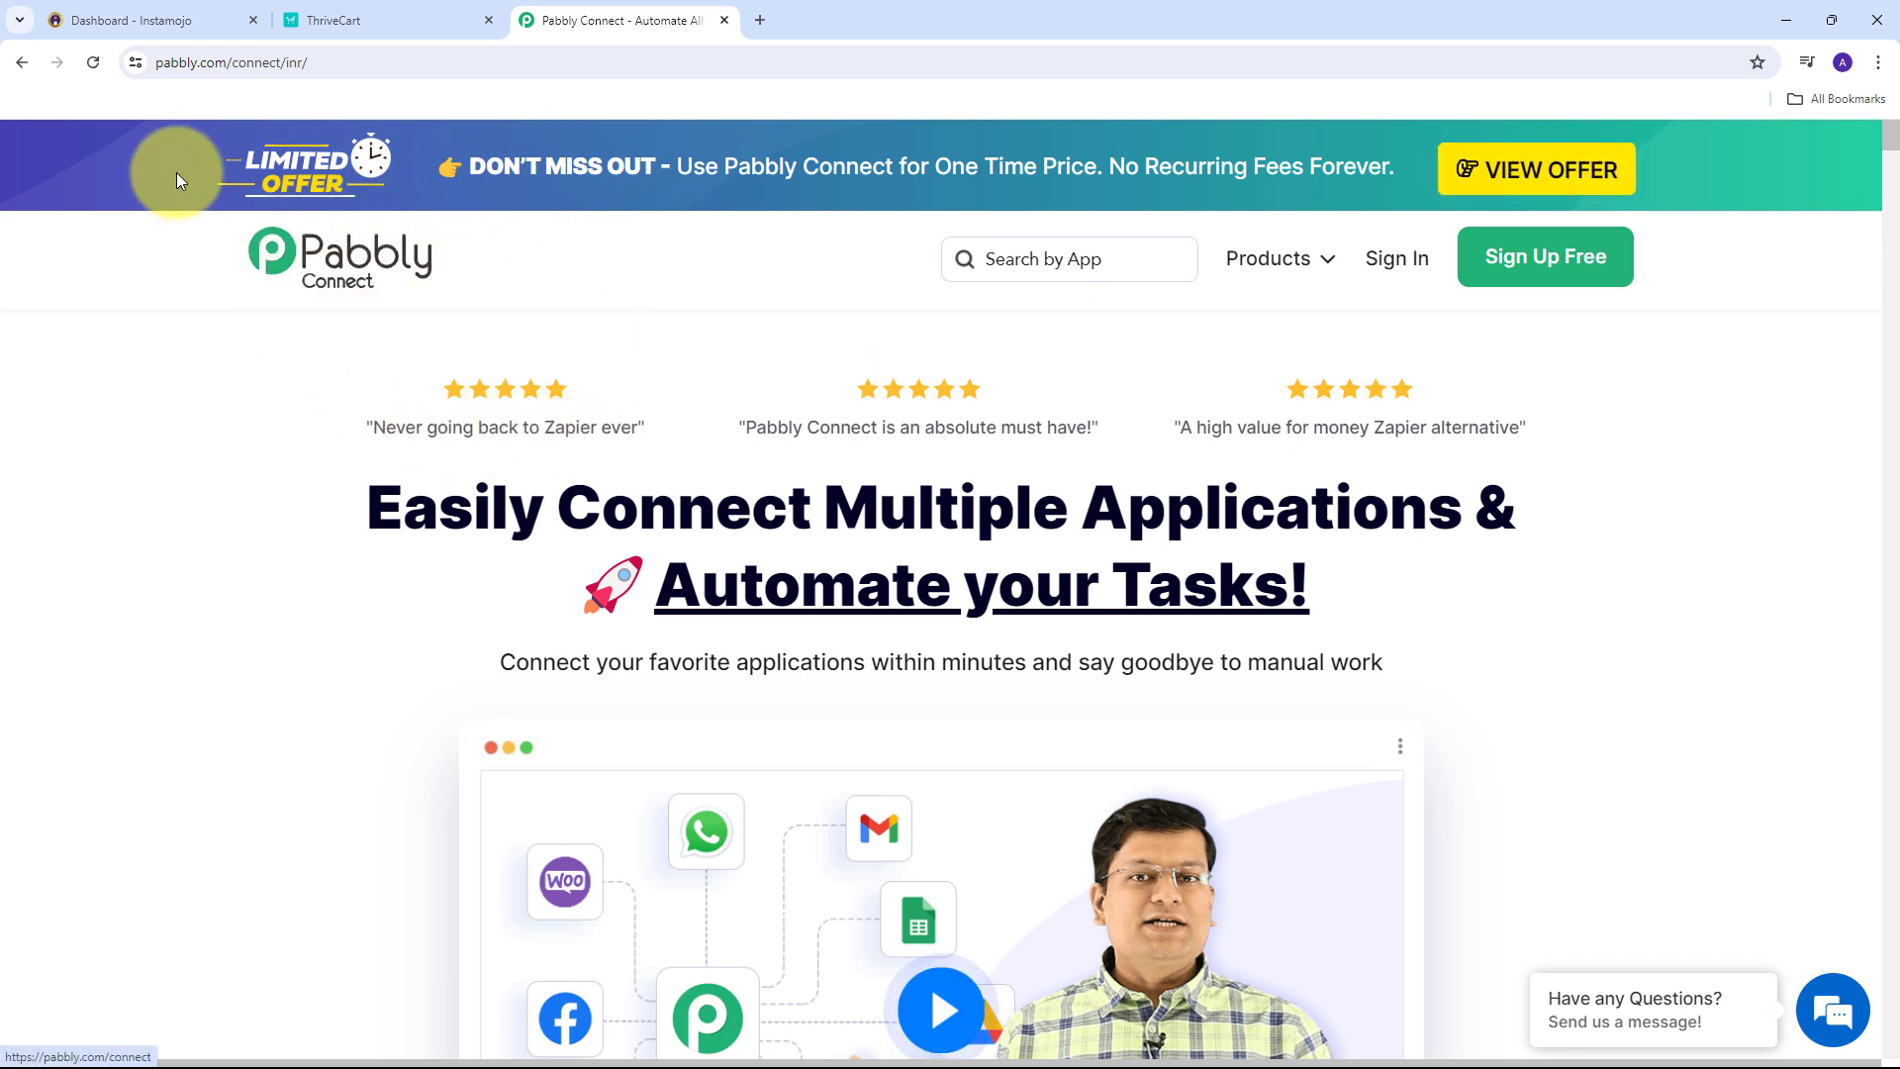
# Glance at the Instamojo and ThriveCart tabs, then return to the Pabbly Connect site.
pyautogui.click(160, 20)
pyautogui.click(426, 17)
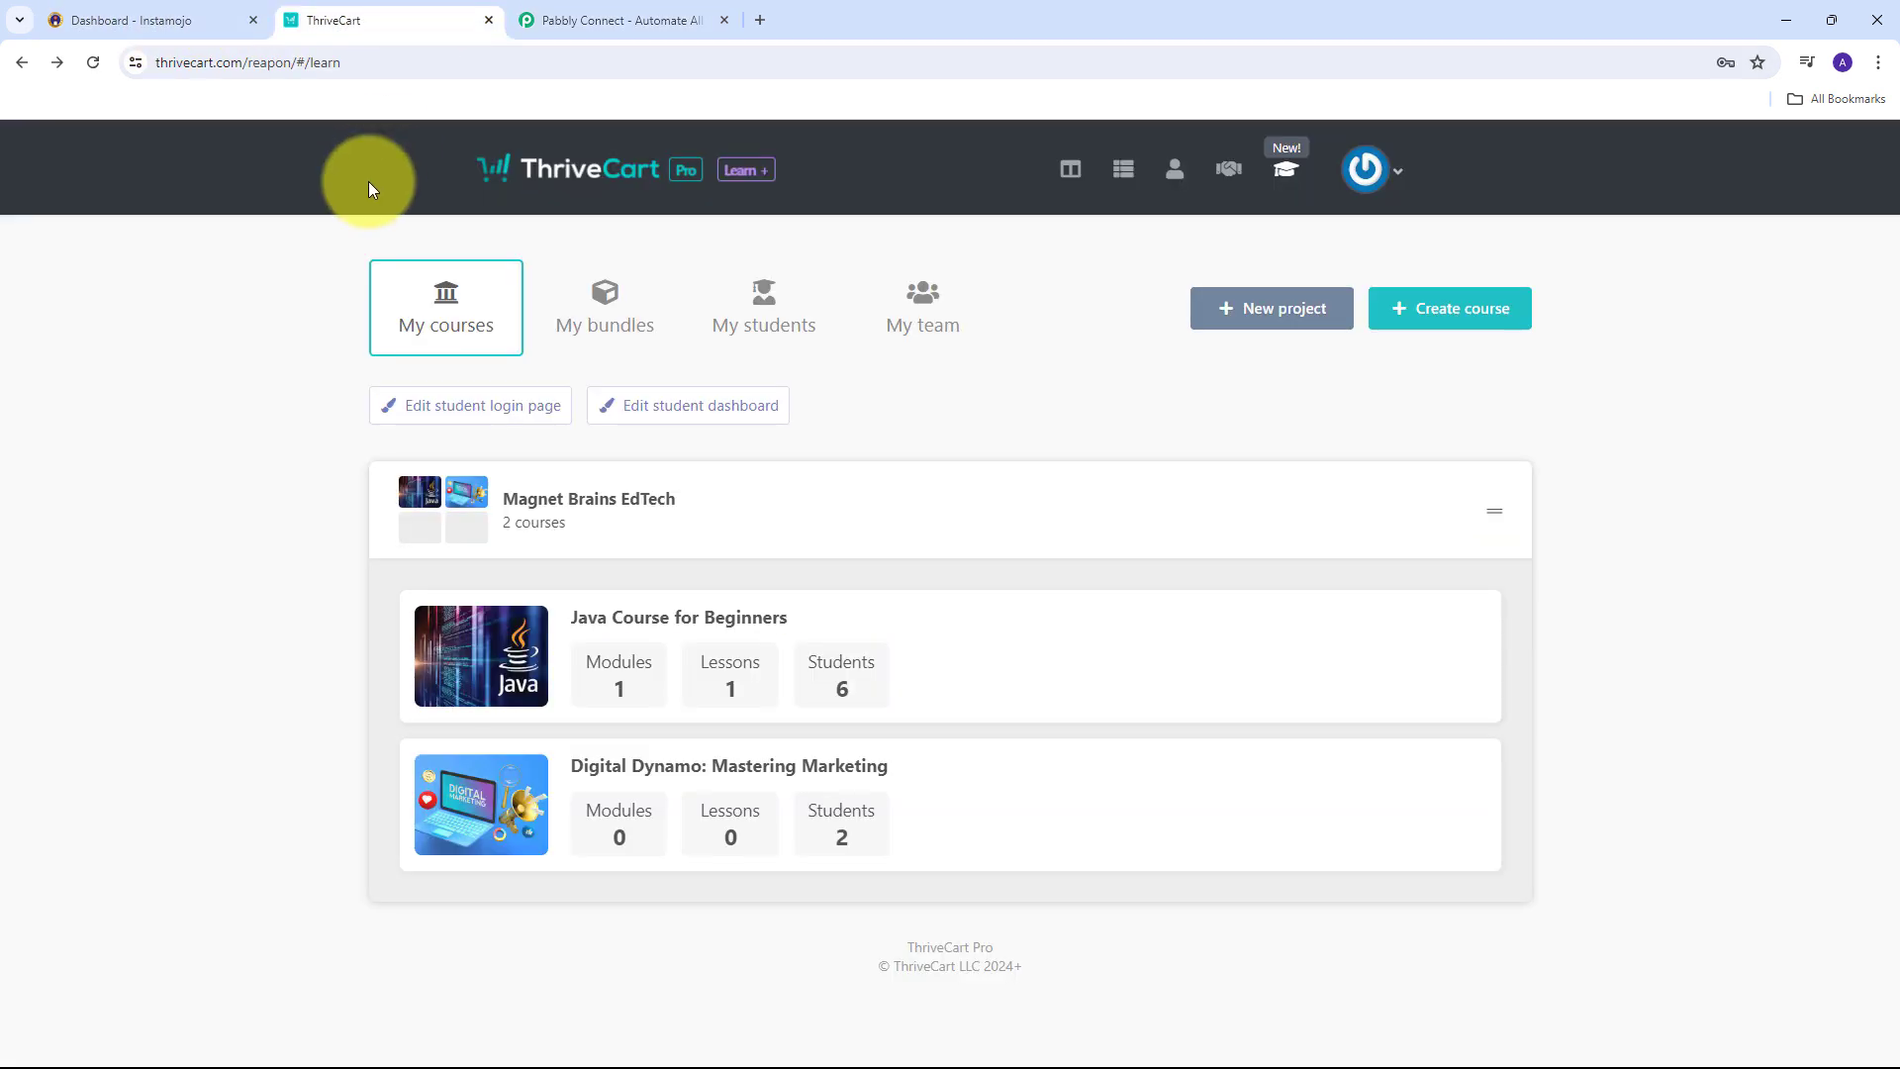
pyautogui.hotkey('ctrl', 'Tab')
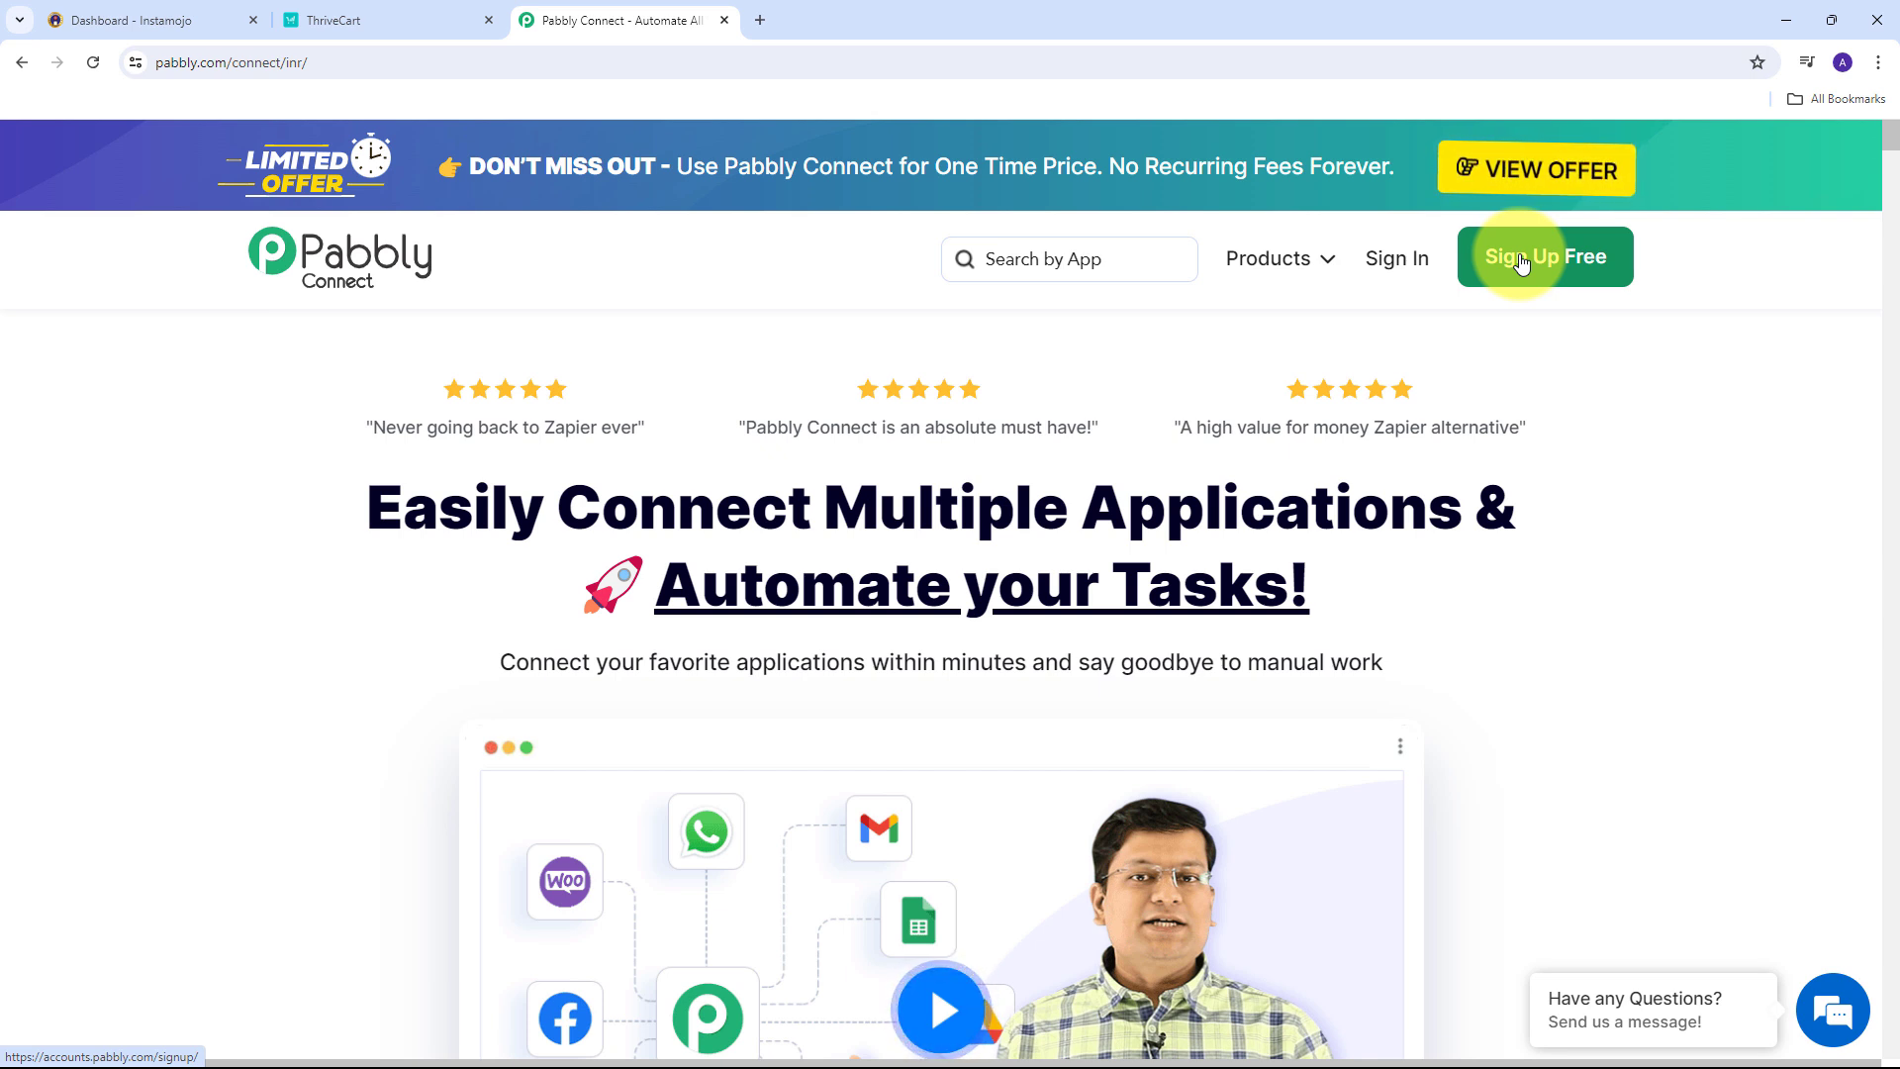
# Sign in to Pabbly and launch Pabbly Connect from the All Pabbly Apps list.
pyautogui.click(1409, 280)
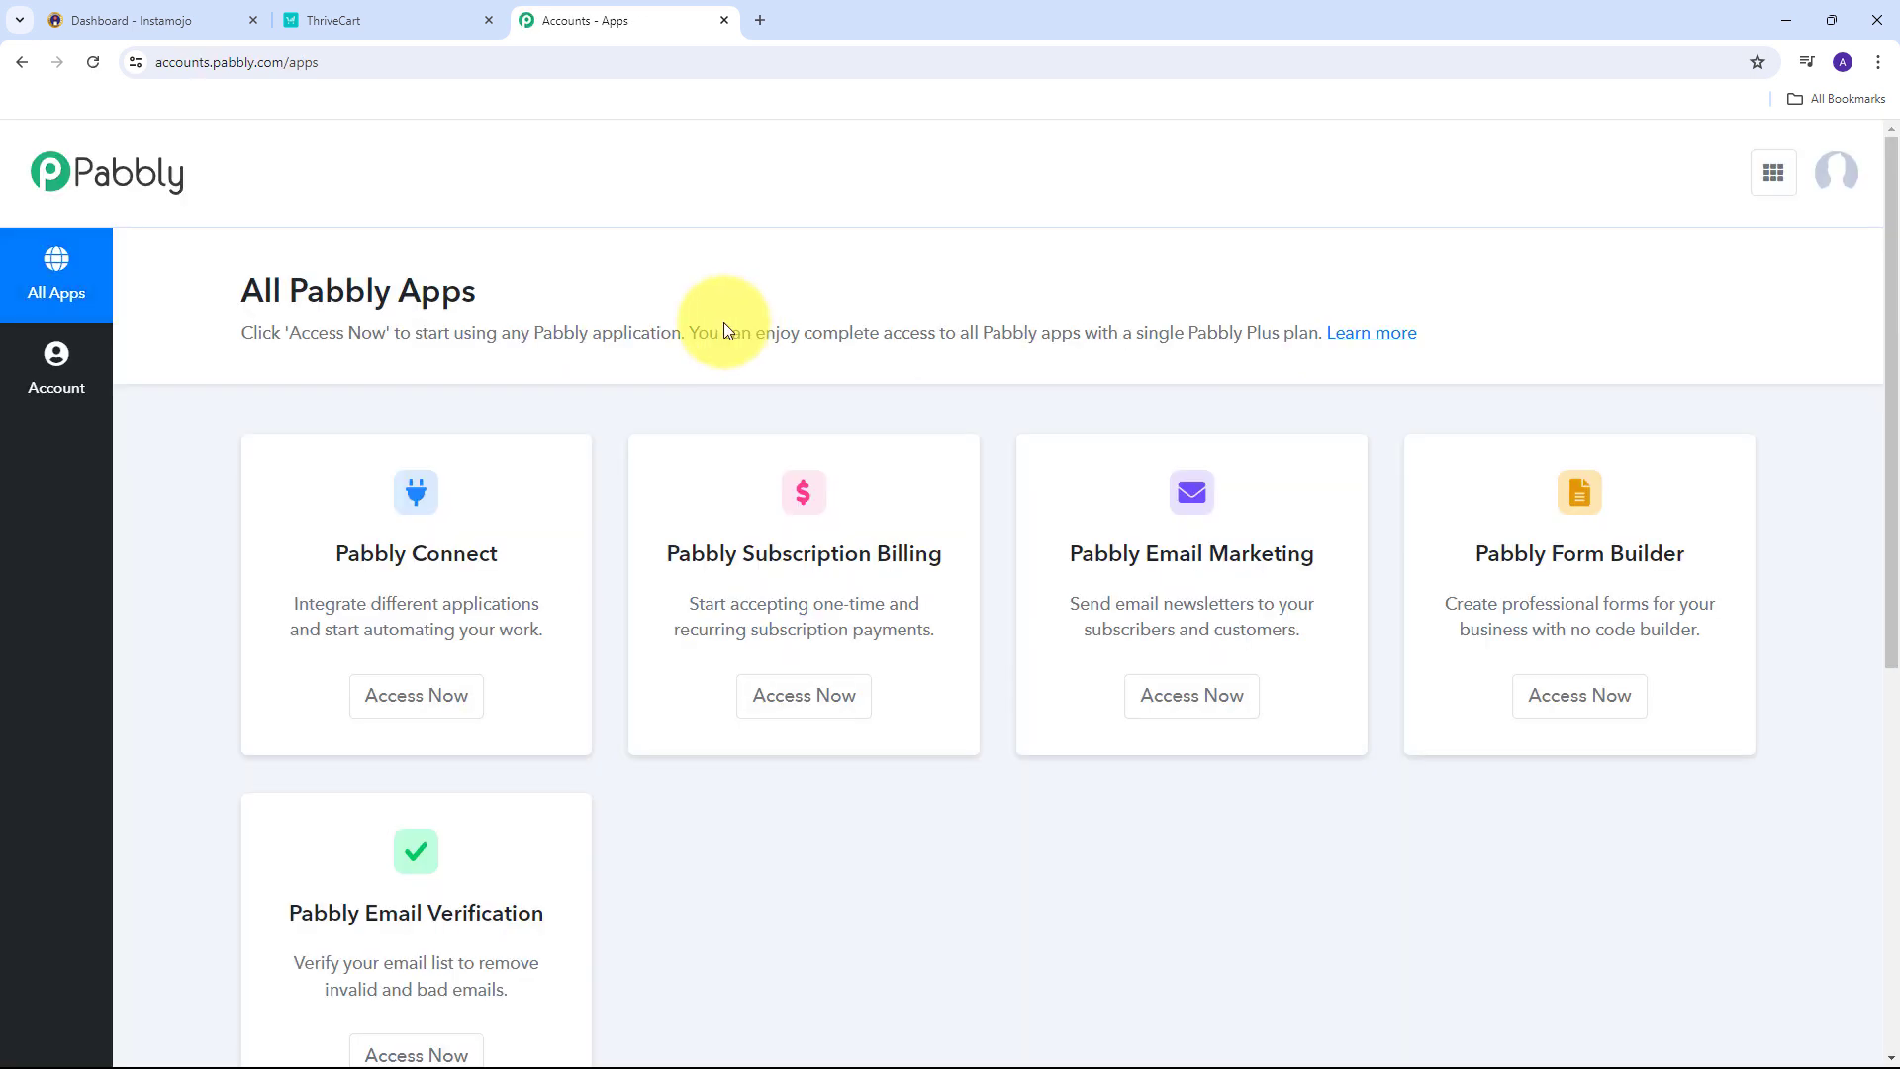
pyautogui.scroll(-1, 693, 327)
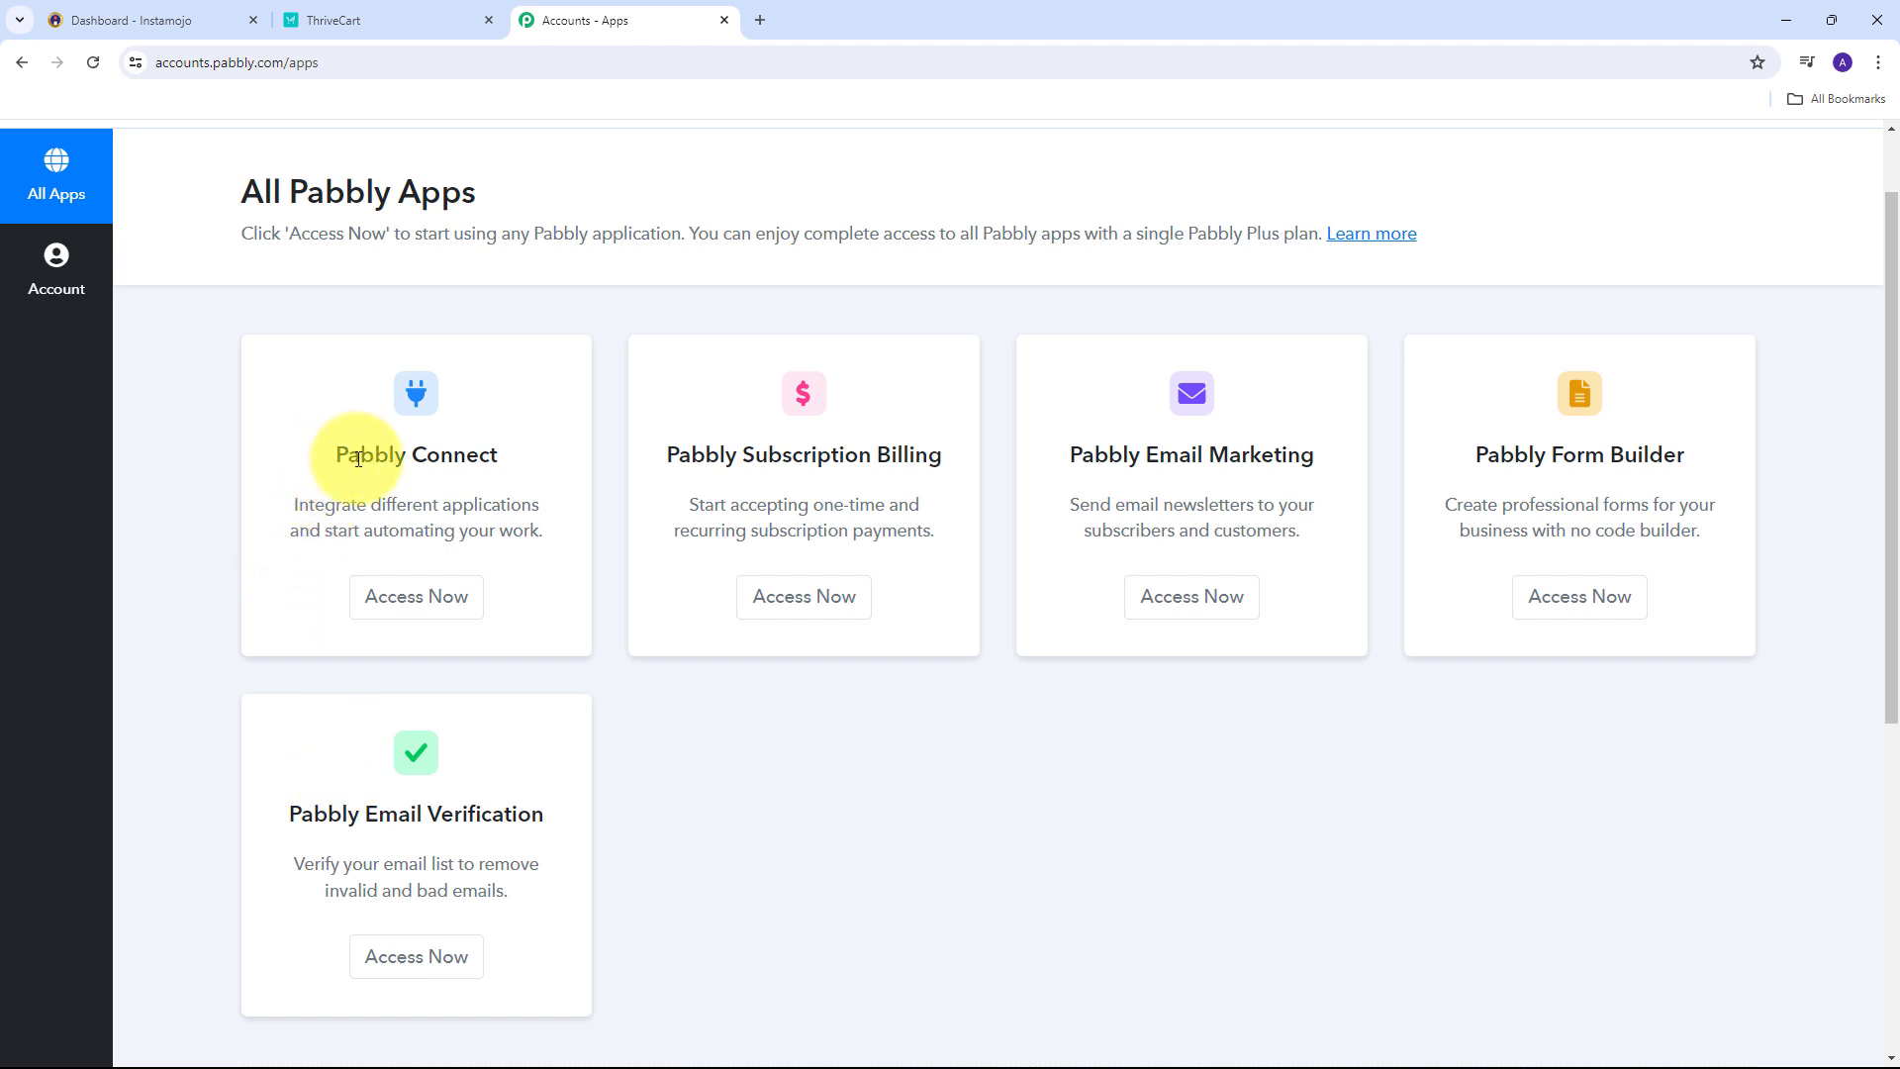
pyautogui.moveTo(358, 459); pyautogui.dragTo(515, 483)
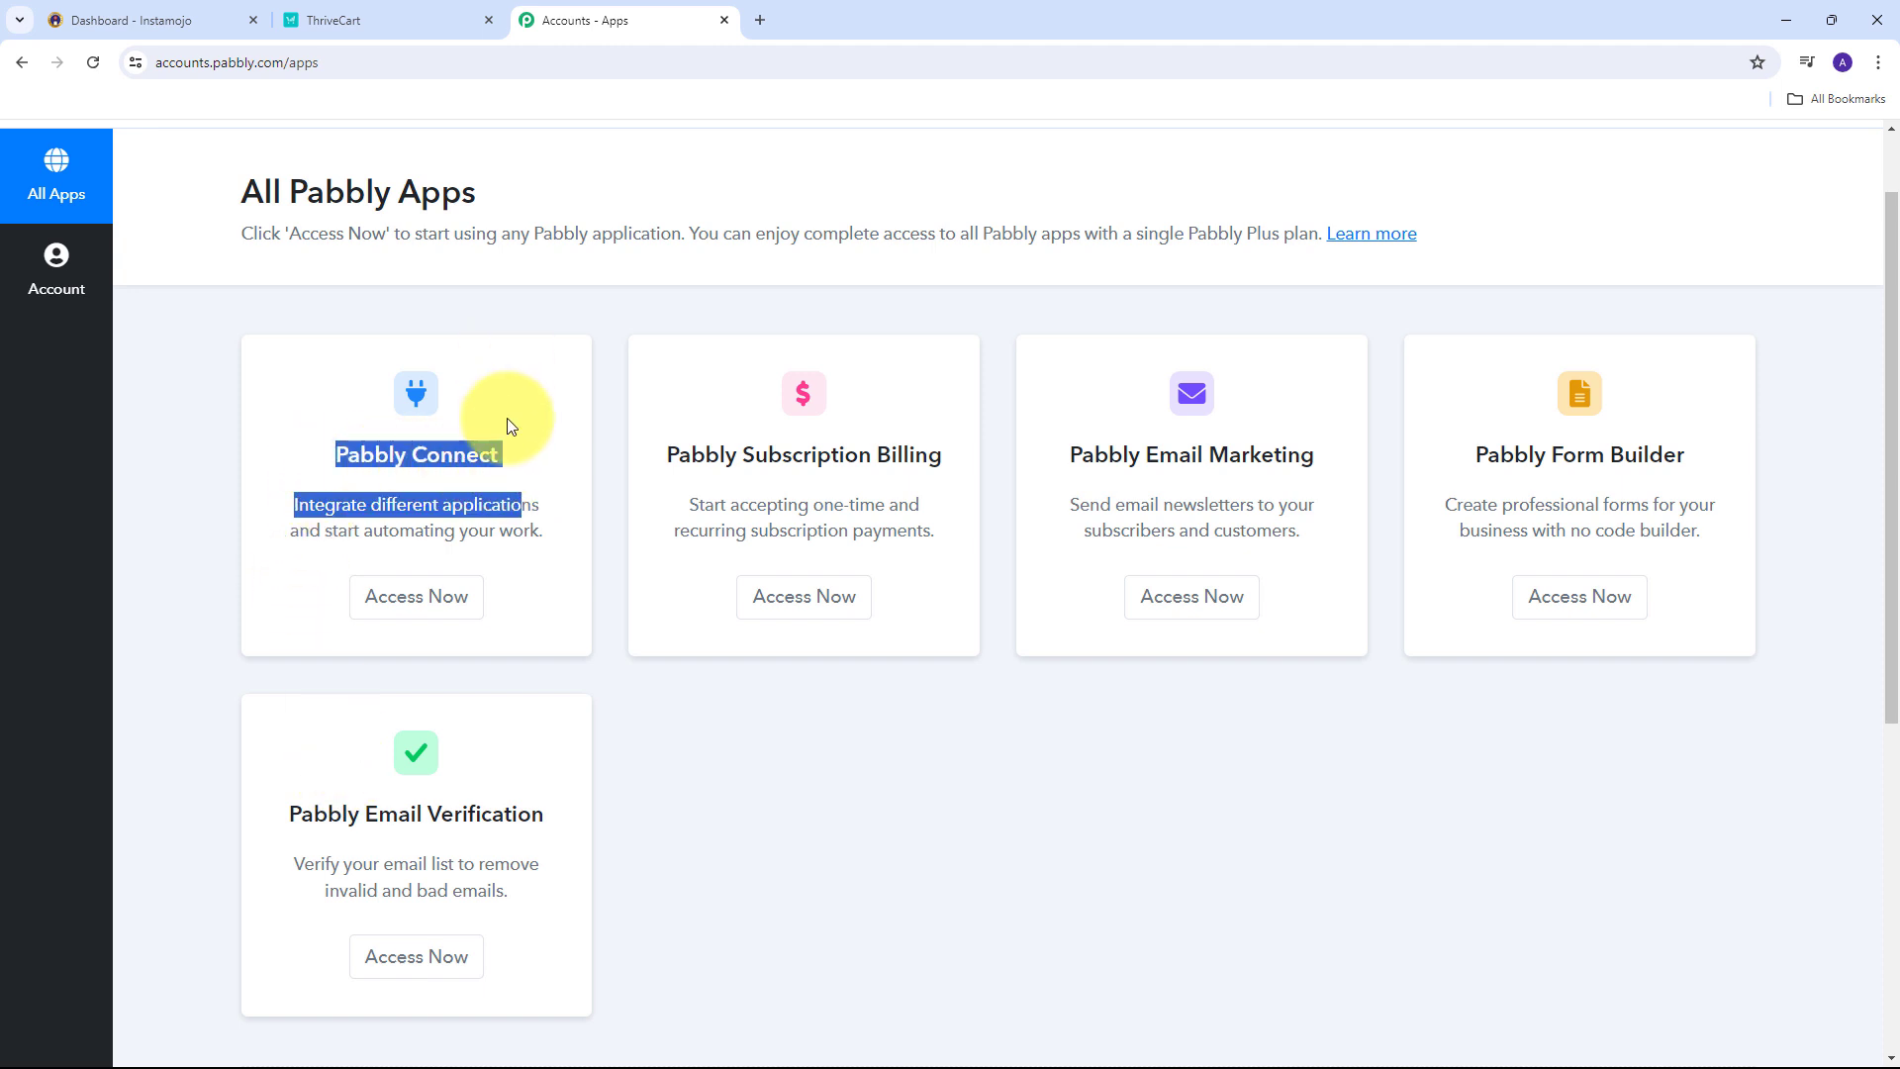
pyautogui.click(416, 597)
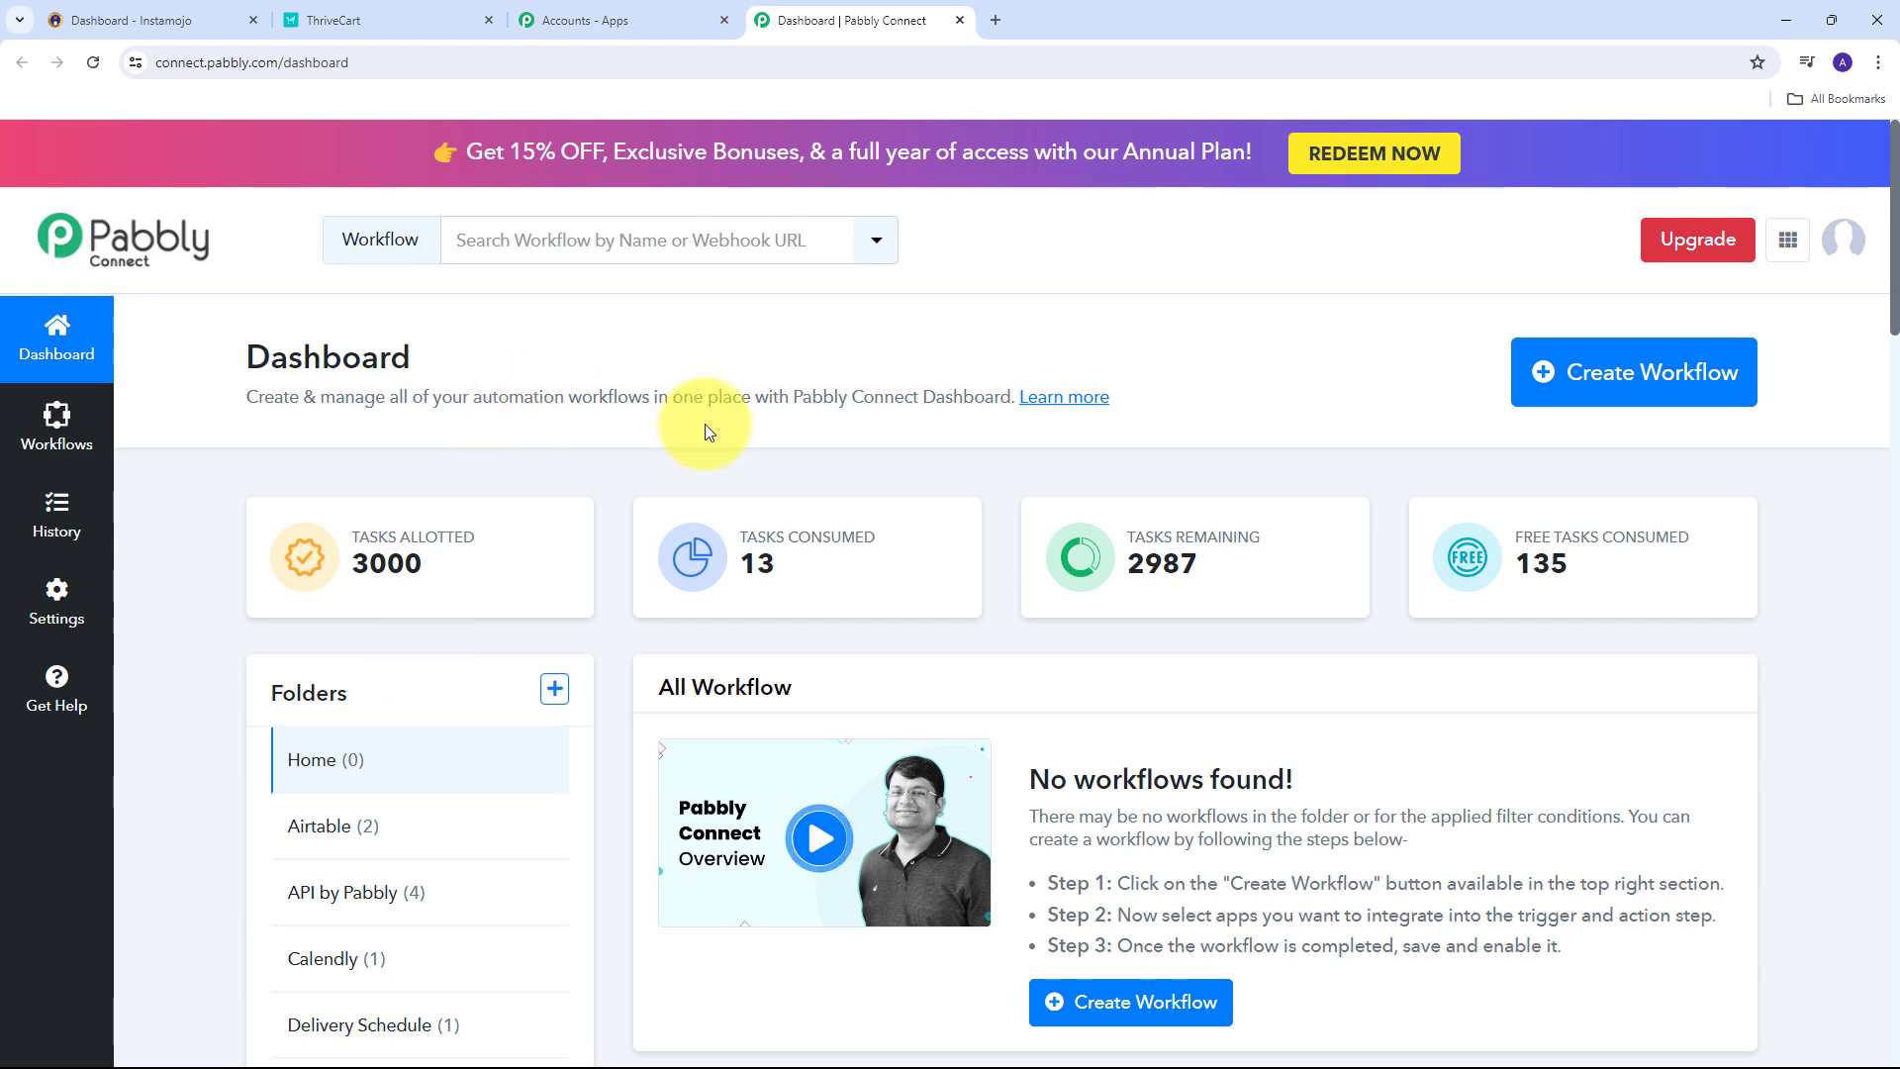
# Create the workflow 'Enroll Students in ThriveCart Learn+ on Instamojo Payments' filed under the ThriveCart folder.
pyautogui.click(1580, 396)
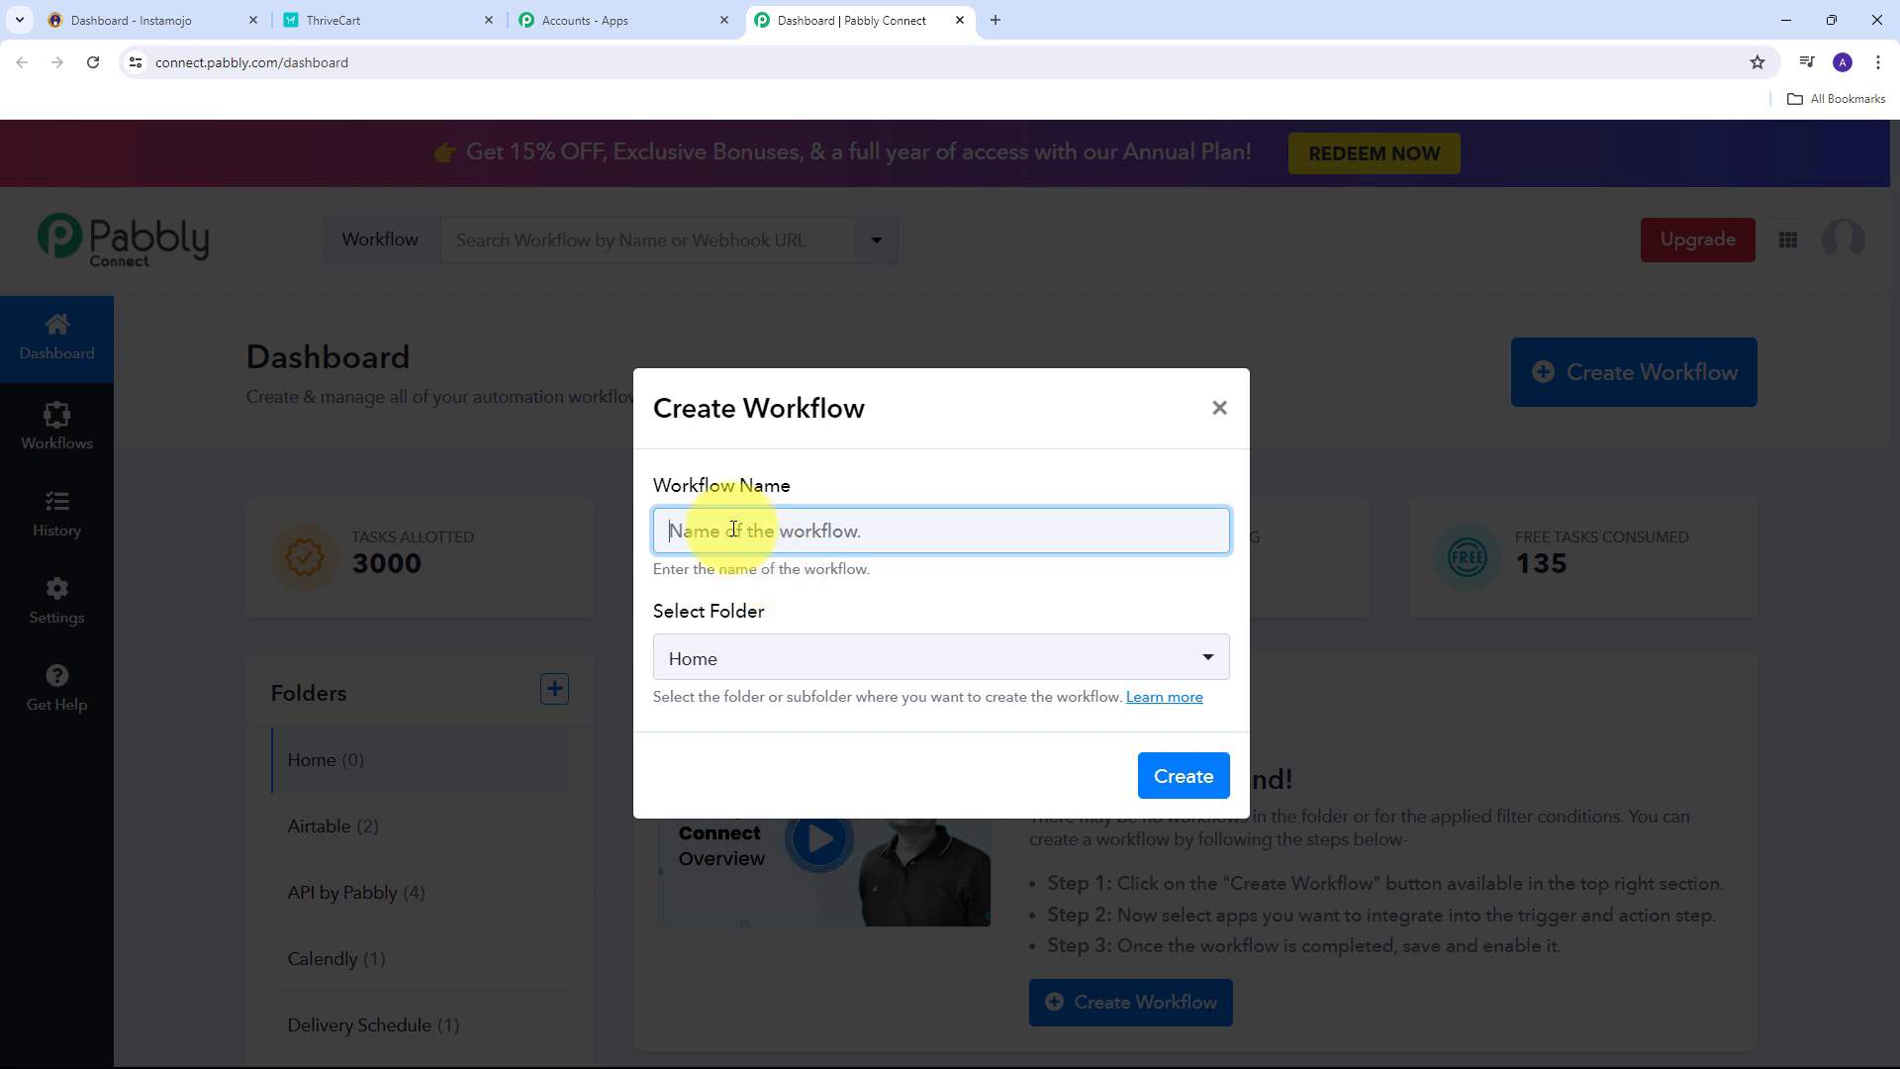
pyautogui.write('Enroll Students in ThriveCart Learn+ on Instamojo Payments')
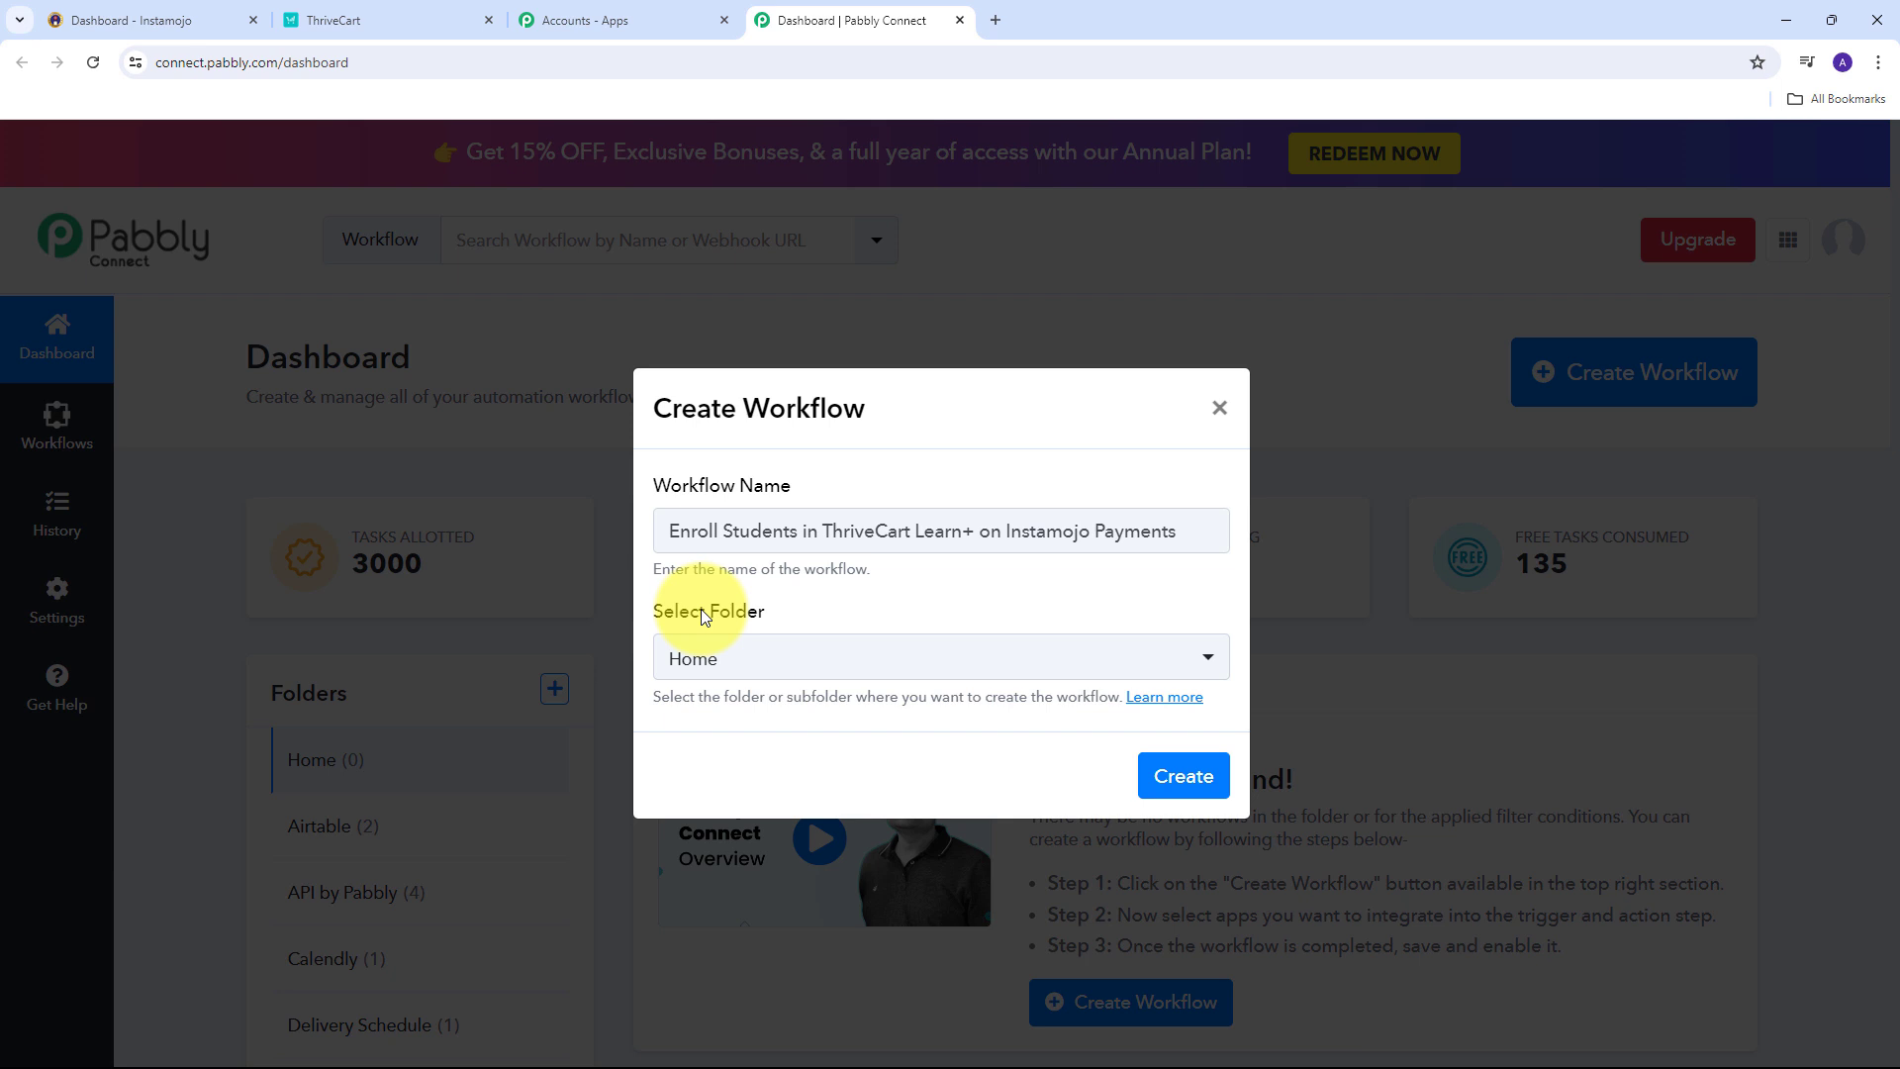
pyautogui.click(1102, 674)
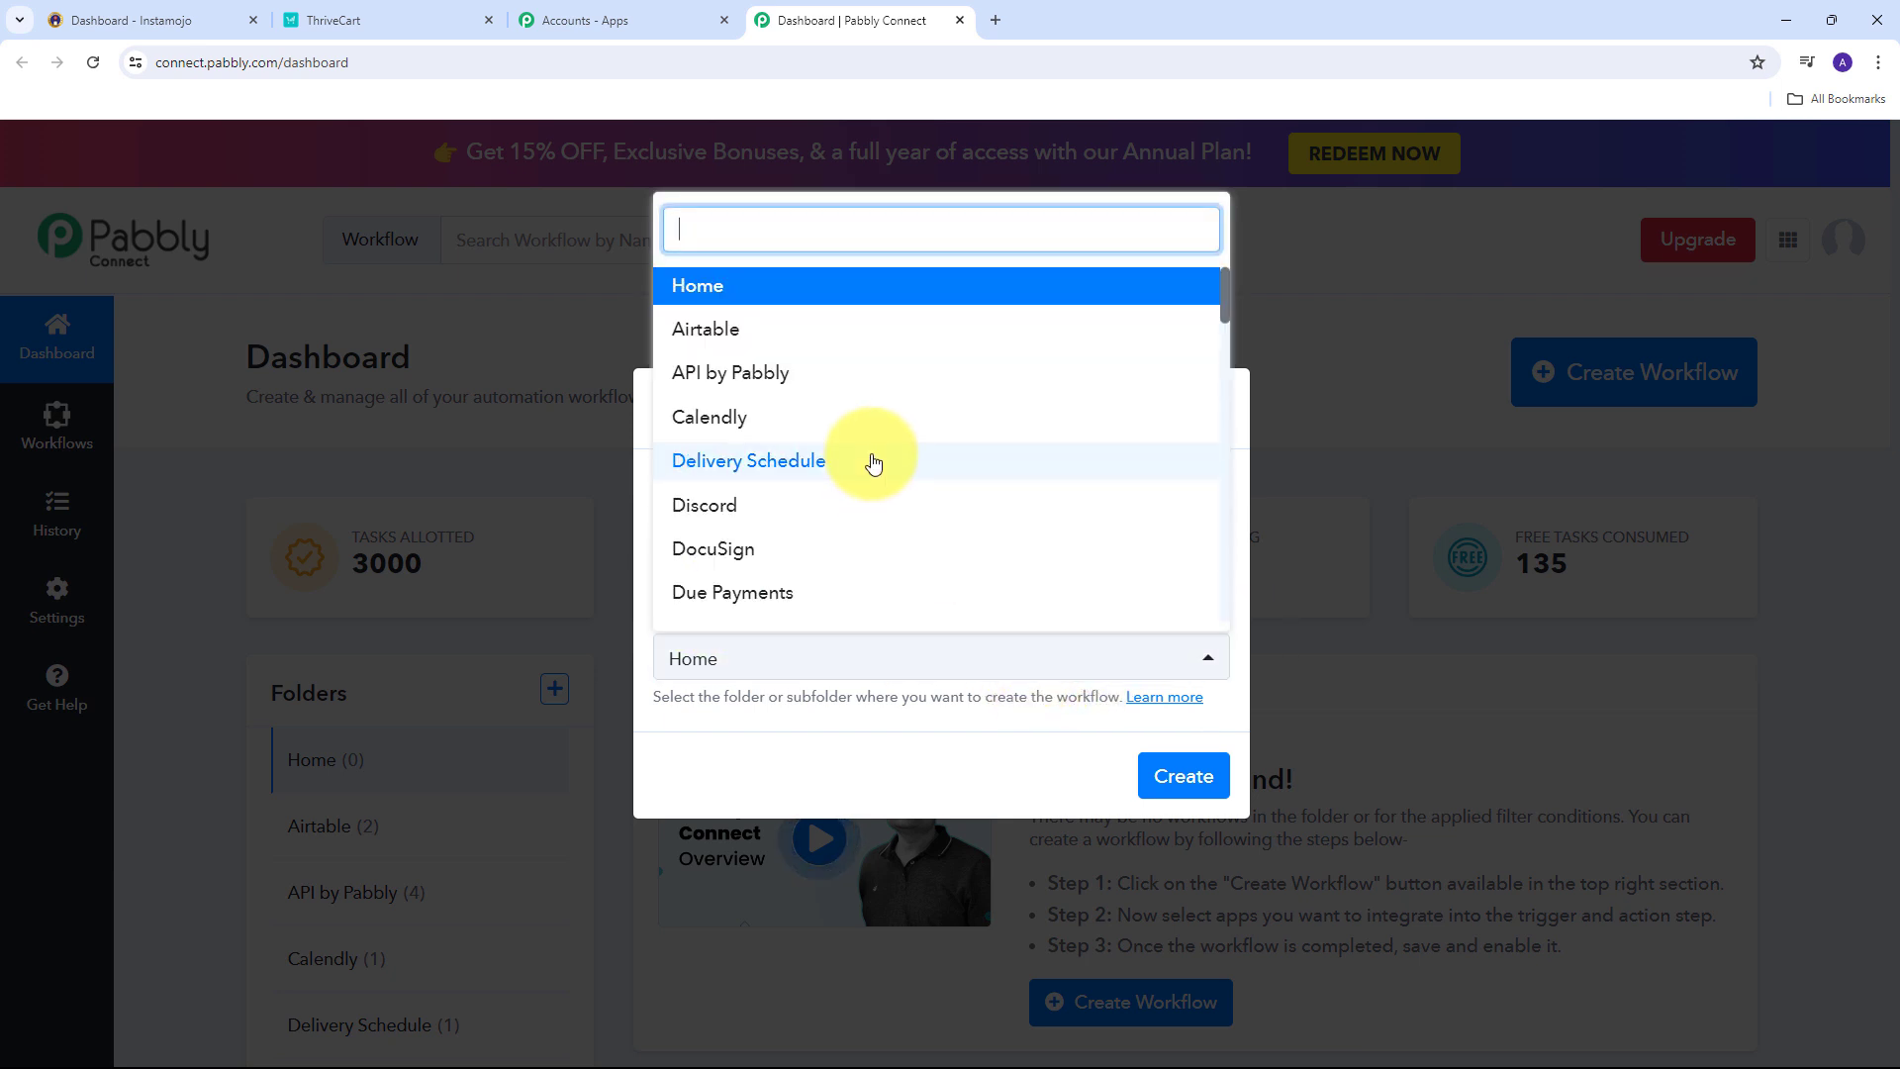
pyautogui.scroll(-1, 869, 423)
pyautogui.scroll(-5, 868, 422)
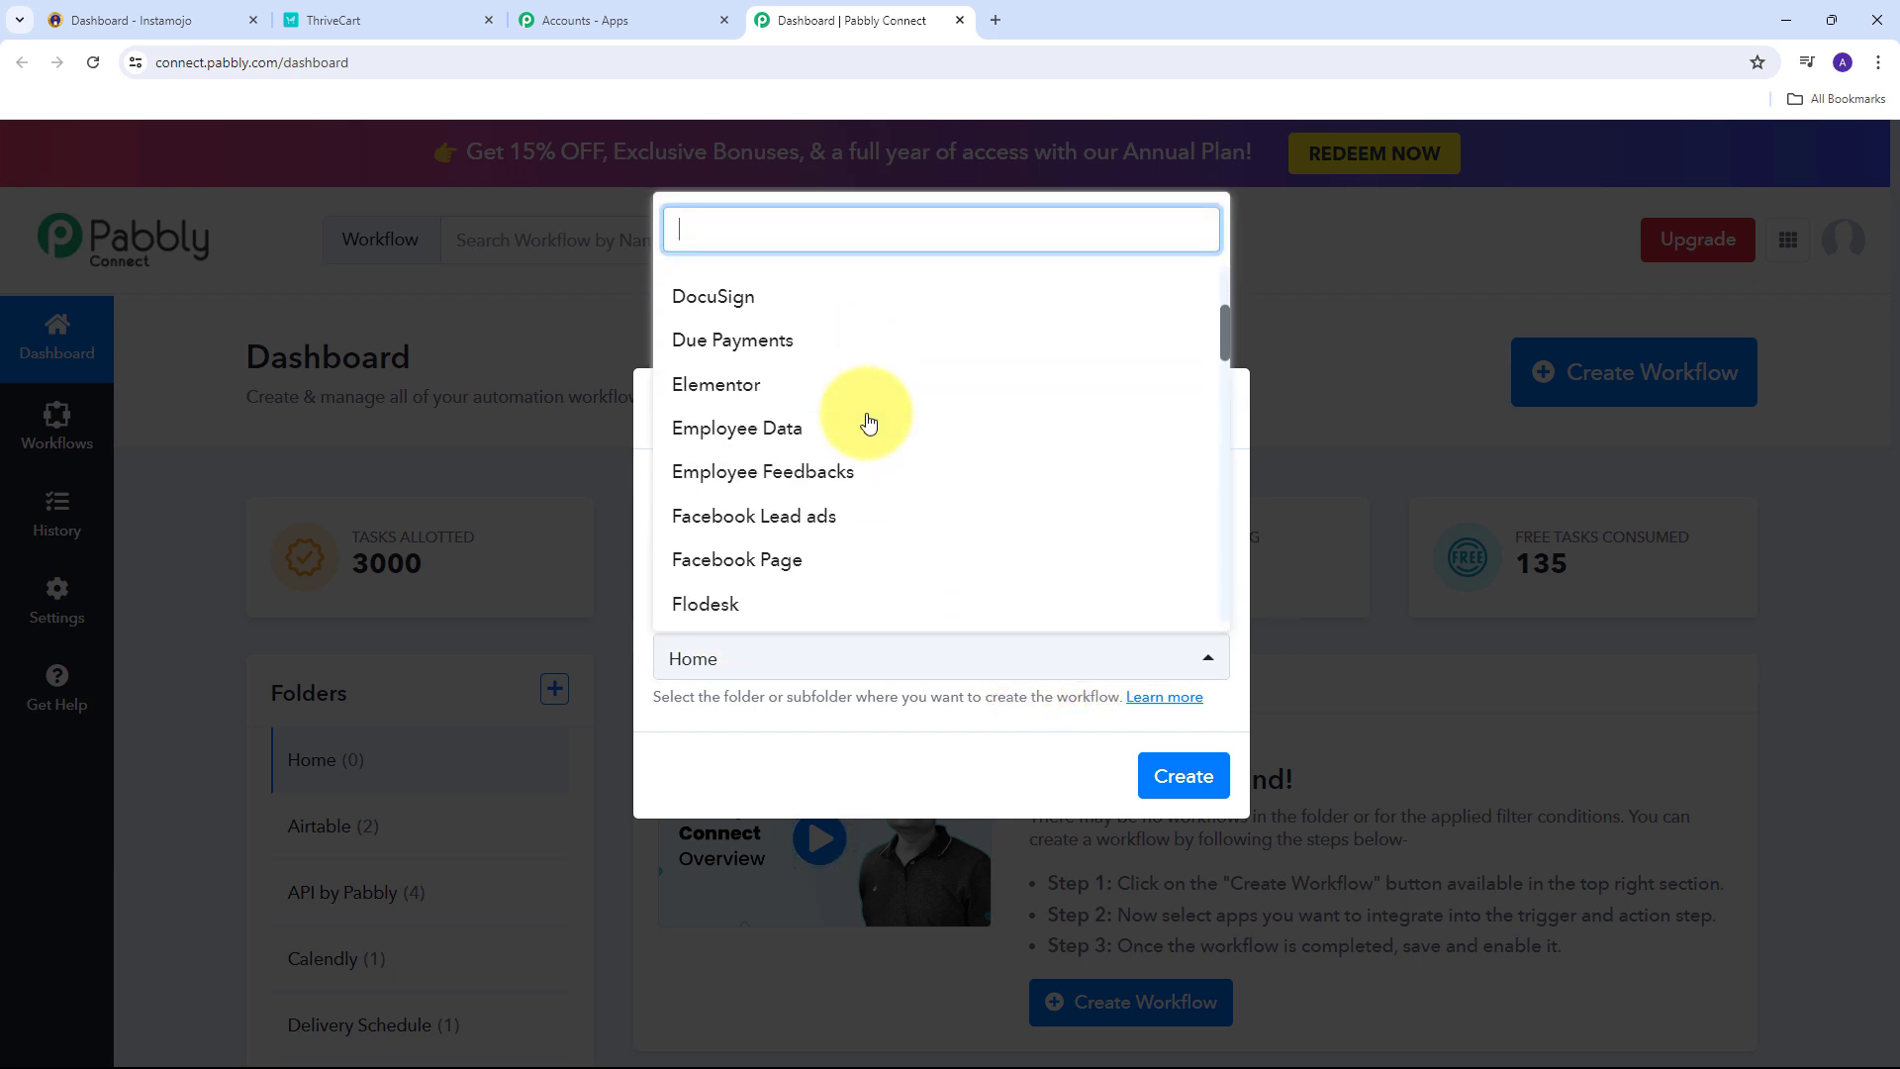
pyautogui.scroll(-10, 869, 423)
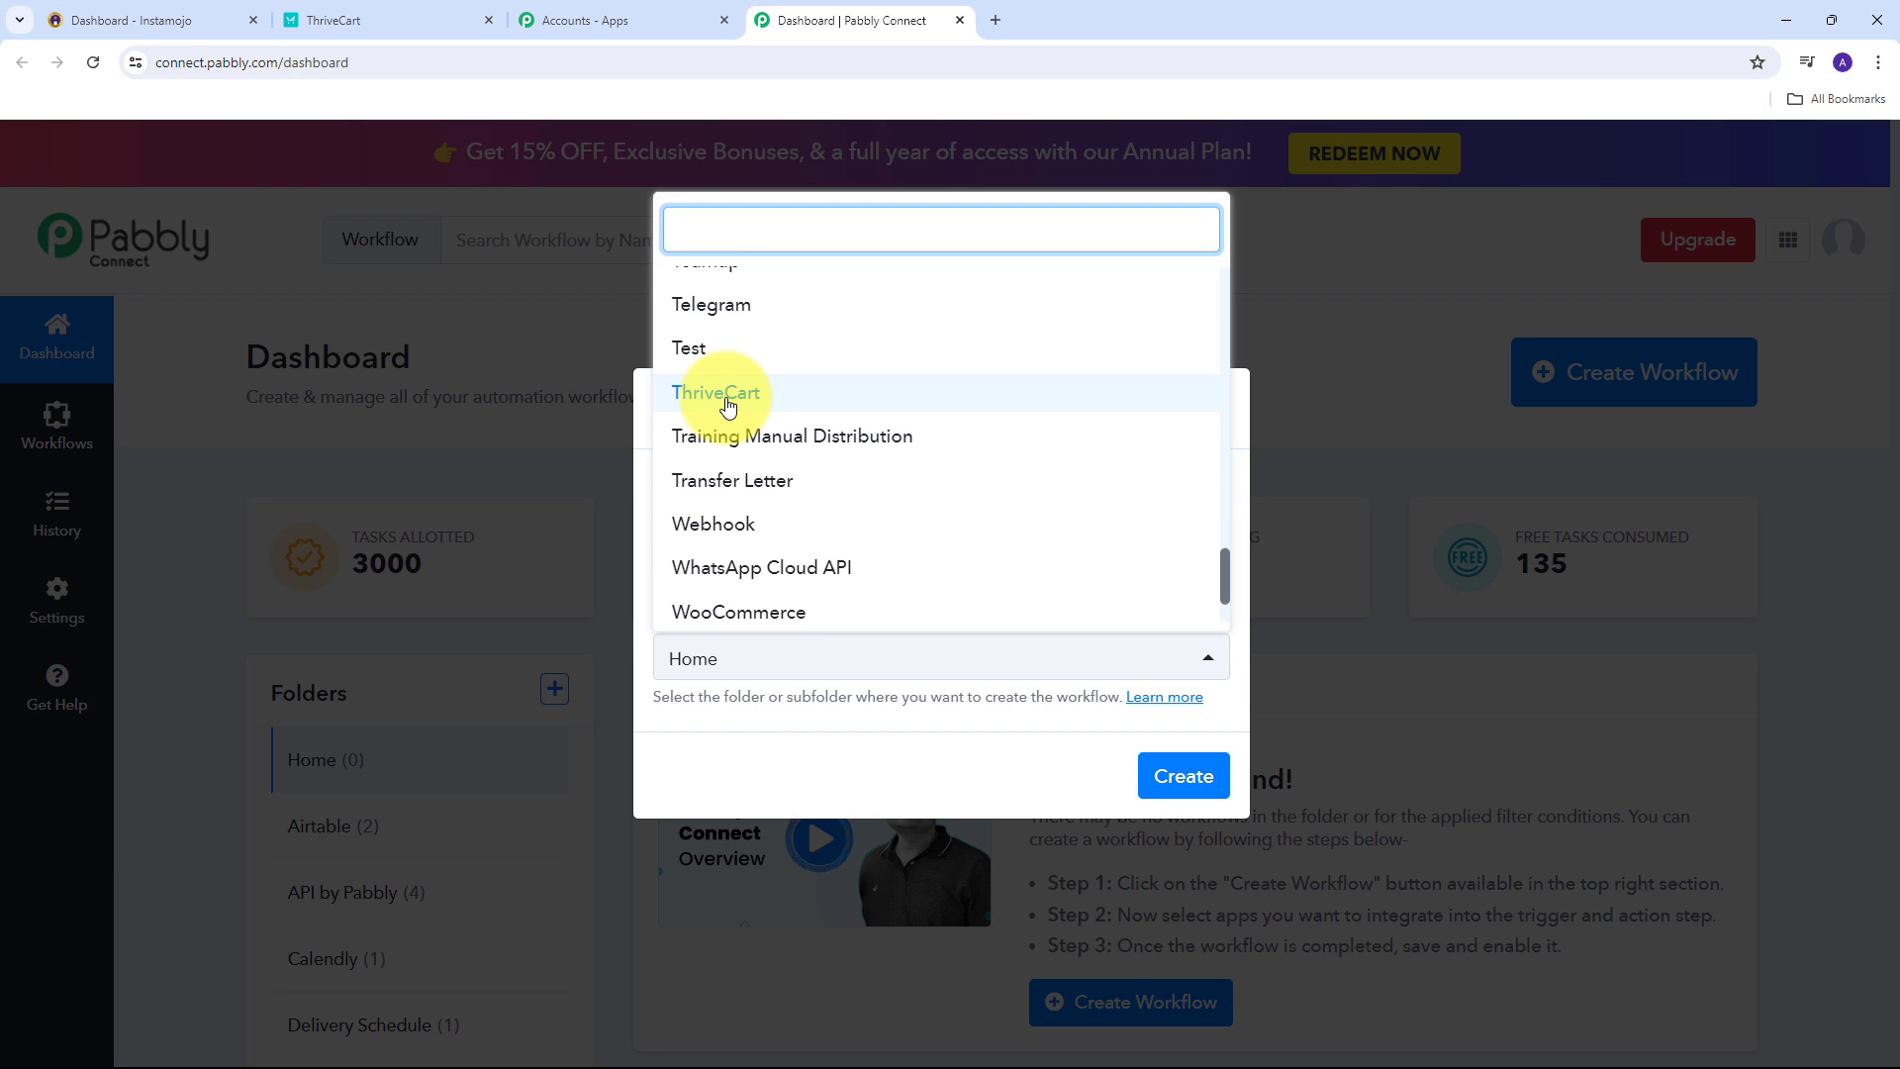
pyautogui.click(727, 398)
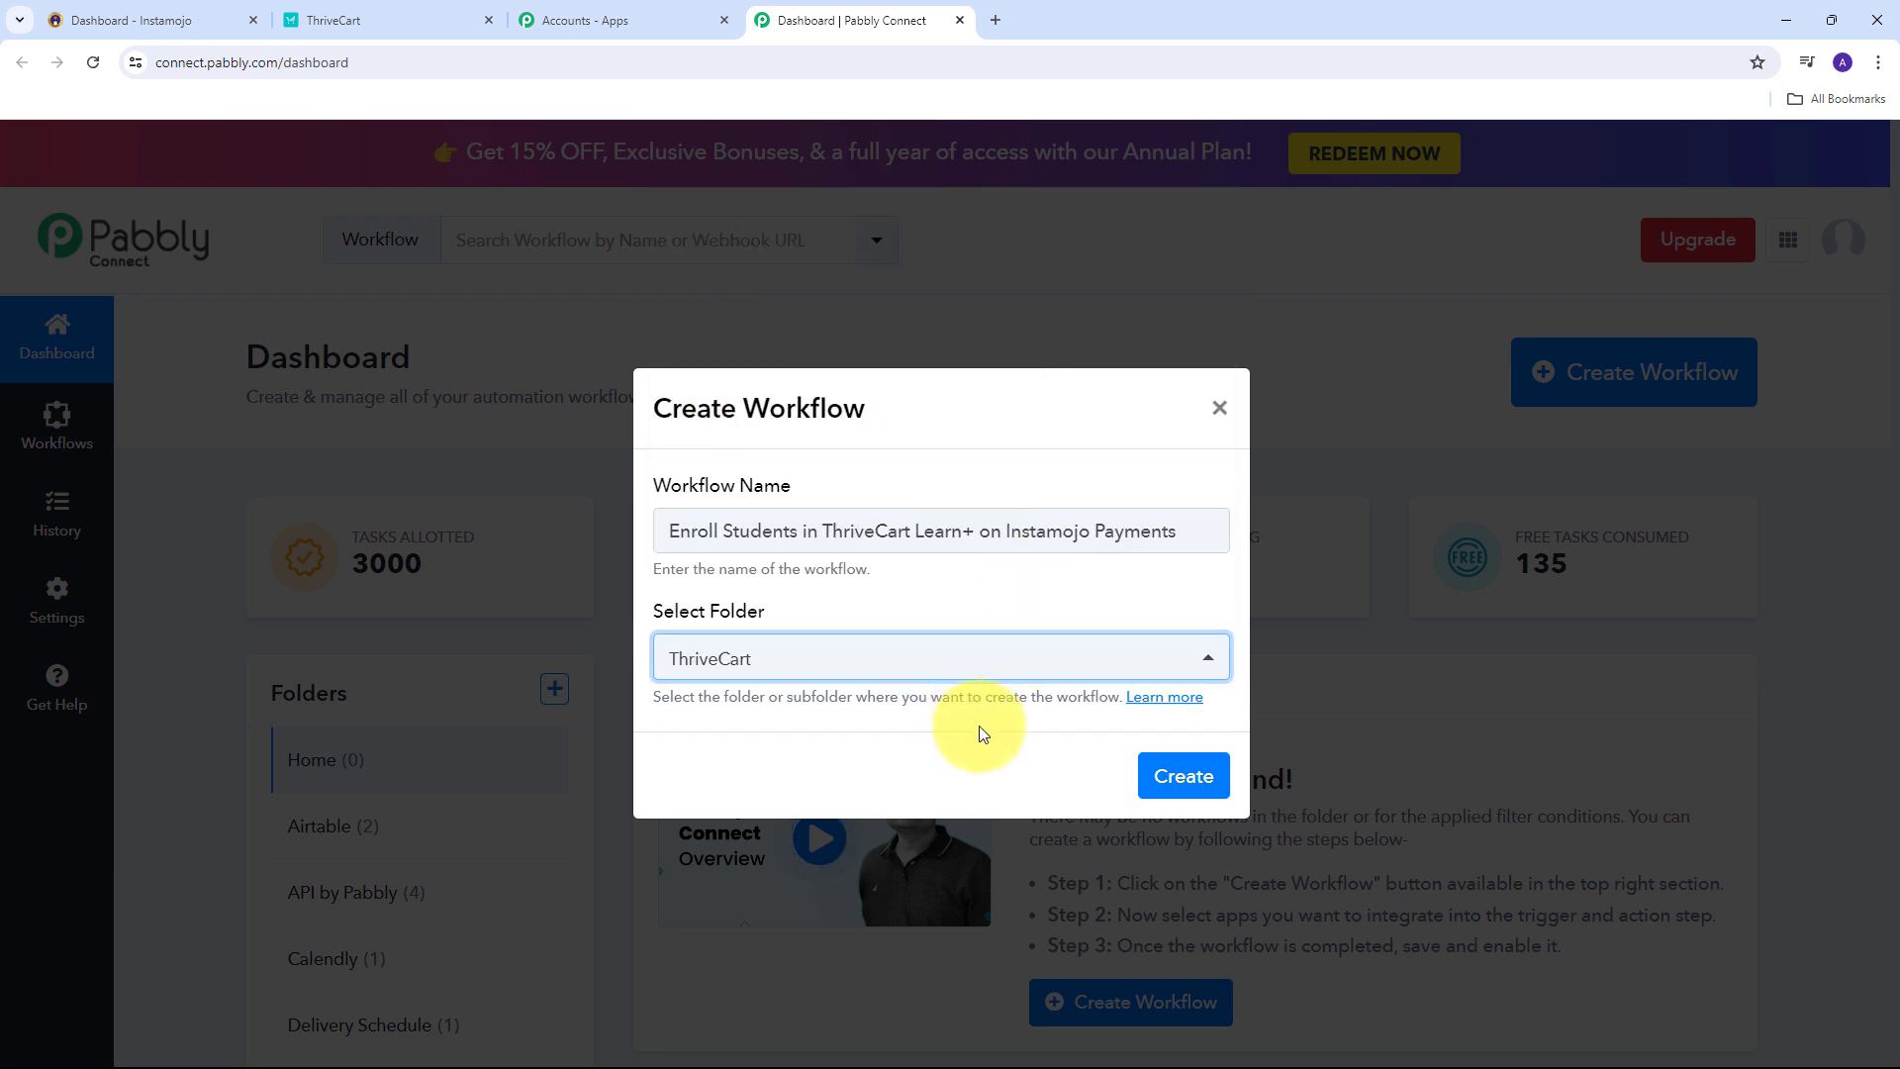
pyautogui.click(1155, 780)
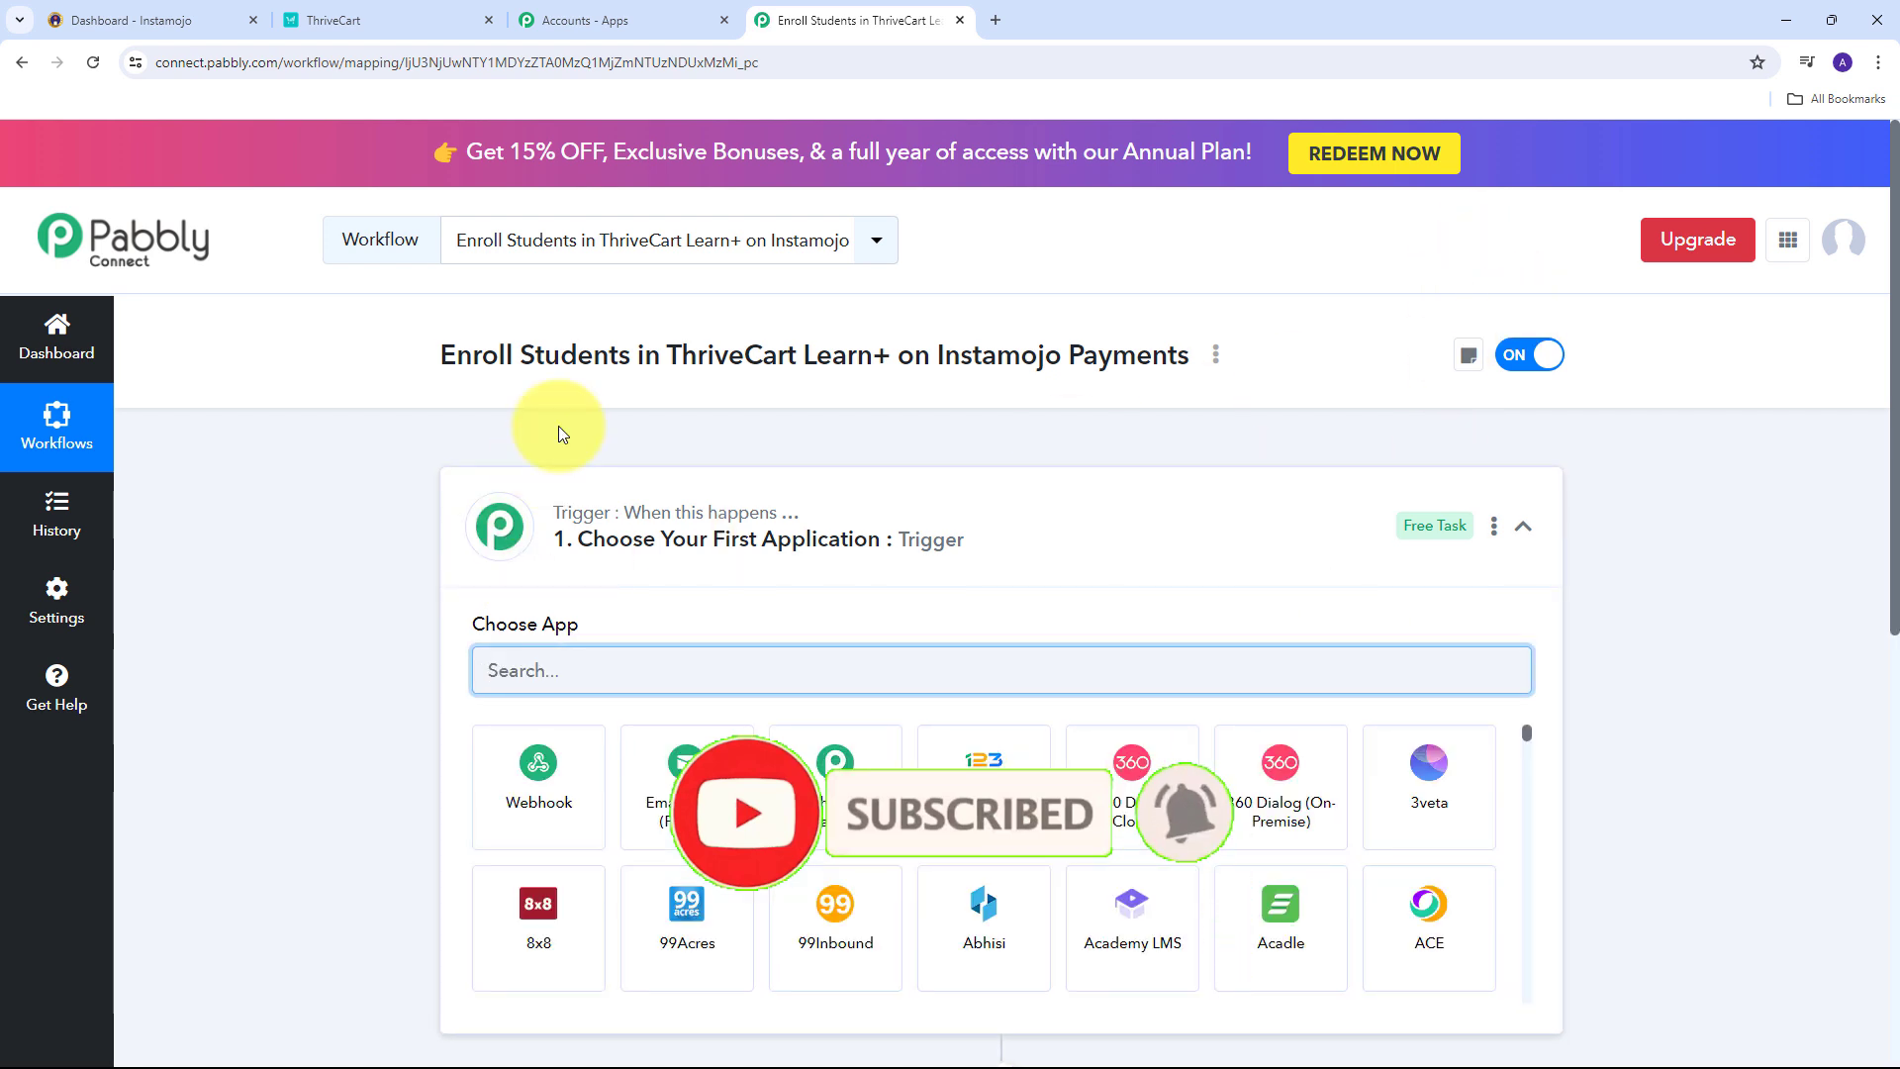
# Search the trigger step's Choose App list for Instamojo.
pyautogui.scroll(-1, 586, 449)
pyautogui.scroll(-2, 586, 457)
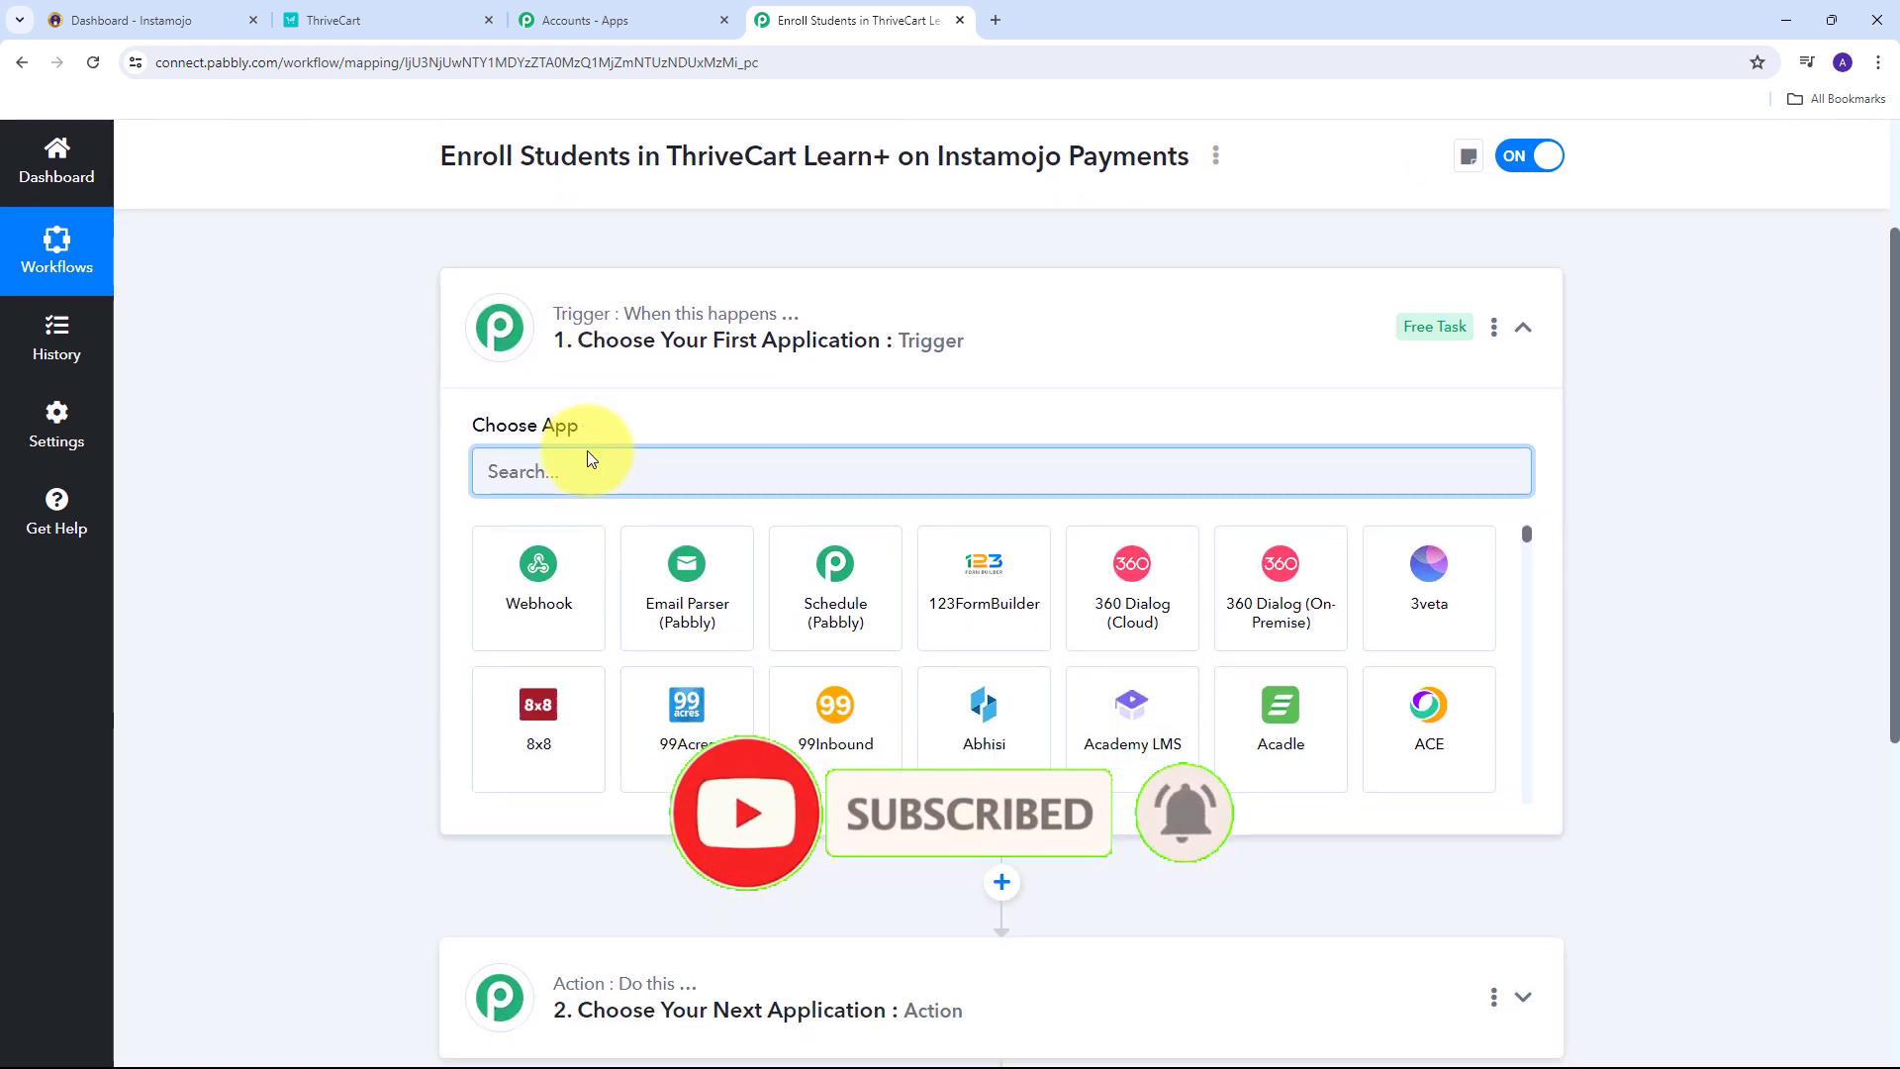
pyautogui.scroll(1, 591, 456)
pyautogui.scroll(-1, 590, 459)
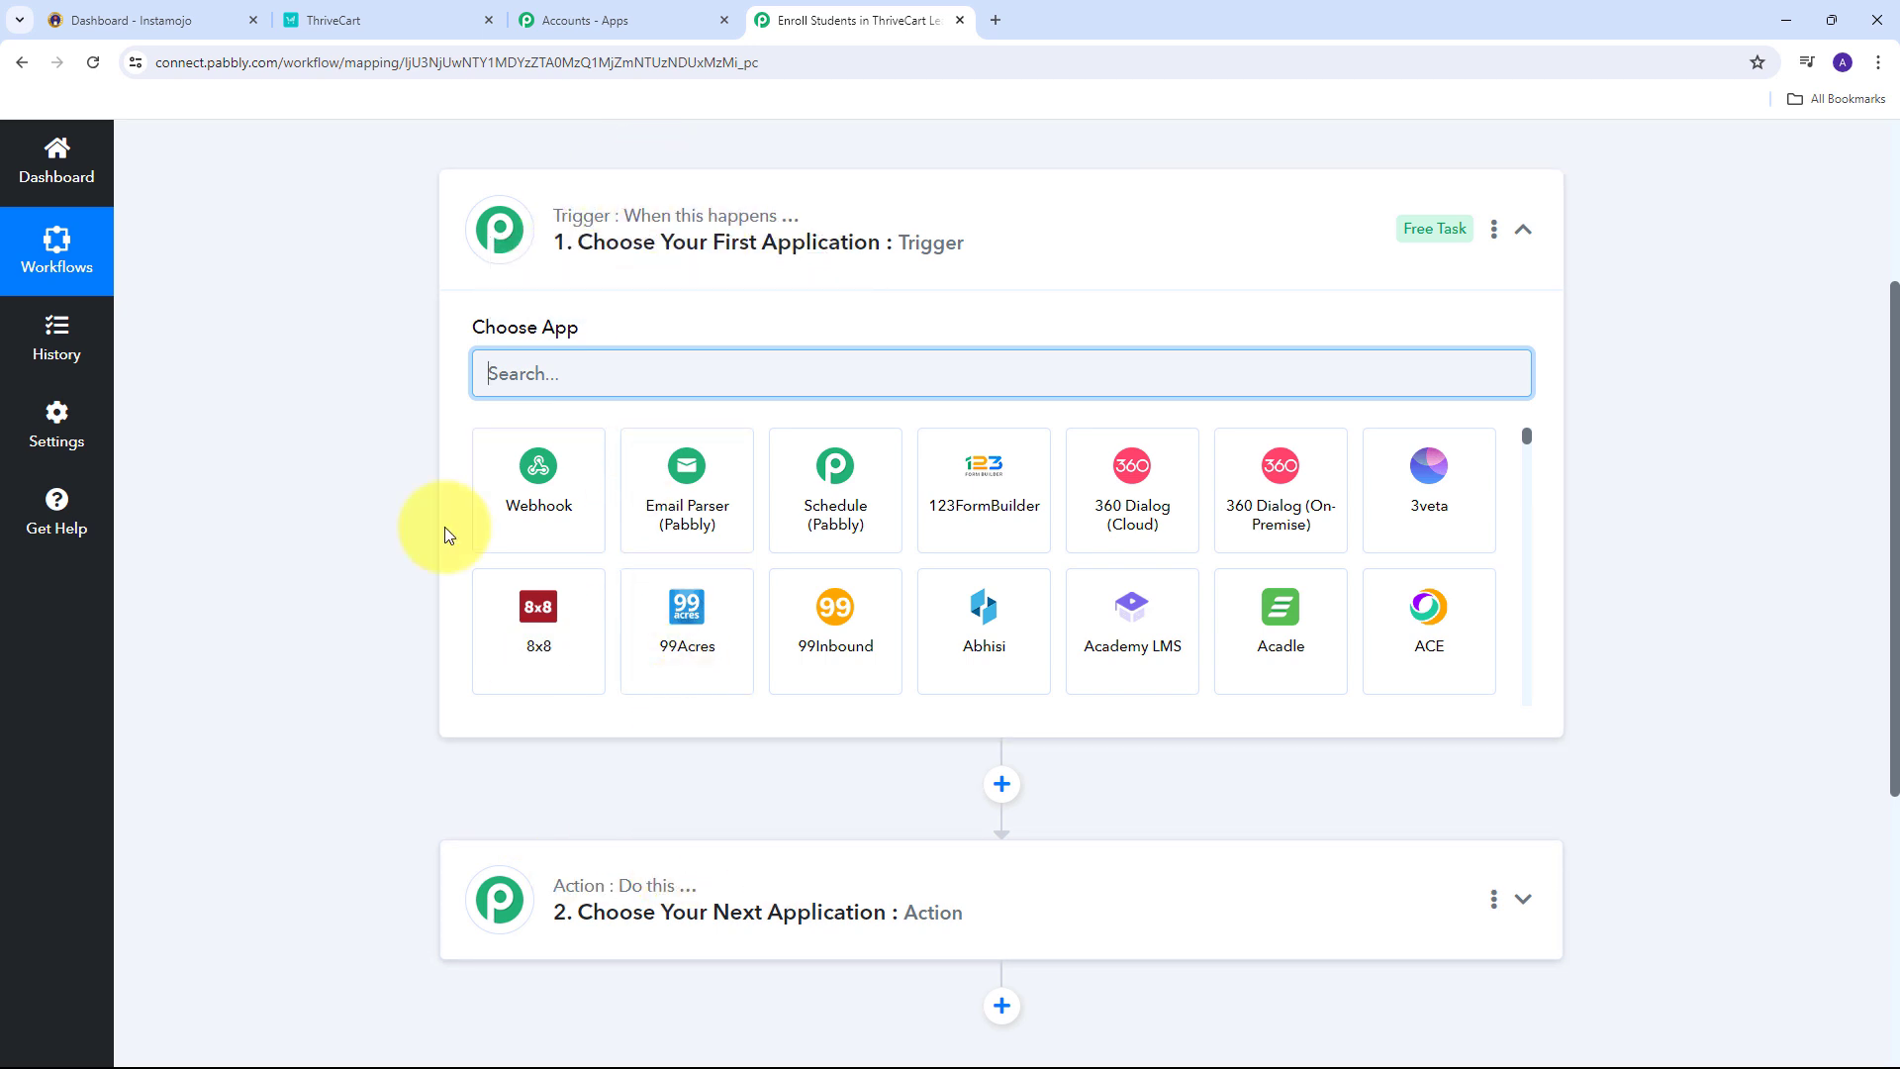
pyautogui.moveTo(577, 226)
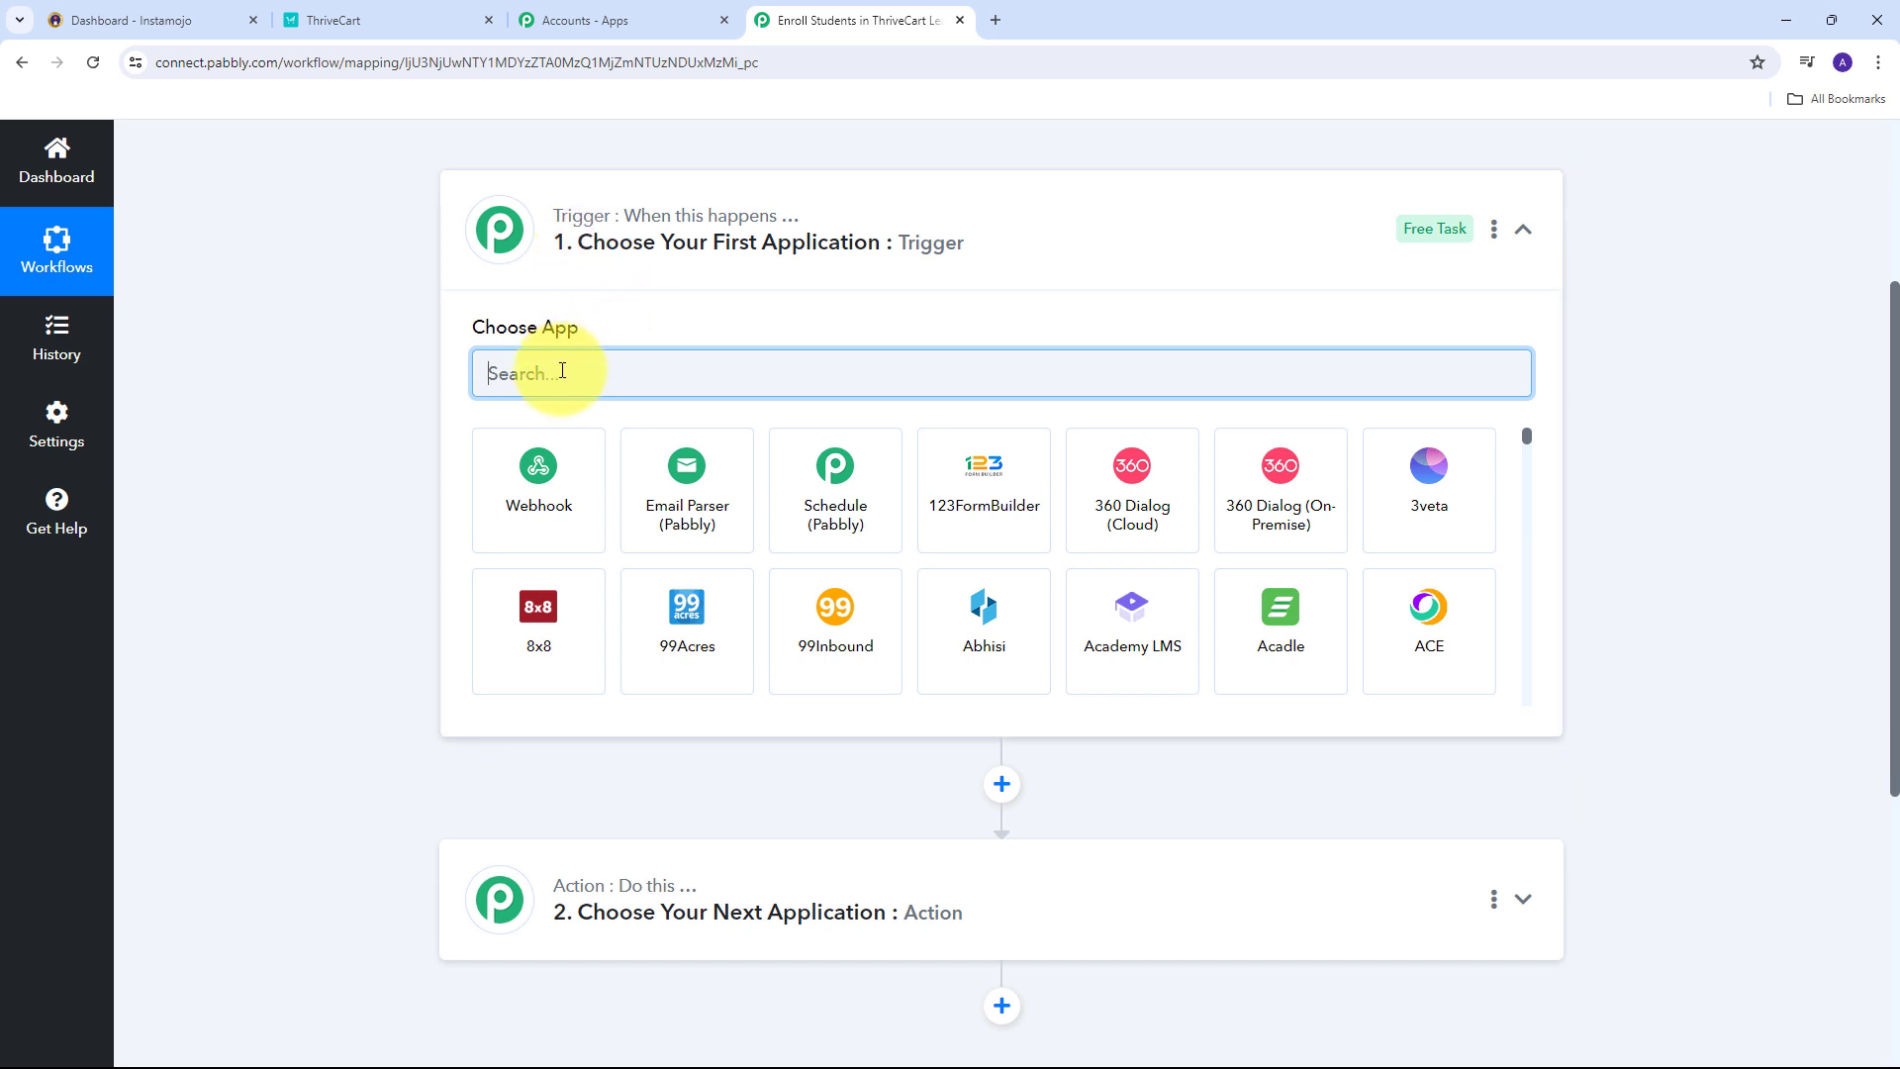
pyautogui.write('In')
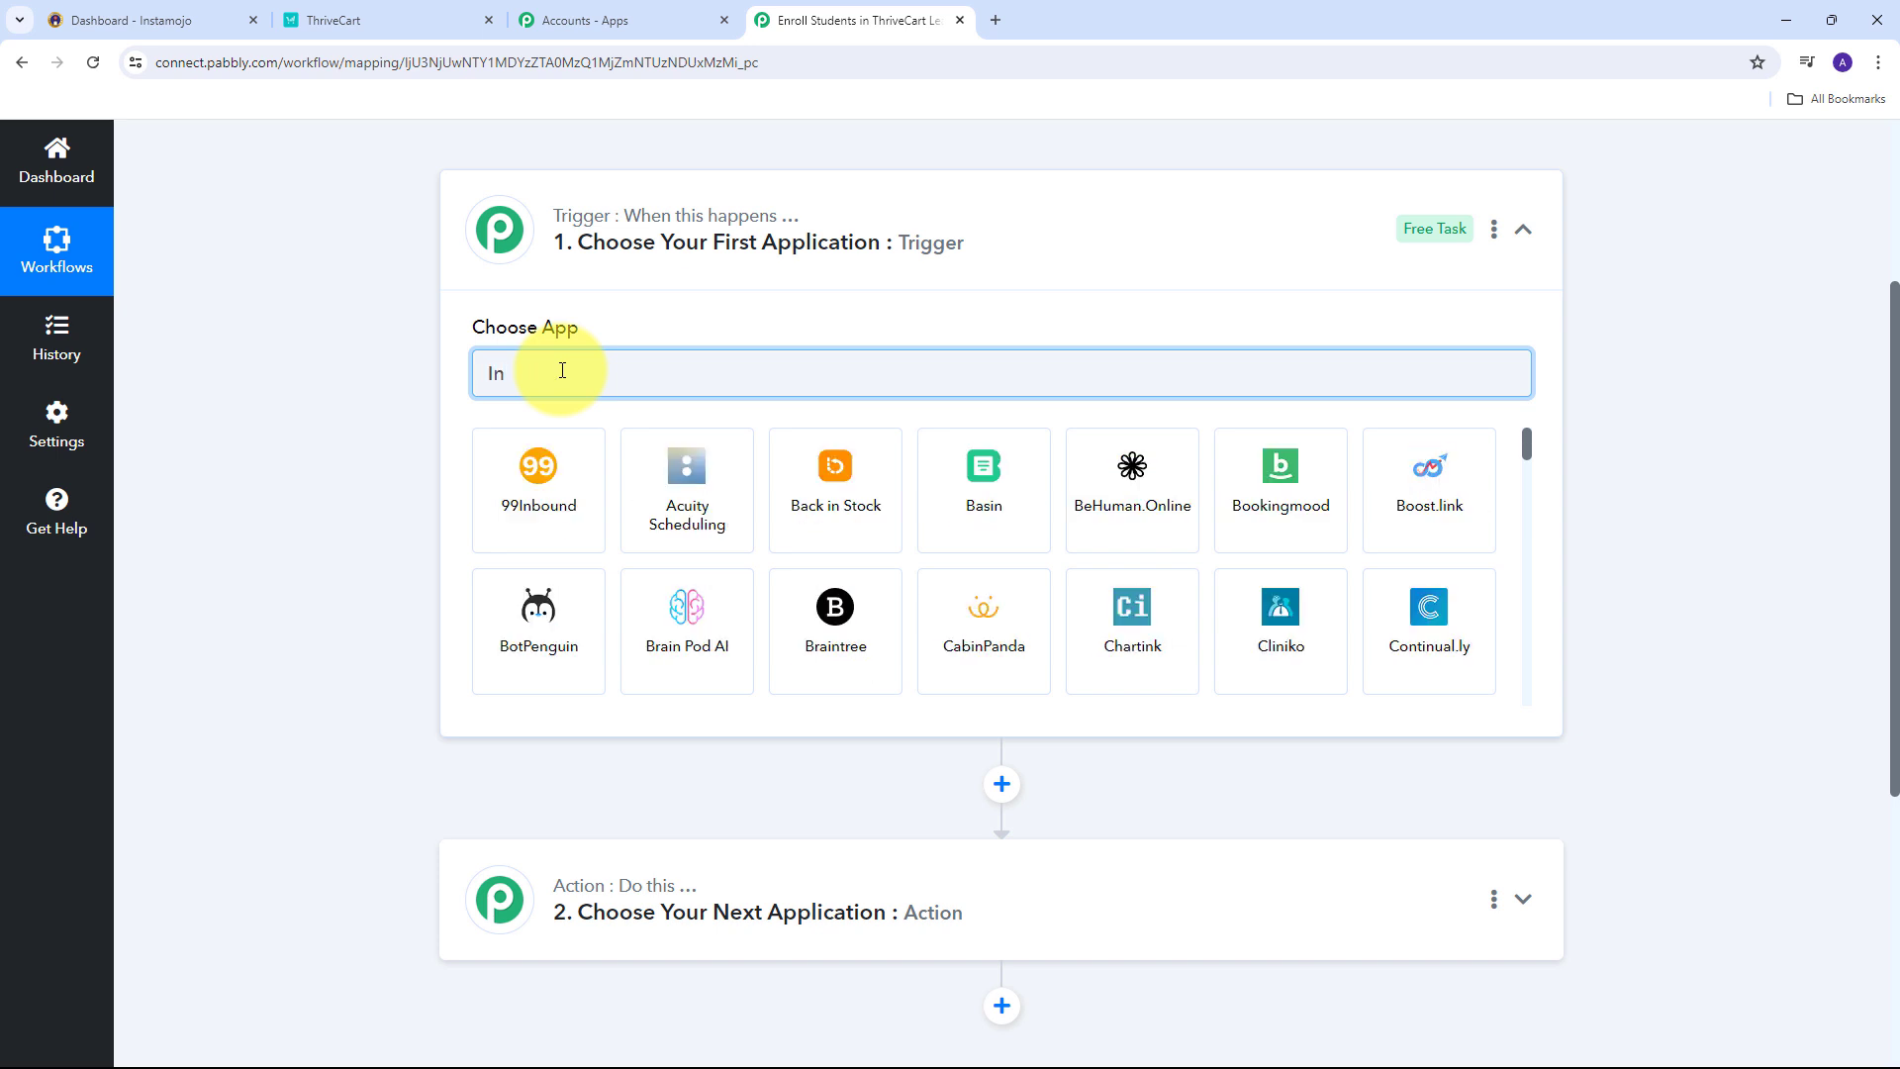
pyautogui.write('stamojo')
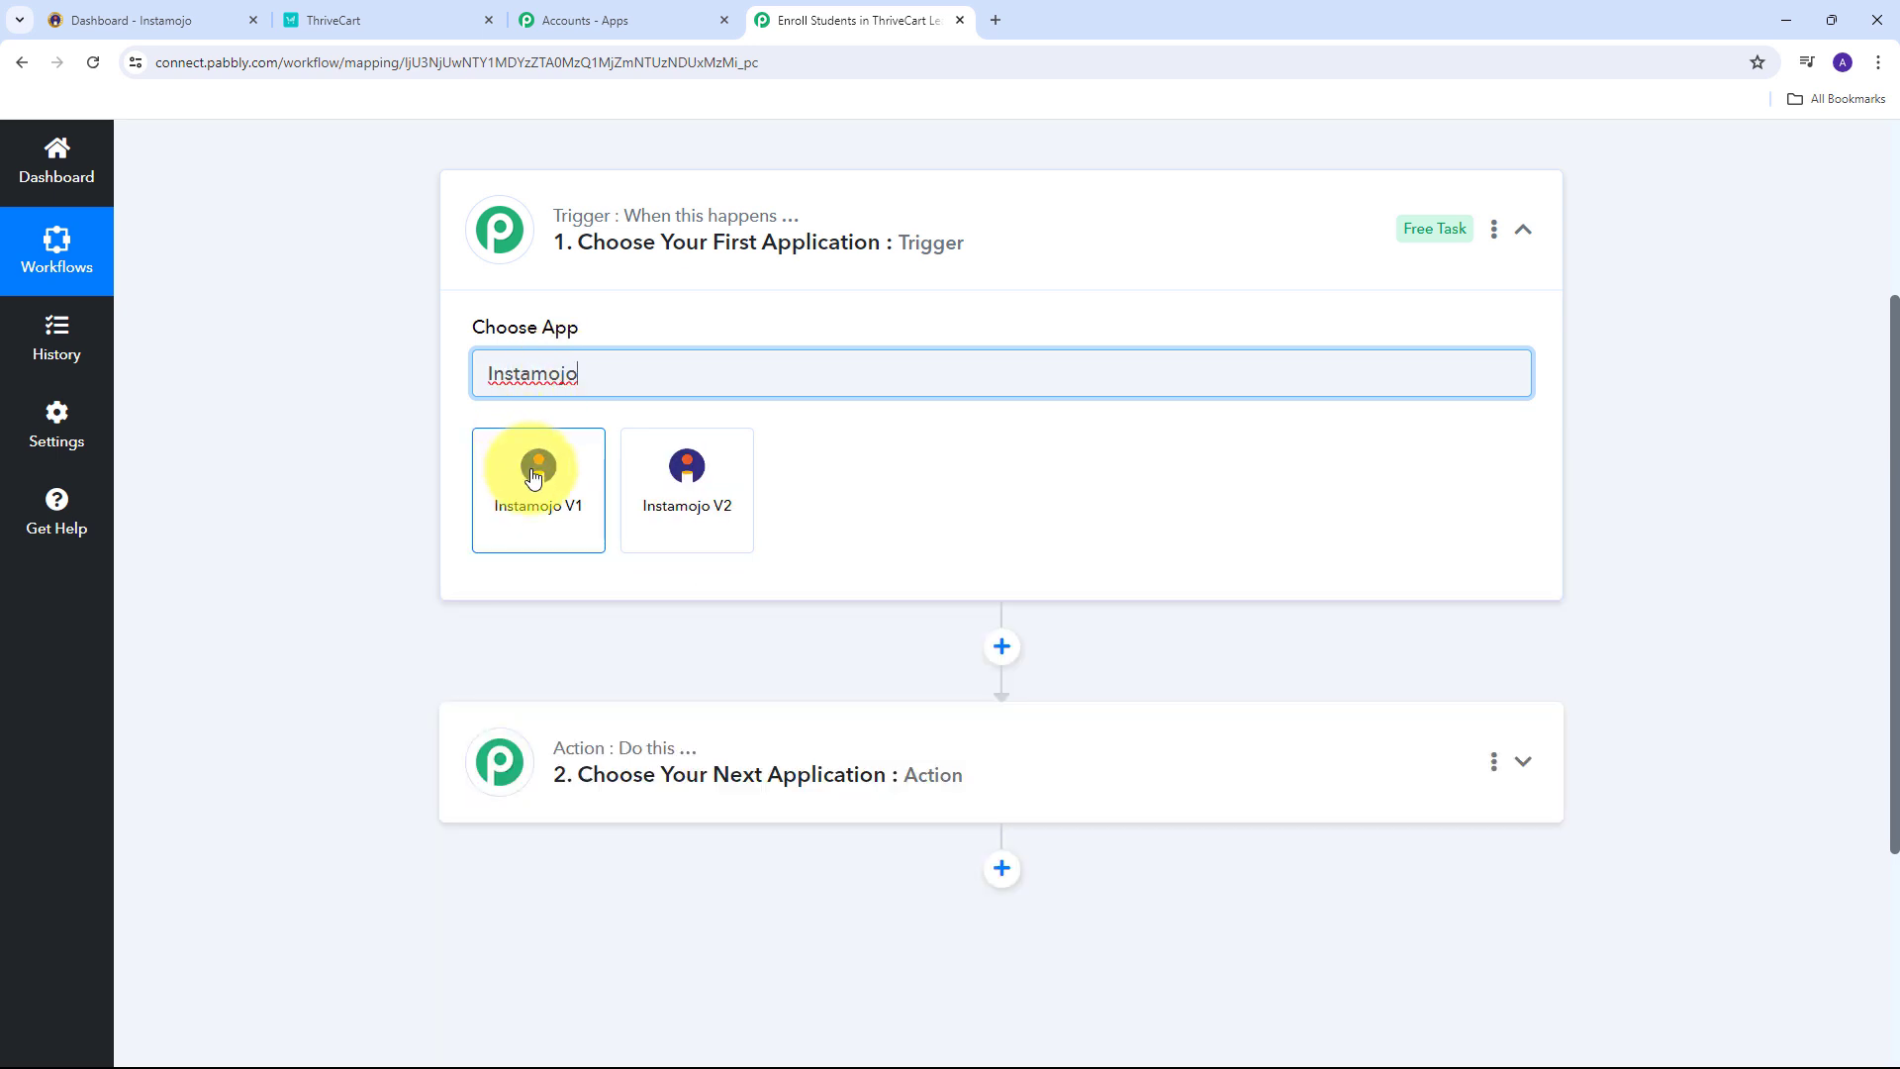
# Set the trigger to Instamojo V1 with the New Sale event.
pyautogui.click(534, 478)
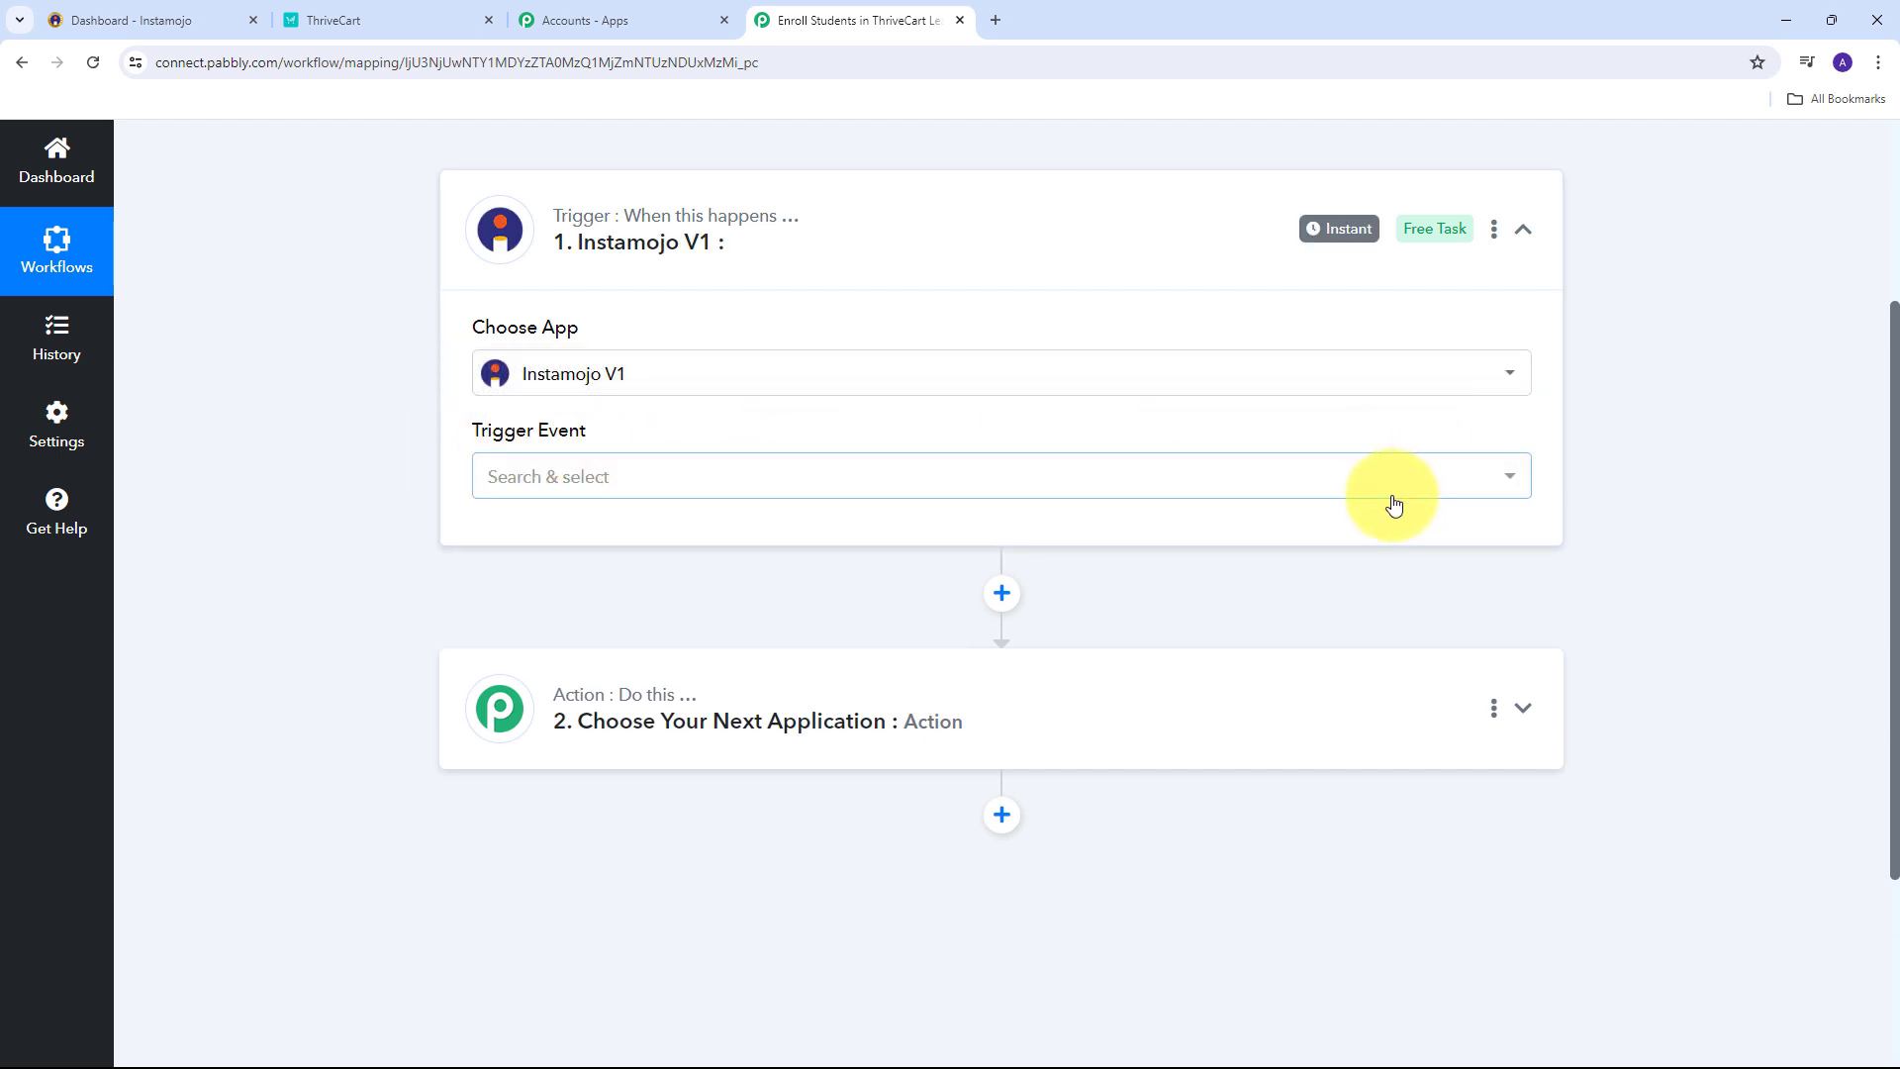
pyautogui.click(1313, 495)
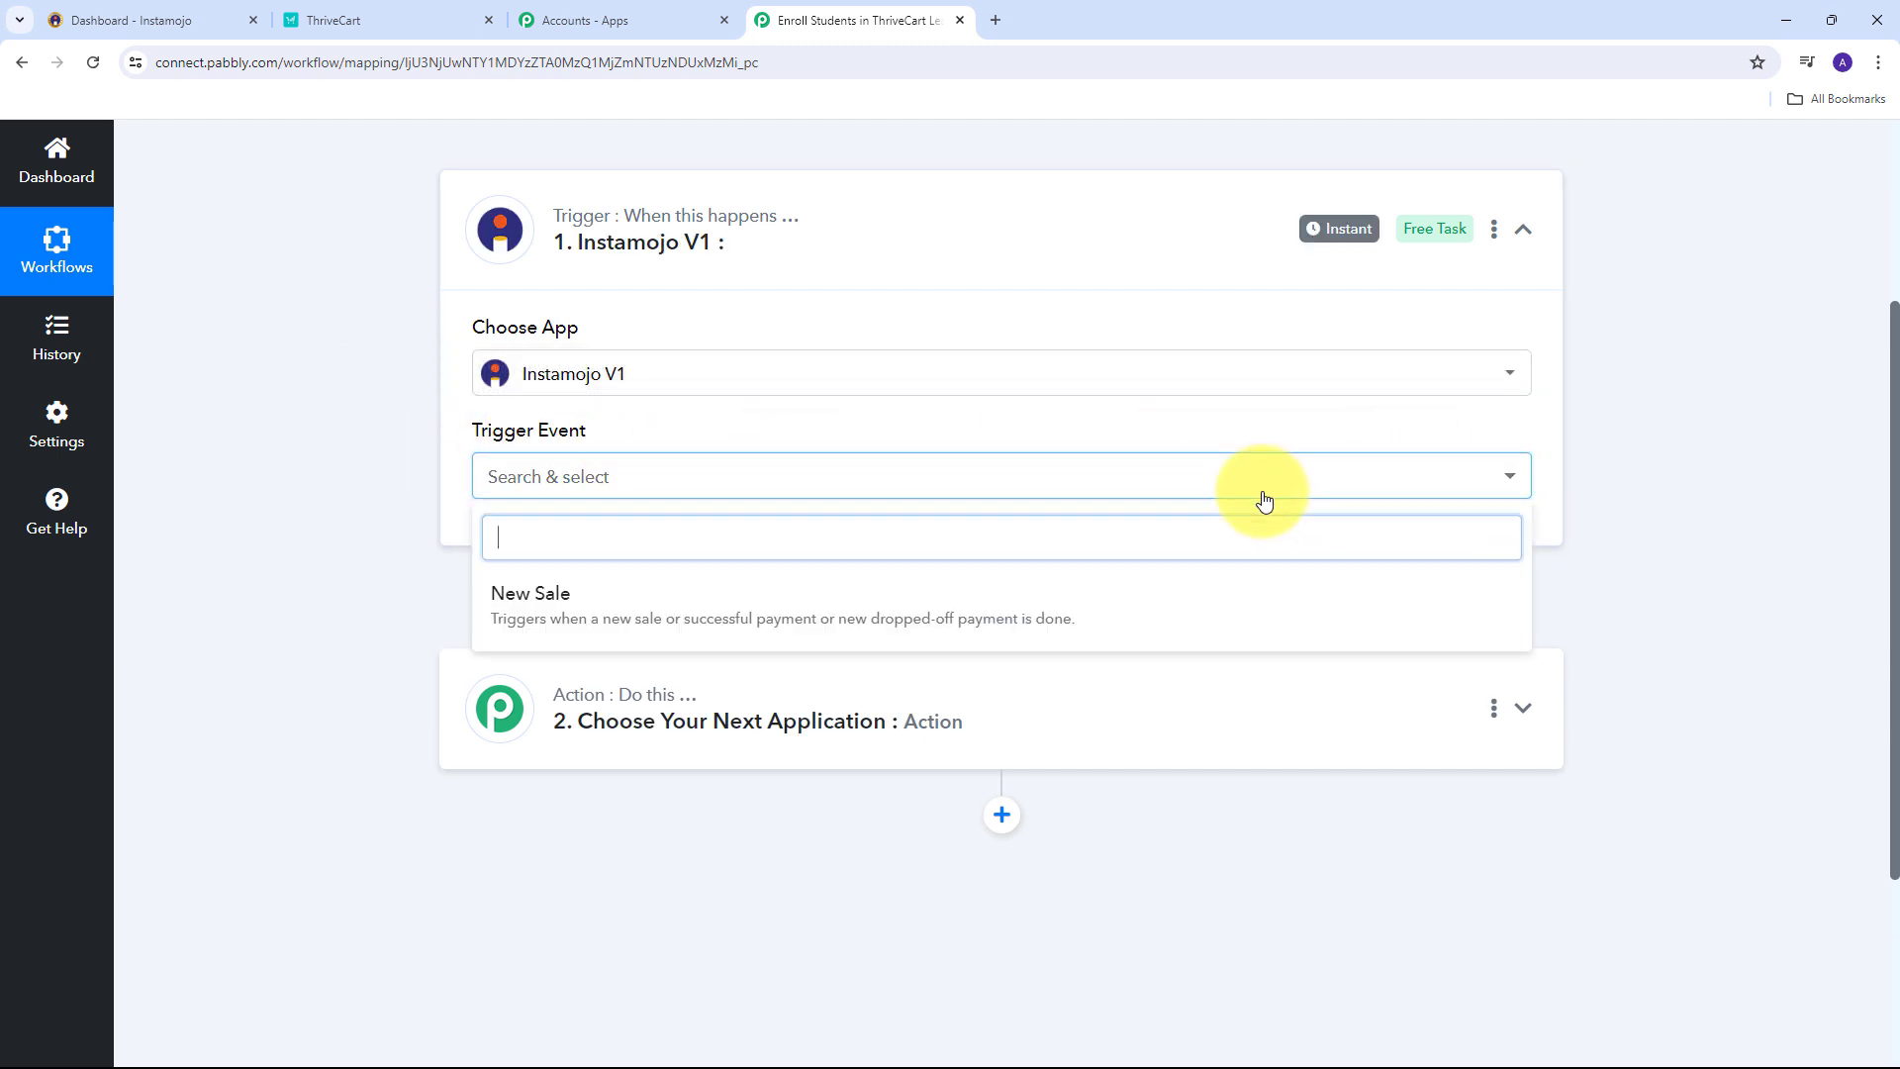
pyautogui.click(570, 616)
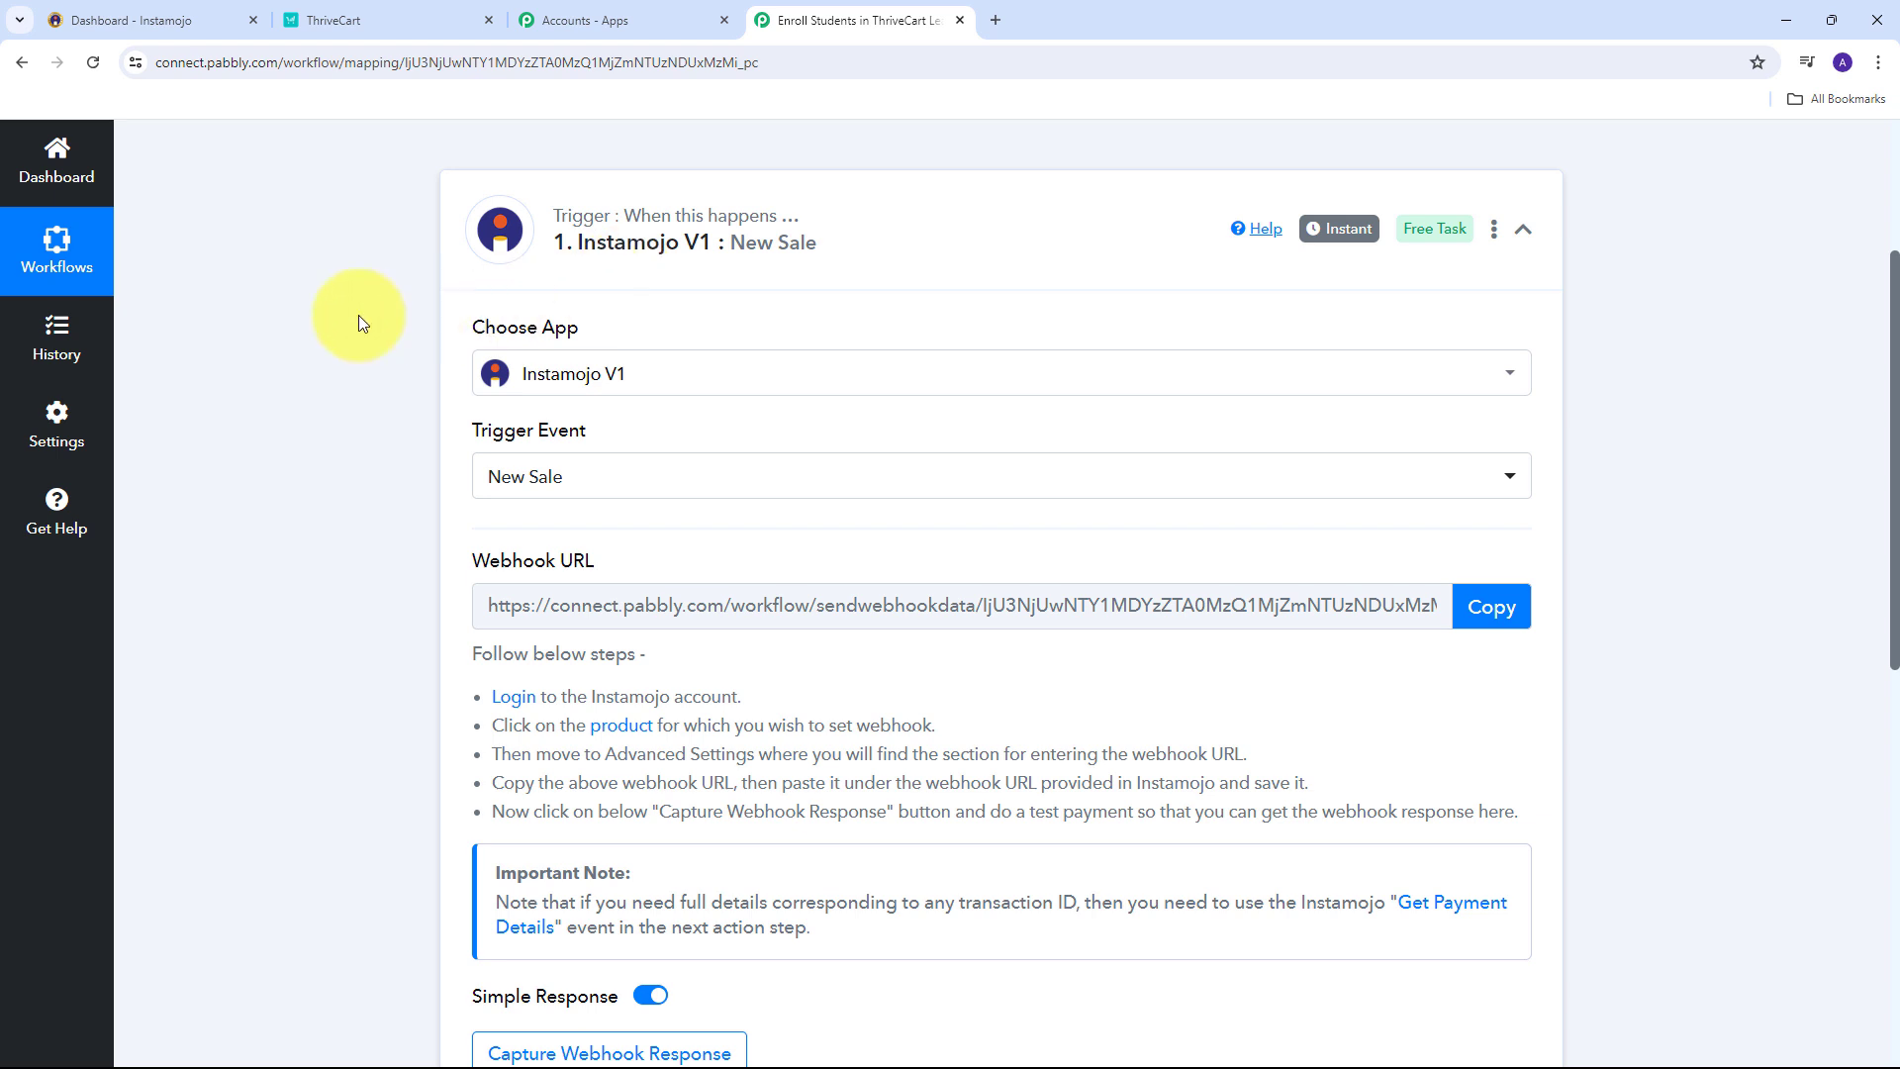
# Copy the trigger's webhook URL and switch to the Instamojo dashboard.
pyautogui.scroll(-1, 299, 325)
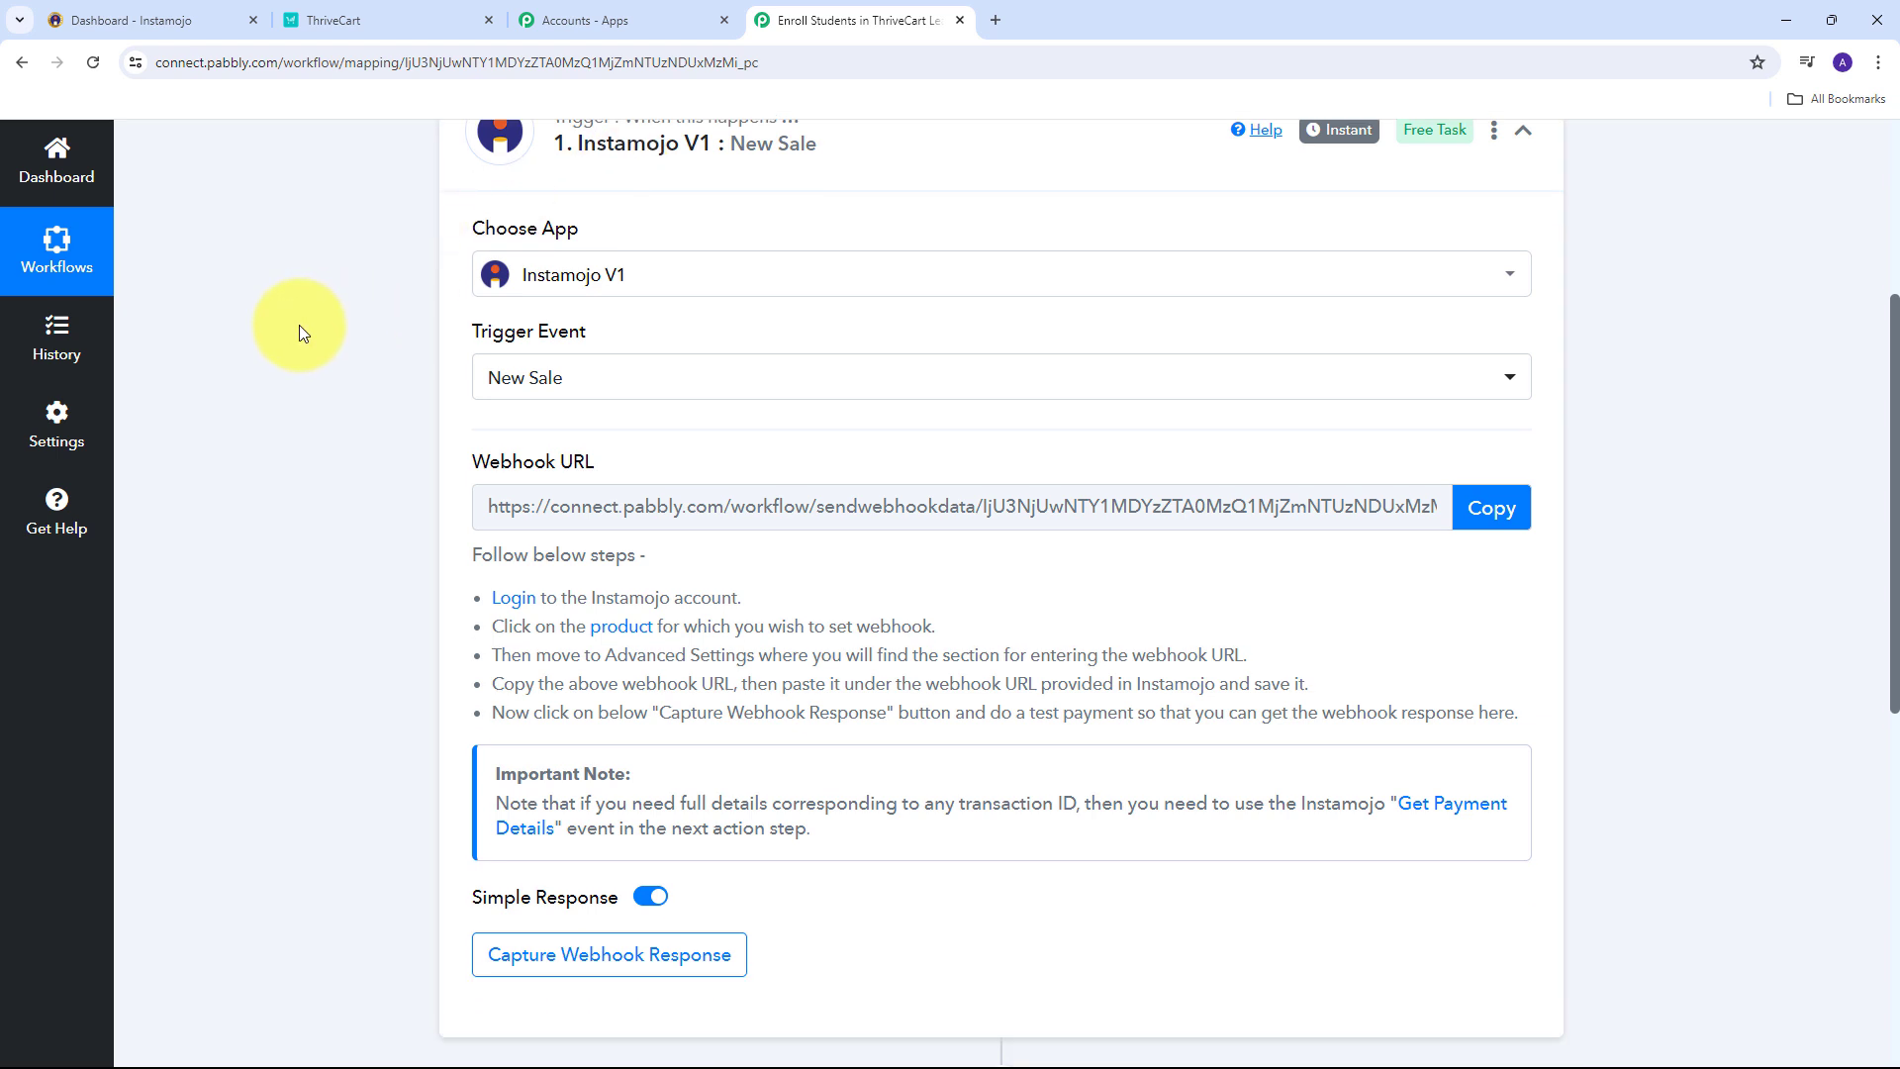
pyautogui.moveTo(438, 463); pyautogui.dragTo(732, 461)
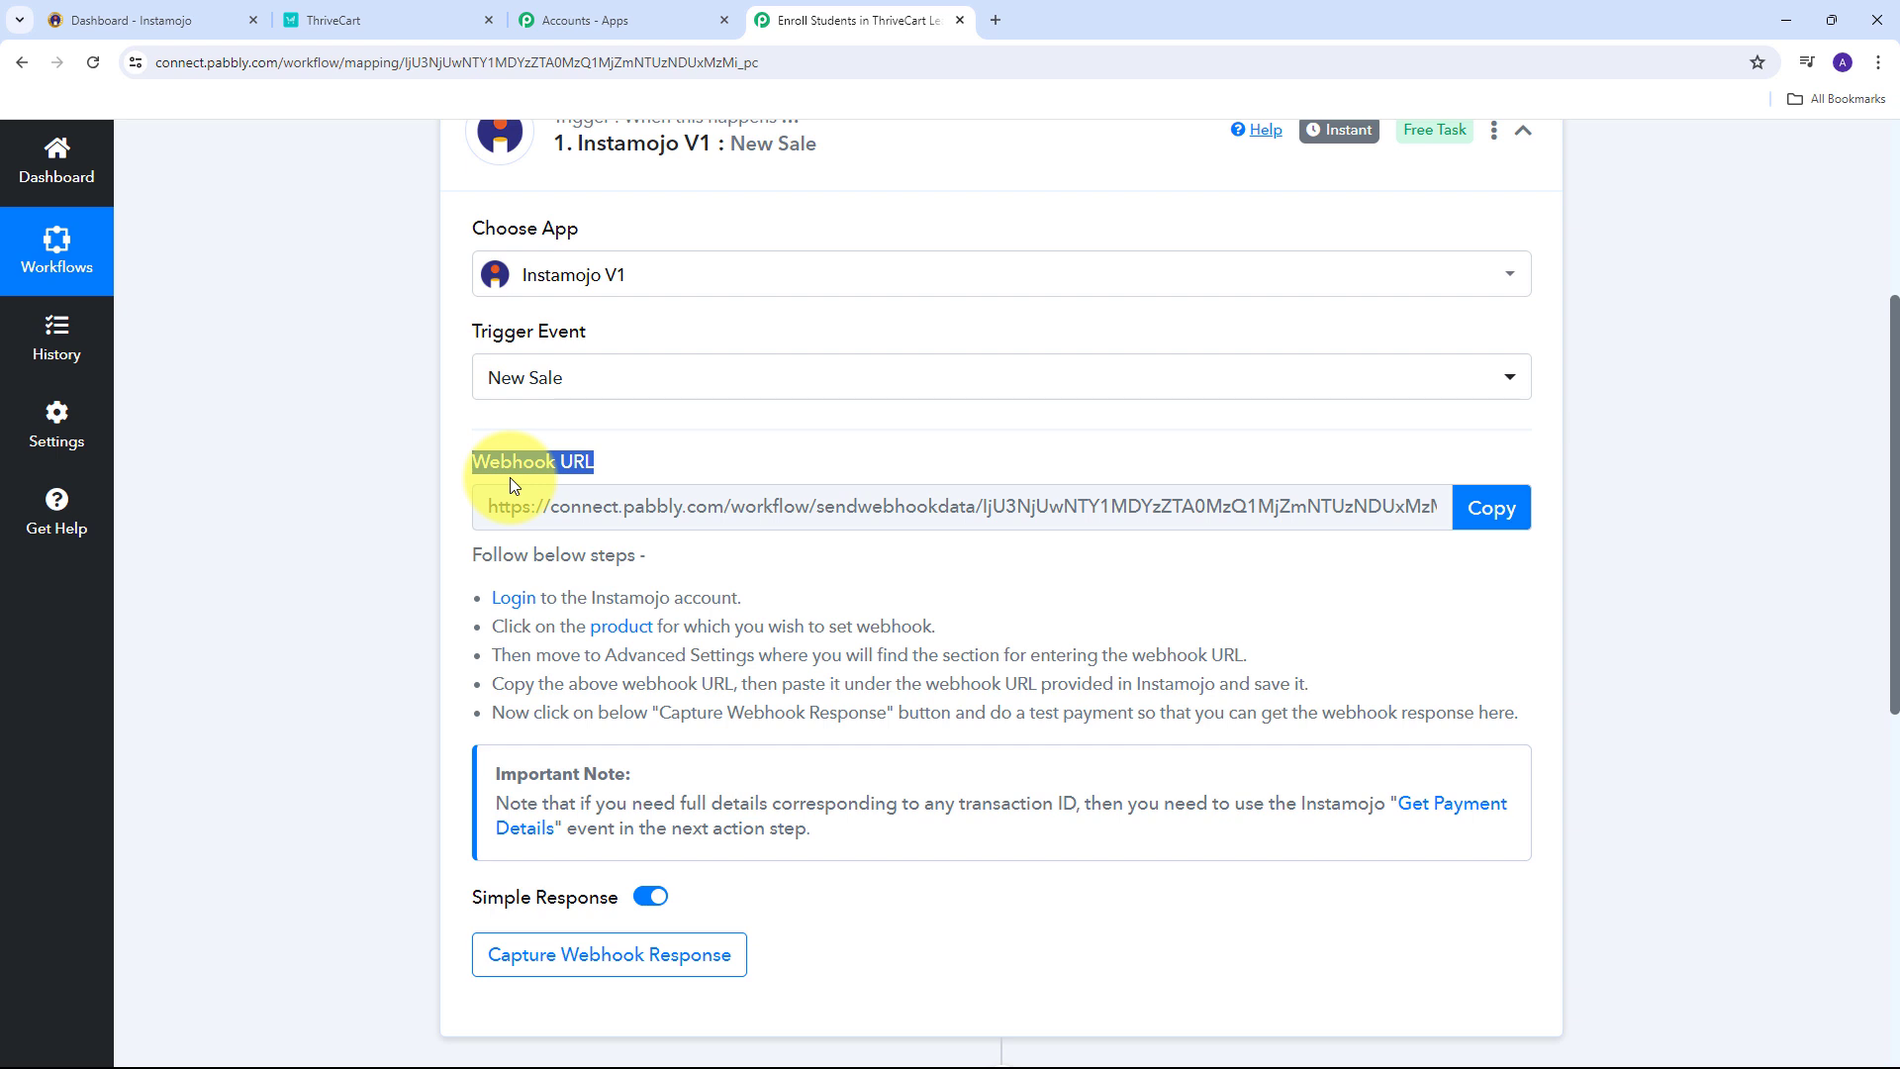
pyautogui.scroll(1, 508, 477)
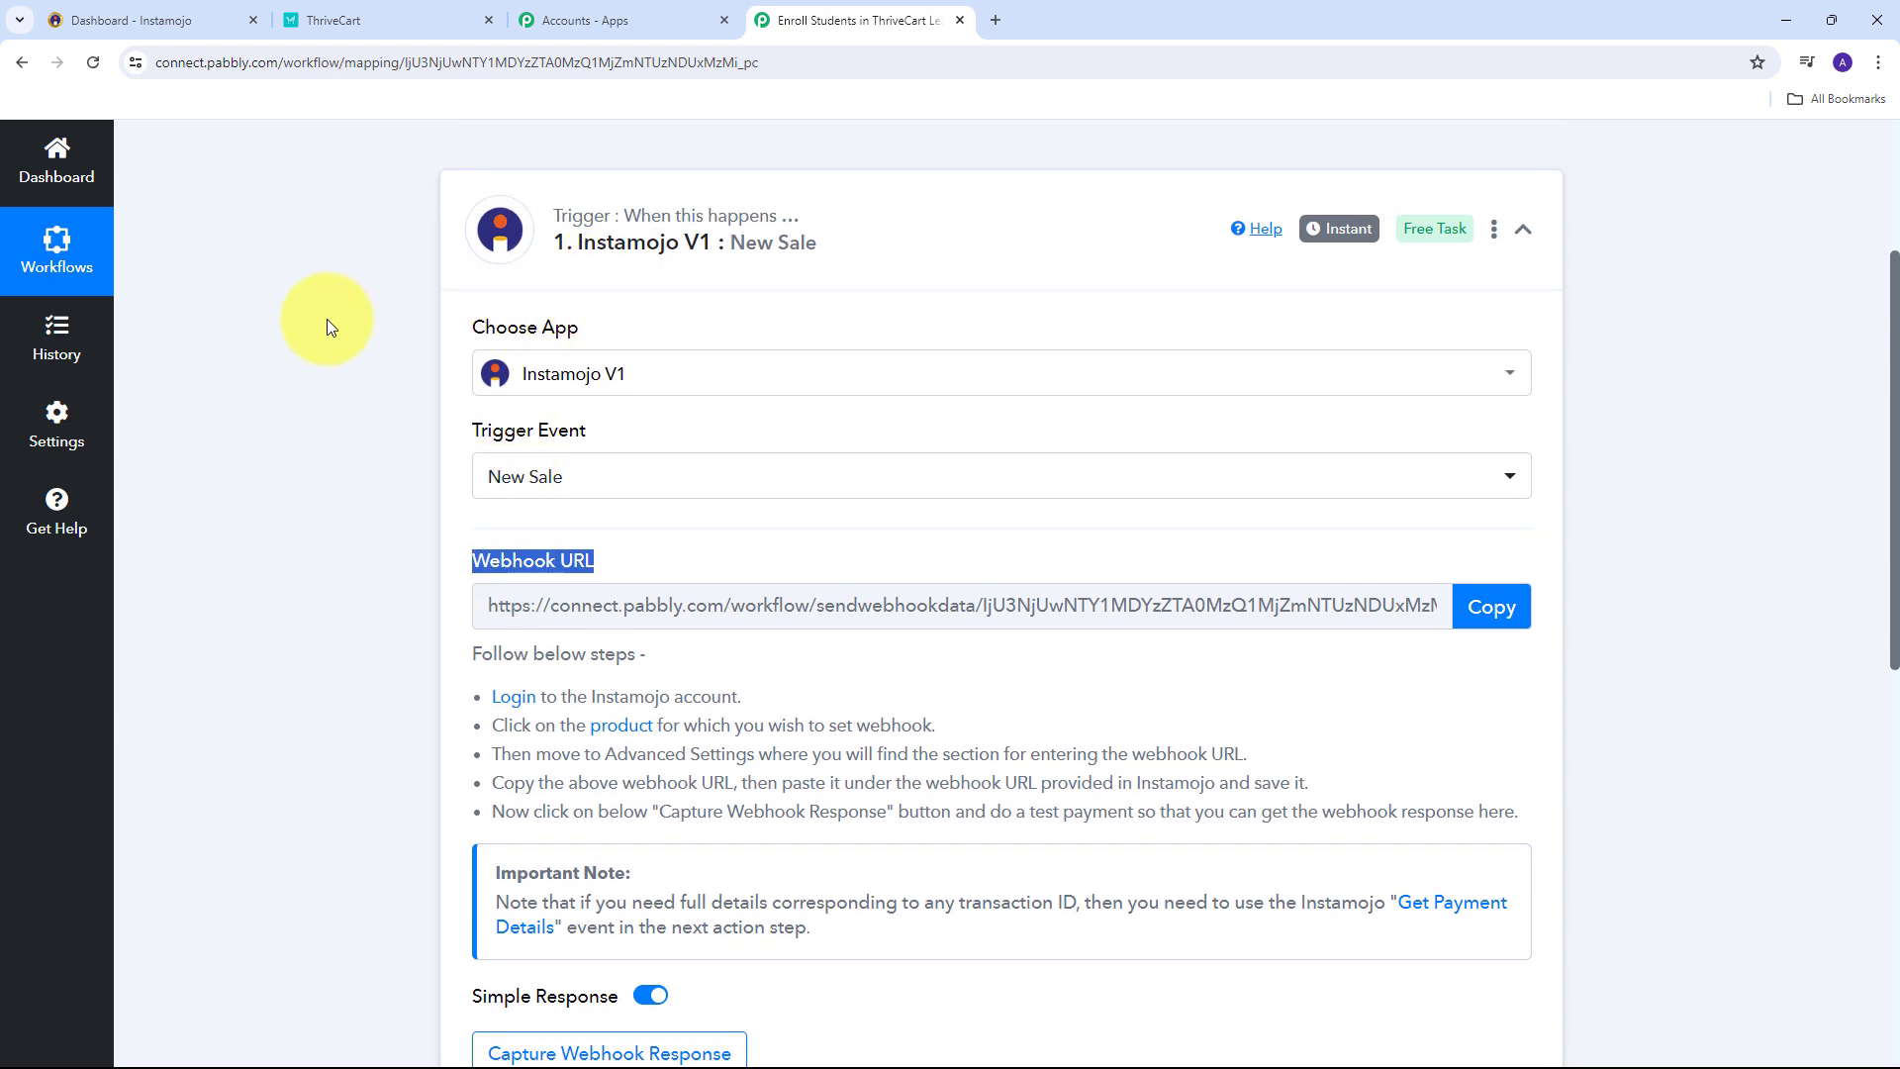
pyautogui.scroll(-2, 287, 325)
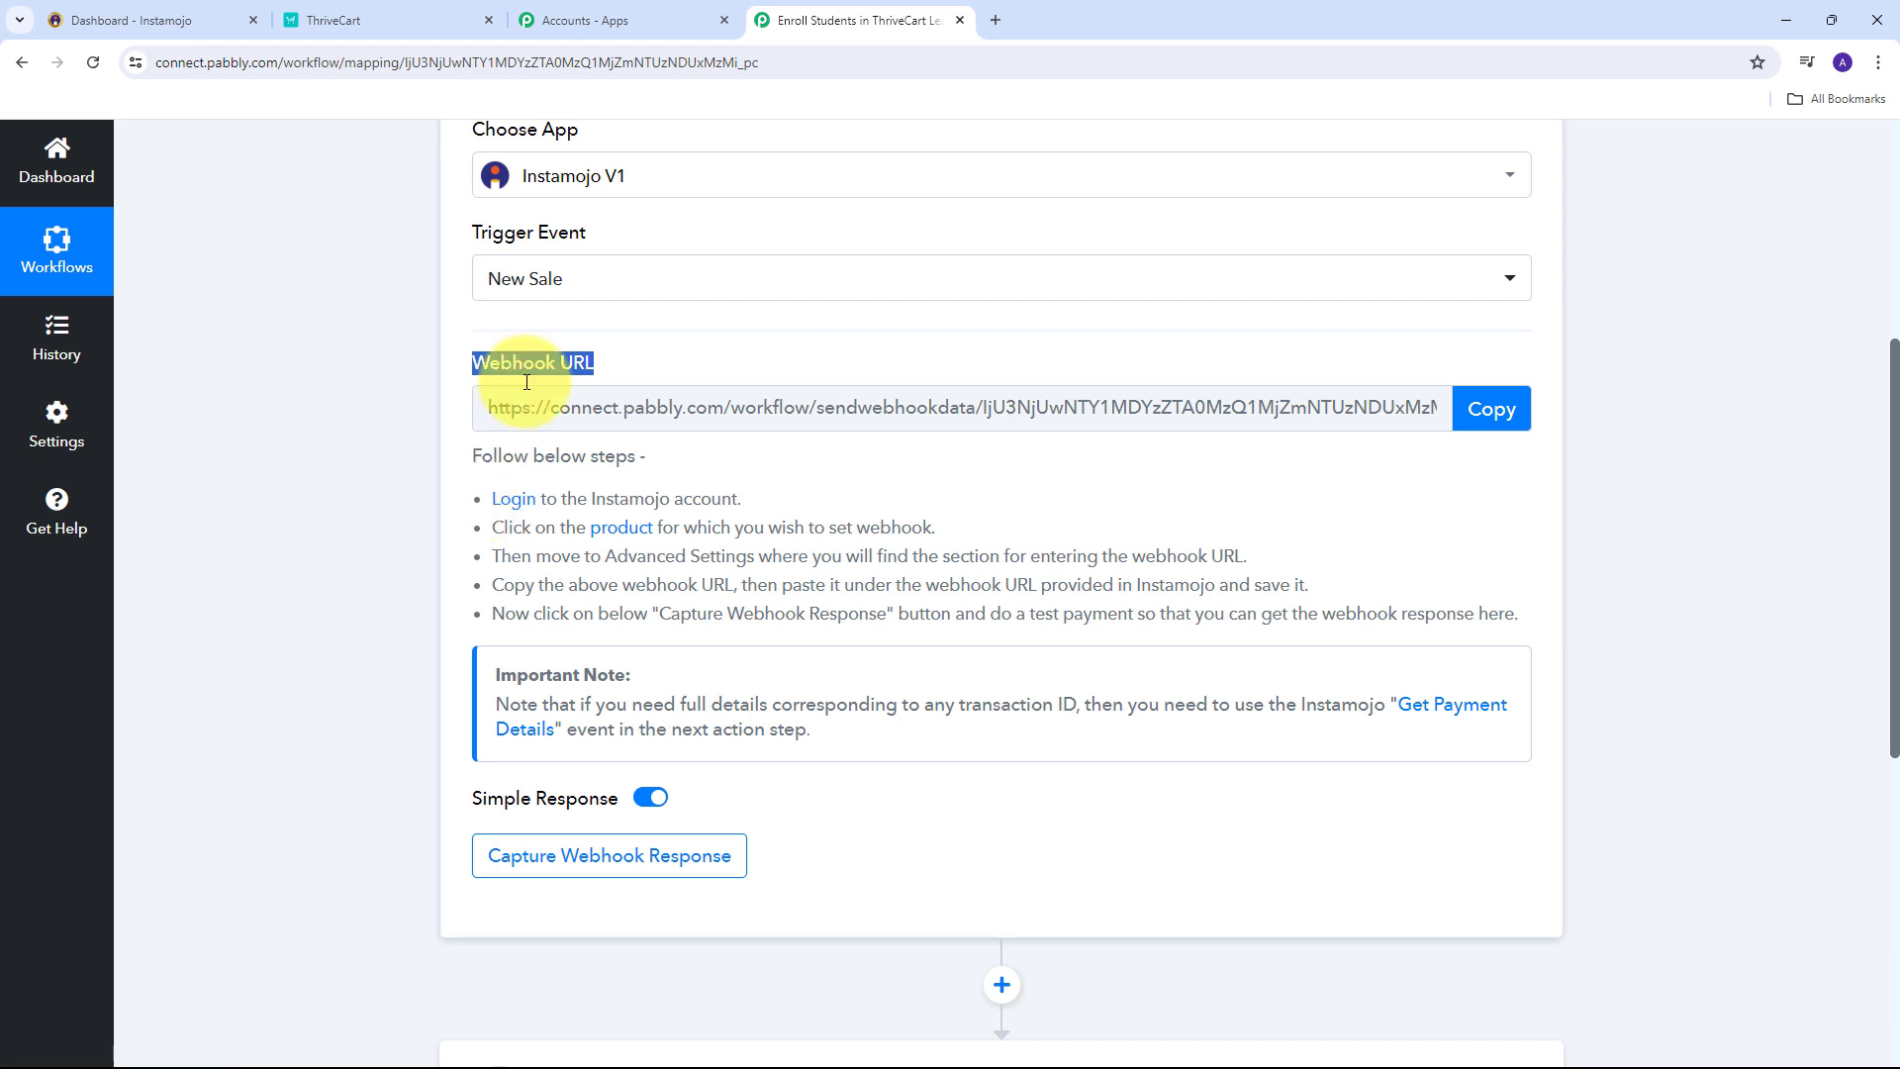
pyautogui.moveTo(489, 498); pyautogui.dragTo(1518, 624)
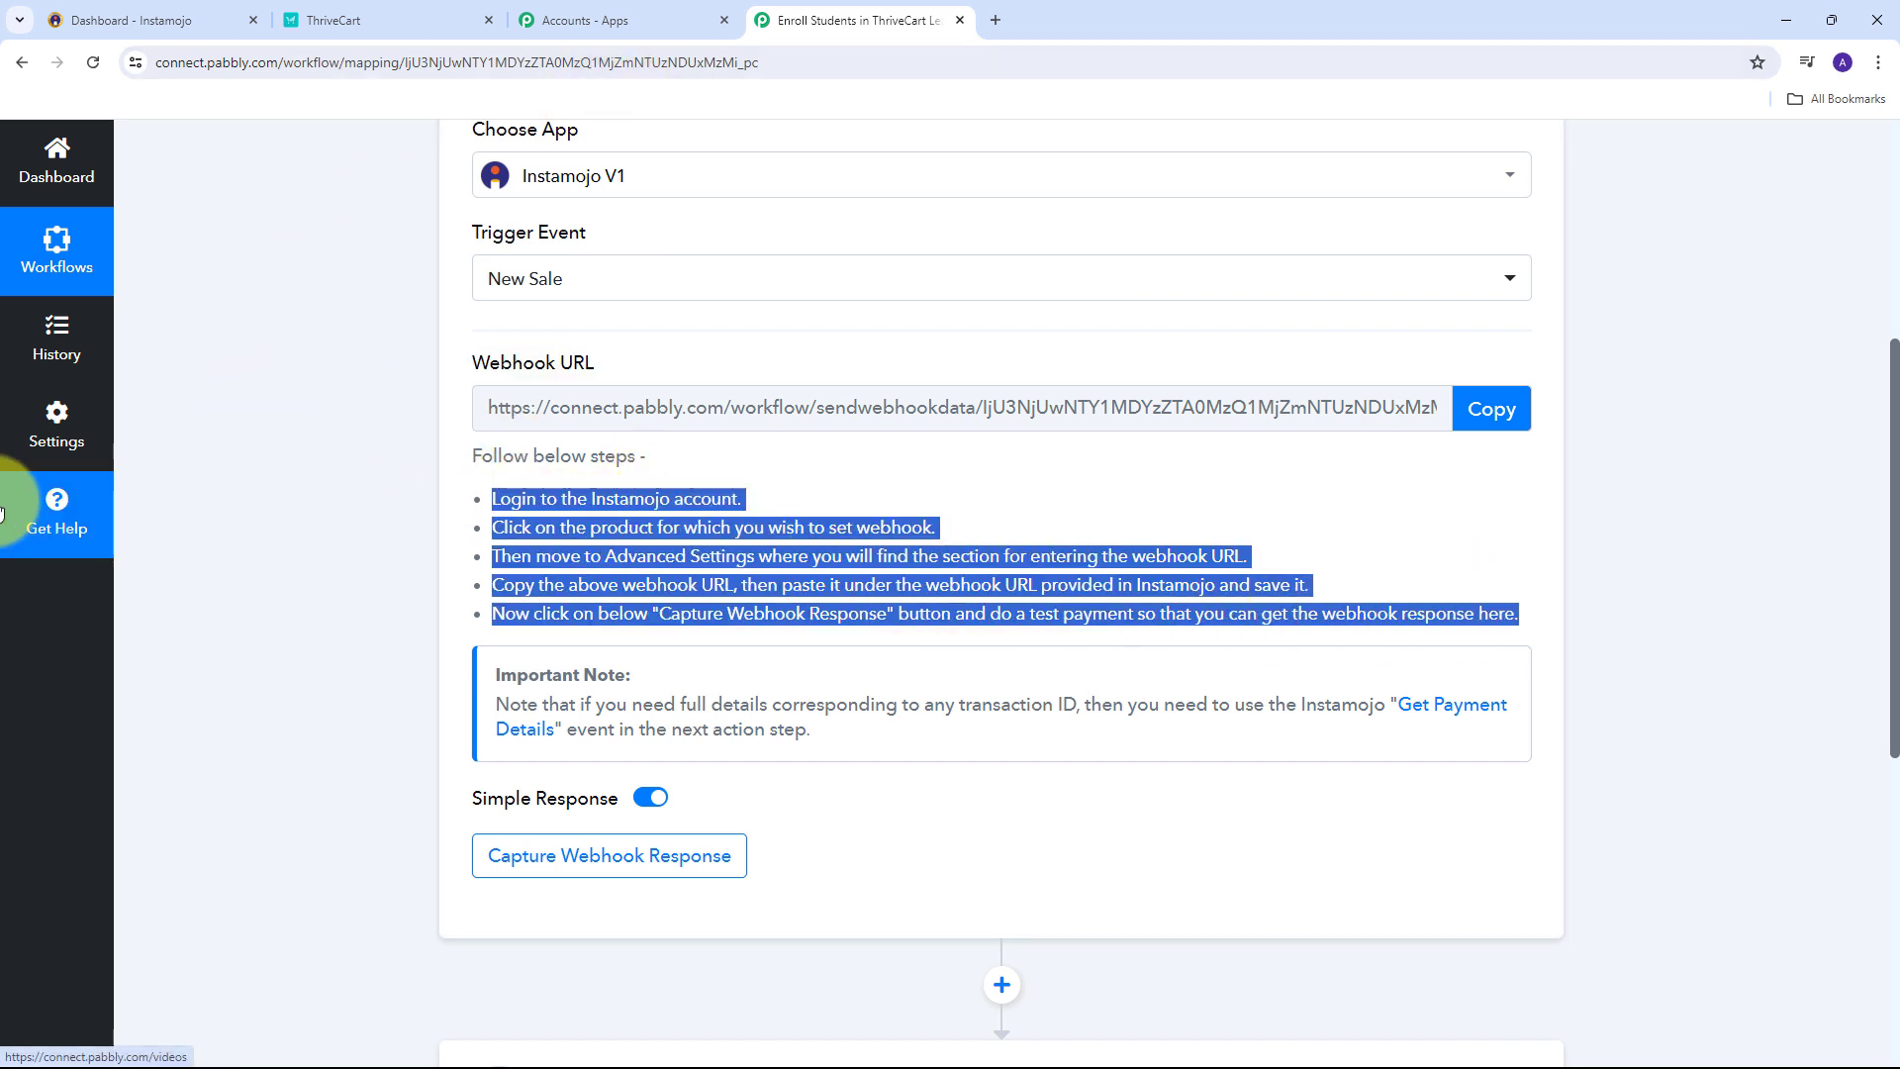
pyautogui.click(1506, 409)
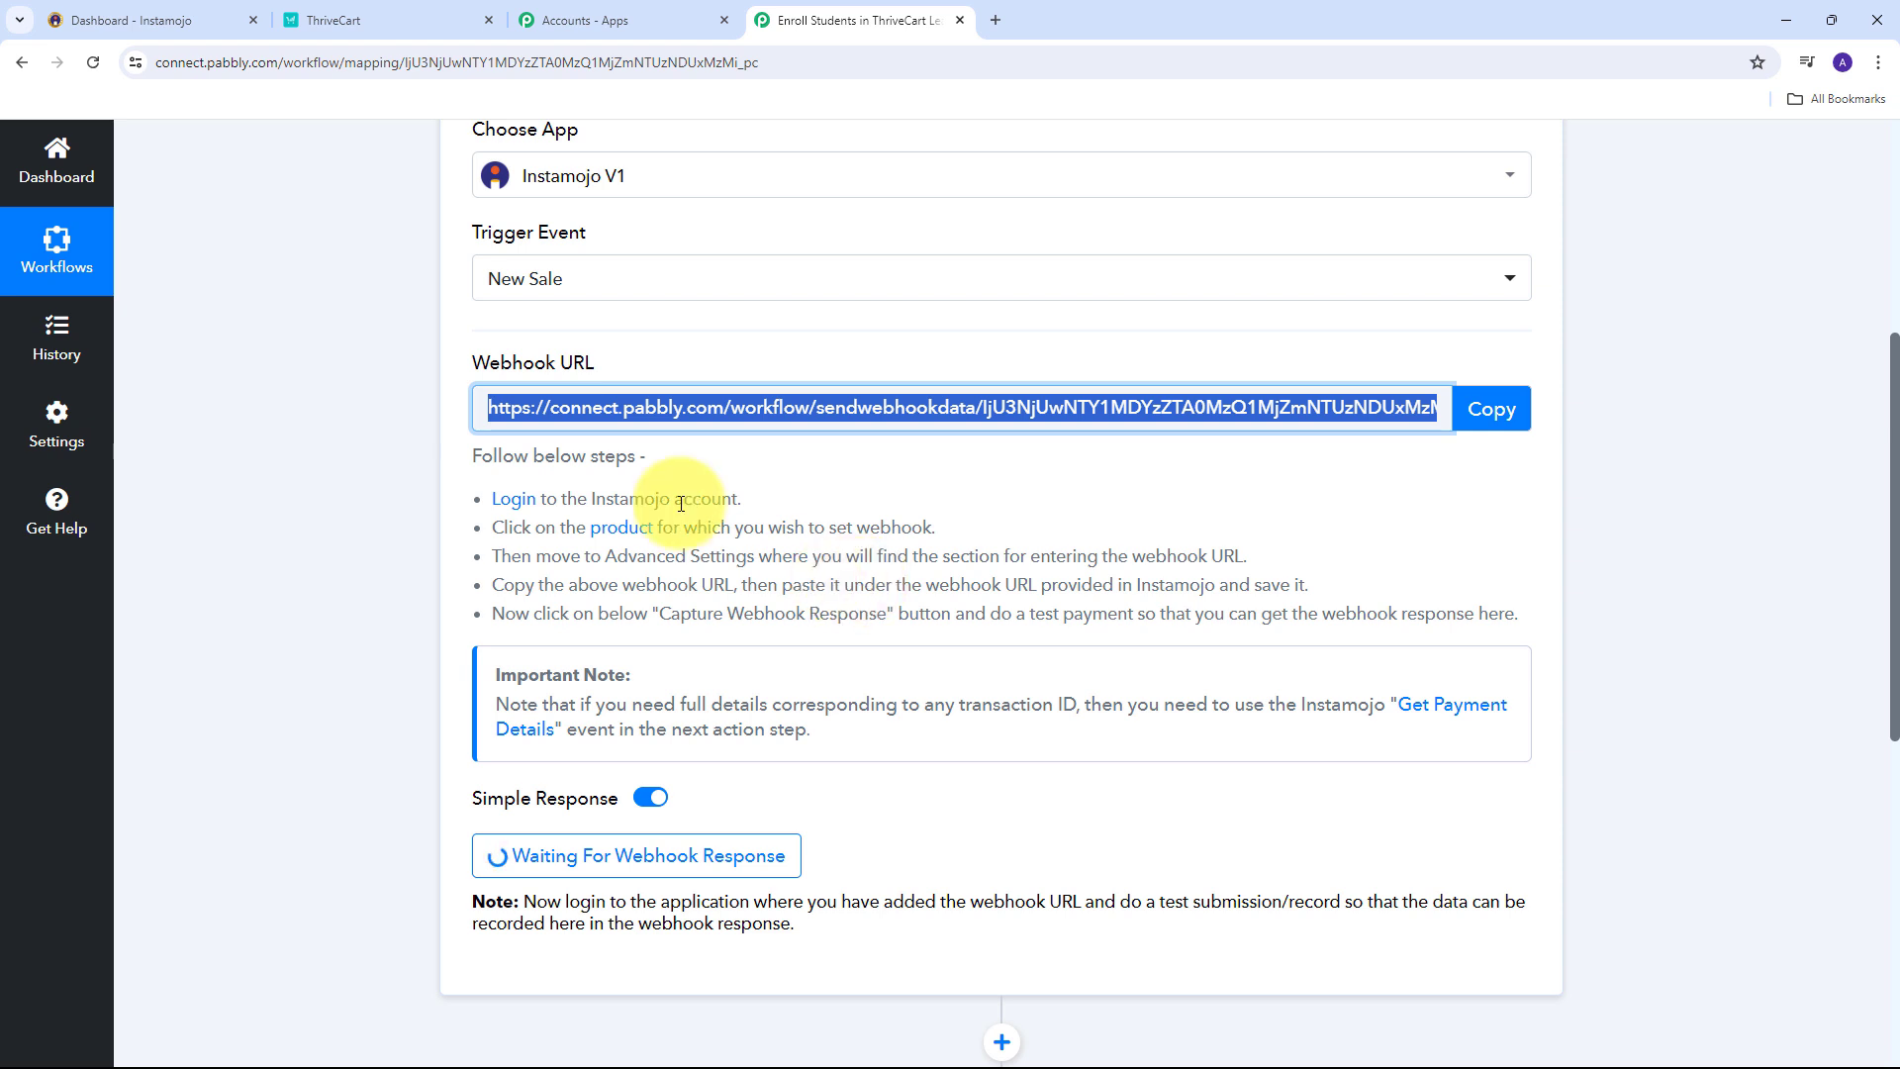
pyautogui.click(139, 12)
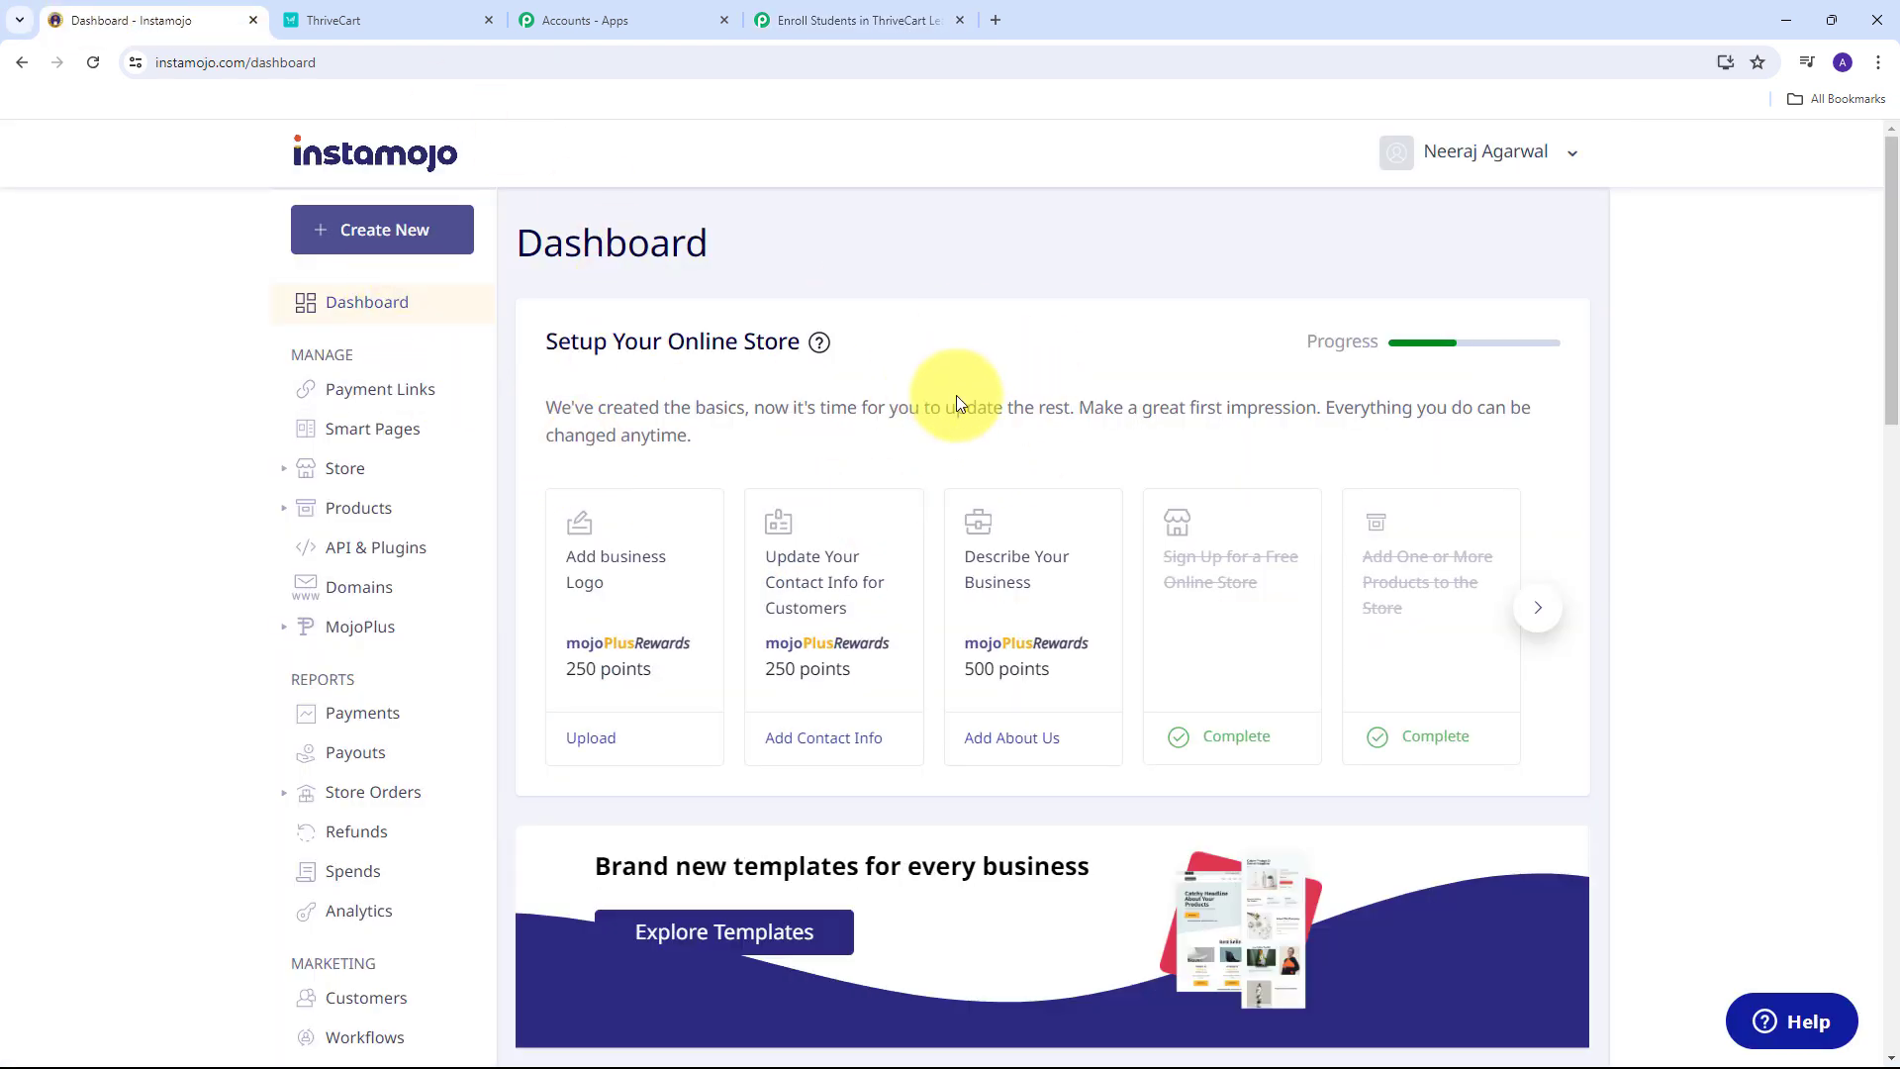
# Open the java course for beginners product from Instamojo's All Products list.
pyautogui.click(357, 509)
pyautogui.click(354, 560)
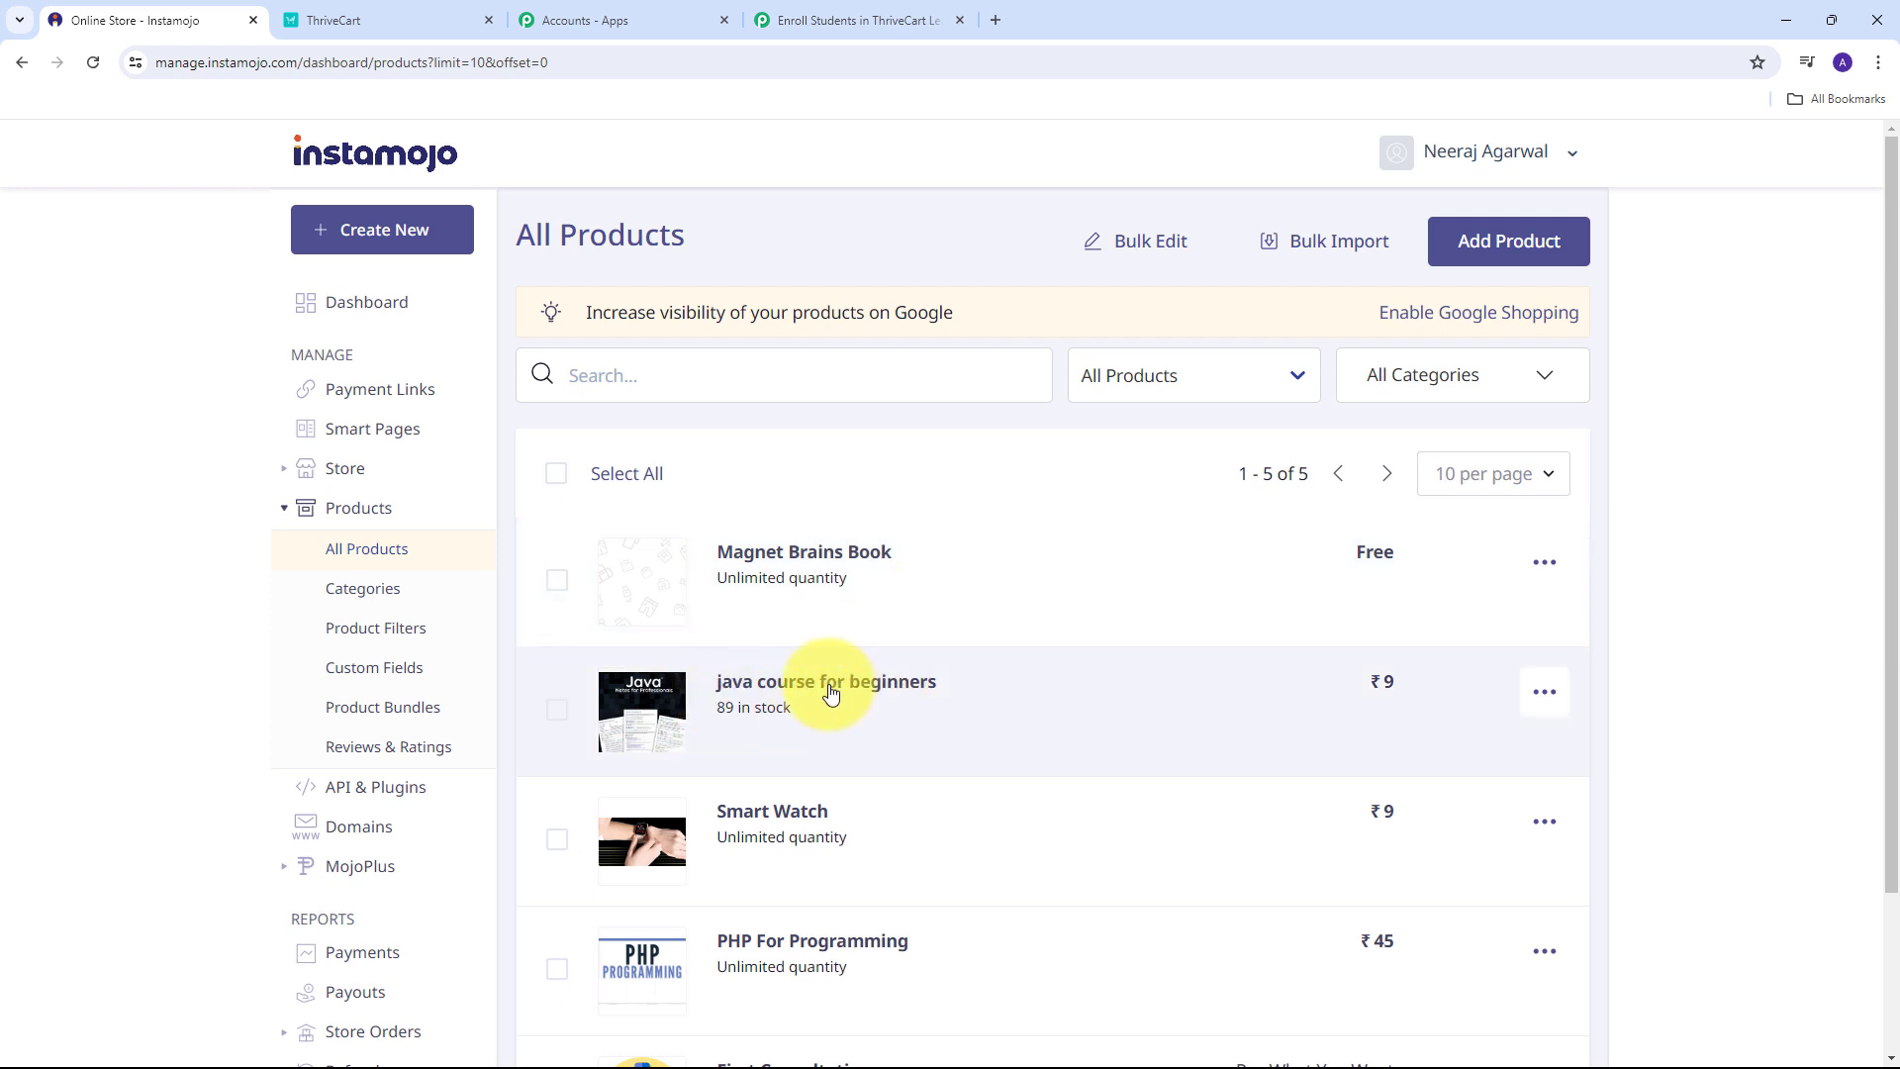
pyautogui.click(802, 694)
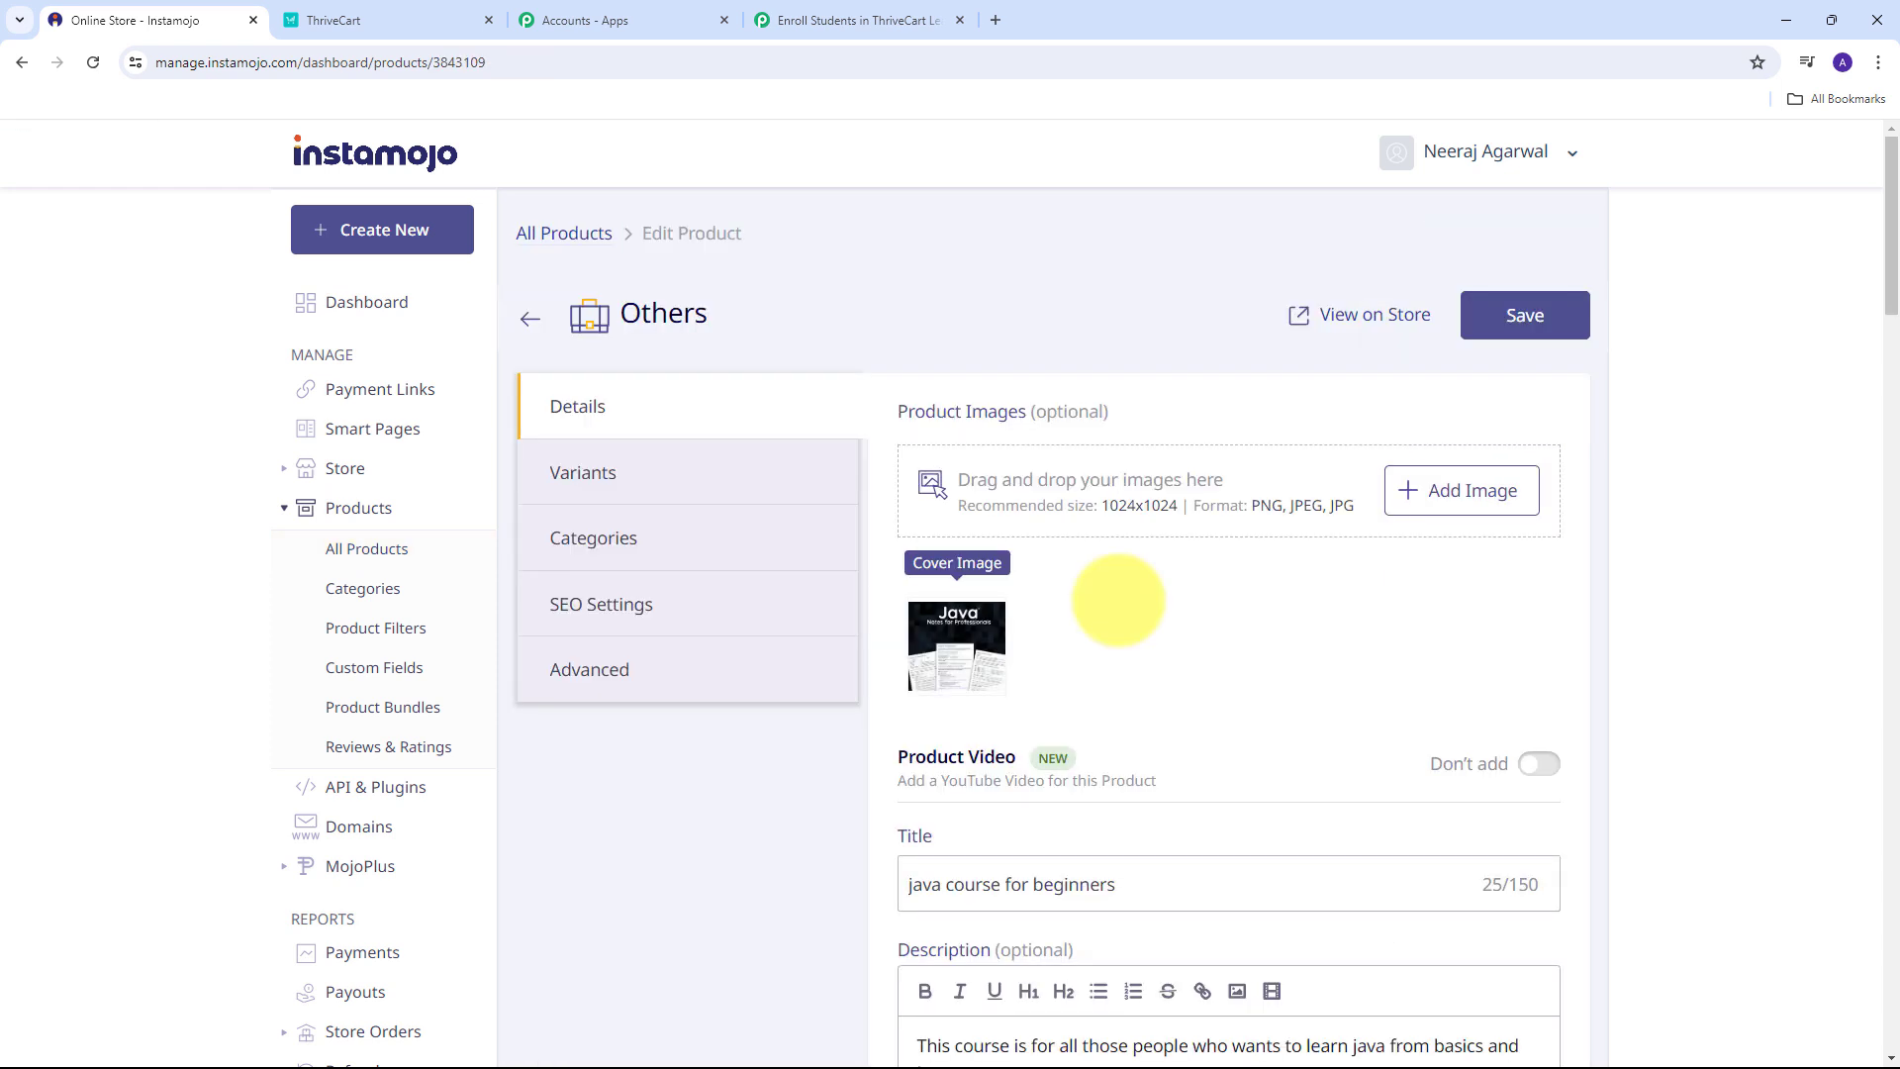
# Paste the Pabbly webhook into the product's Advanced Webhook URL, save, and return to Pabbly.
pyautogui.click(613, 667)
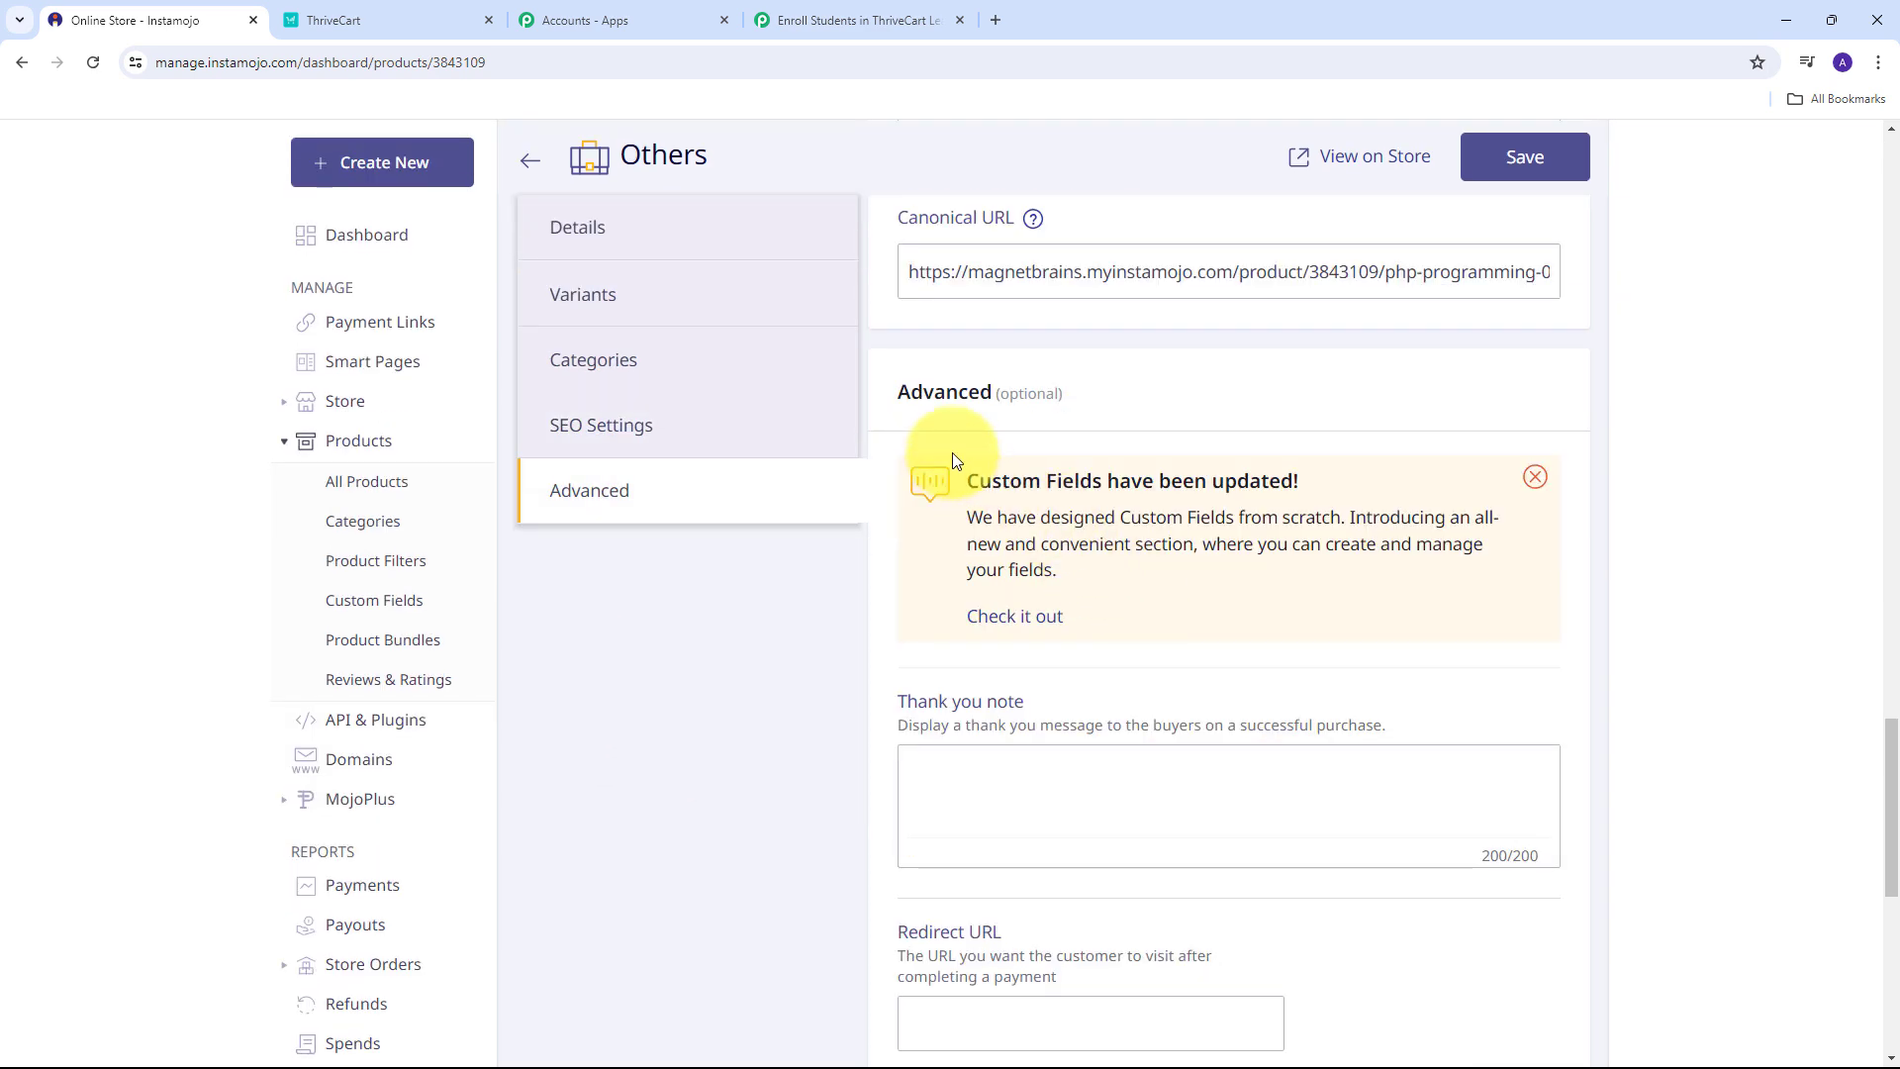
pyautogui.scroll(-5, 1188, 465)
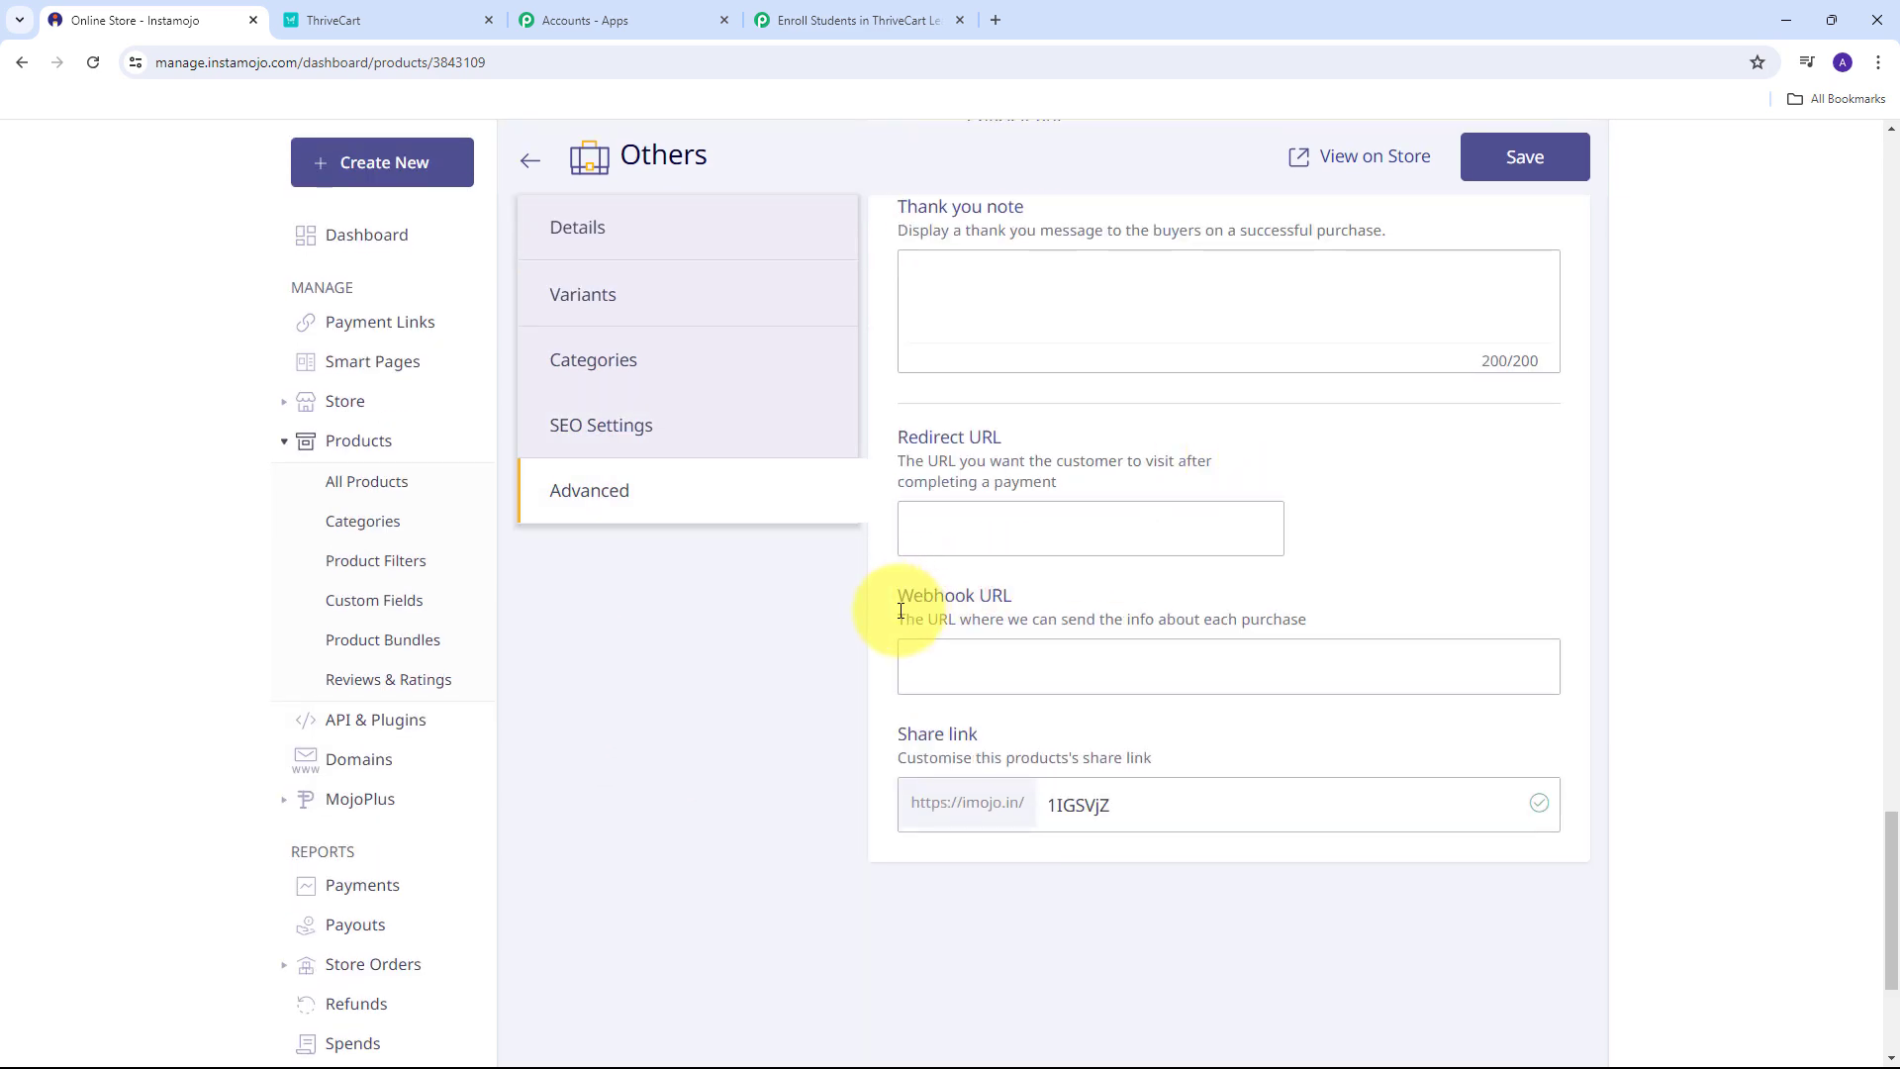
pyautogui.scroll(-1, 990, 623)
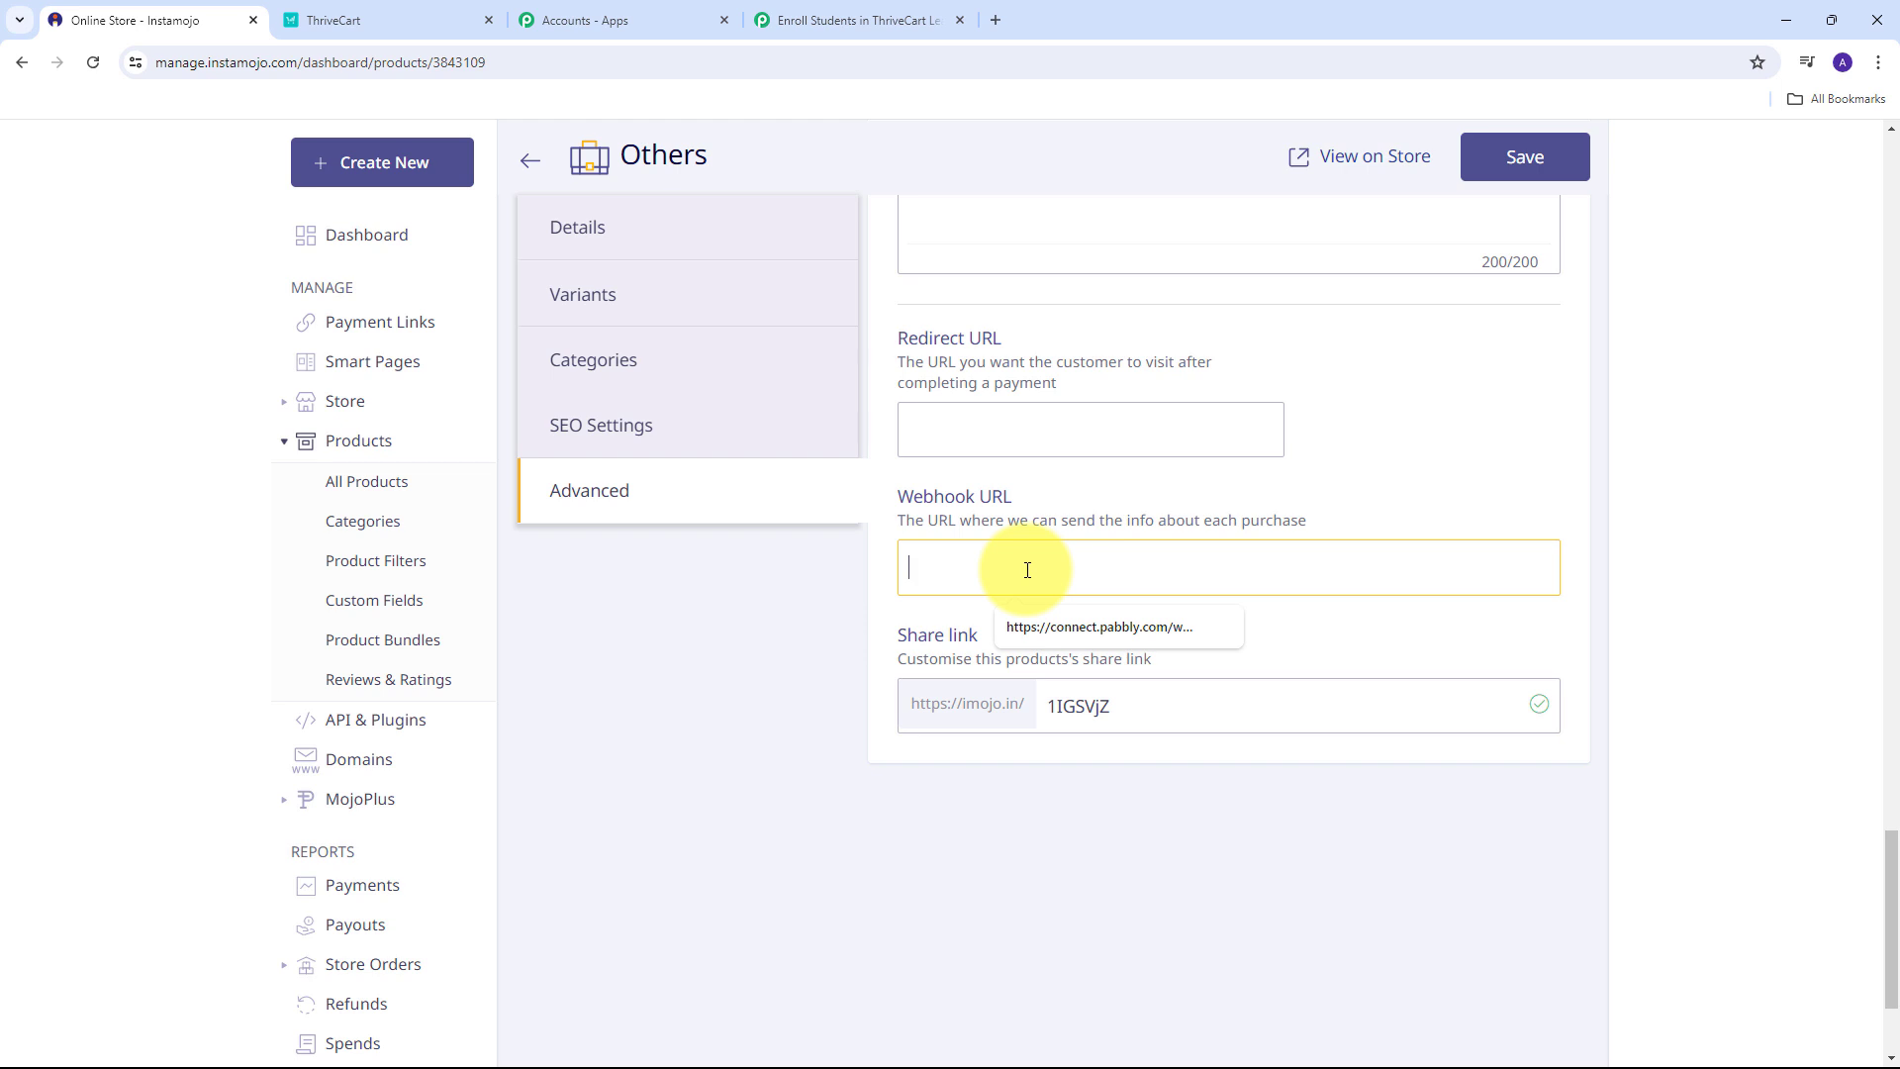
pyautogui.hotkey('ctrl', 'v')
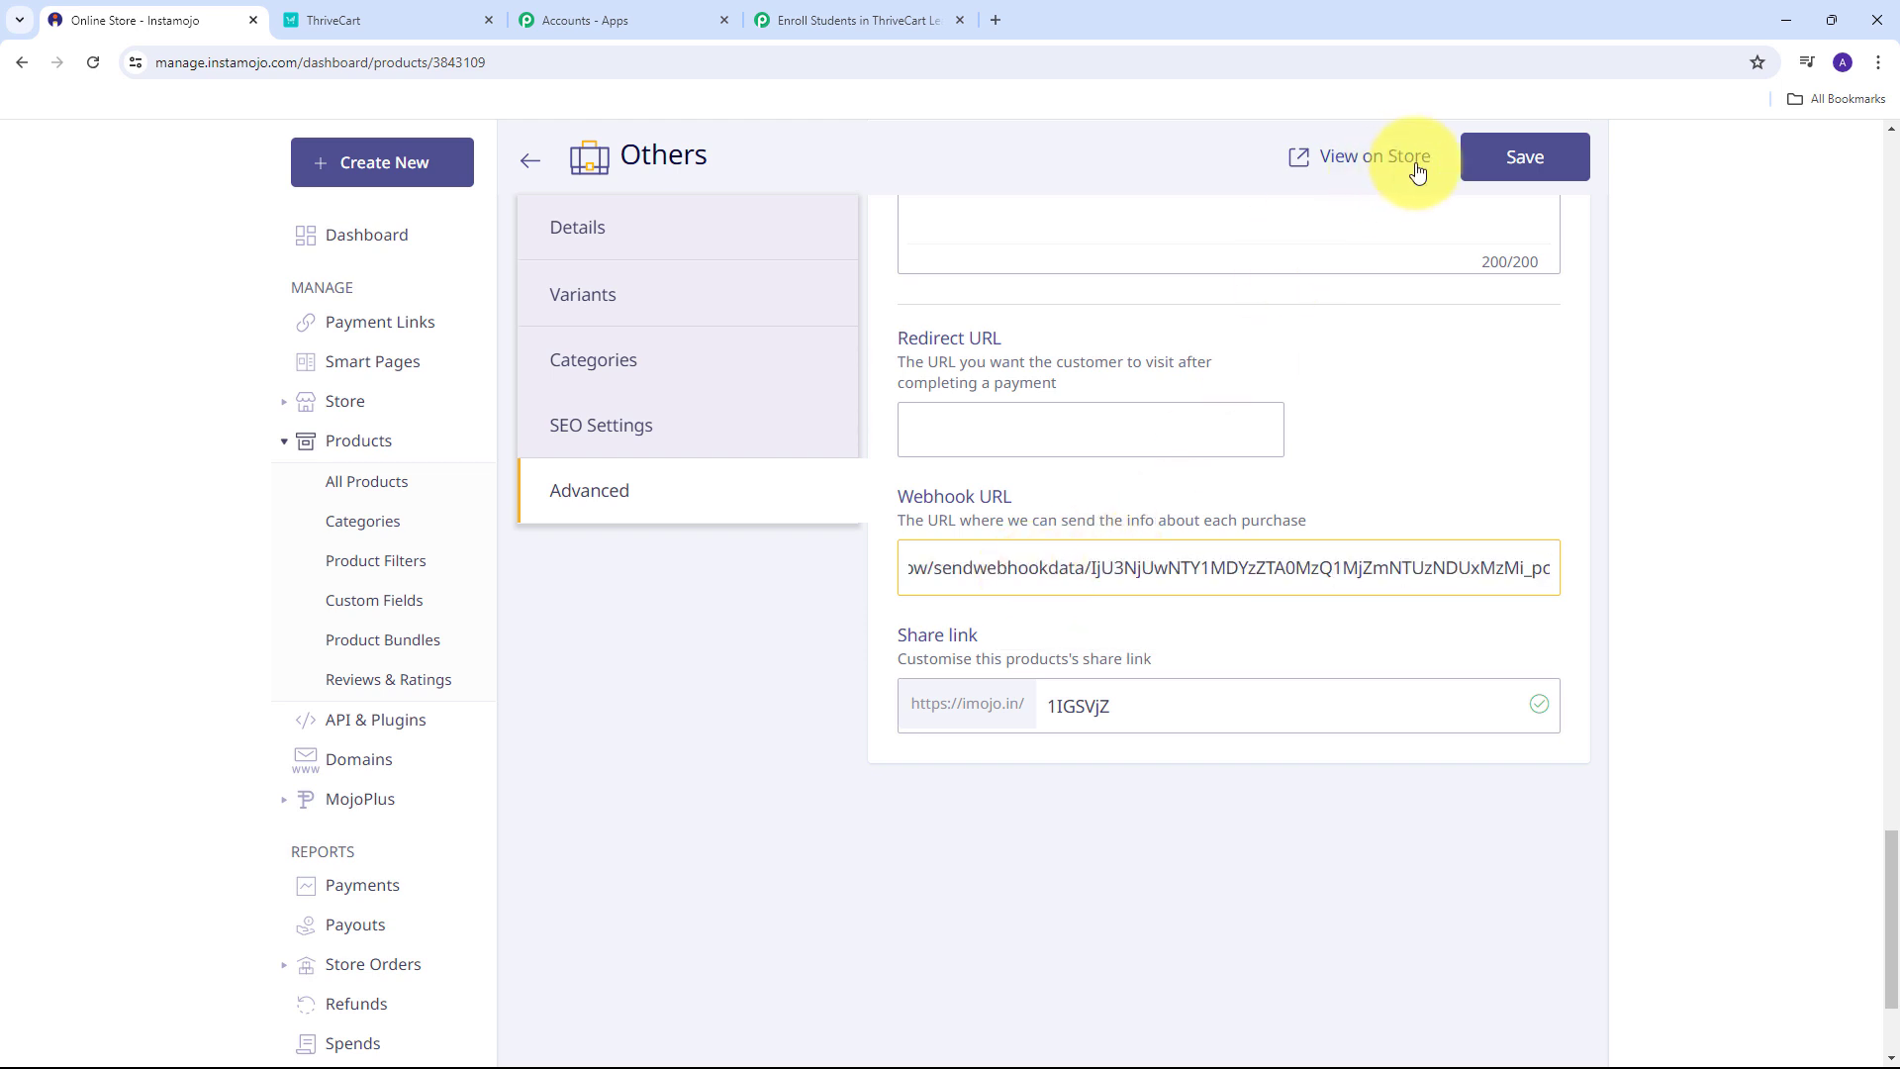
pyautogui.click(1493, 162)
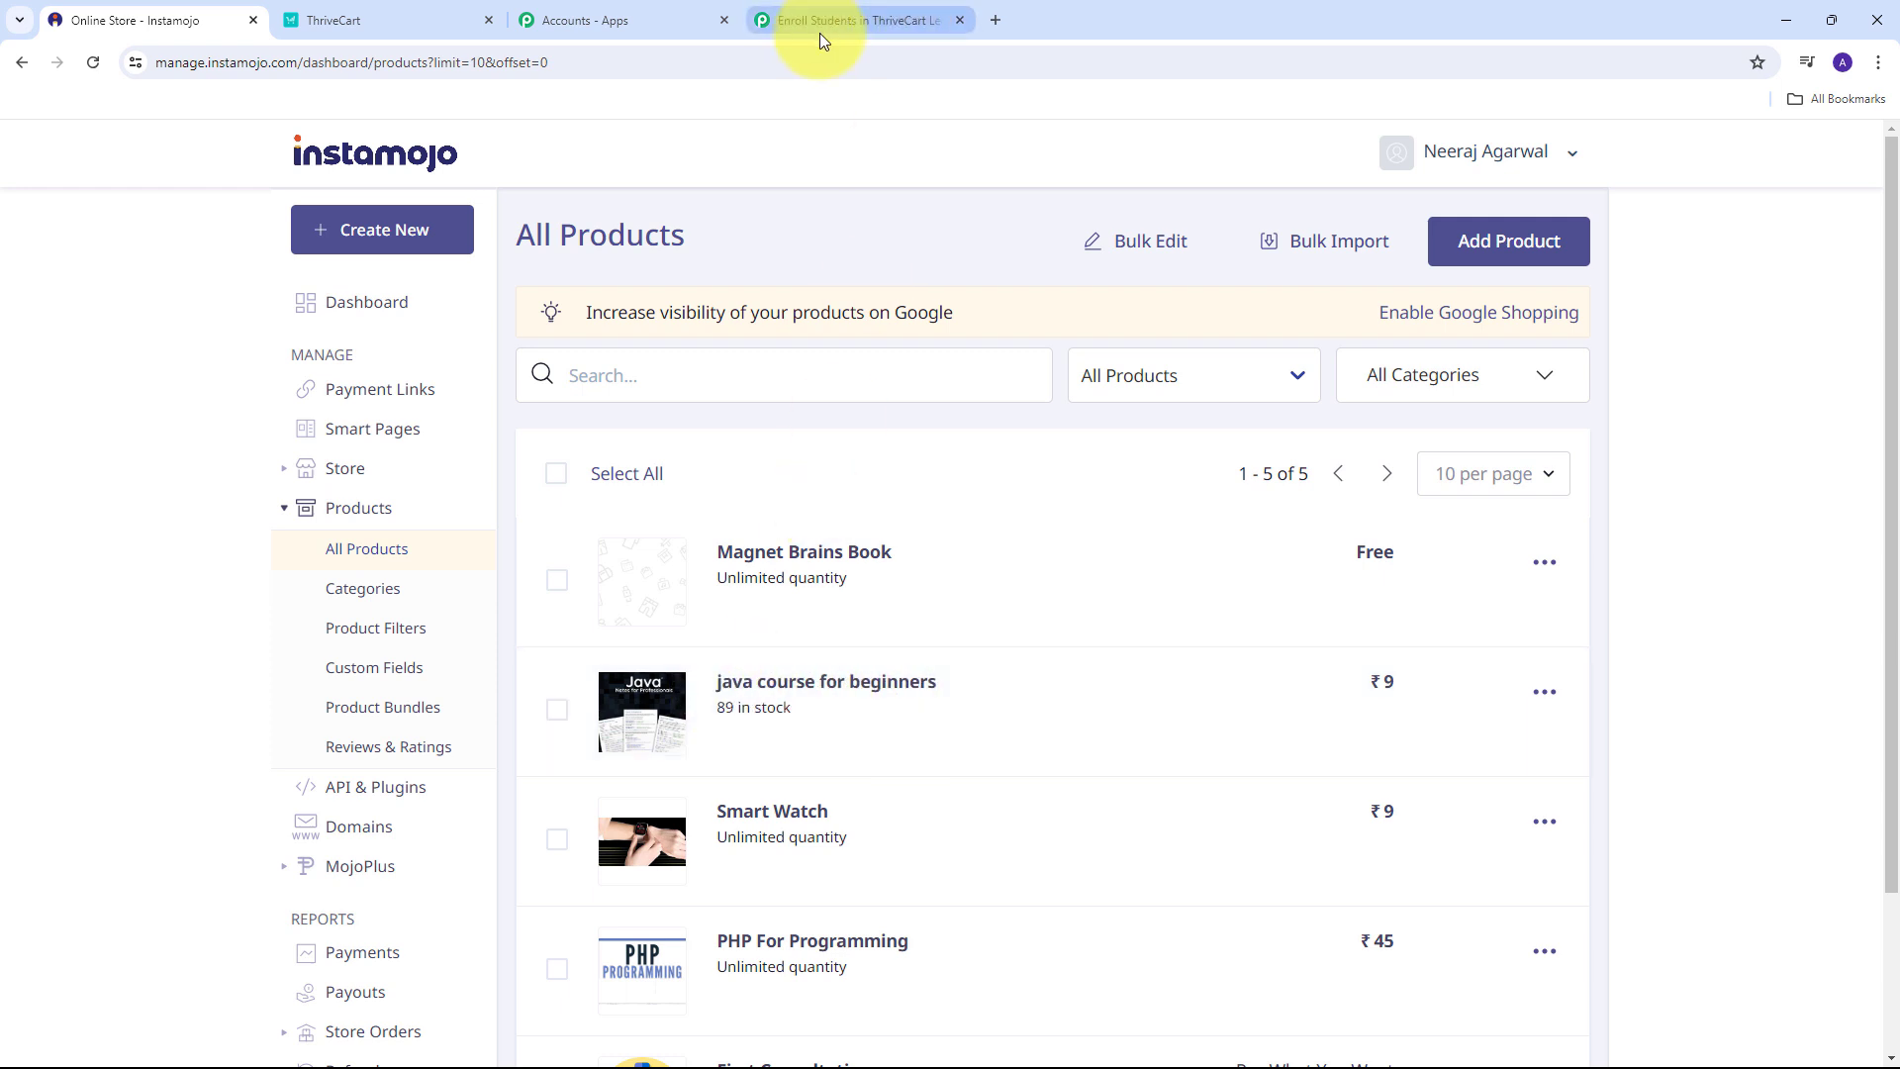
pyautogui.click(841, 17)
pyautogui.scroll(-2, 1012, 514)
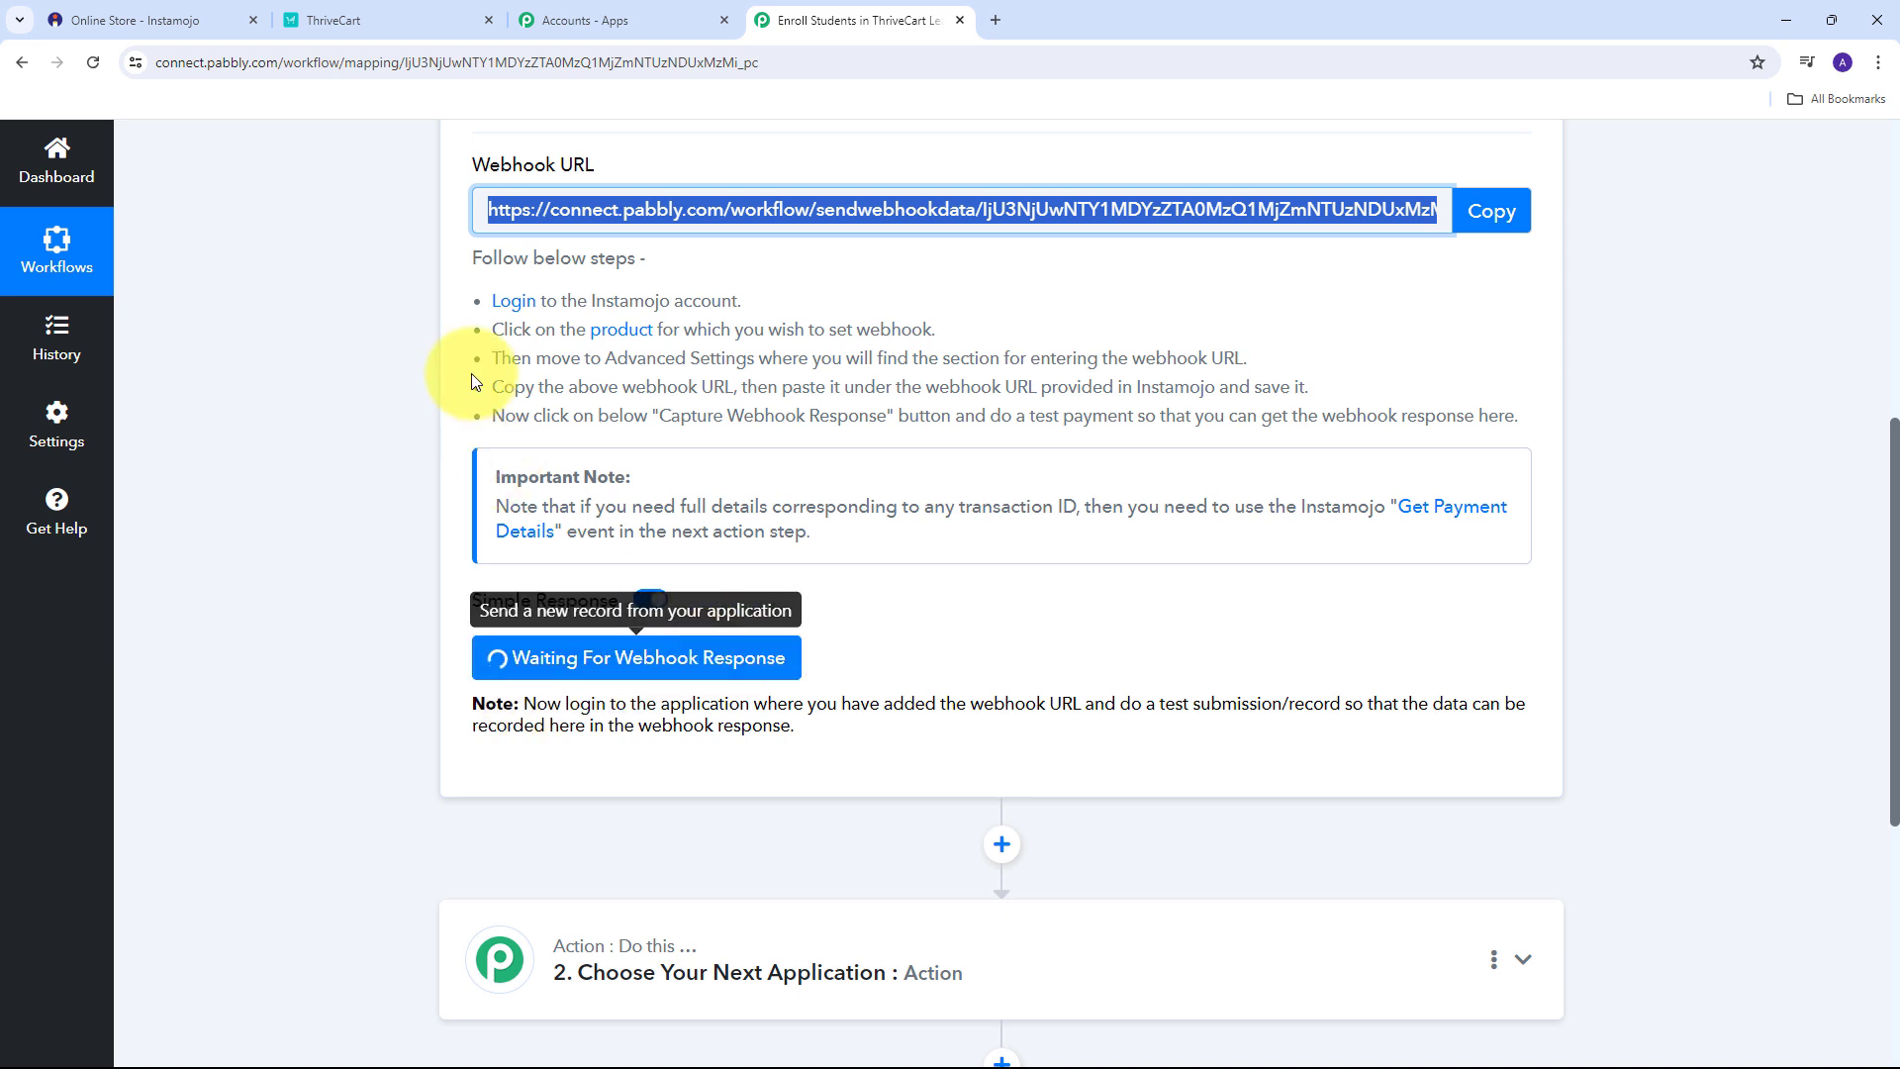
# Open the java course for beginners store page and start buying it.
pyautogui.click(198, 20)
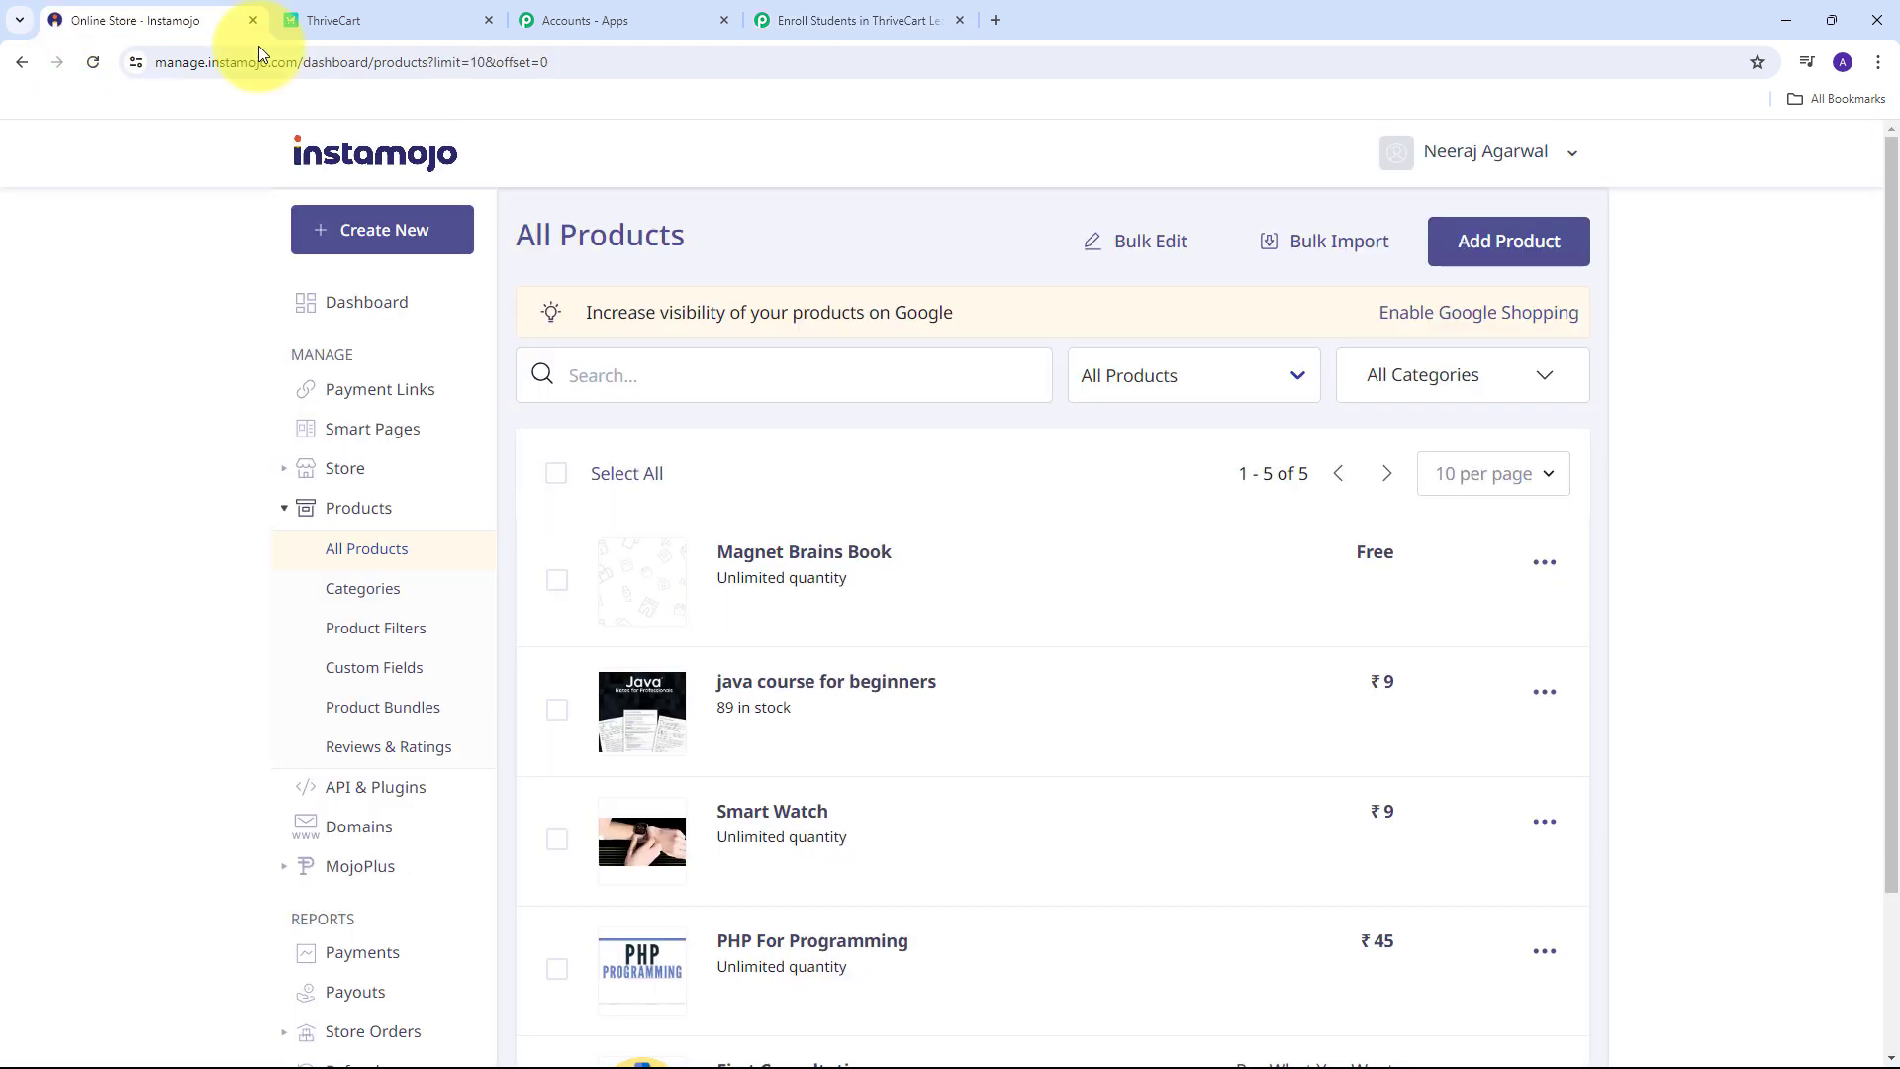
pyautogui.click(798, 693)
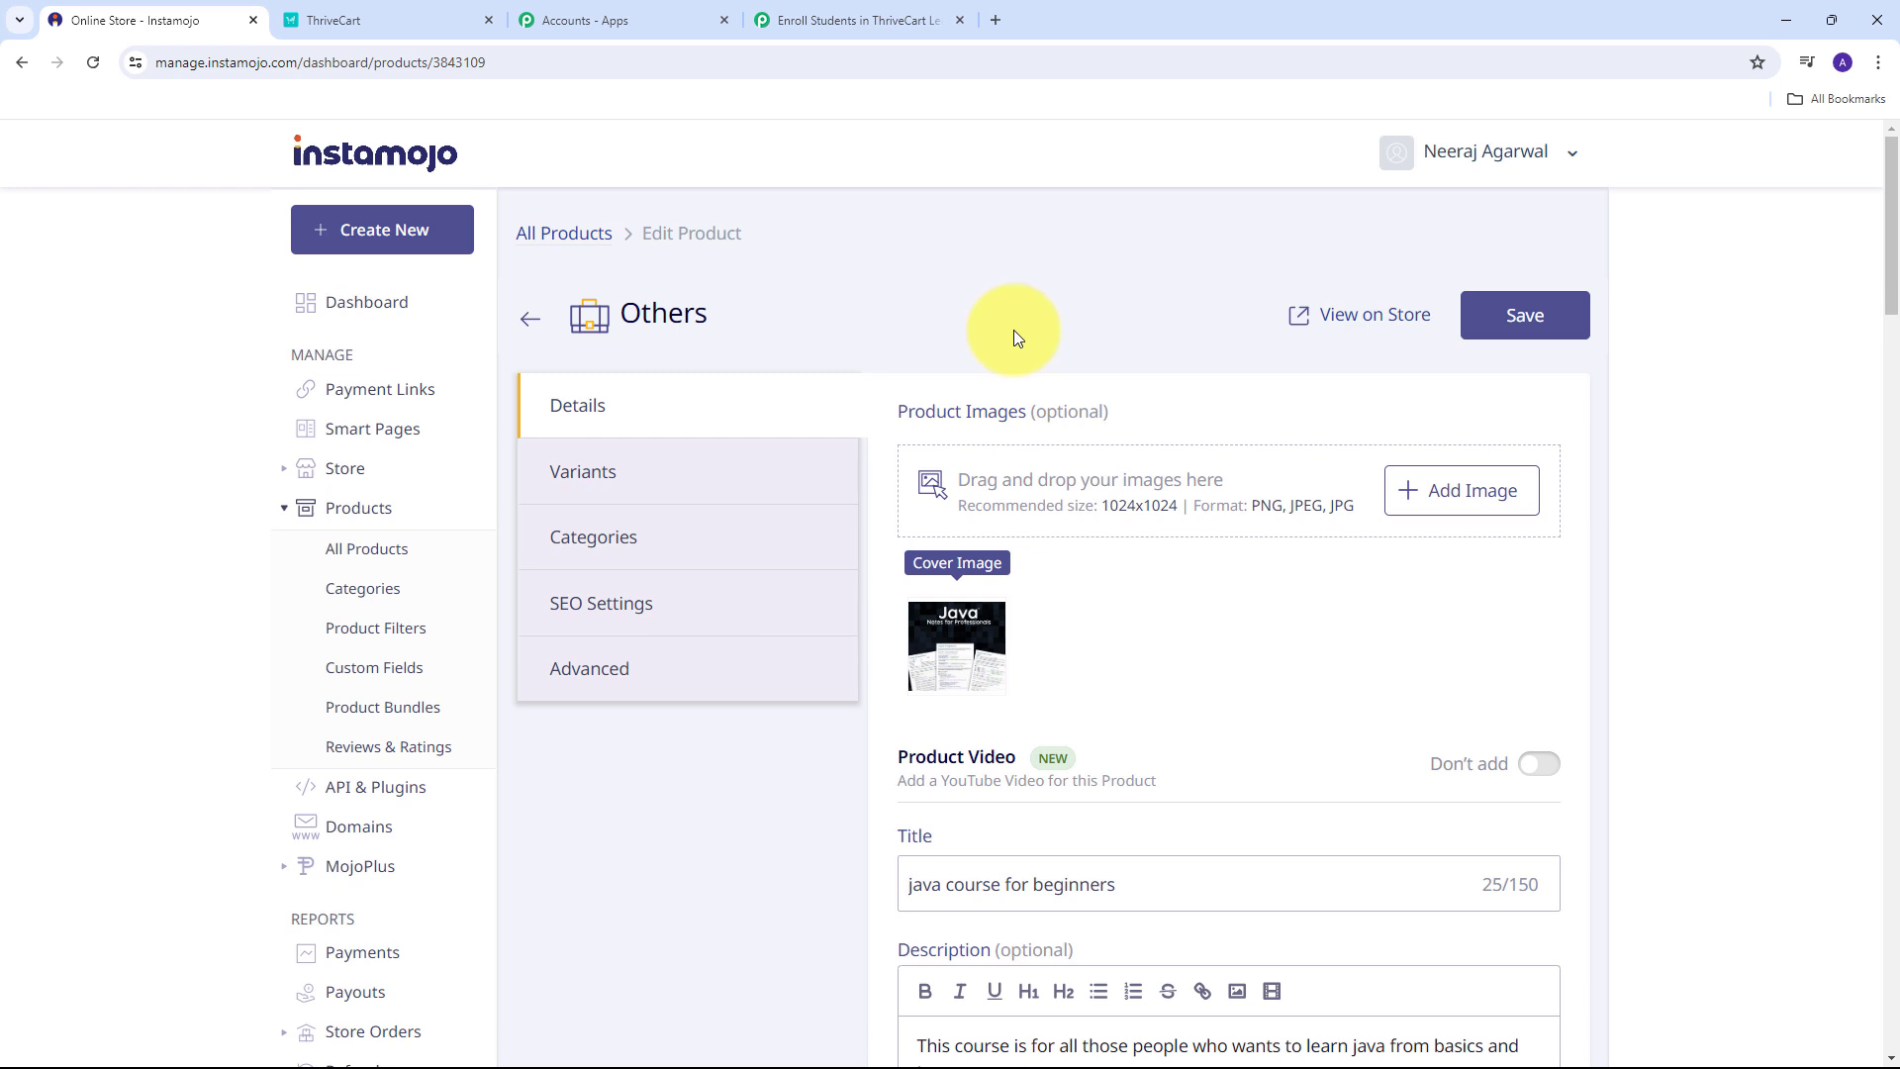
pyautogui.click(1366, 317)
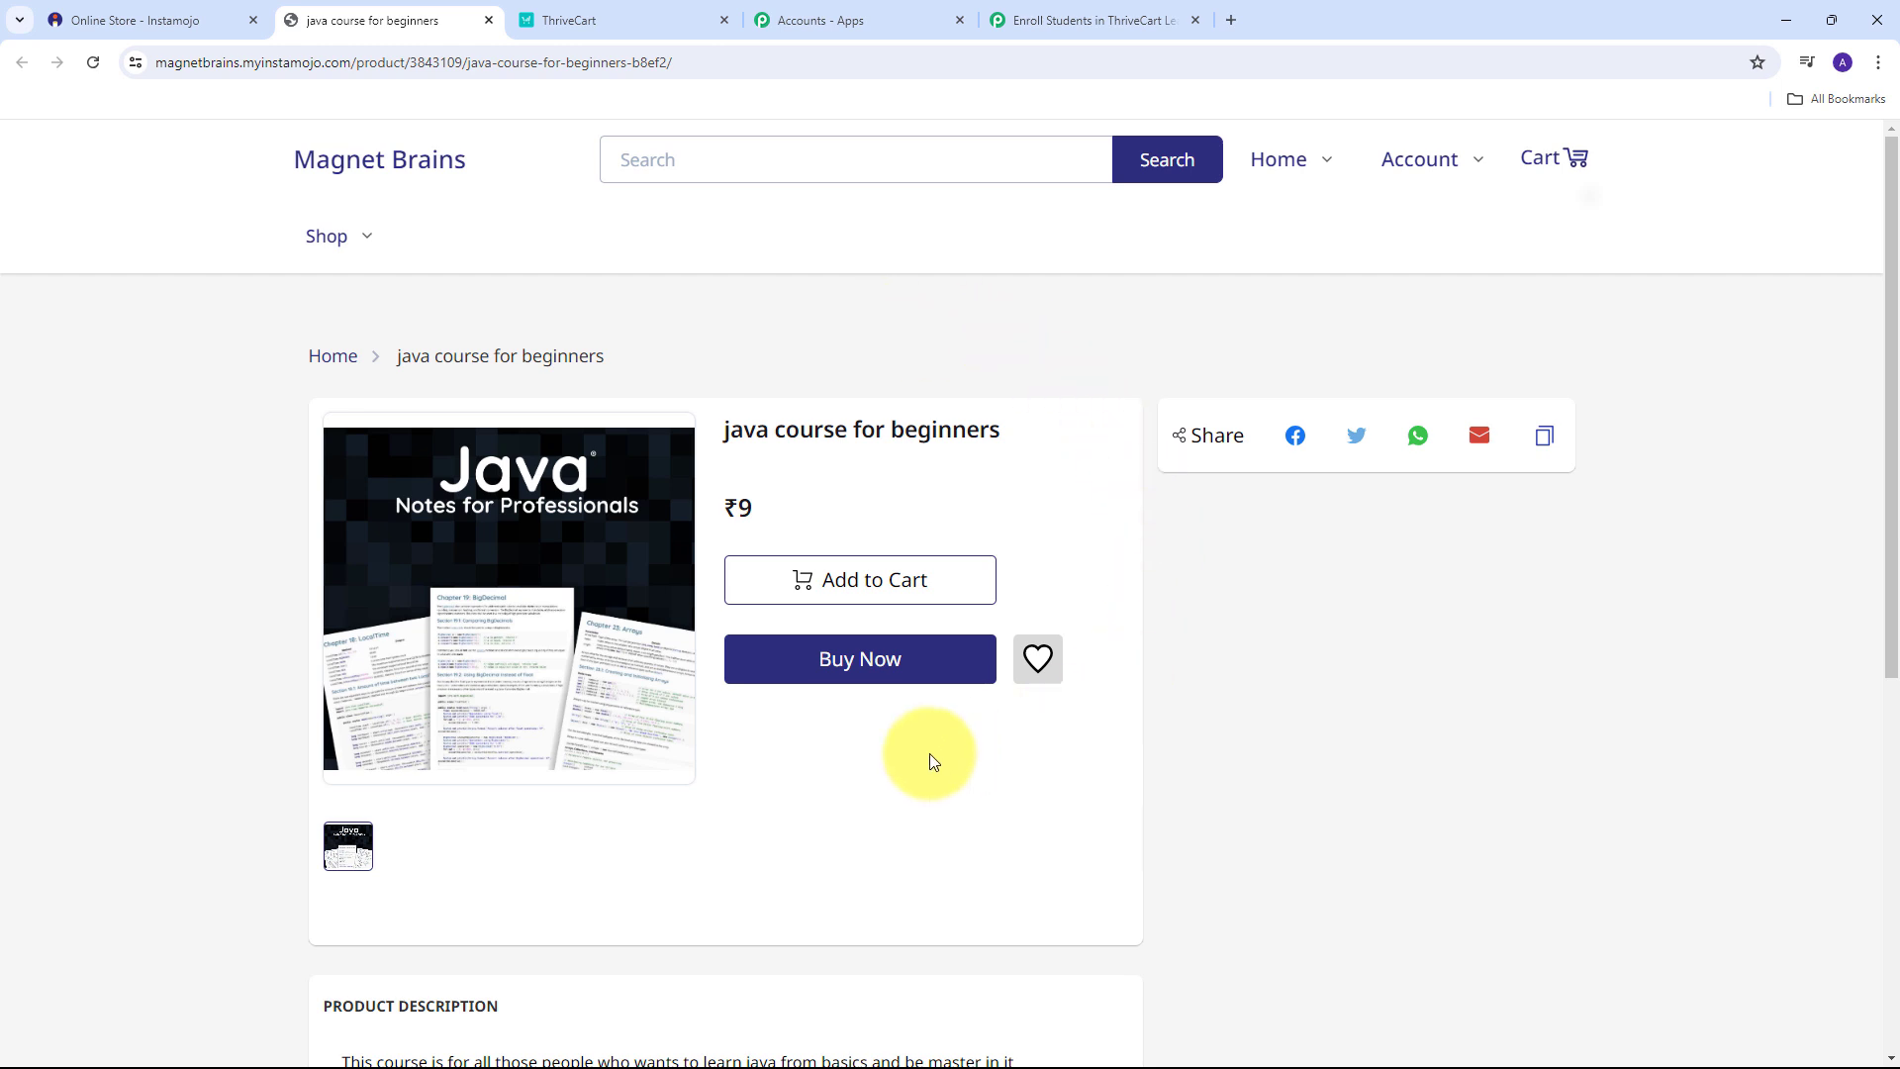
pyautogui.click(875, 663)
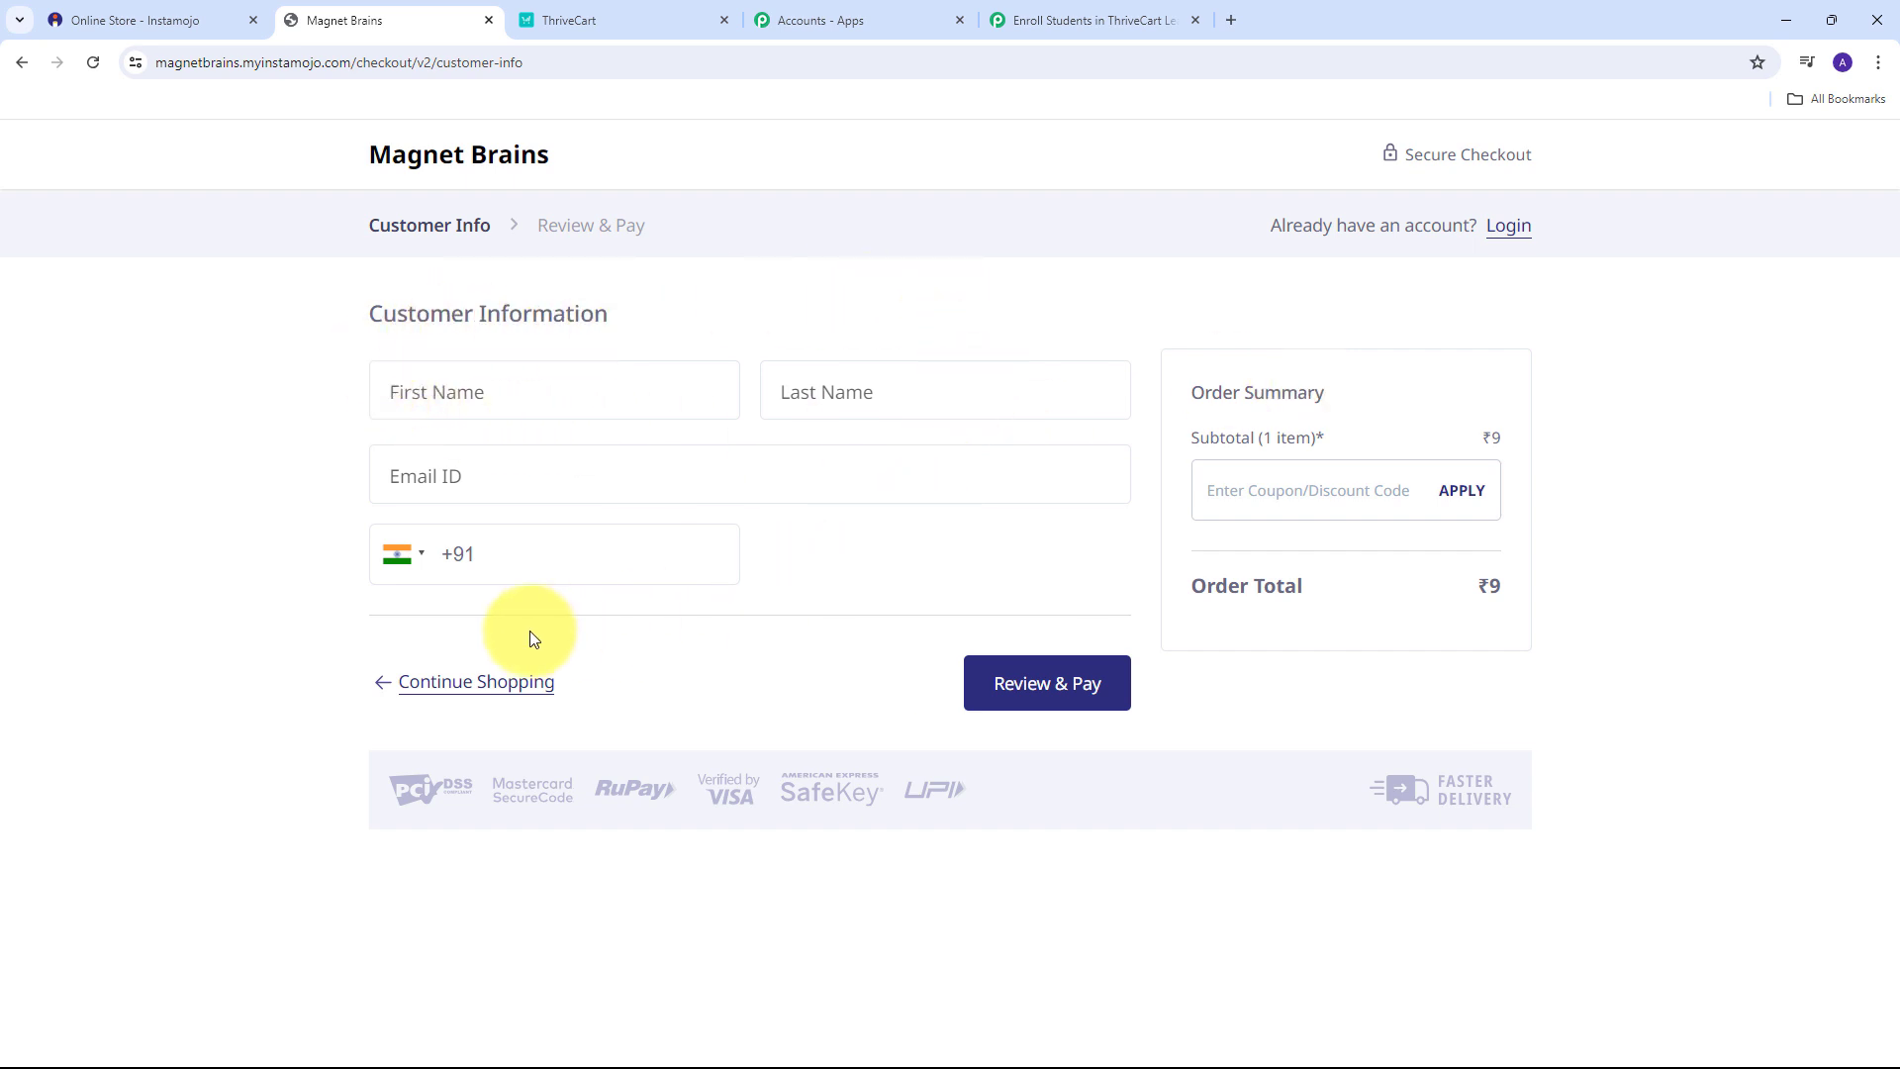
# Enter the buyer's first name, last name, e-mail and mobile number, then continue to Review & Pay.
pyautogui.click(454, 405)
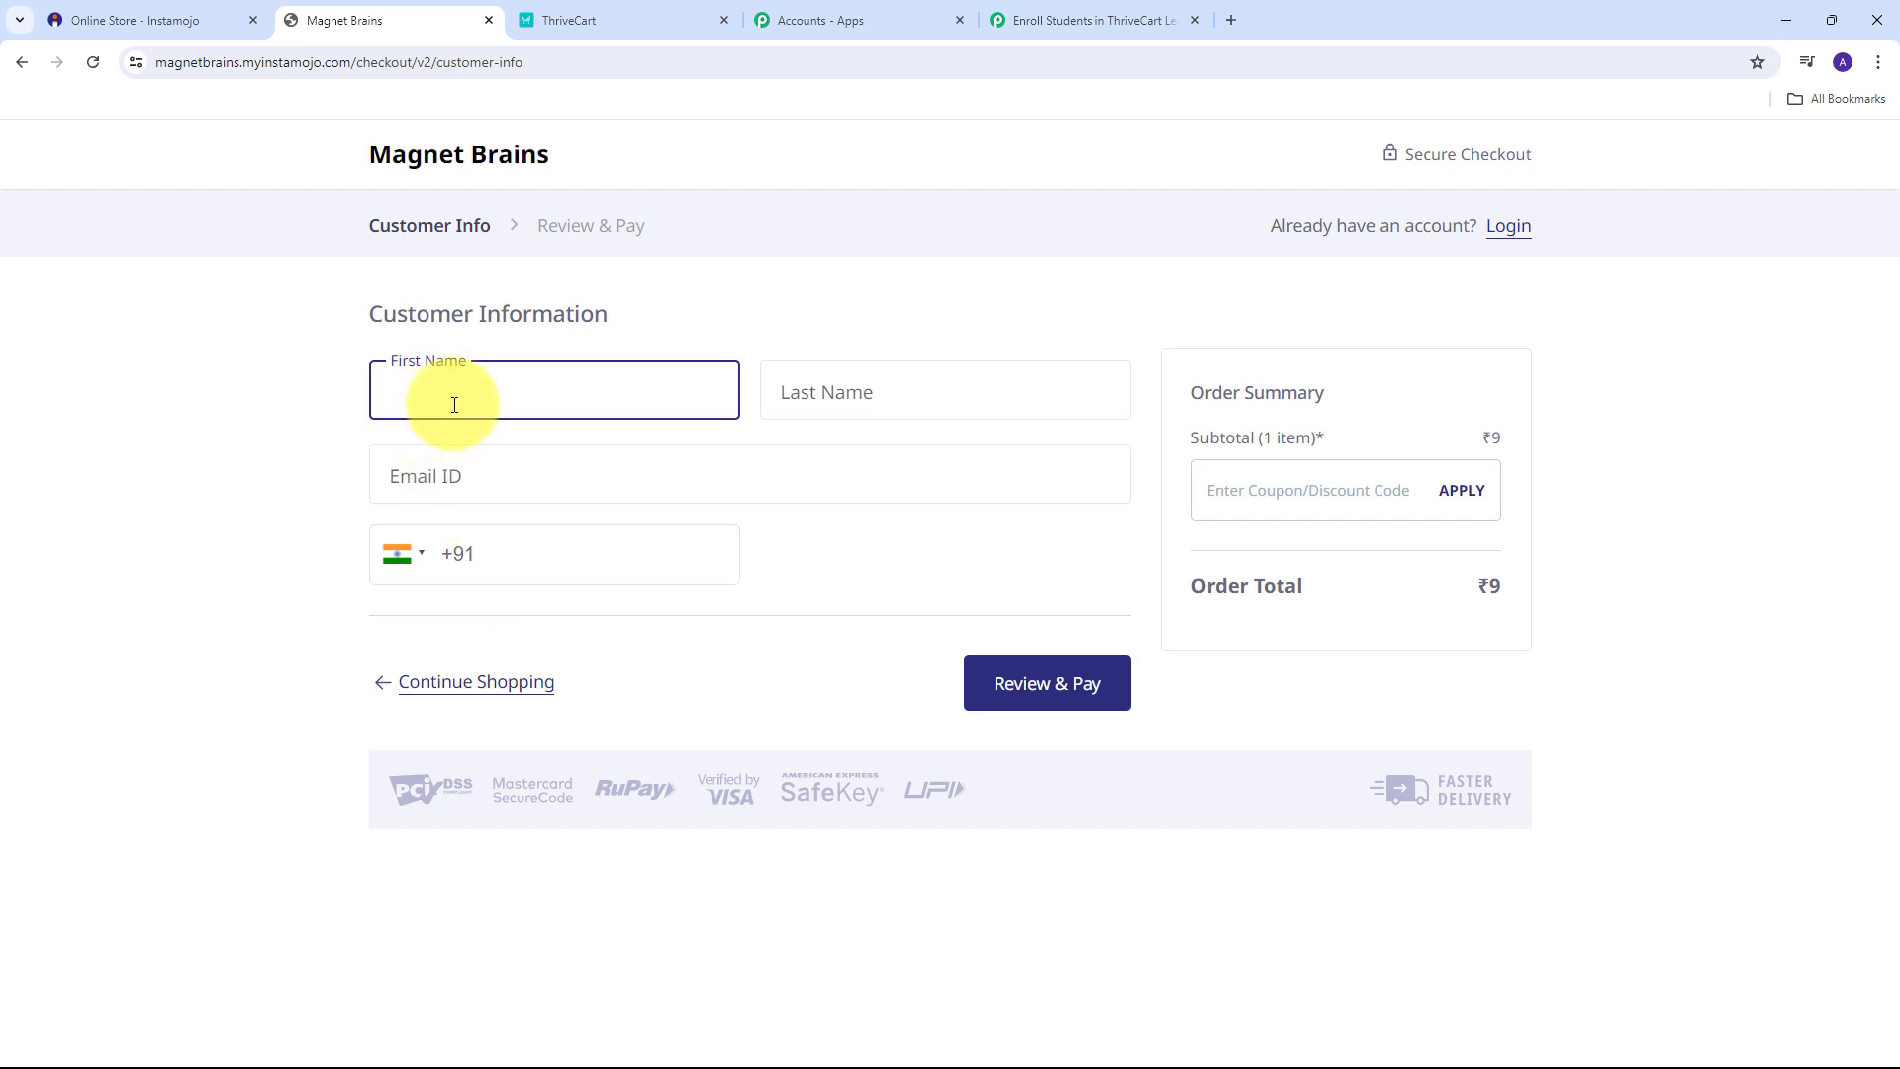
pyautogui.press('Tab')
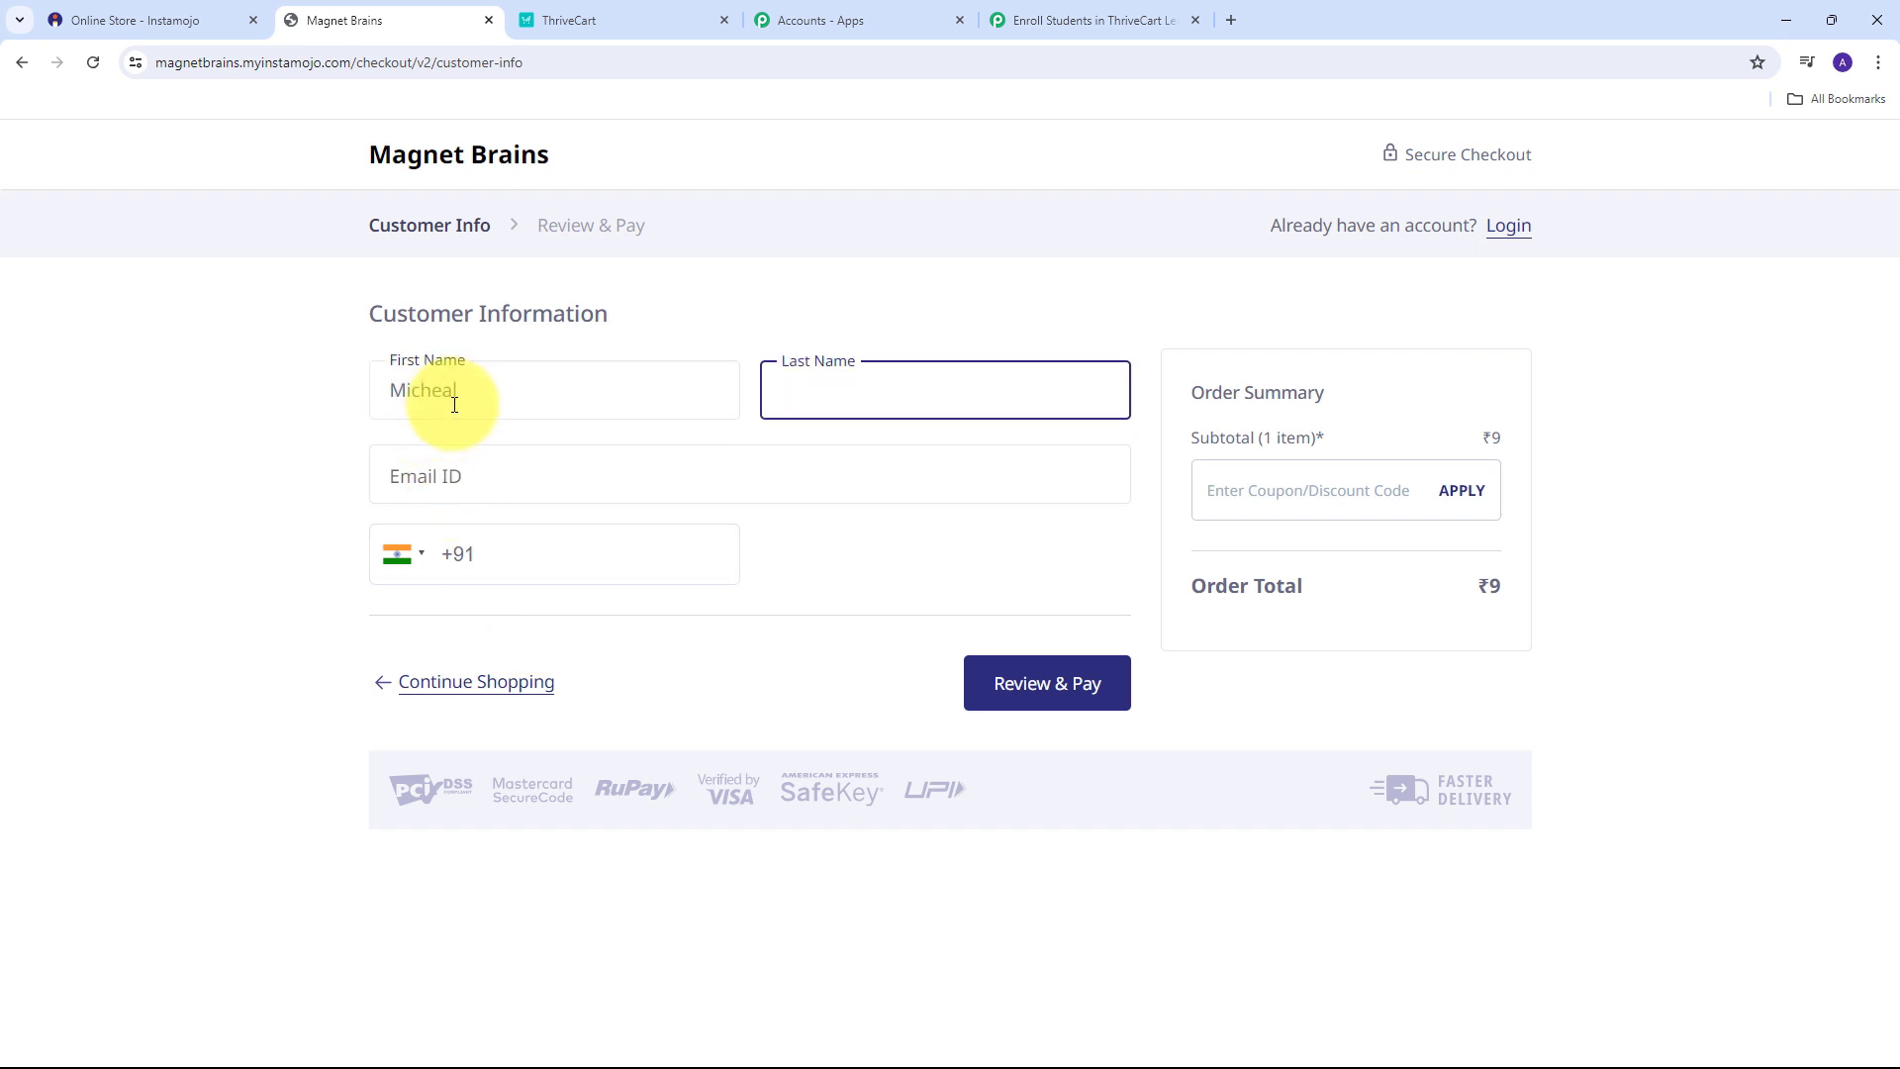
pyautogui.press('Tab')
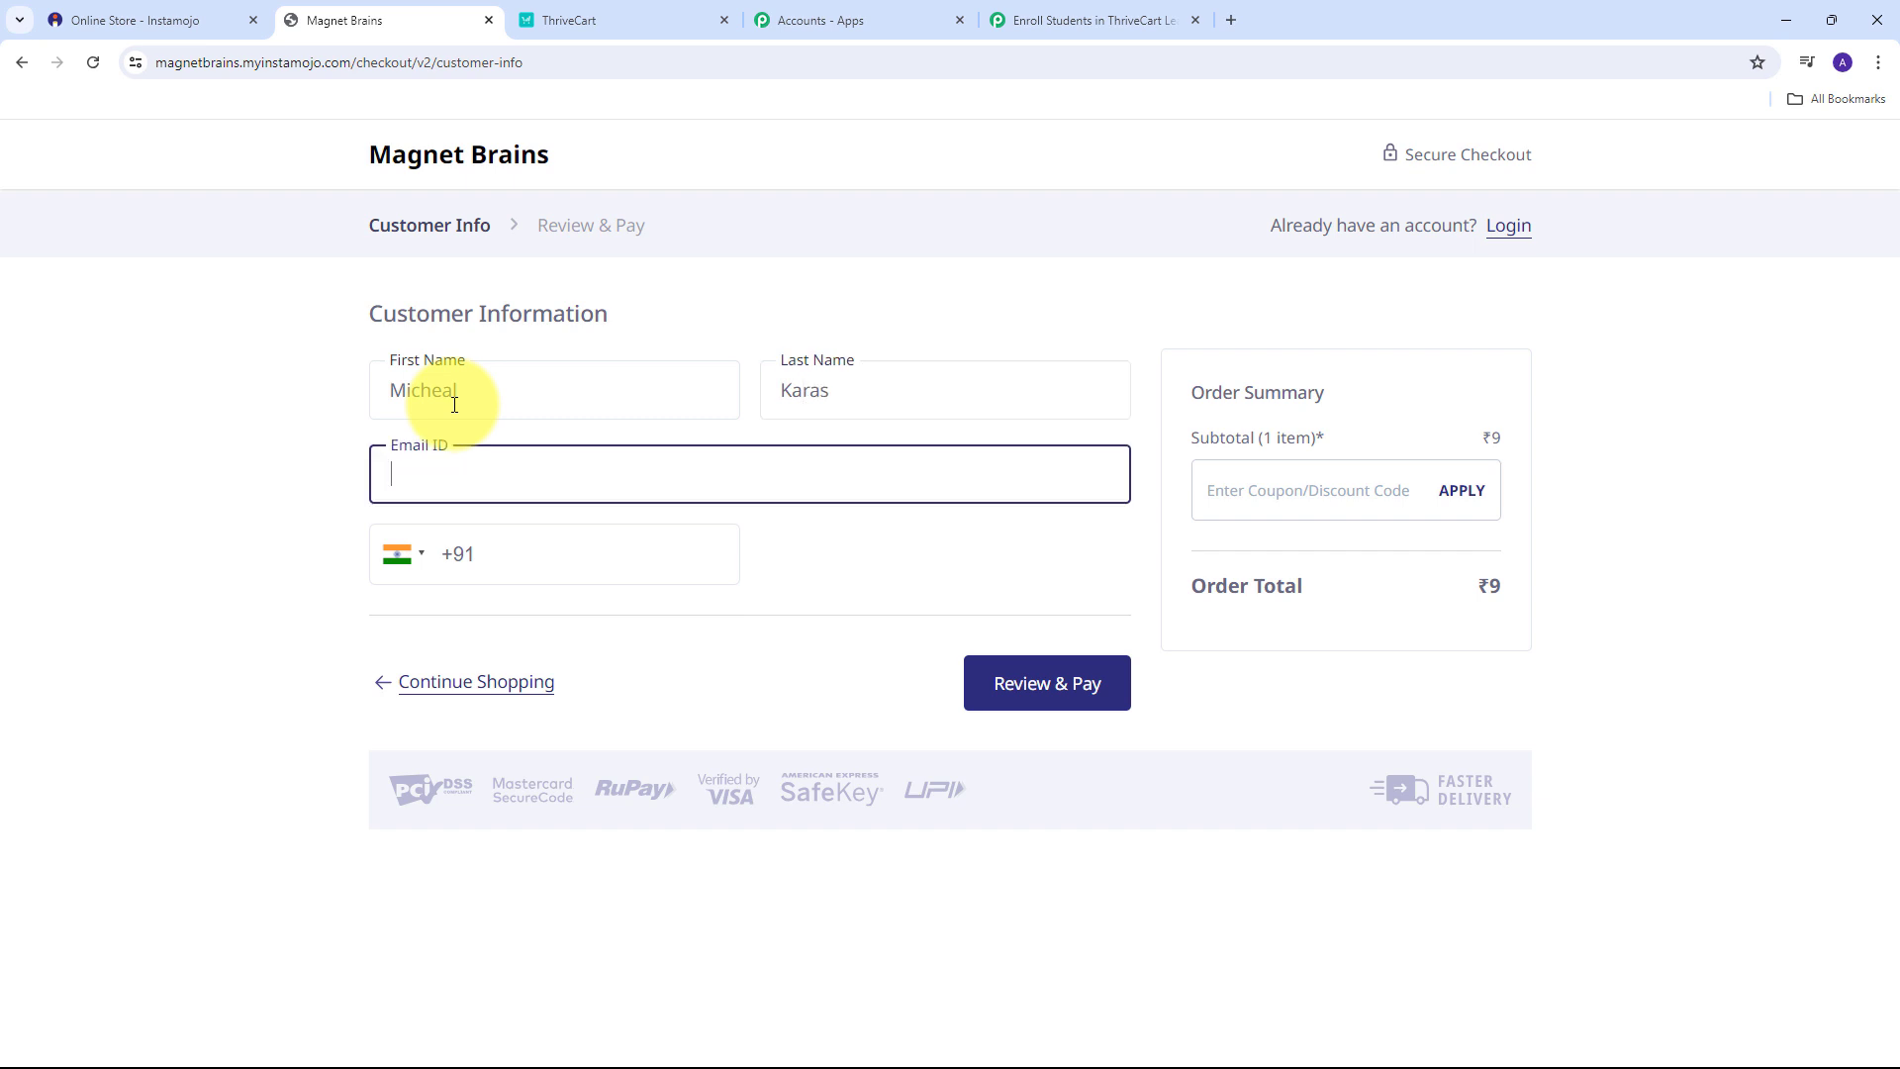
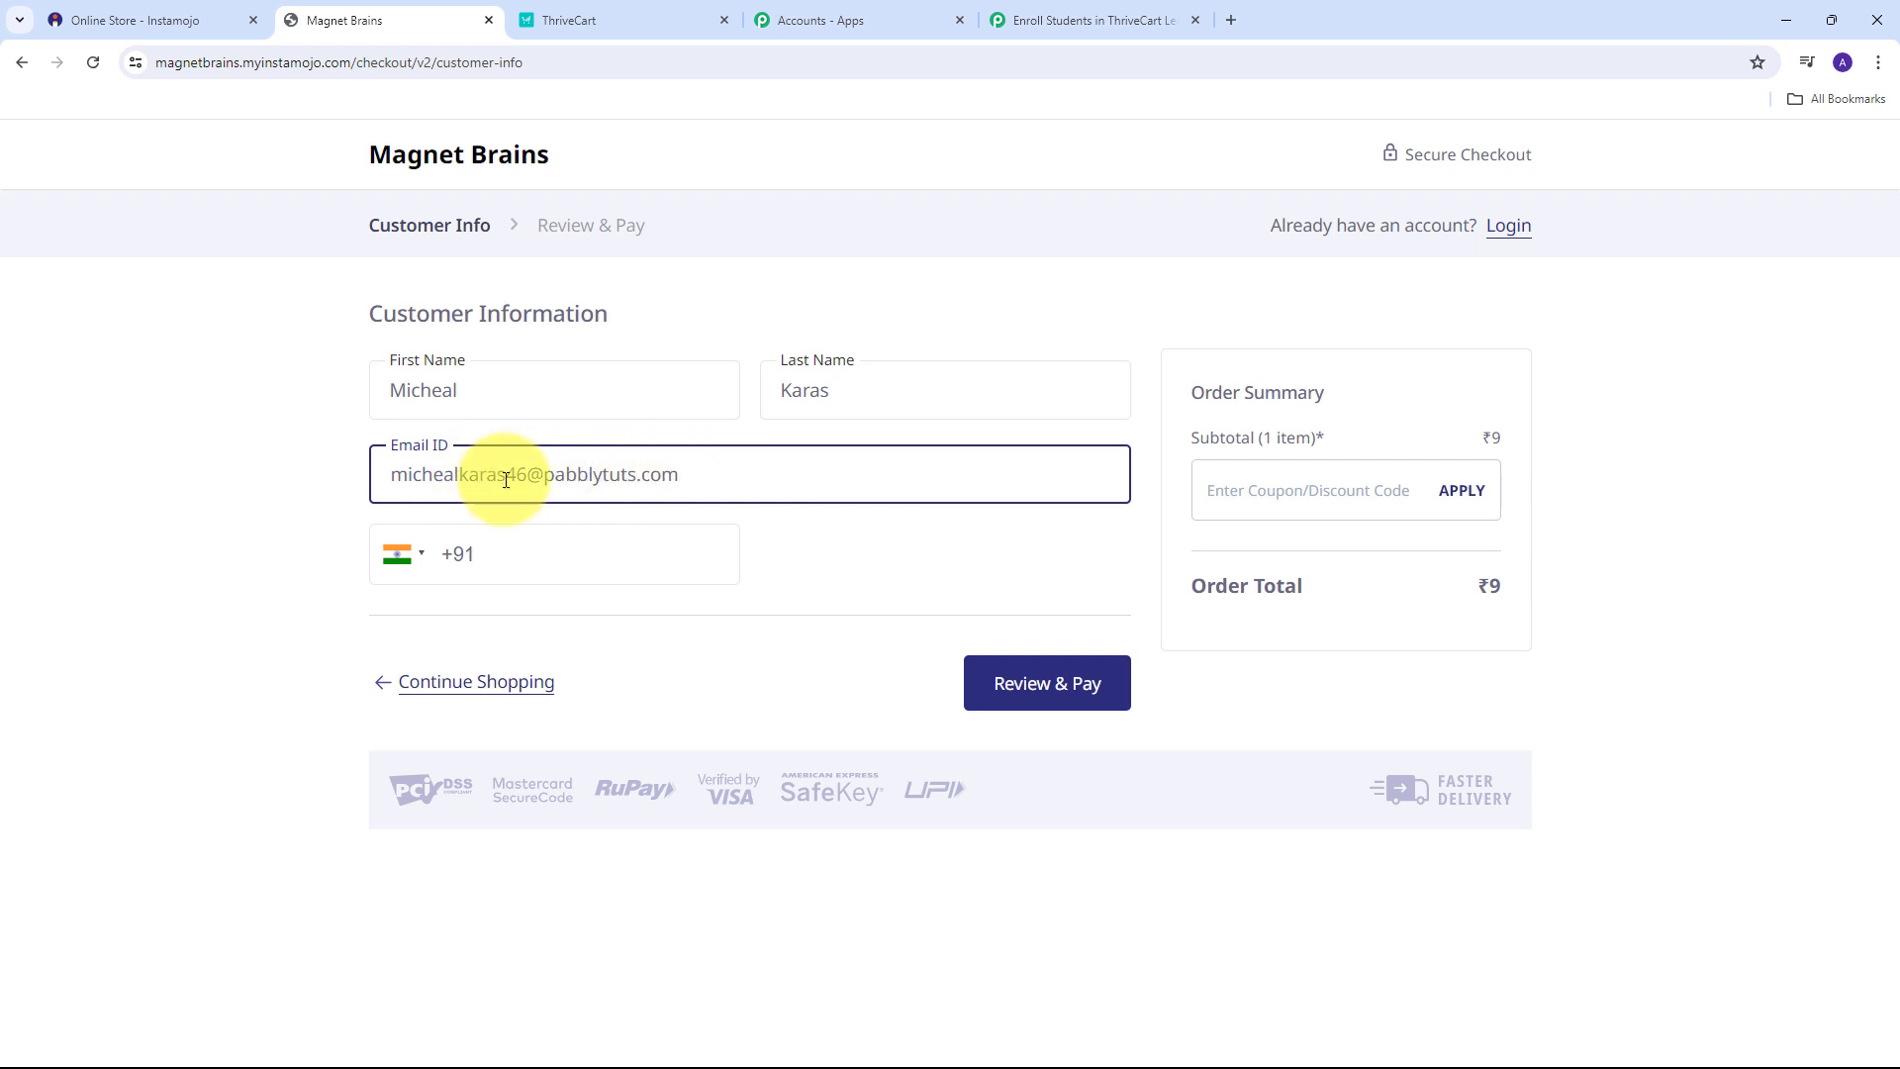
pyautogui.click(539, 551)
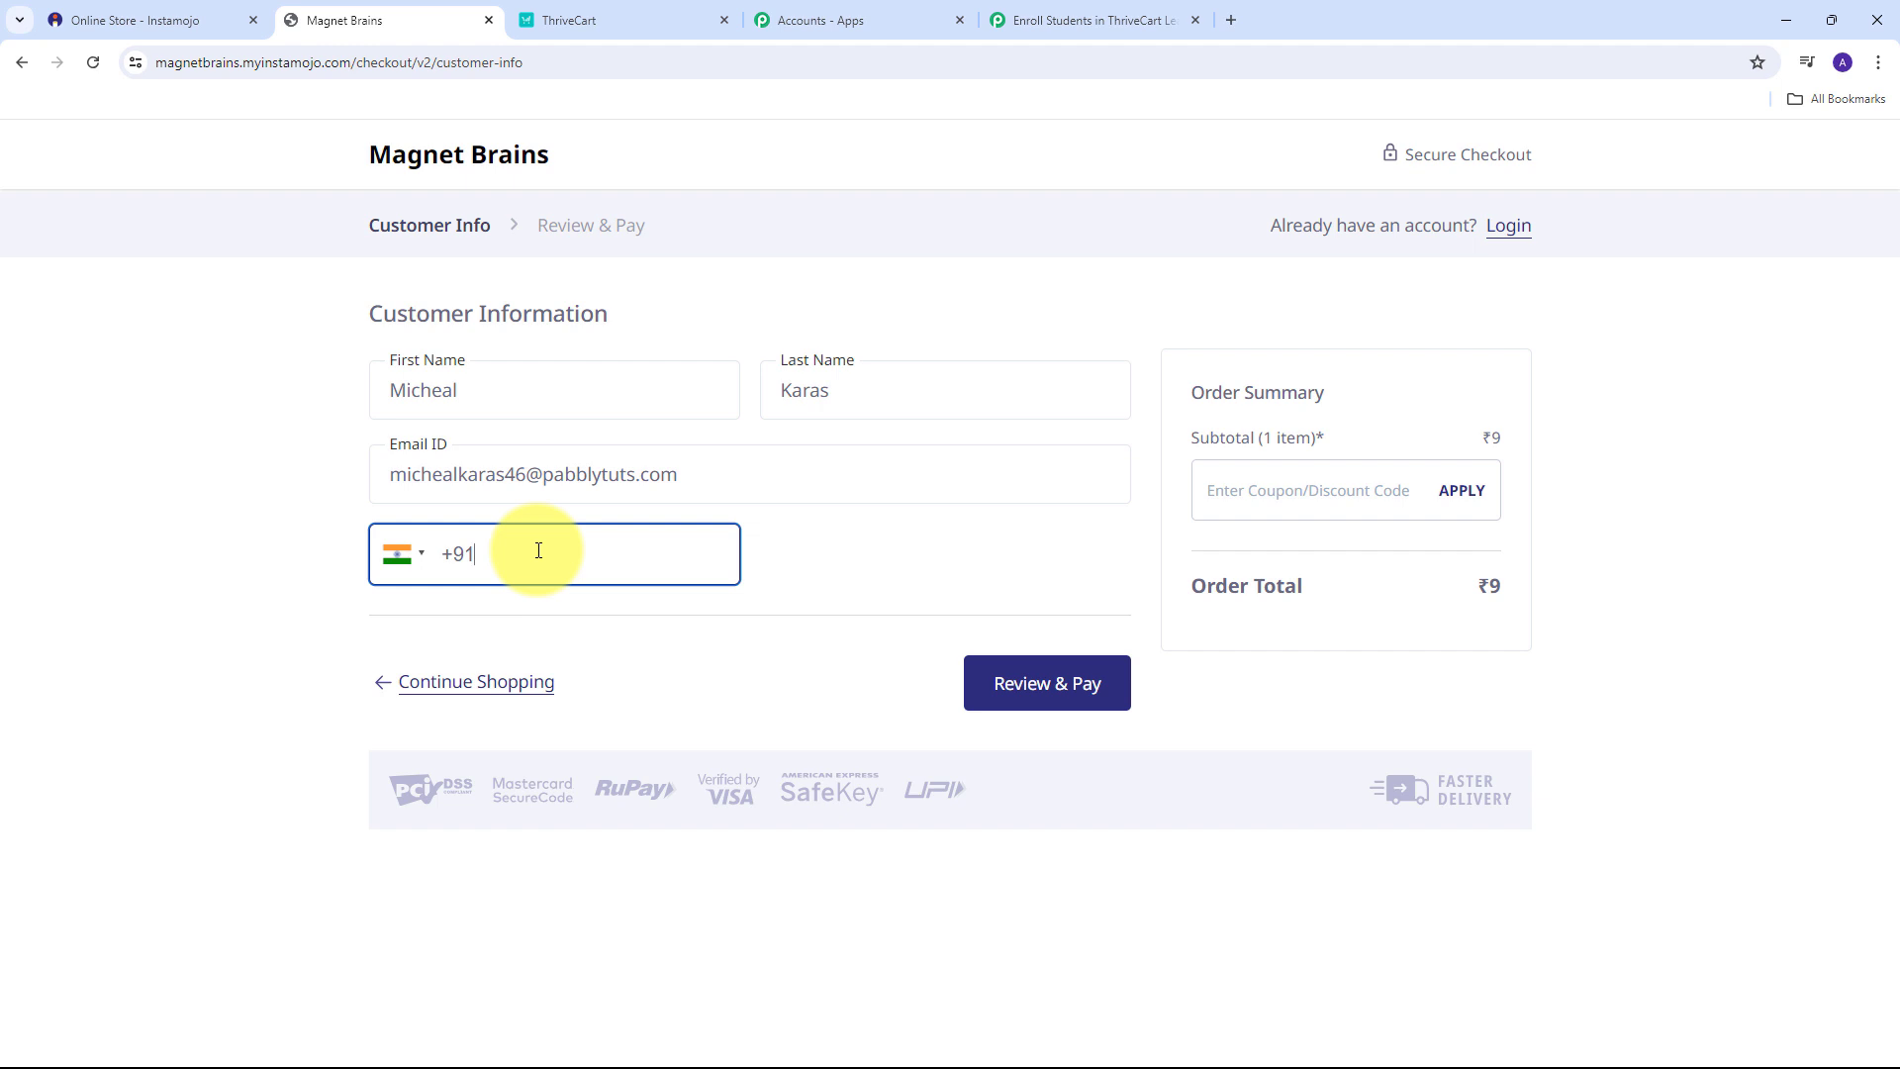
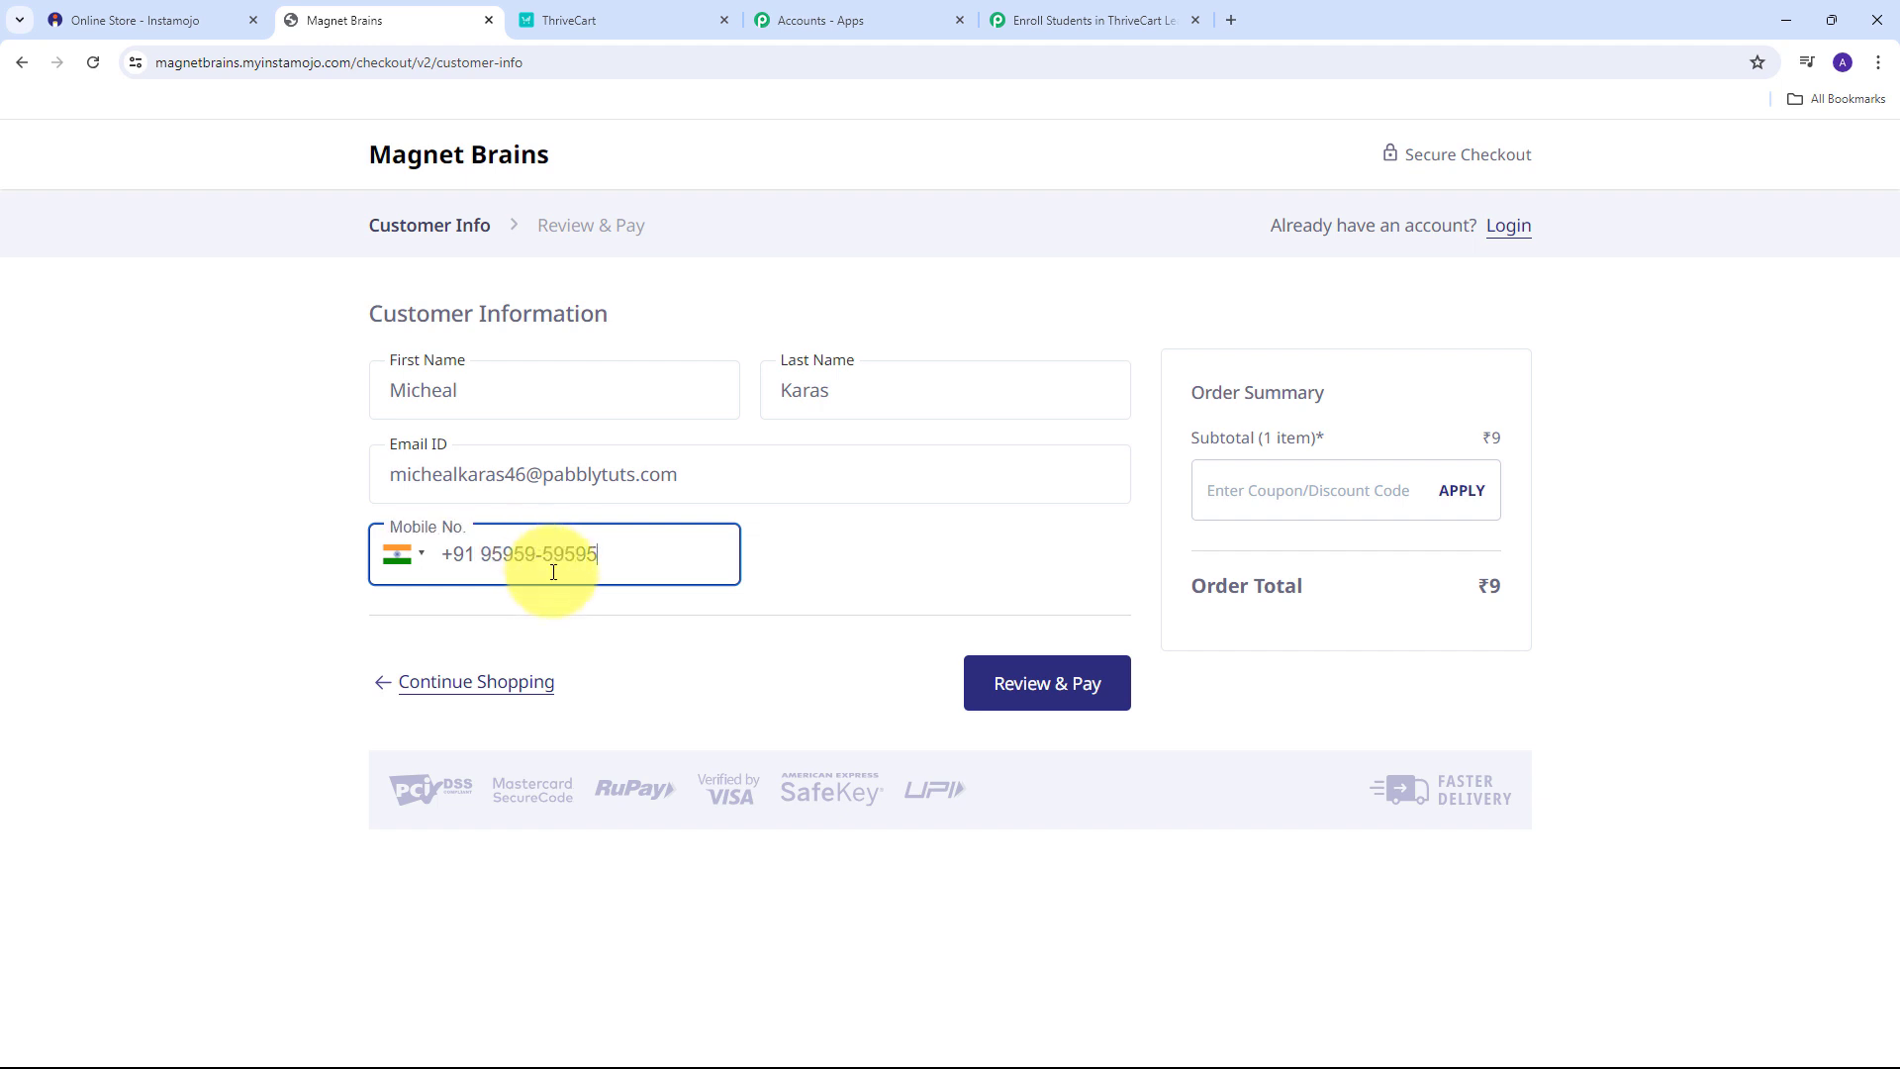
pyautogui.click(1031, 684)
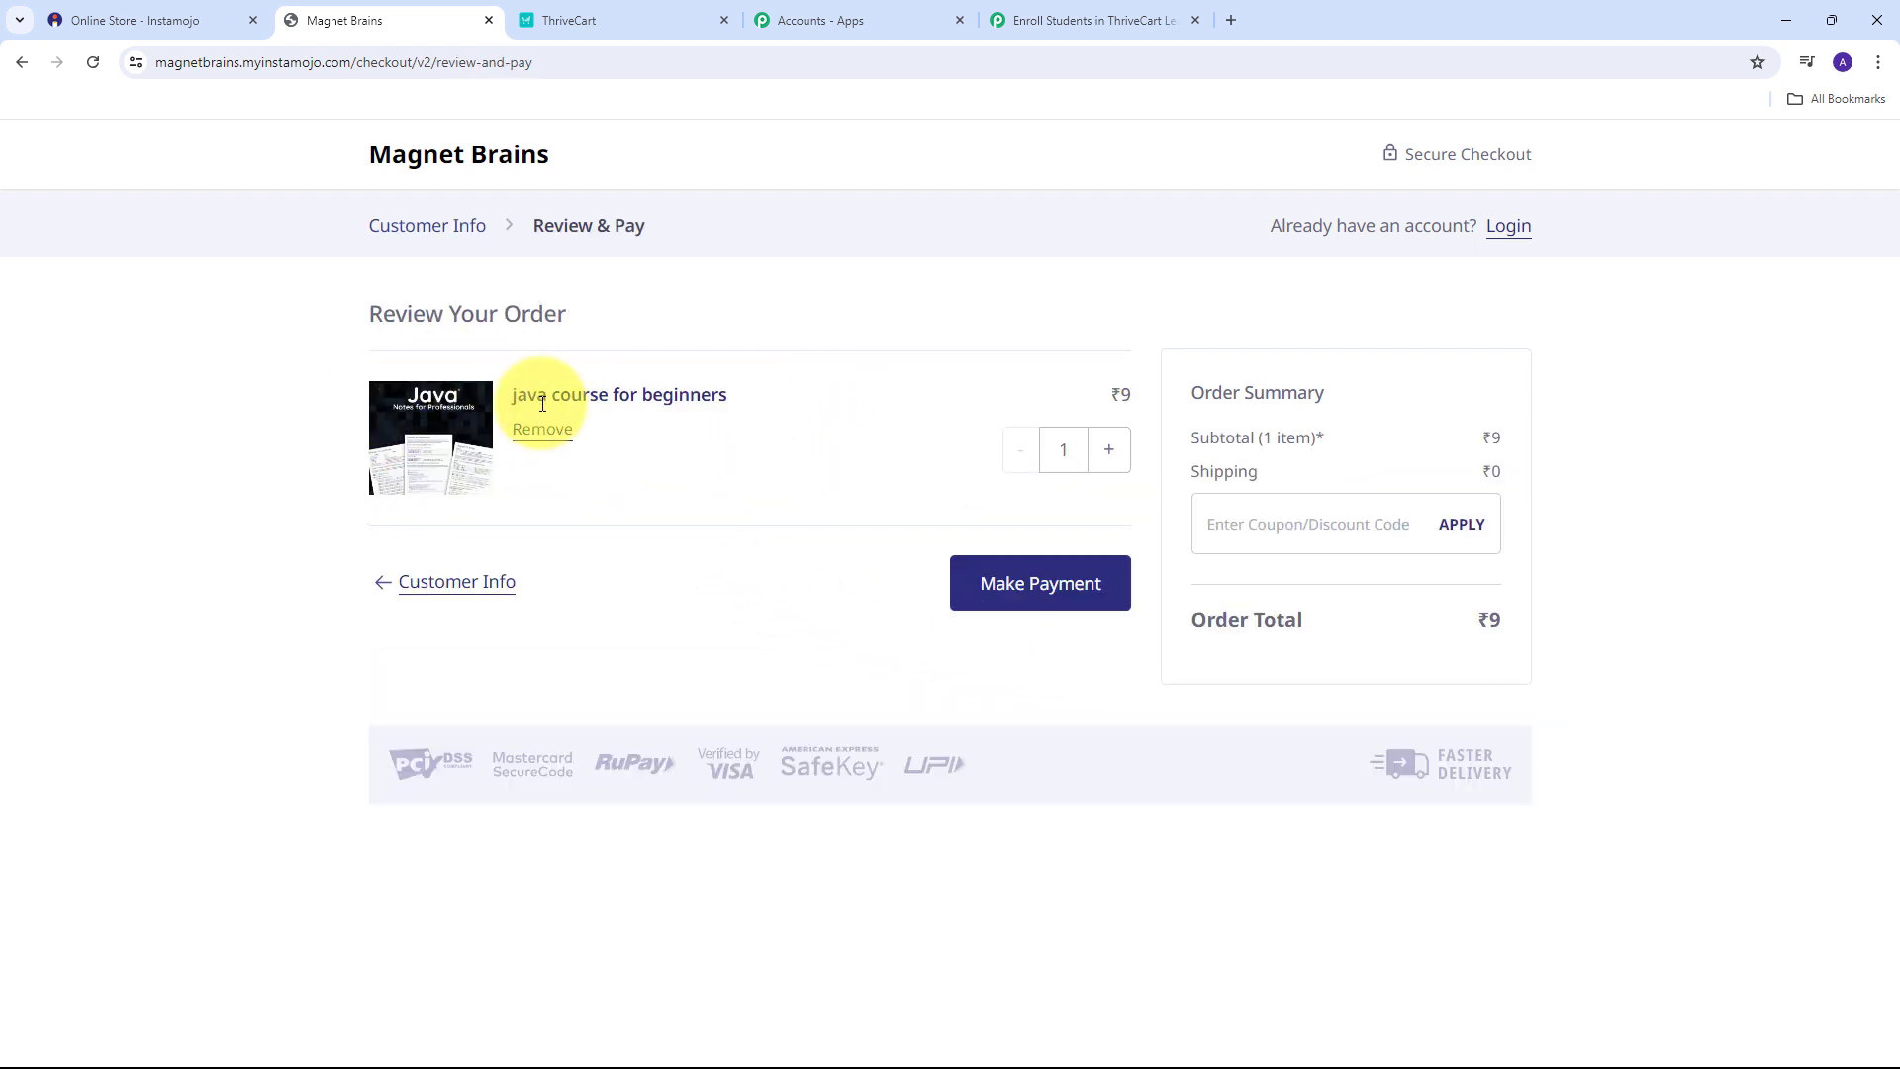
# Pay the ₹9 java course order via BHIM/UPI.
pyautogui.click(1034, 599)
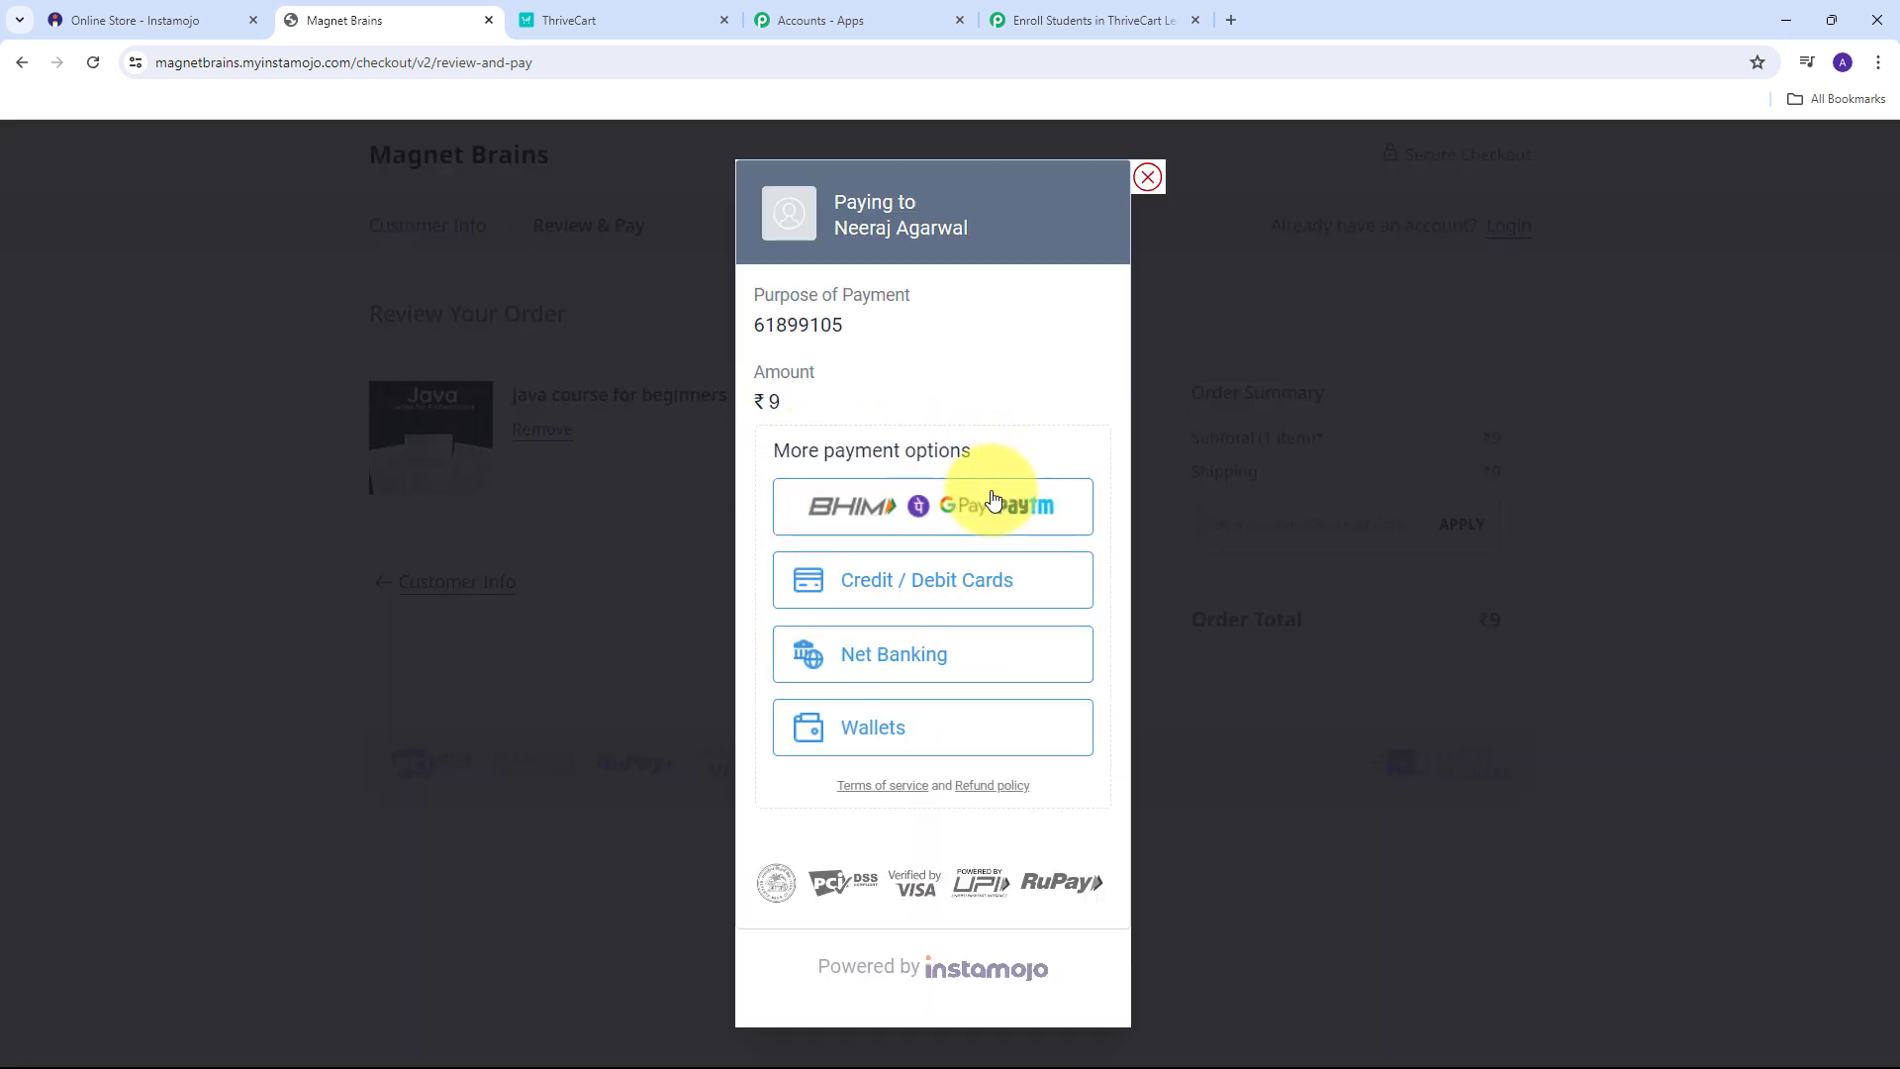
pyautogui.click(888, 517)
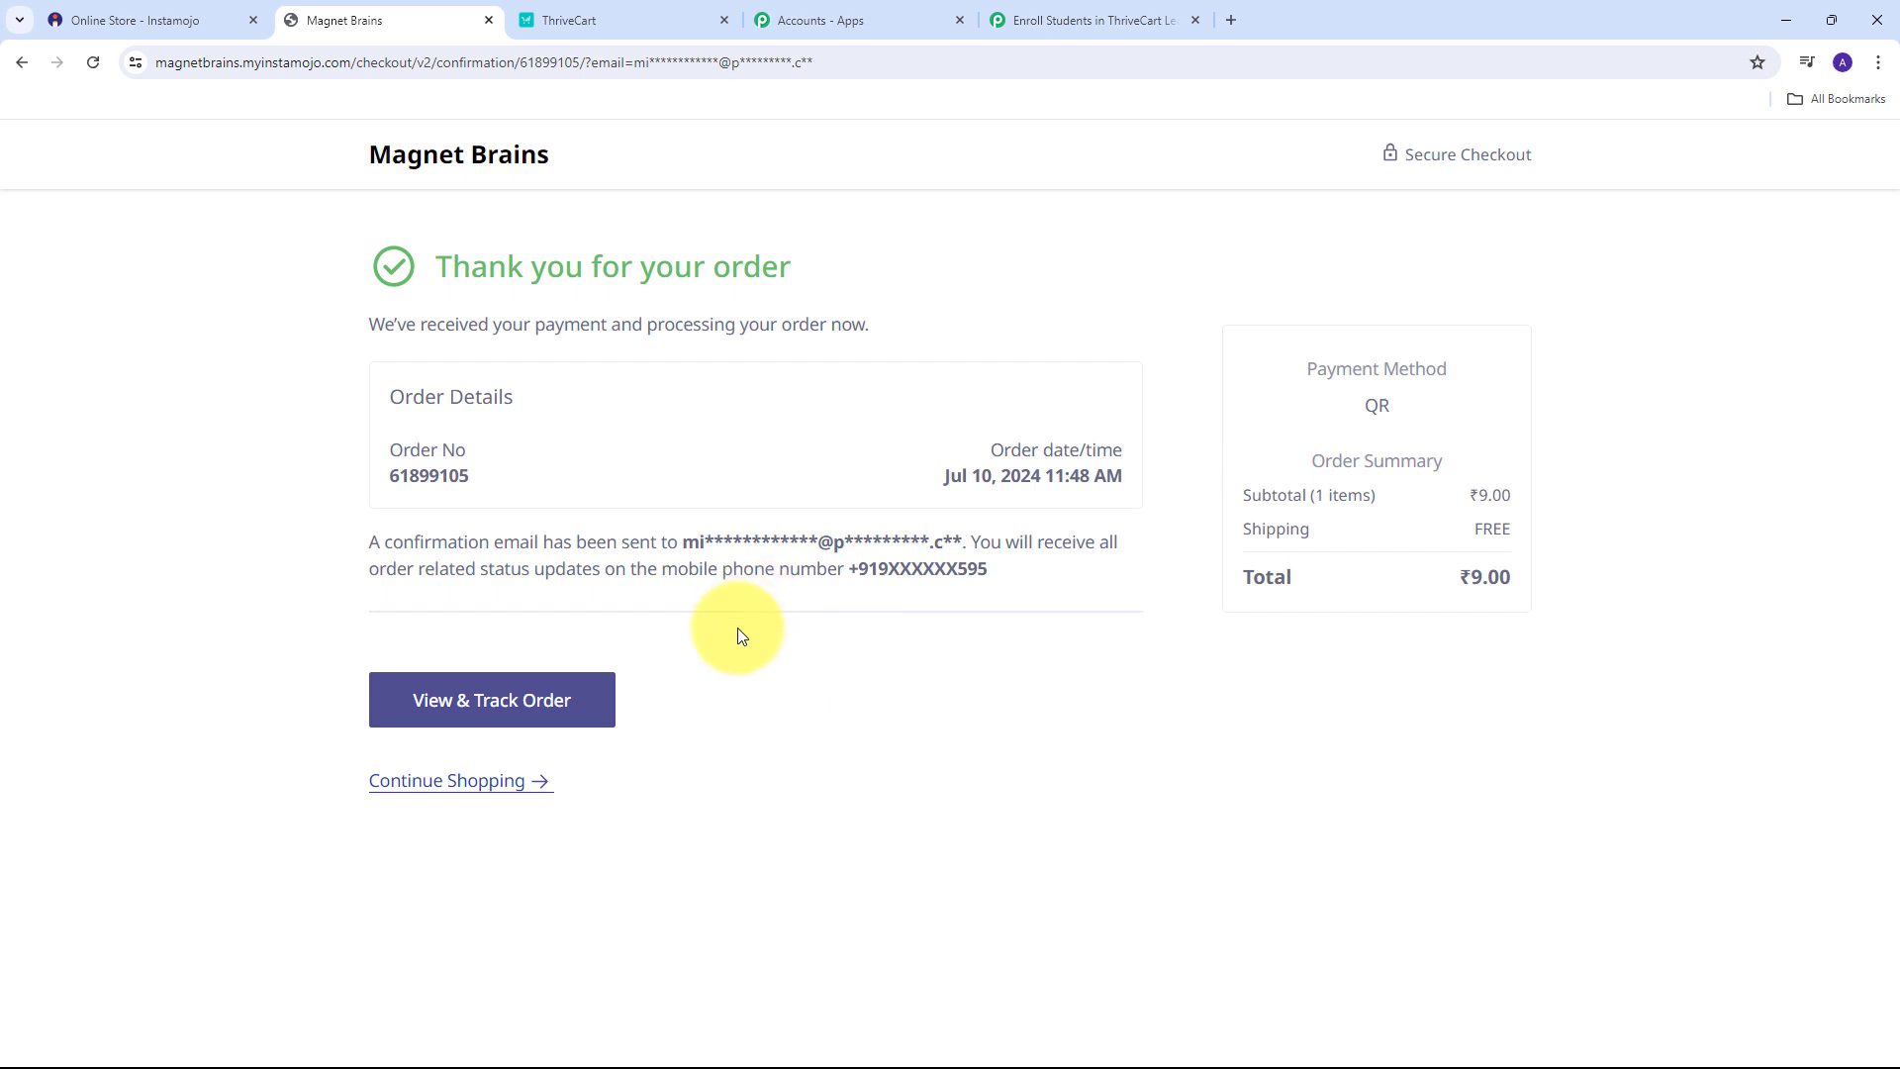
# Back in Pabbly, review the captured Status, Currency INR, buyer phone, name and e-mail values.
pyautogui.click(1021, 23)
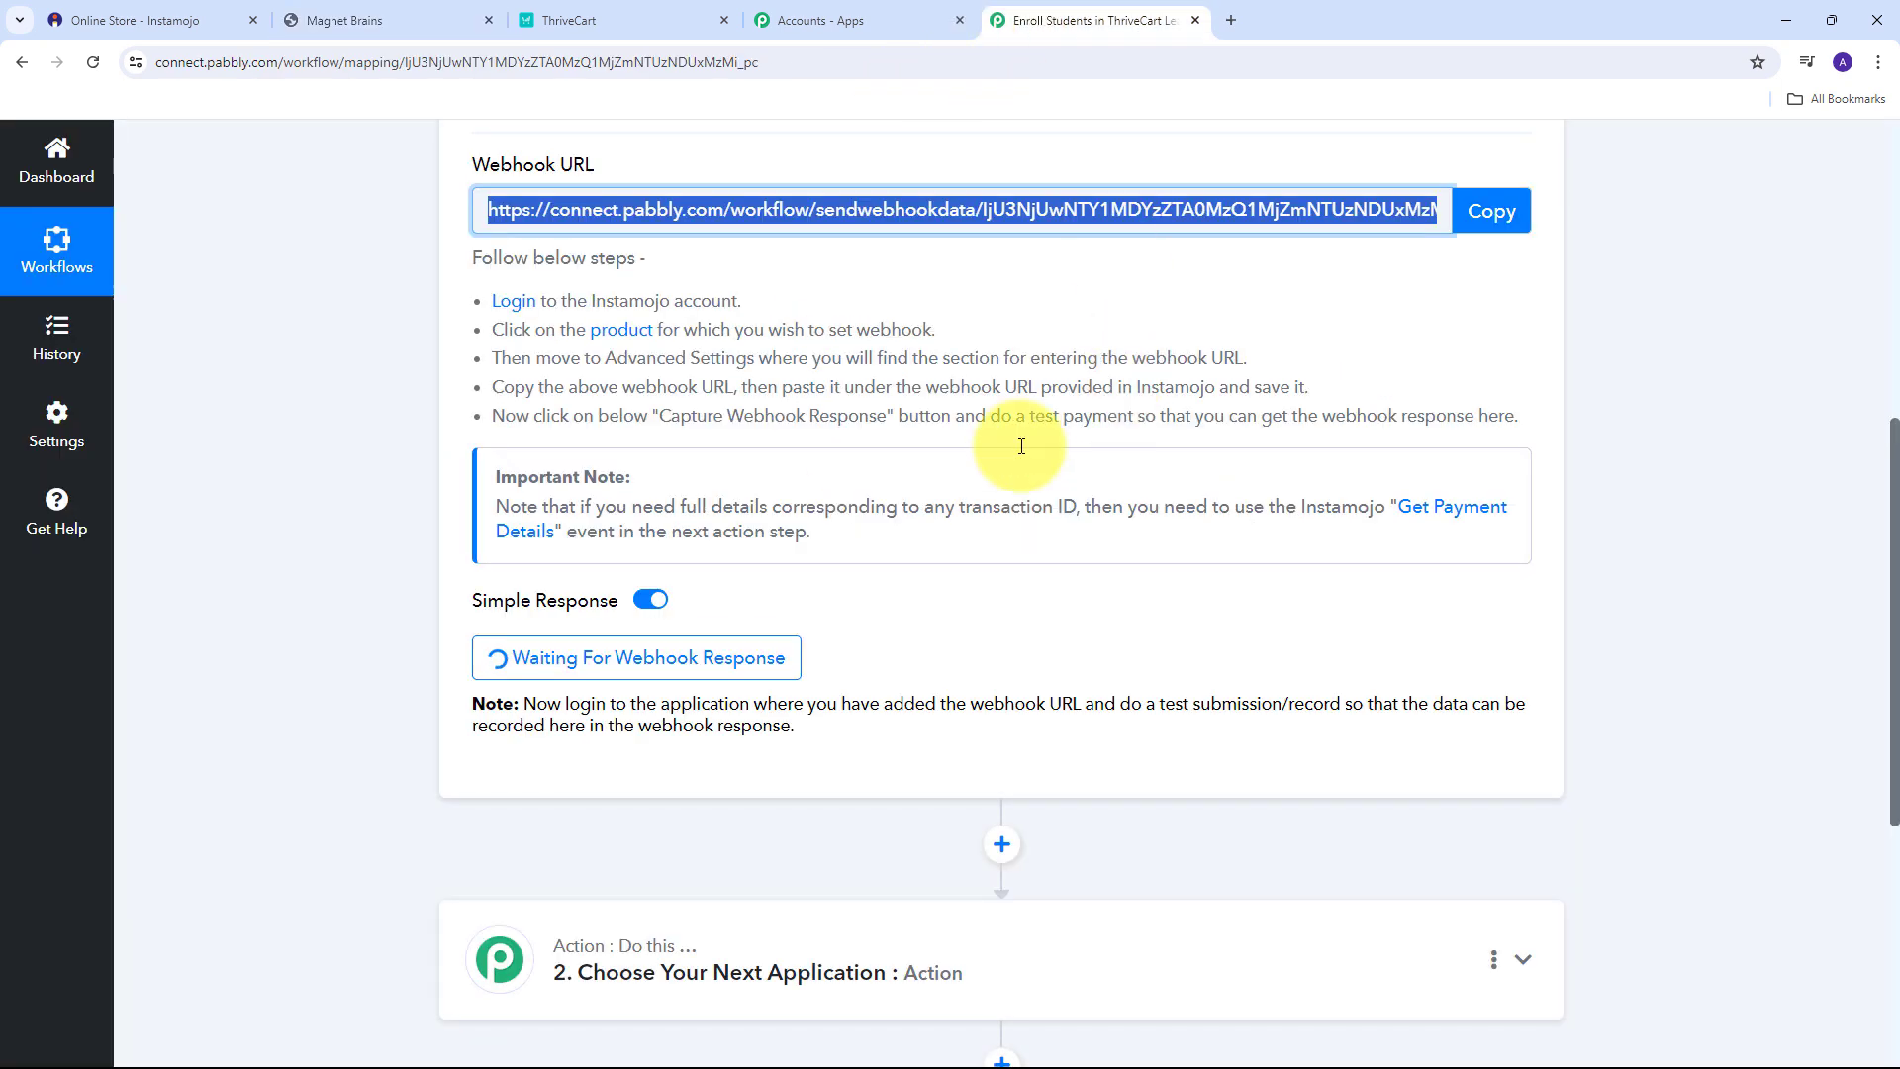
pyautogui.scroll(-6, 1137, 426)
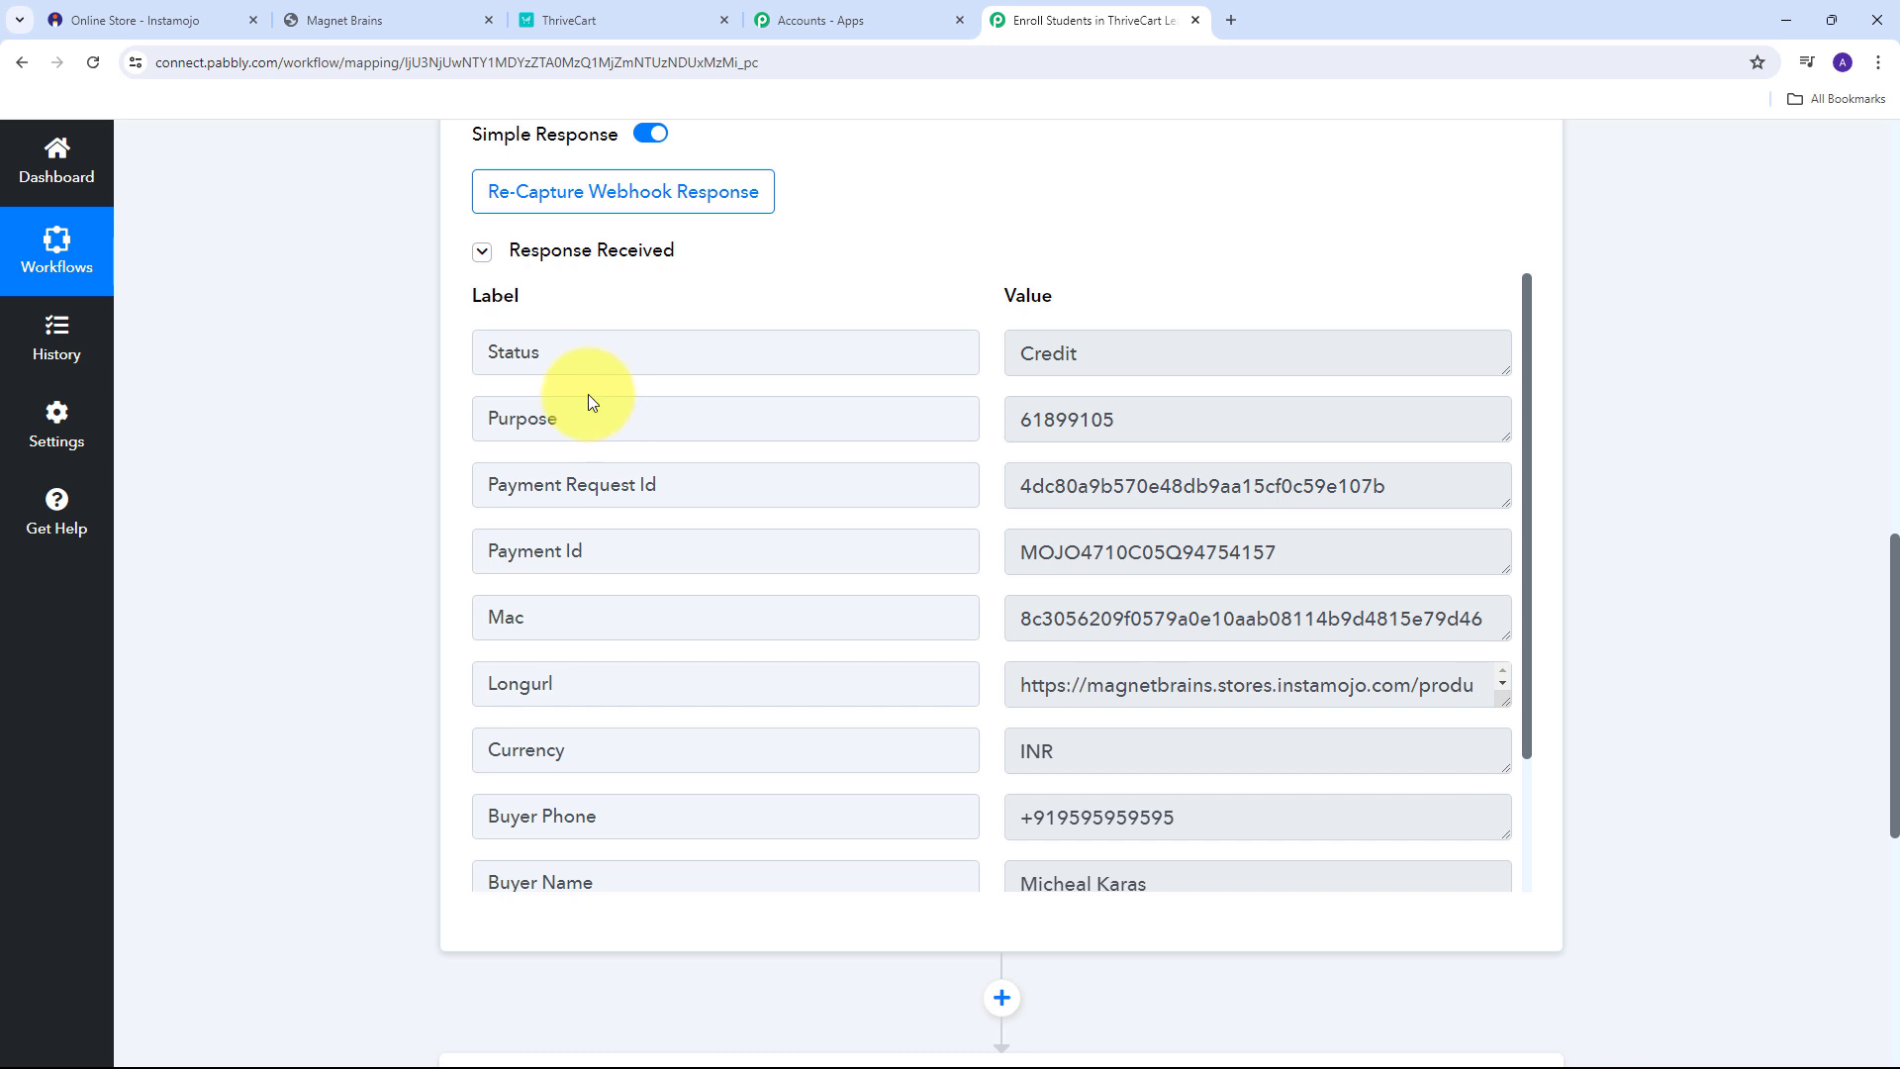
pyautogui.click(1320, 352)
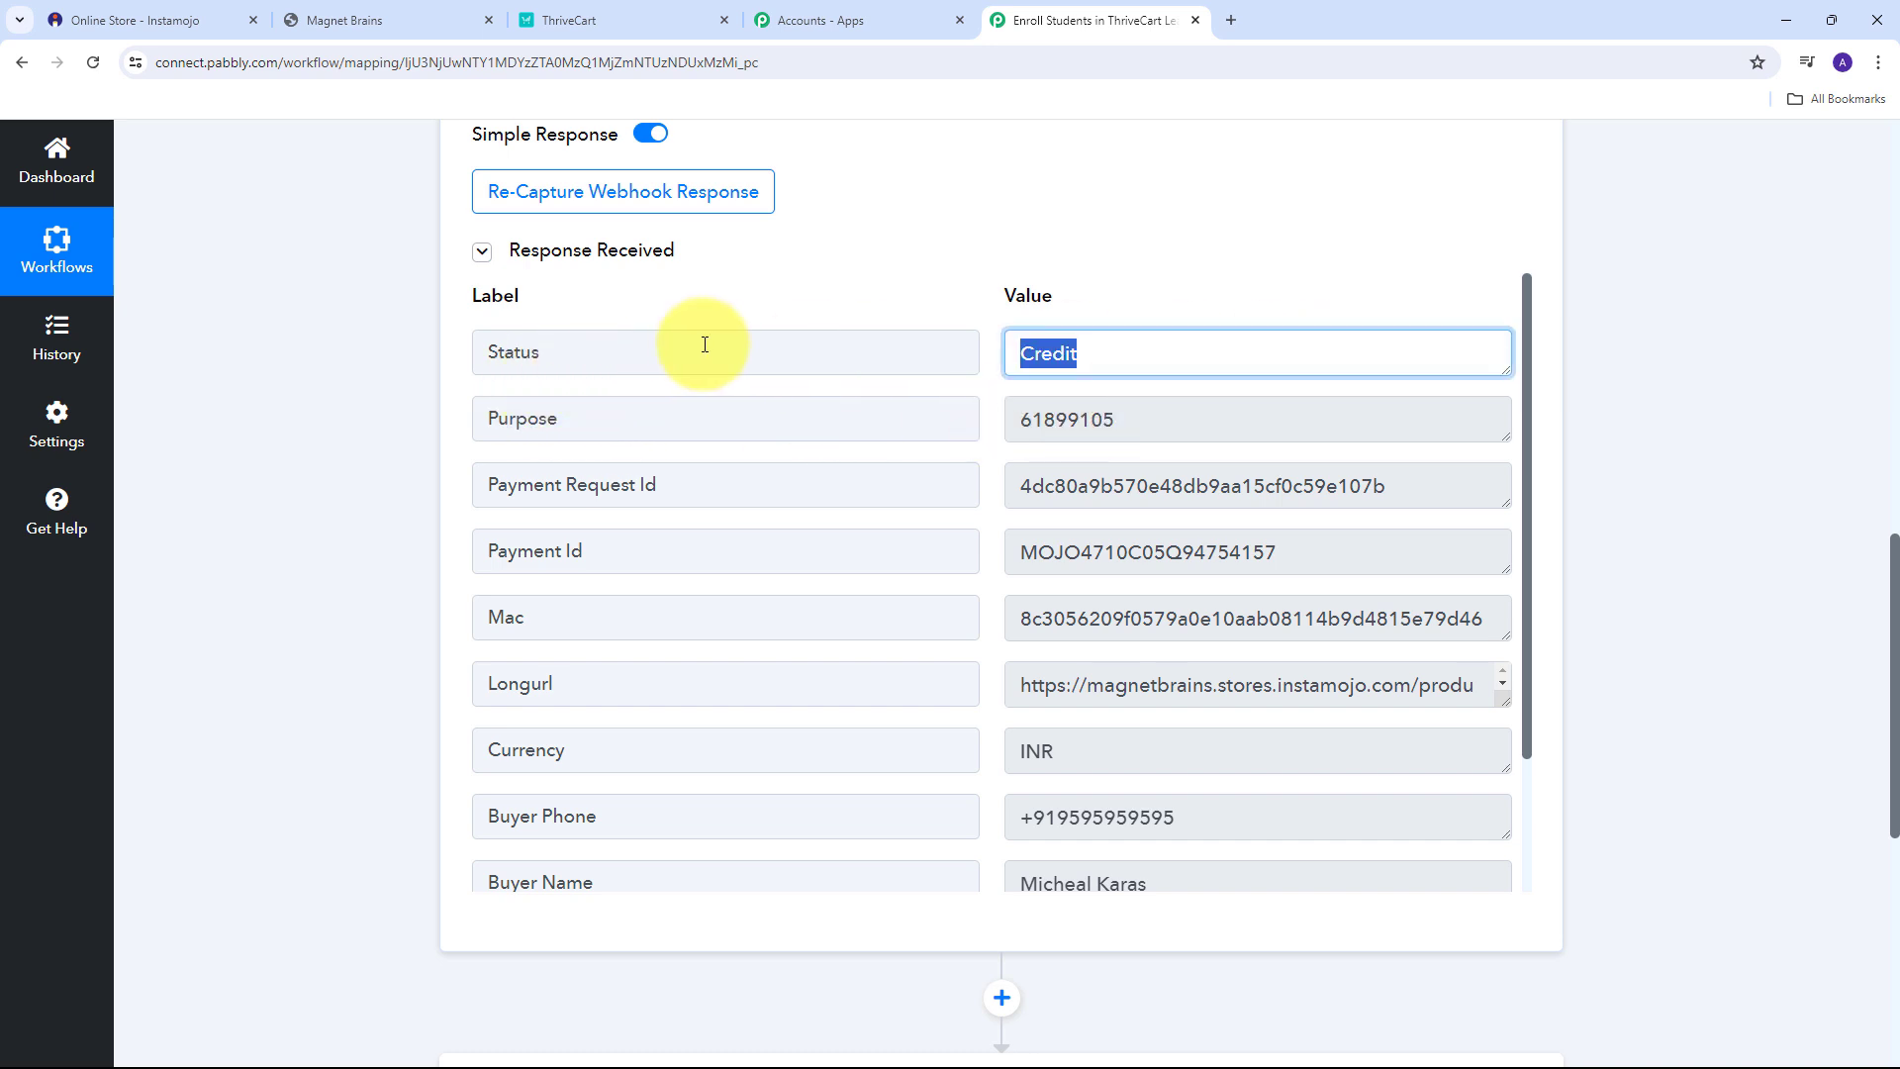
pyautogui.scroll(-3, 1159, 415)
pyautogui.moveTo(1114, 485); pyautogui.dragTo(538, 501)
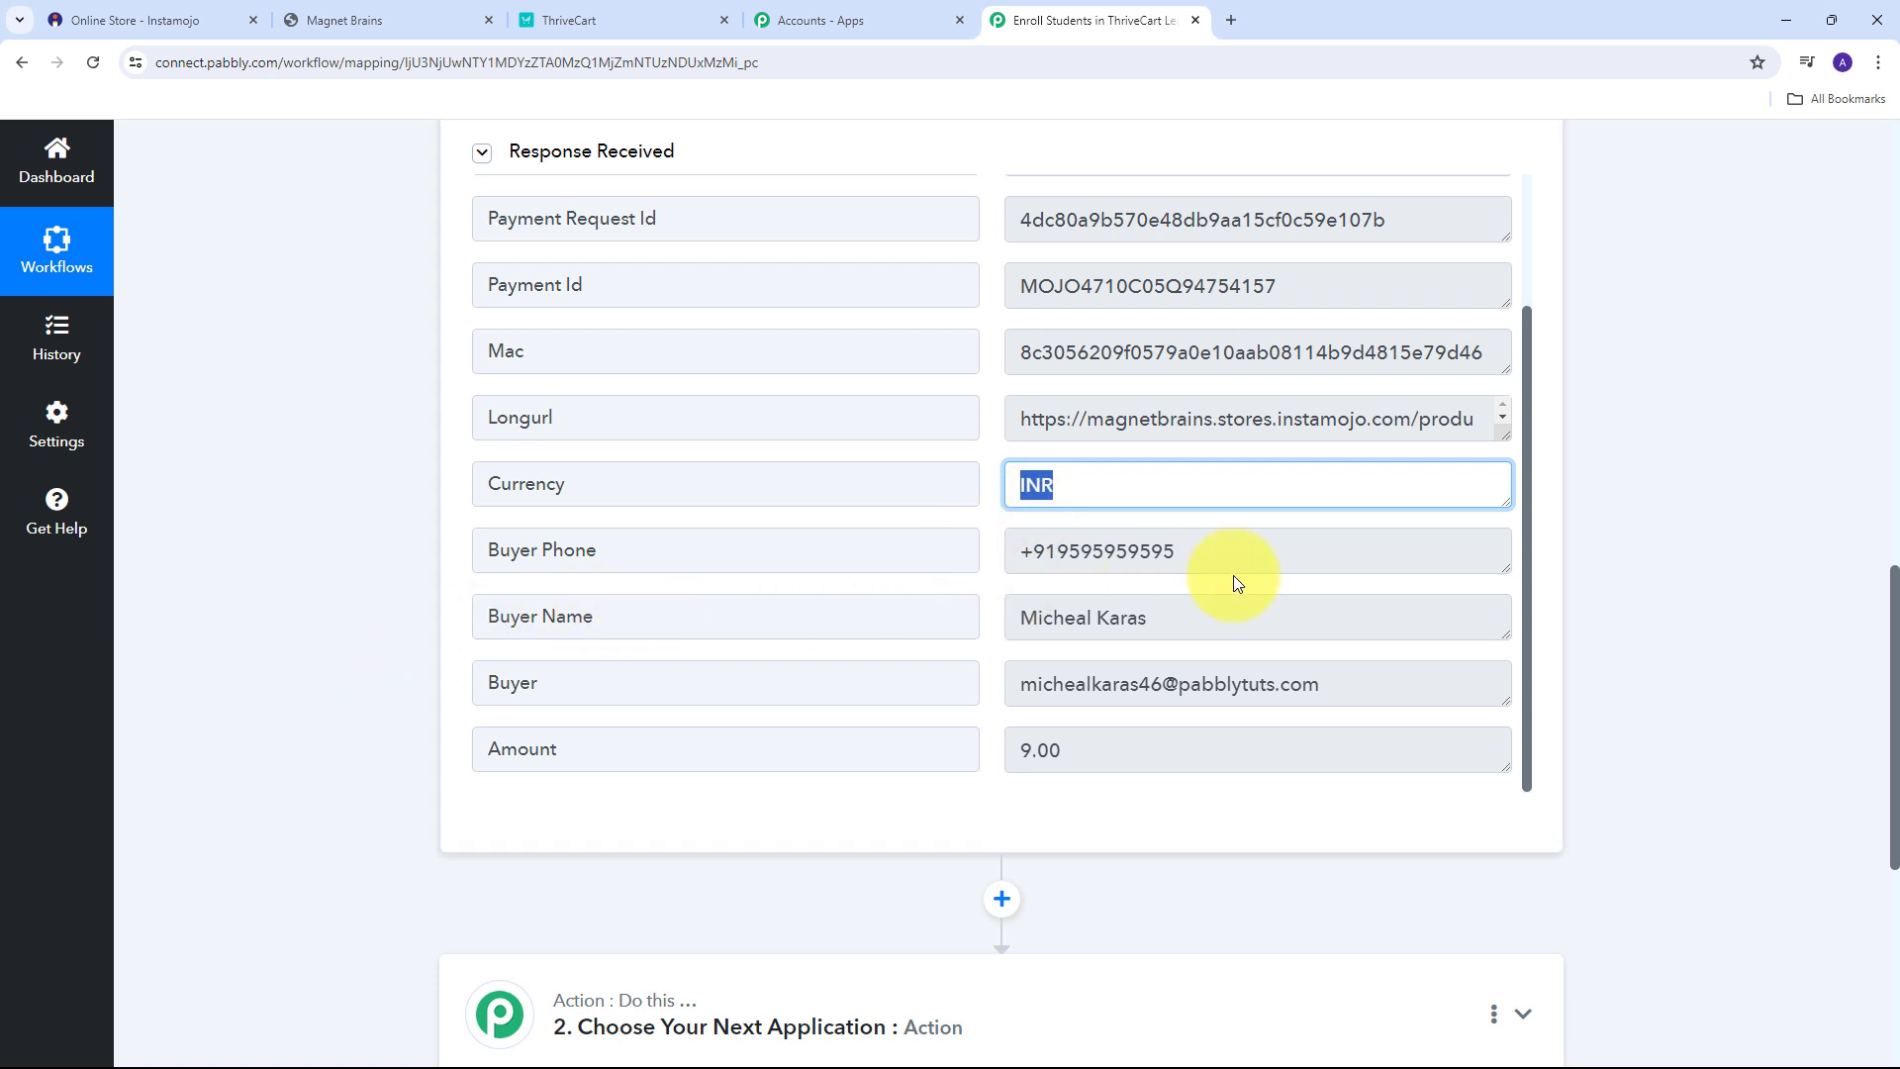
pyautogui.click(1282, 563)
pyautogui.moveTo(1282, 563); pyautogui.dragTo(778, 656)
pyautogui.scroll(-1, 767, 593)
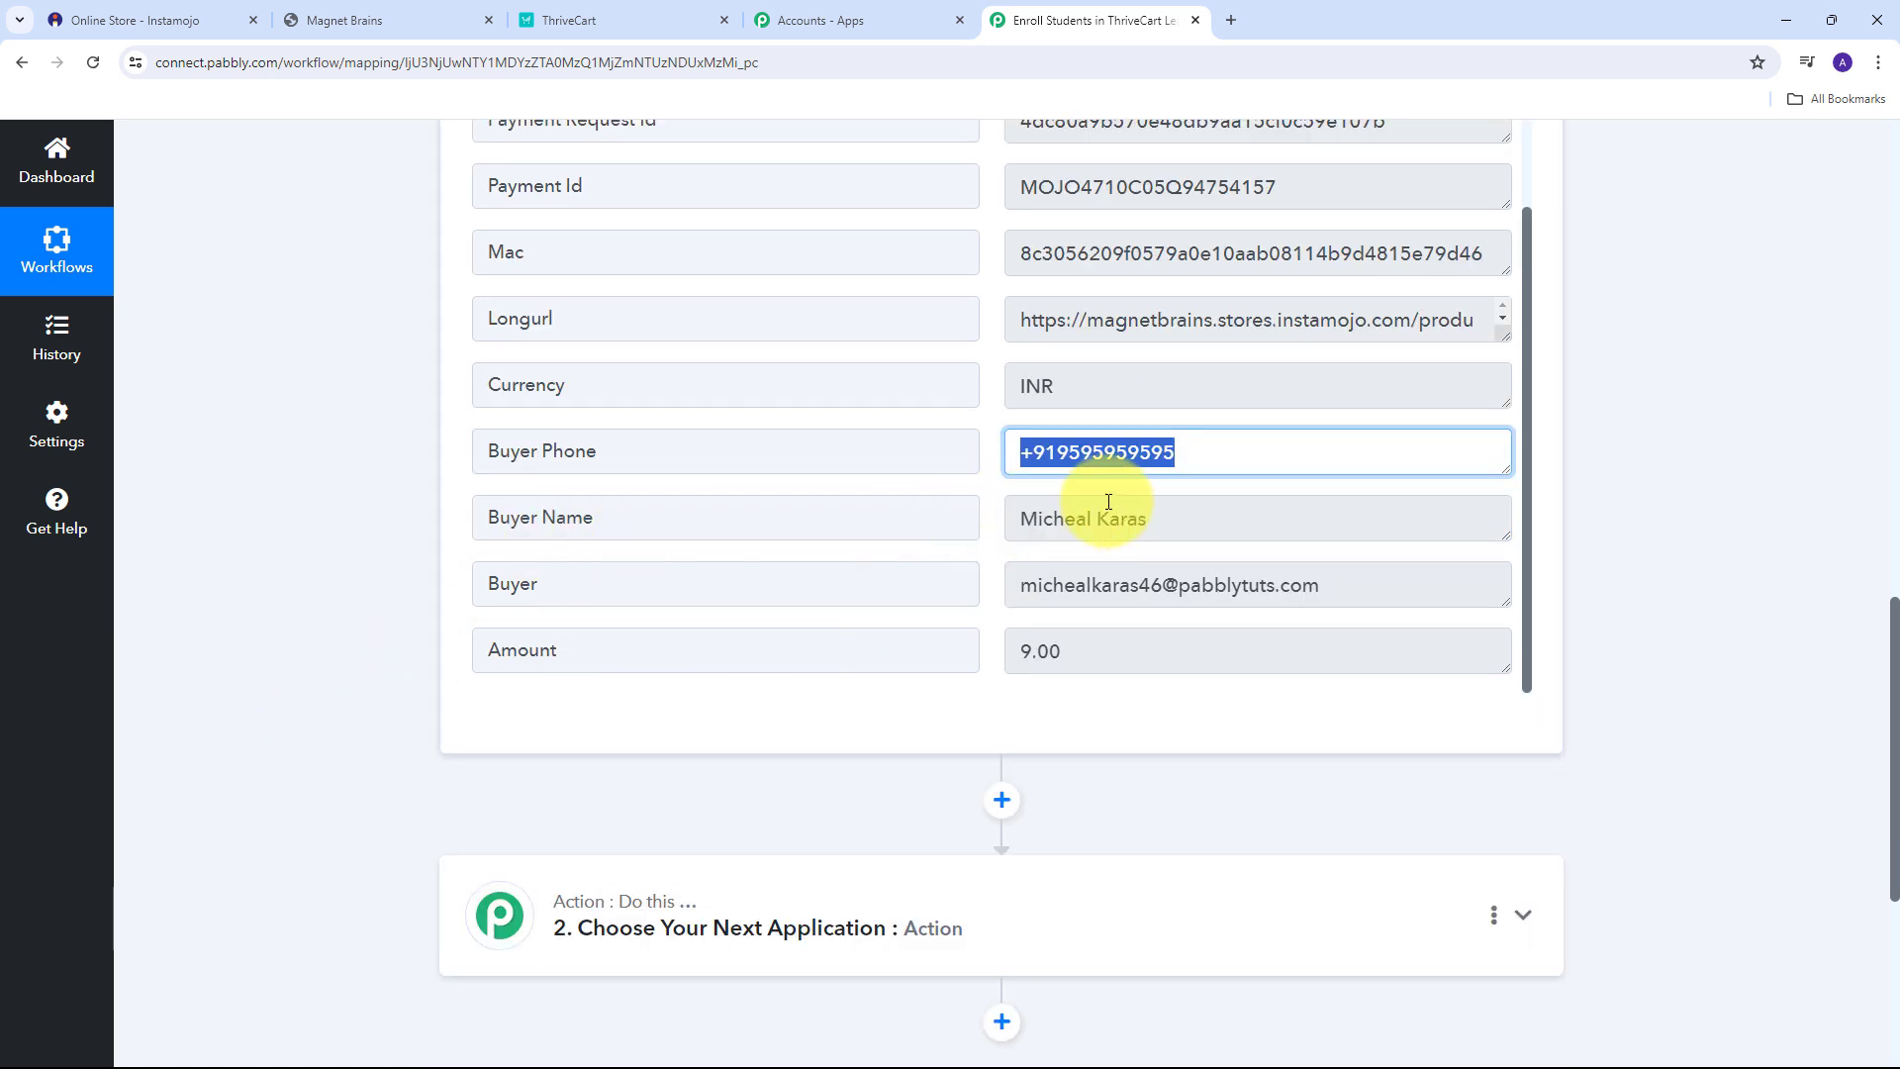
pyautogui.moveTo(1170, 530); pyautogui.dragTo(806, 542)
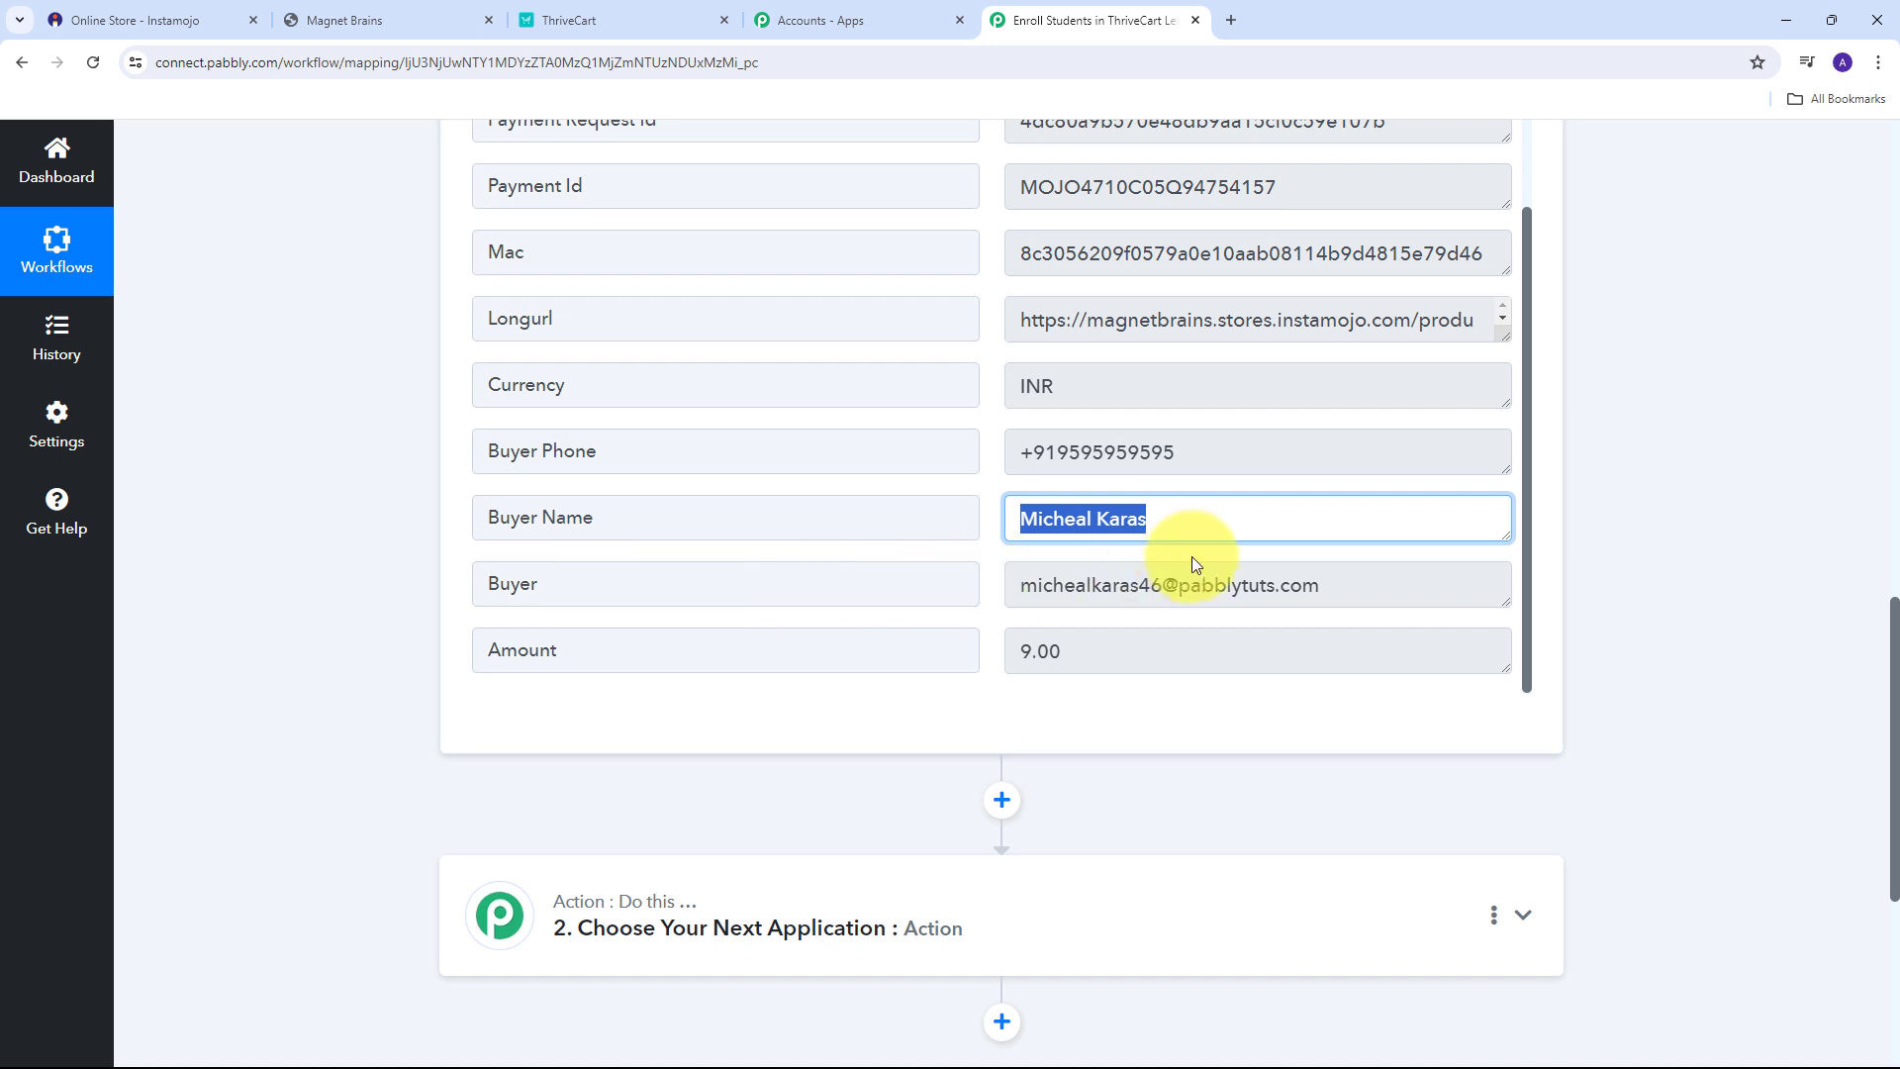
pyautogui.moveTo(1416, 577); pyautogui.dragTo(974, 615)
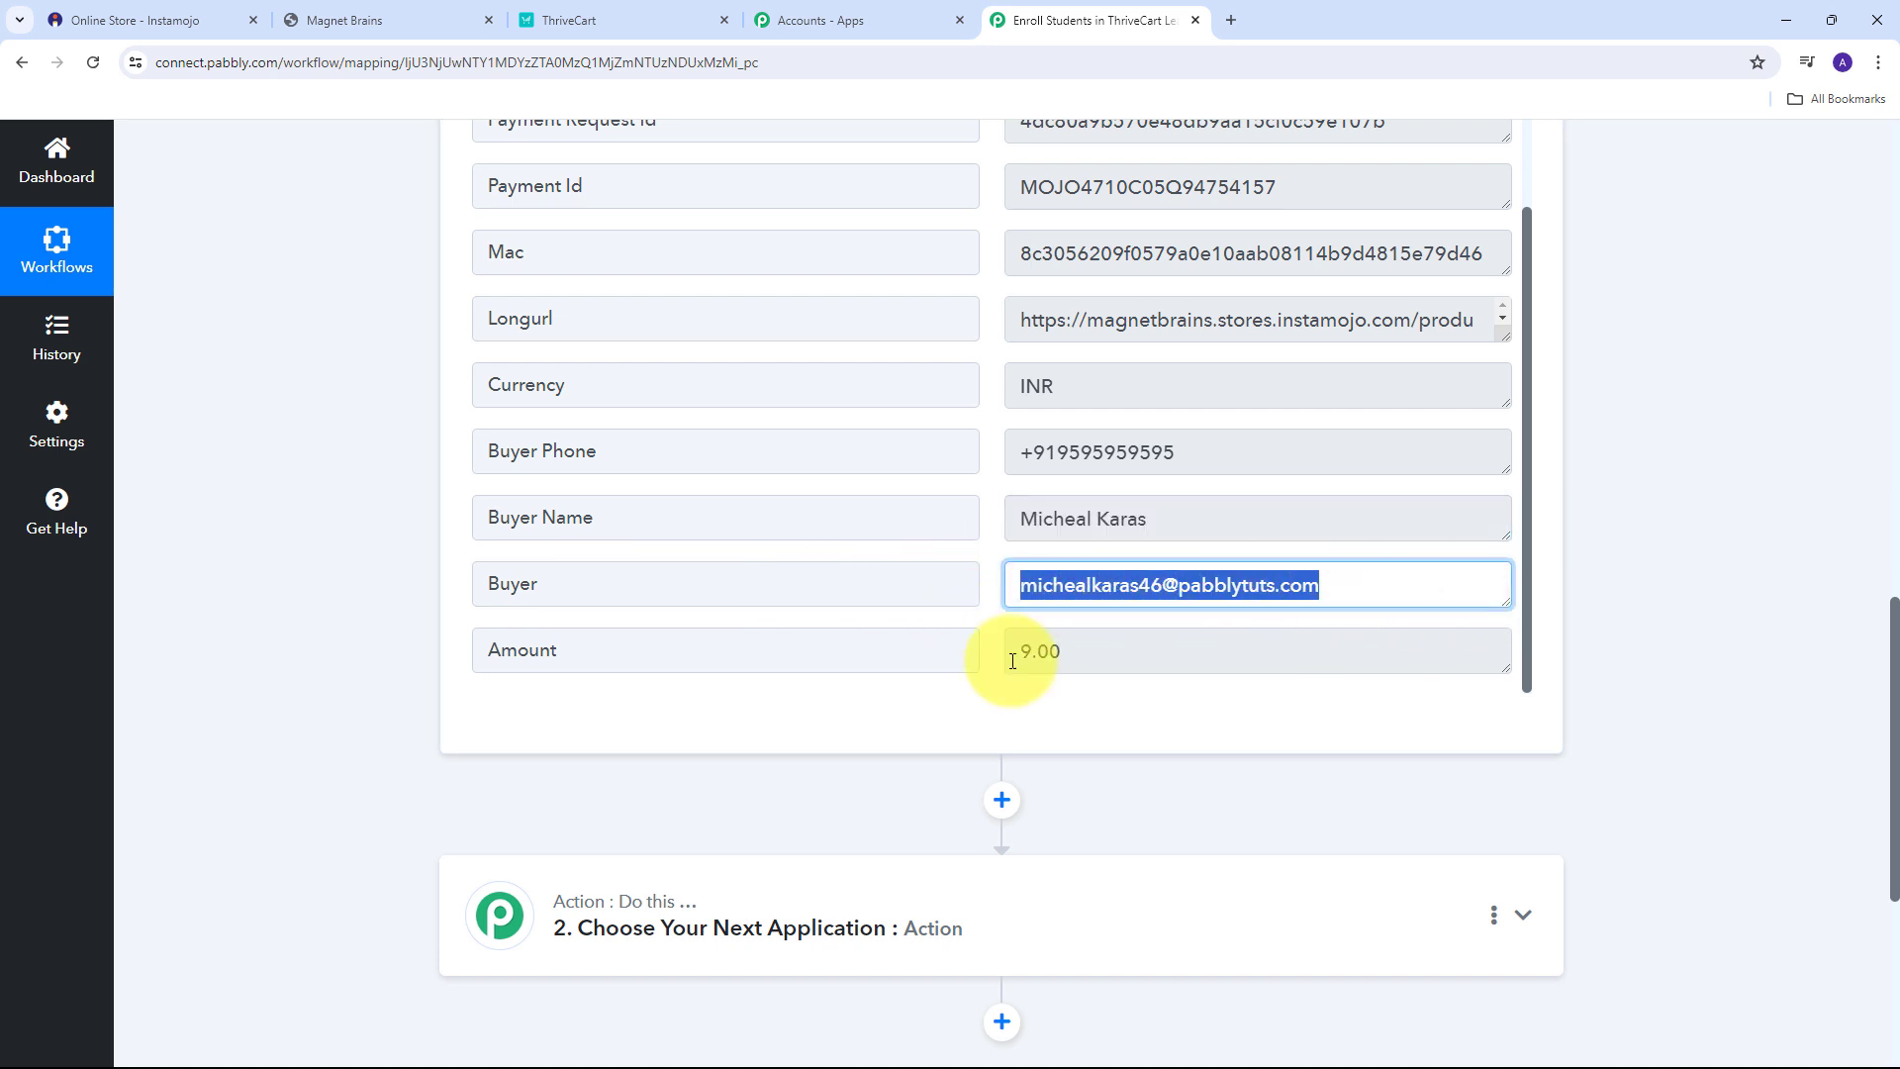
# Check the captured Amount 9.00 and Status Credit, then scroll down to the action step.
pyautogui.scroll(1, 1000, 644)
pyautogui.scroll(-1, 950, 658)
pyautogui.moveTo(1200, 657); pyautogui.dragTo(775, 656)
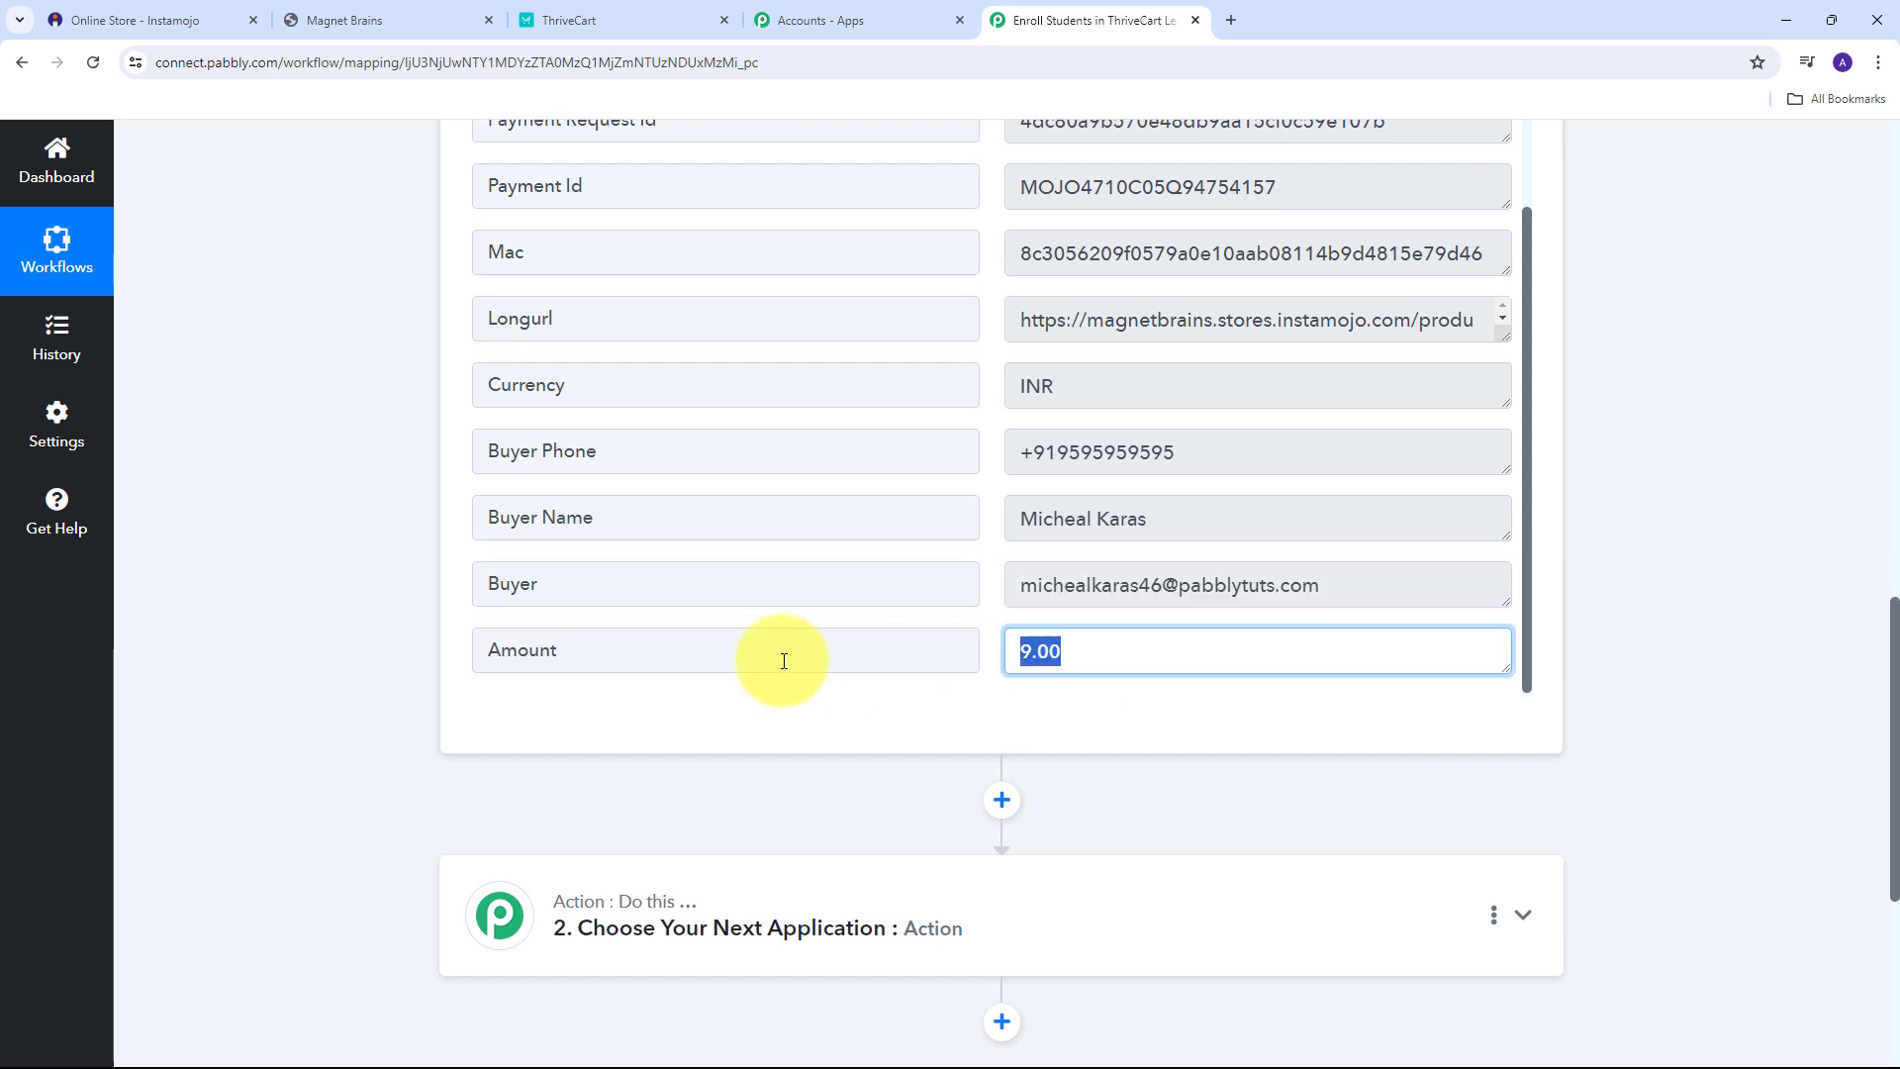
pyautogui.scroll(3, 1164, 698)
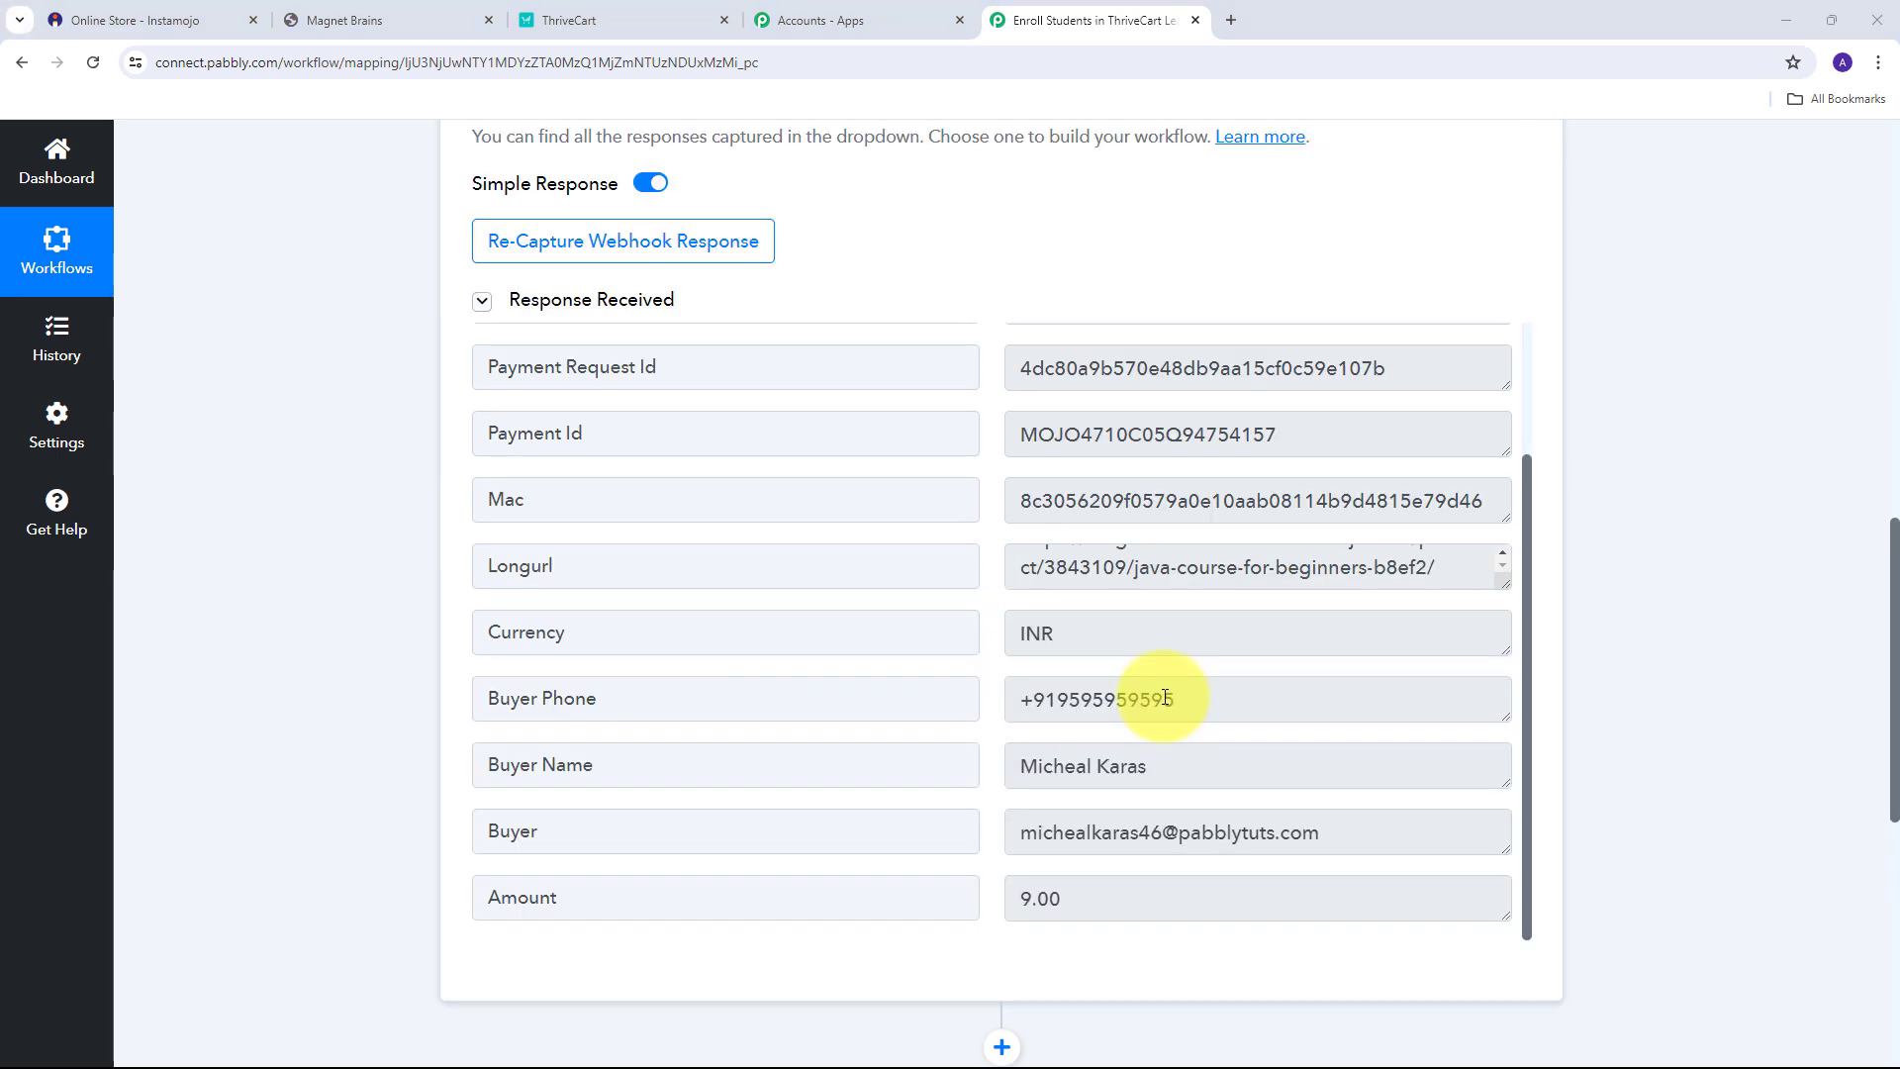
pyautogui.scroll(3, 940, 683)
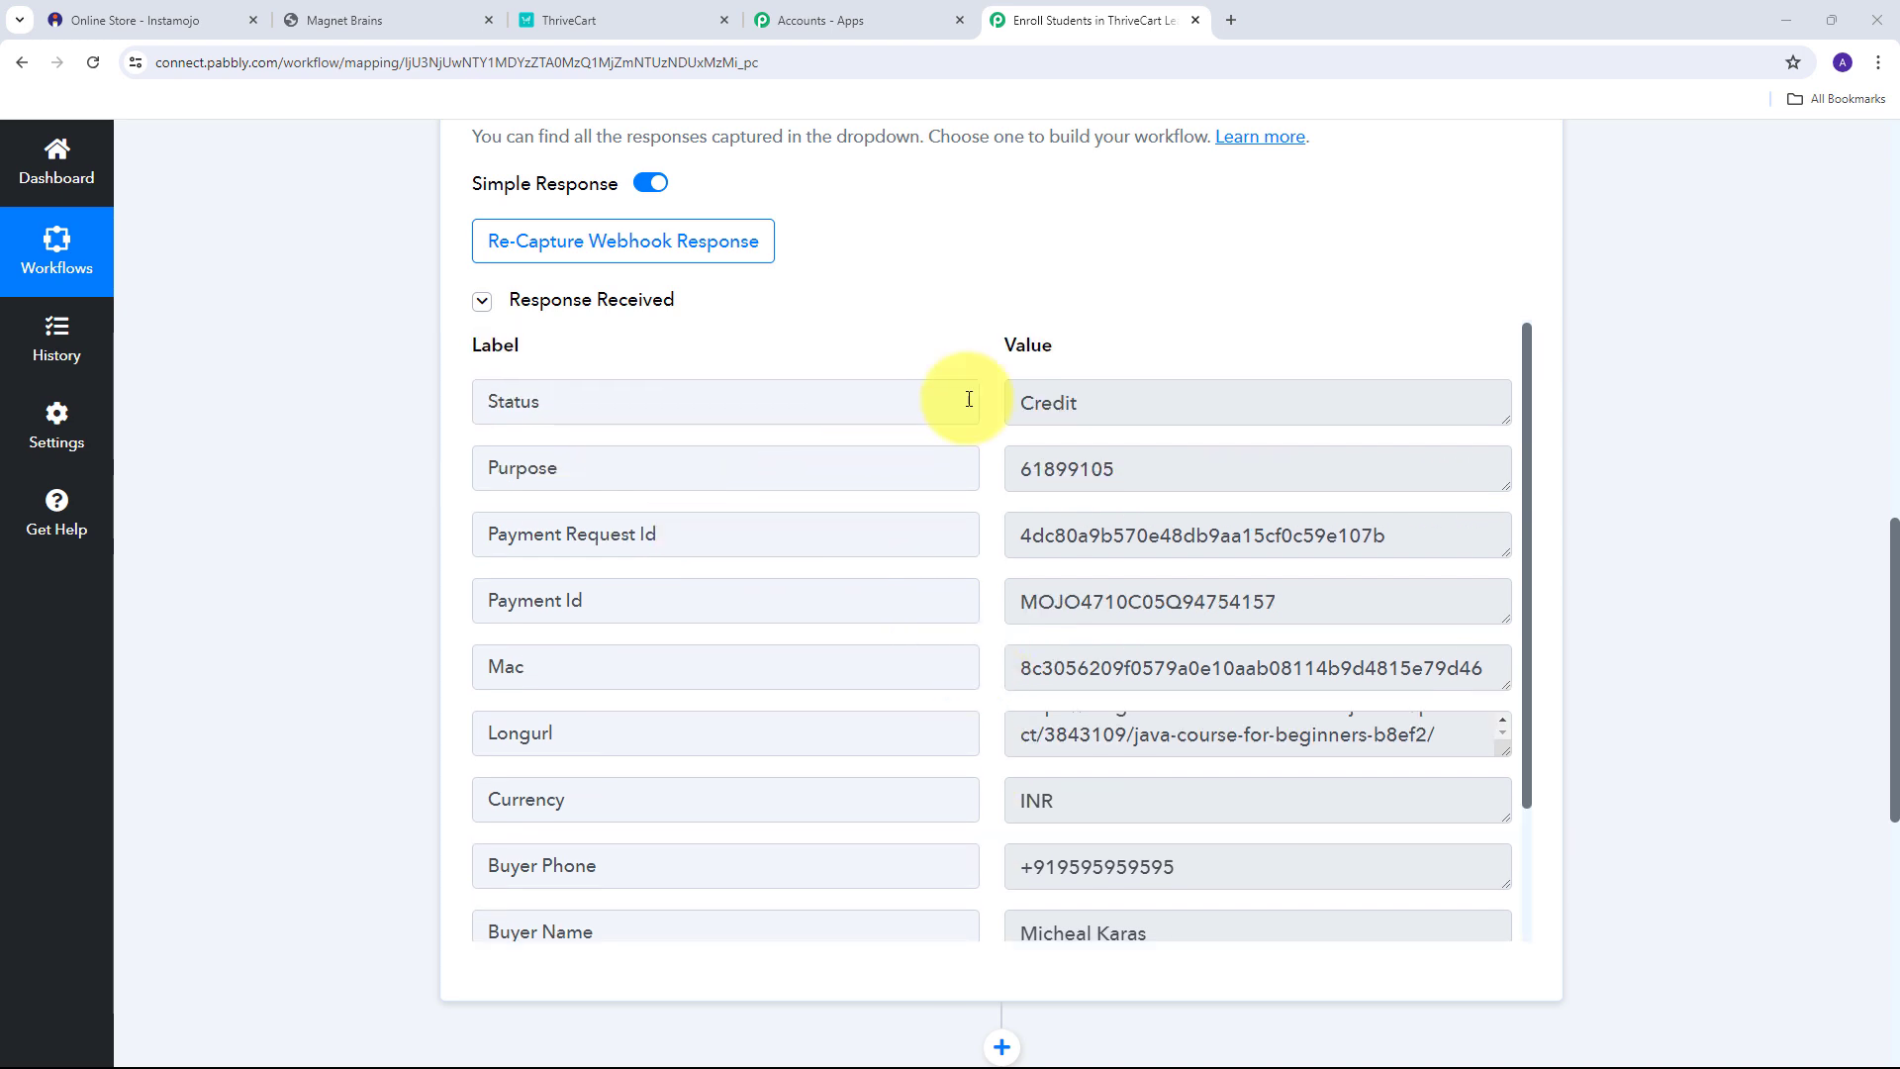
pyautogui.moveTo(1154, 407); pyautogui.dragTo(950, 437)
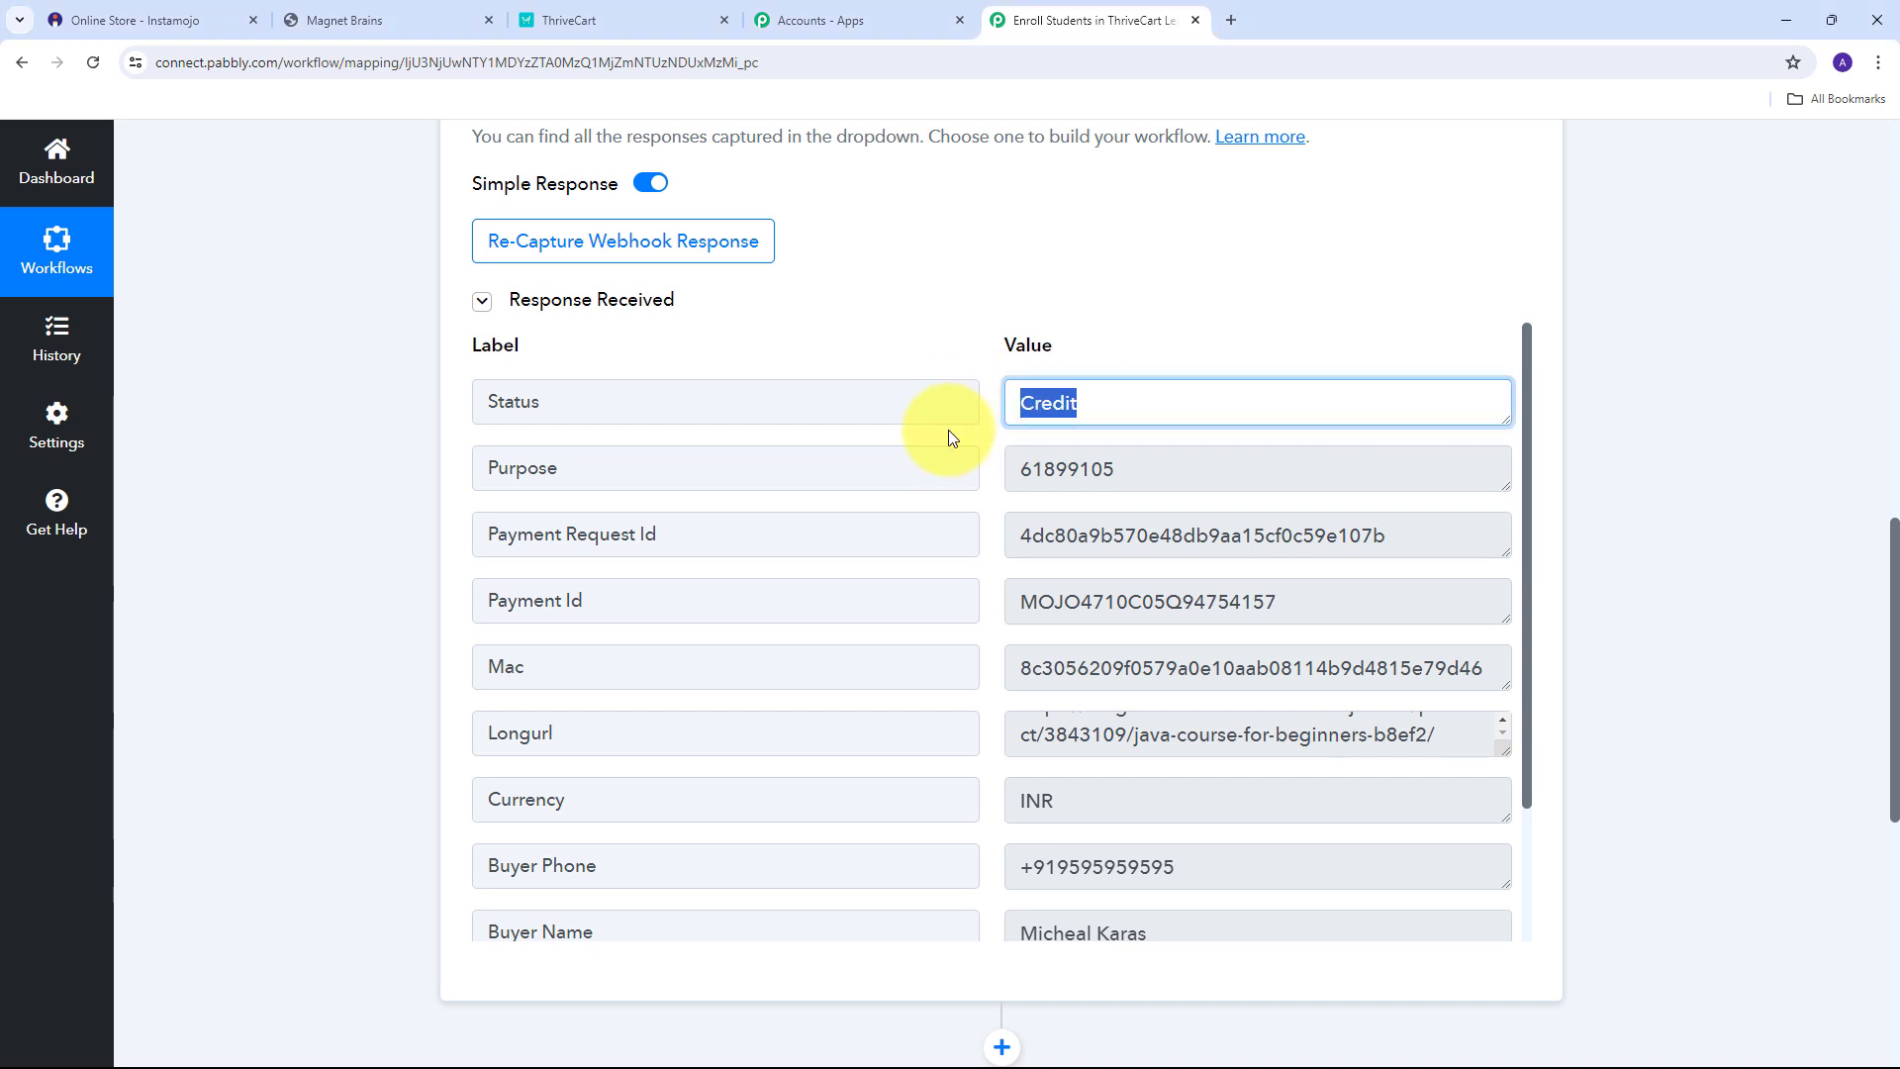
pyautogui.scroll(-2, 986, 455)
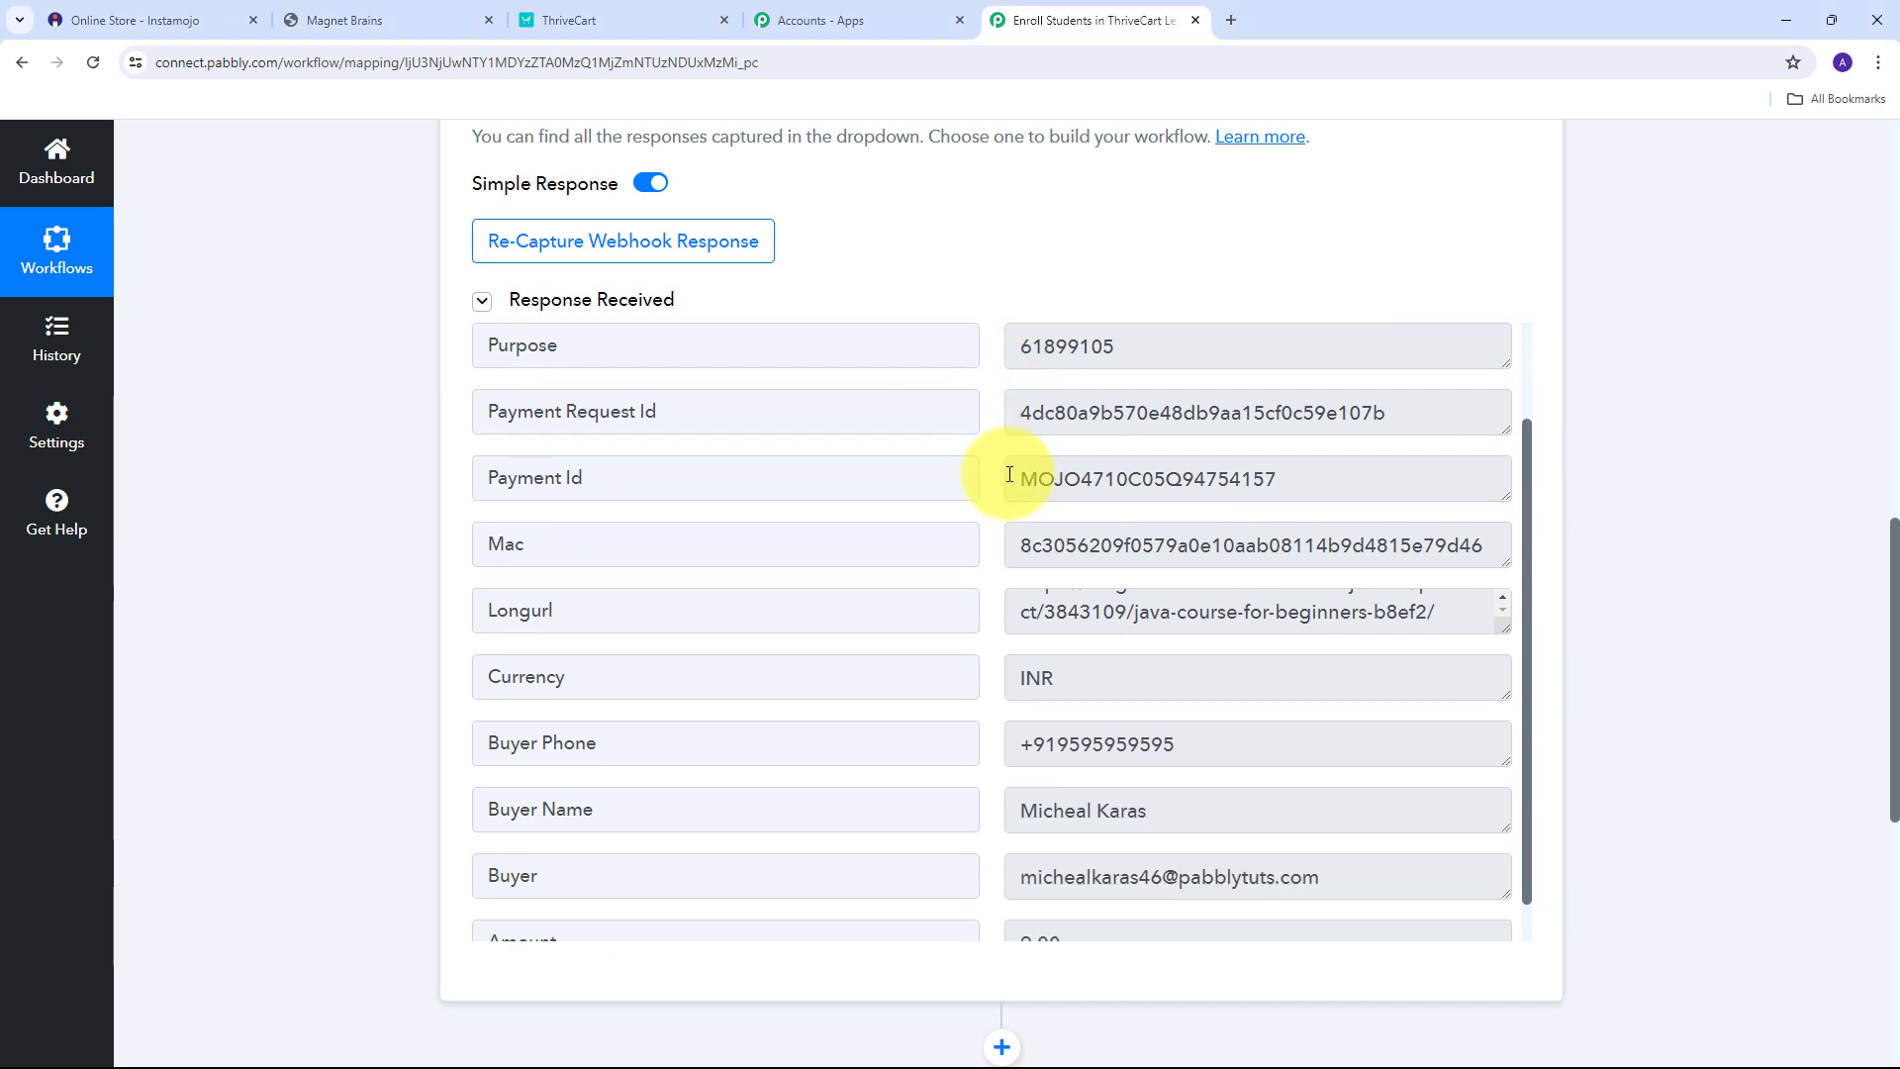
pyautogui.scroll(2, 1000, 480)
pyautogui.scroll(1, 1009, 481)
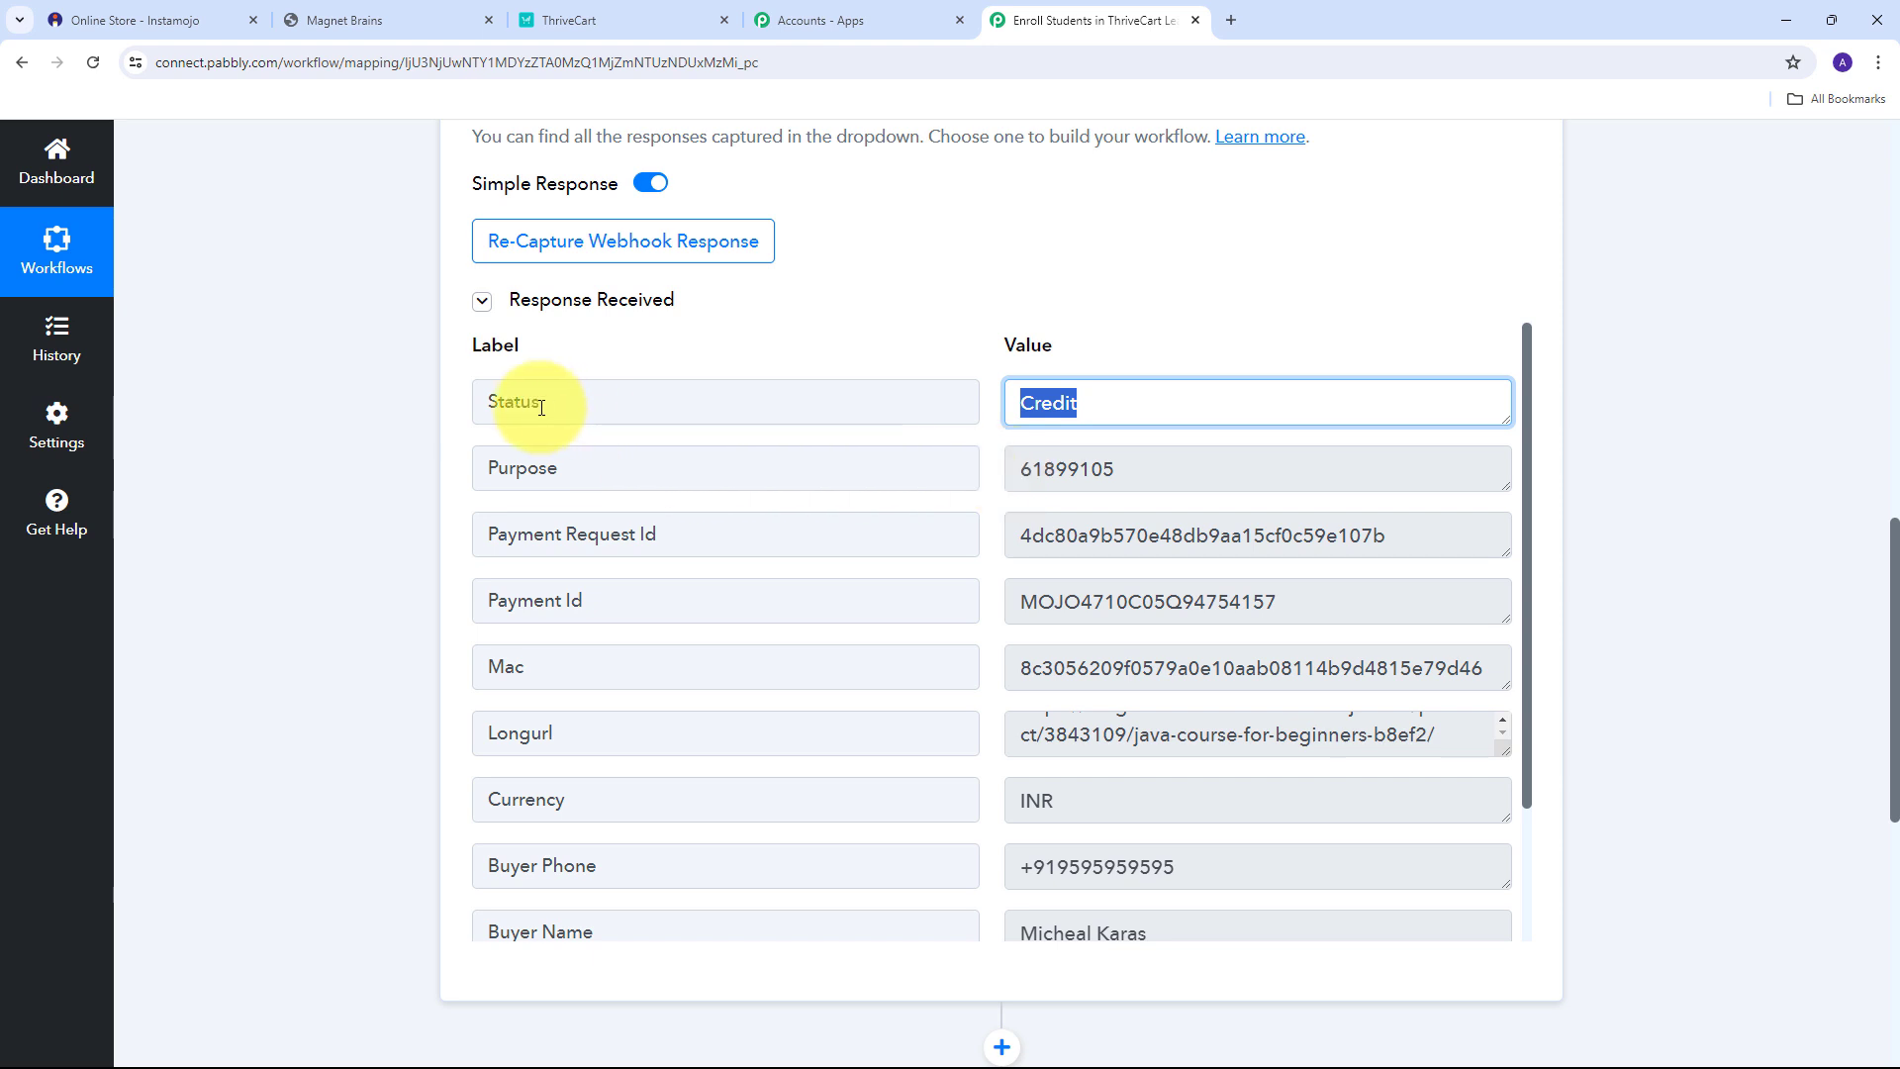
pyautogui.click(1168, 408)
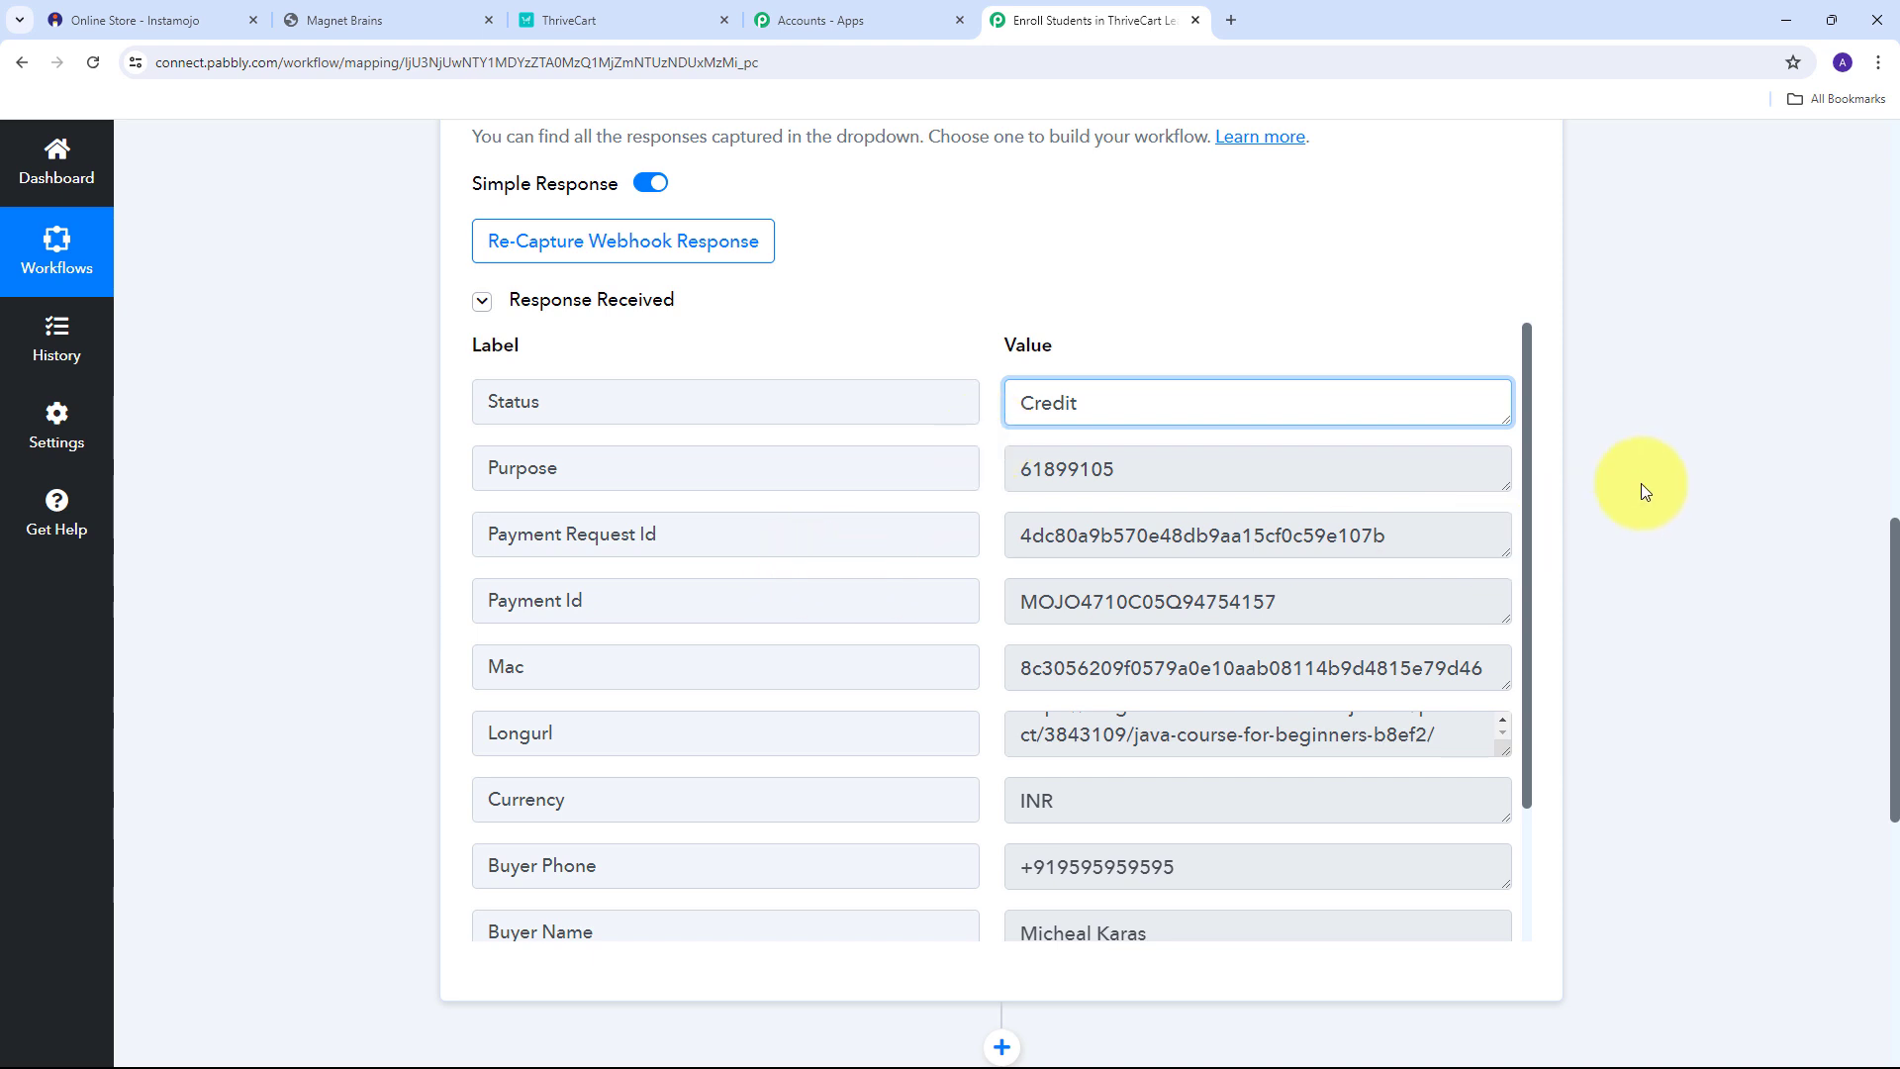
pyautogui.scroll(-5, 1629, 462)
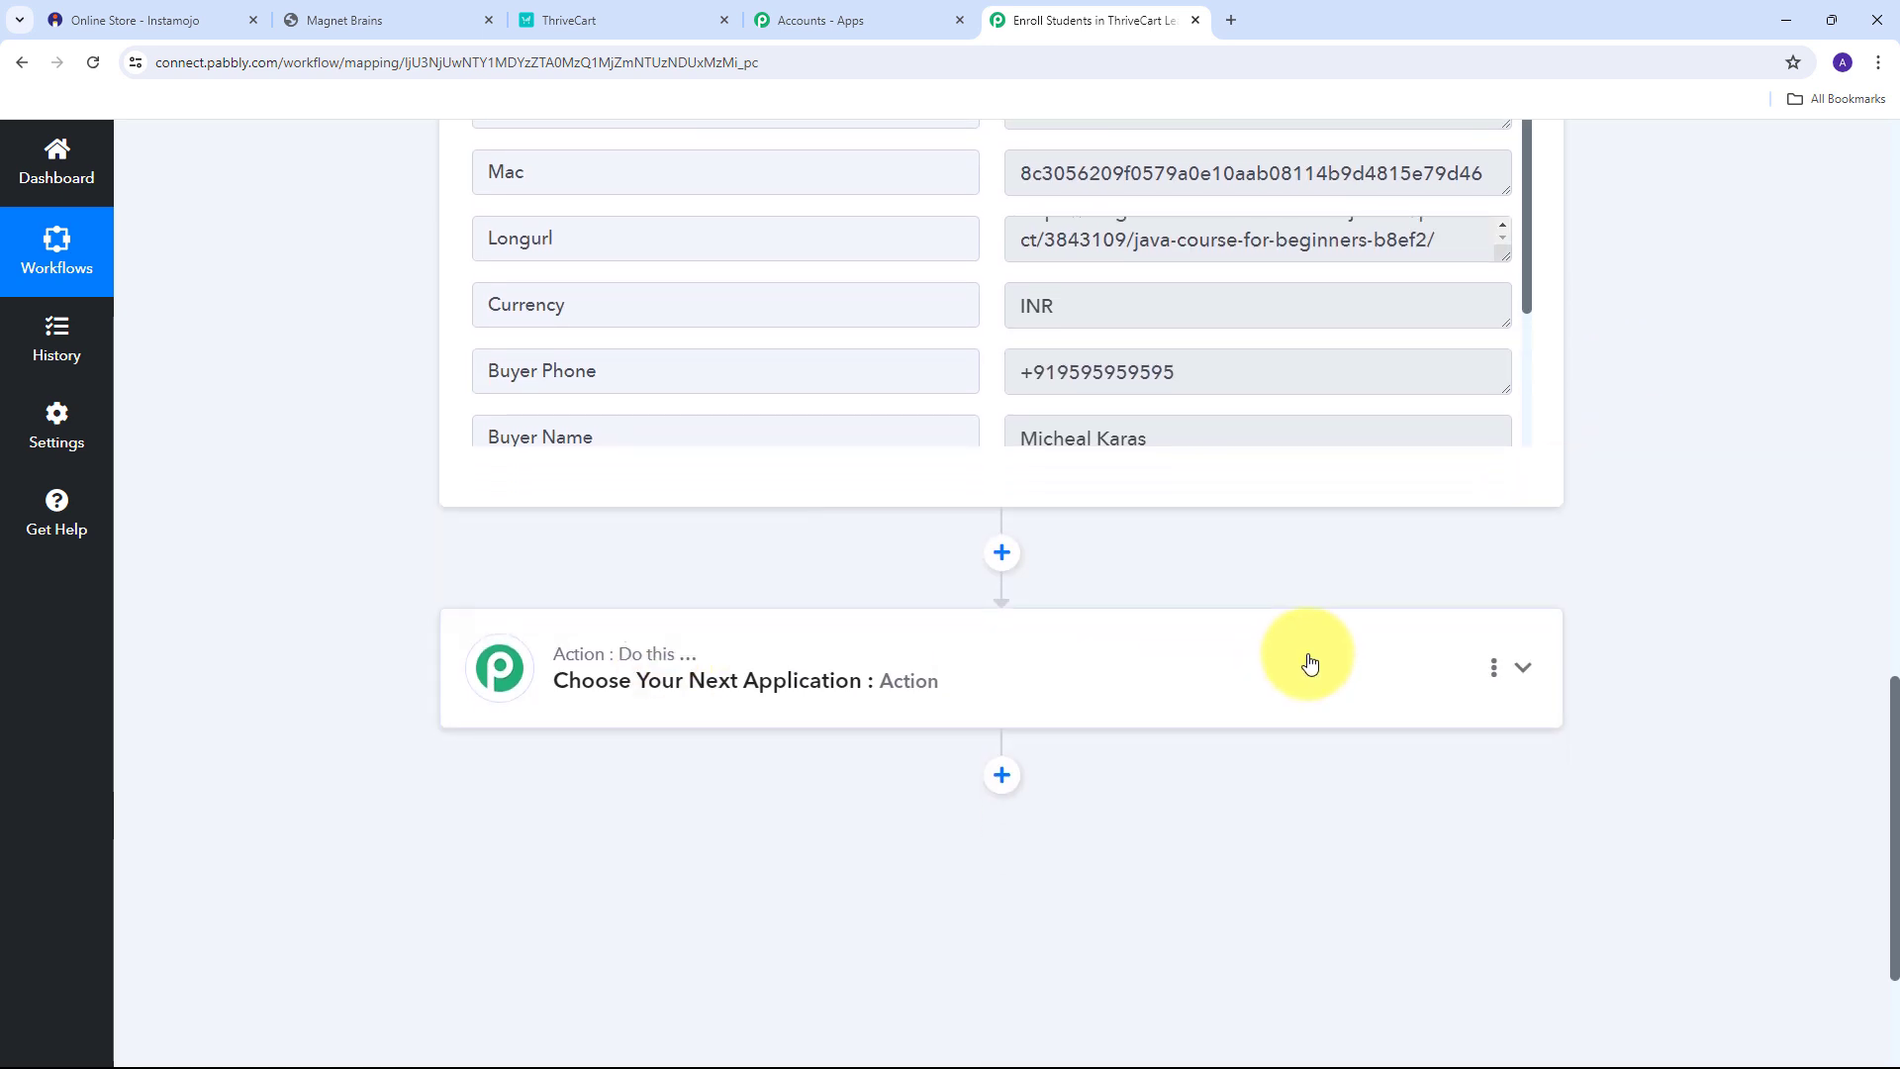
# Add a Filter (Pabbly) step with the Filter Values action event and connect it.
pyautogui.click(1524, 668)
pyautogui.scroll(4, 495, 599)
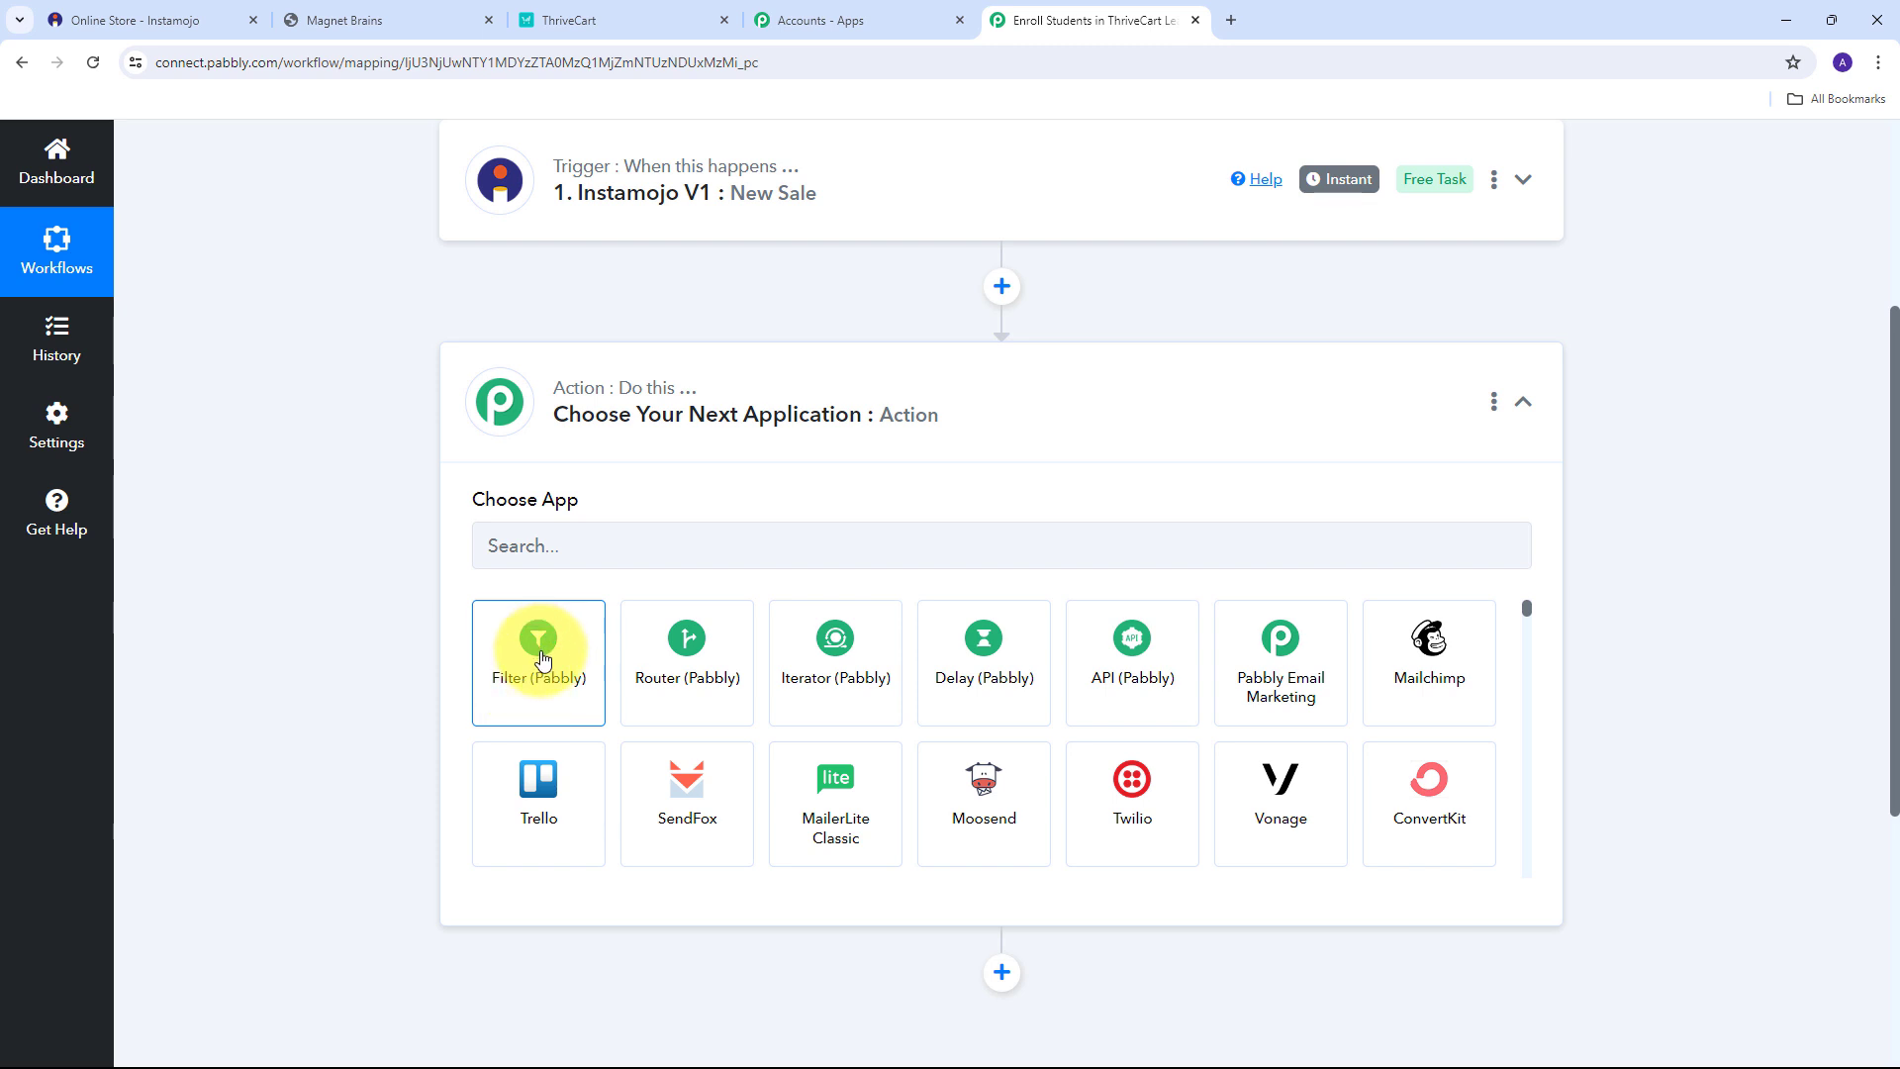
pyautogui.click(542, 658)
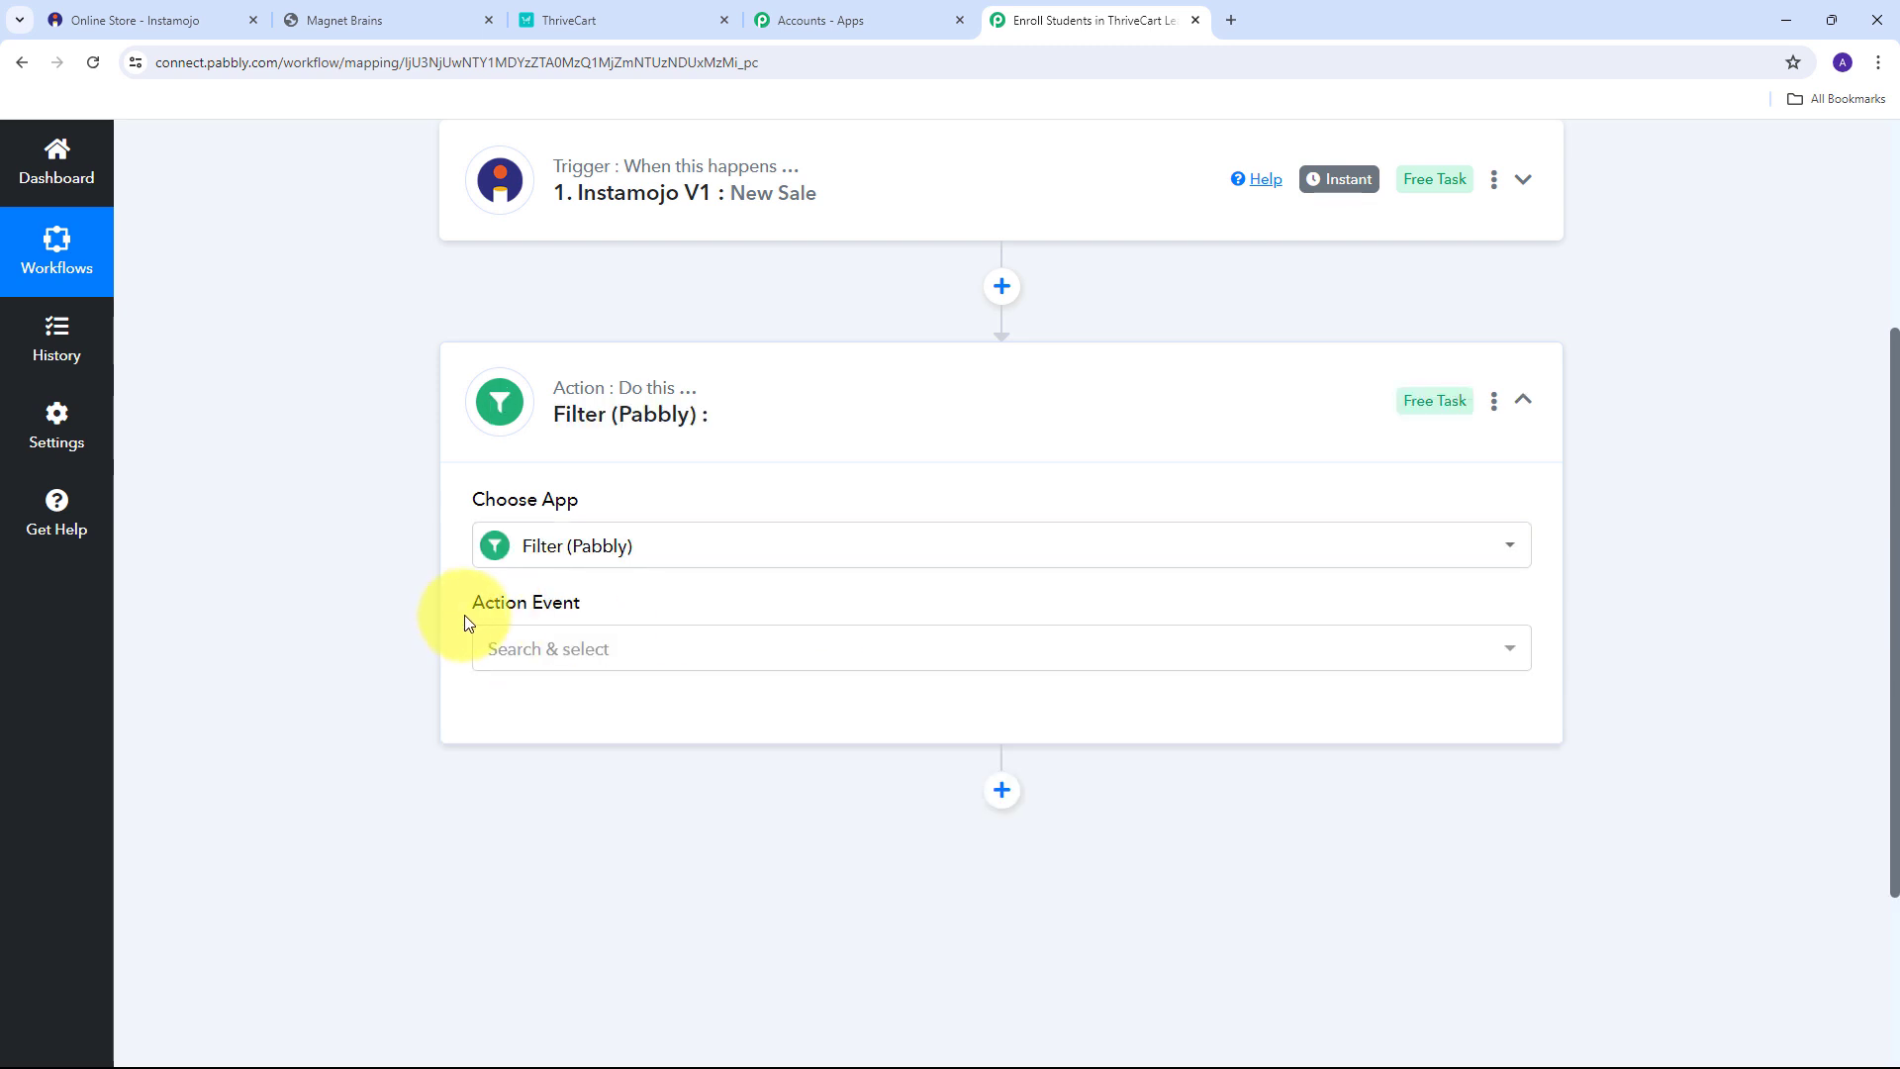
pyautogui.click(1043, 651)
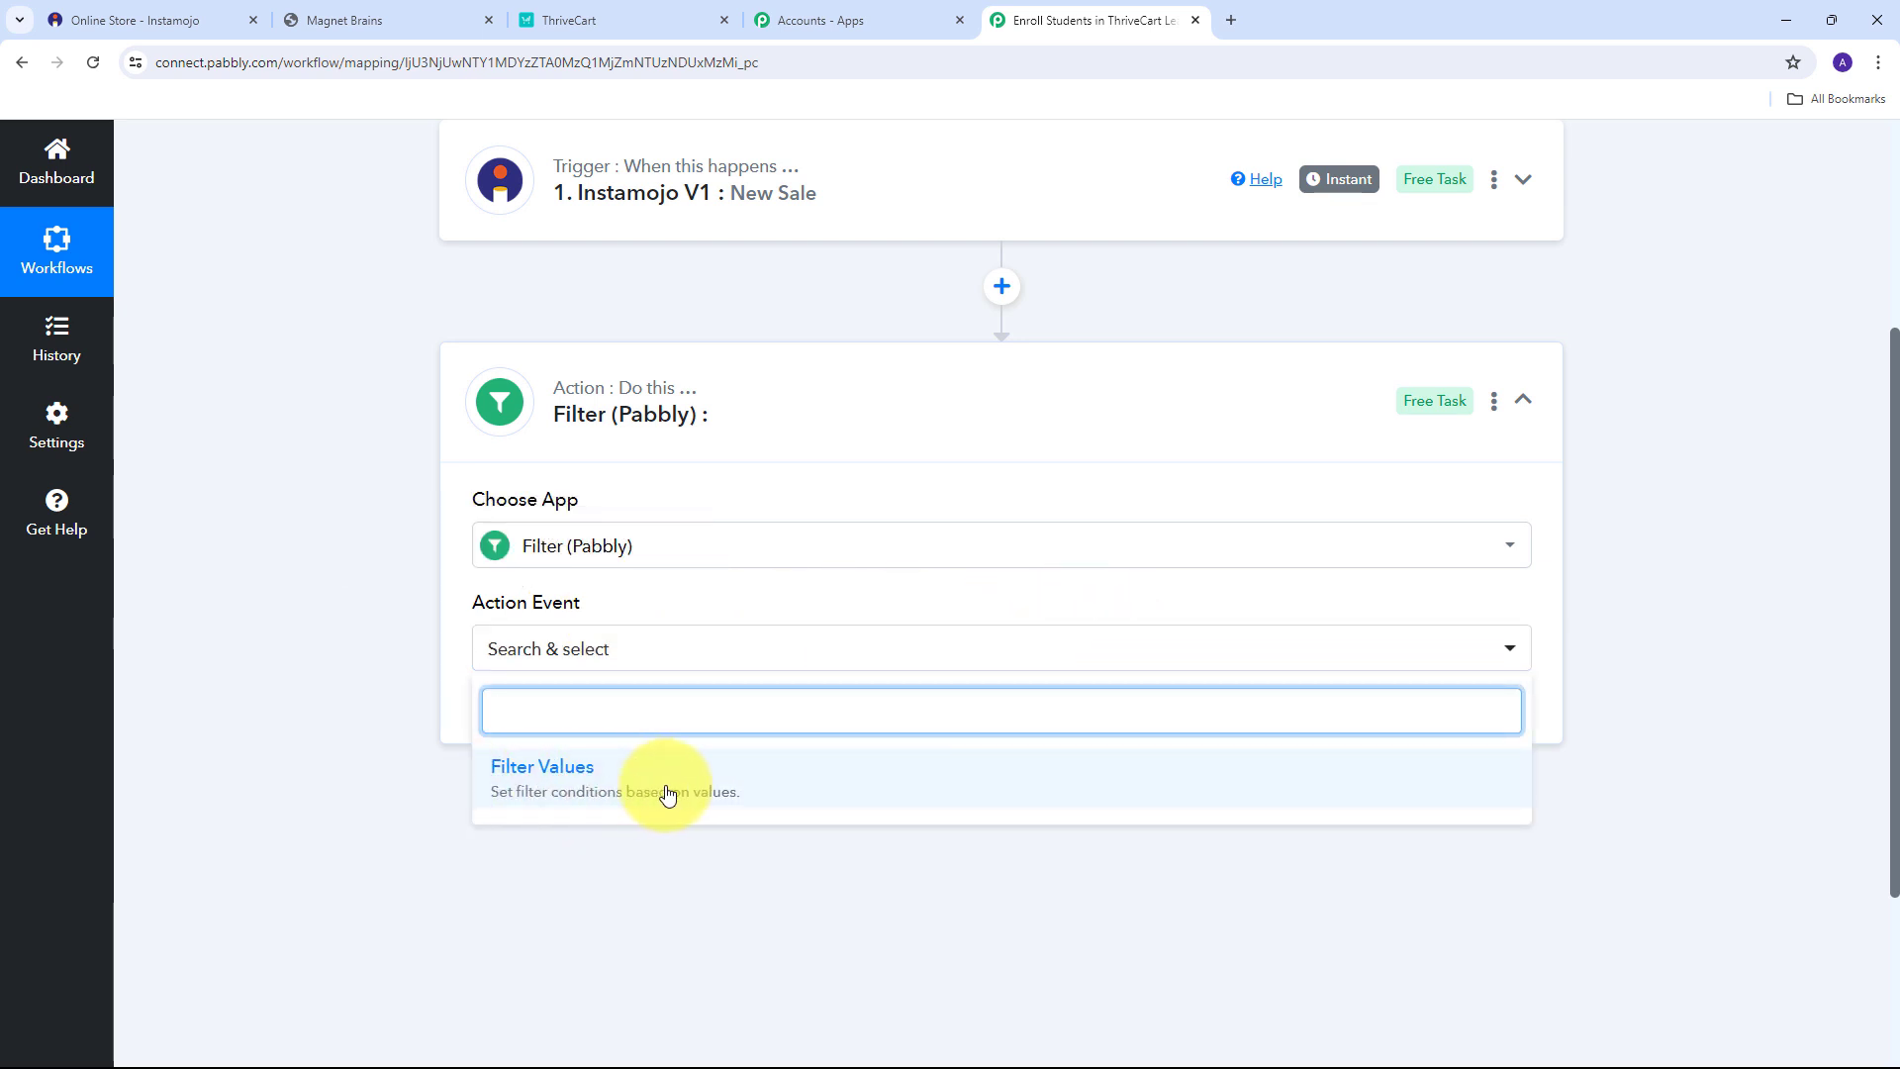
pyautogui.click(557, 789)
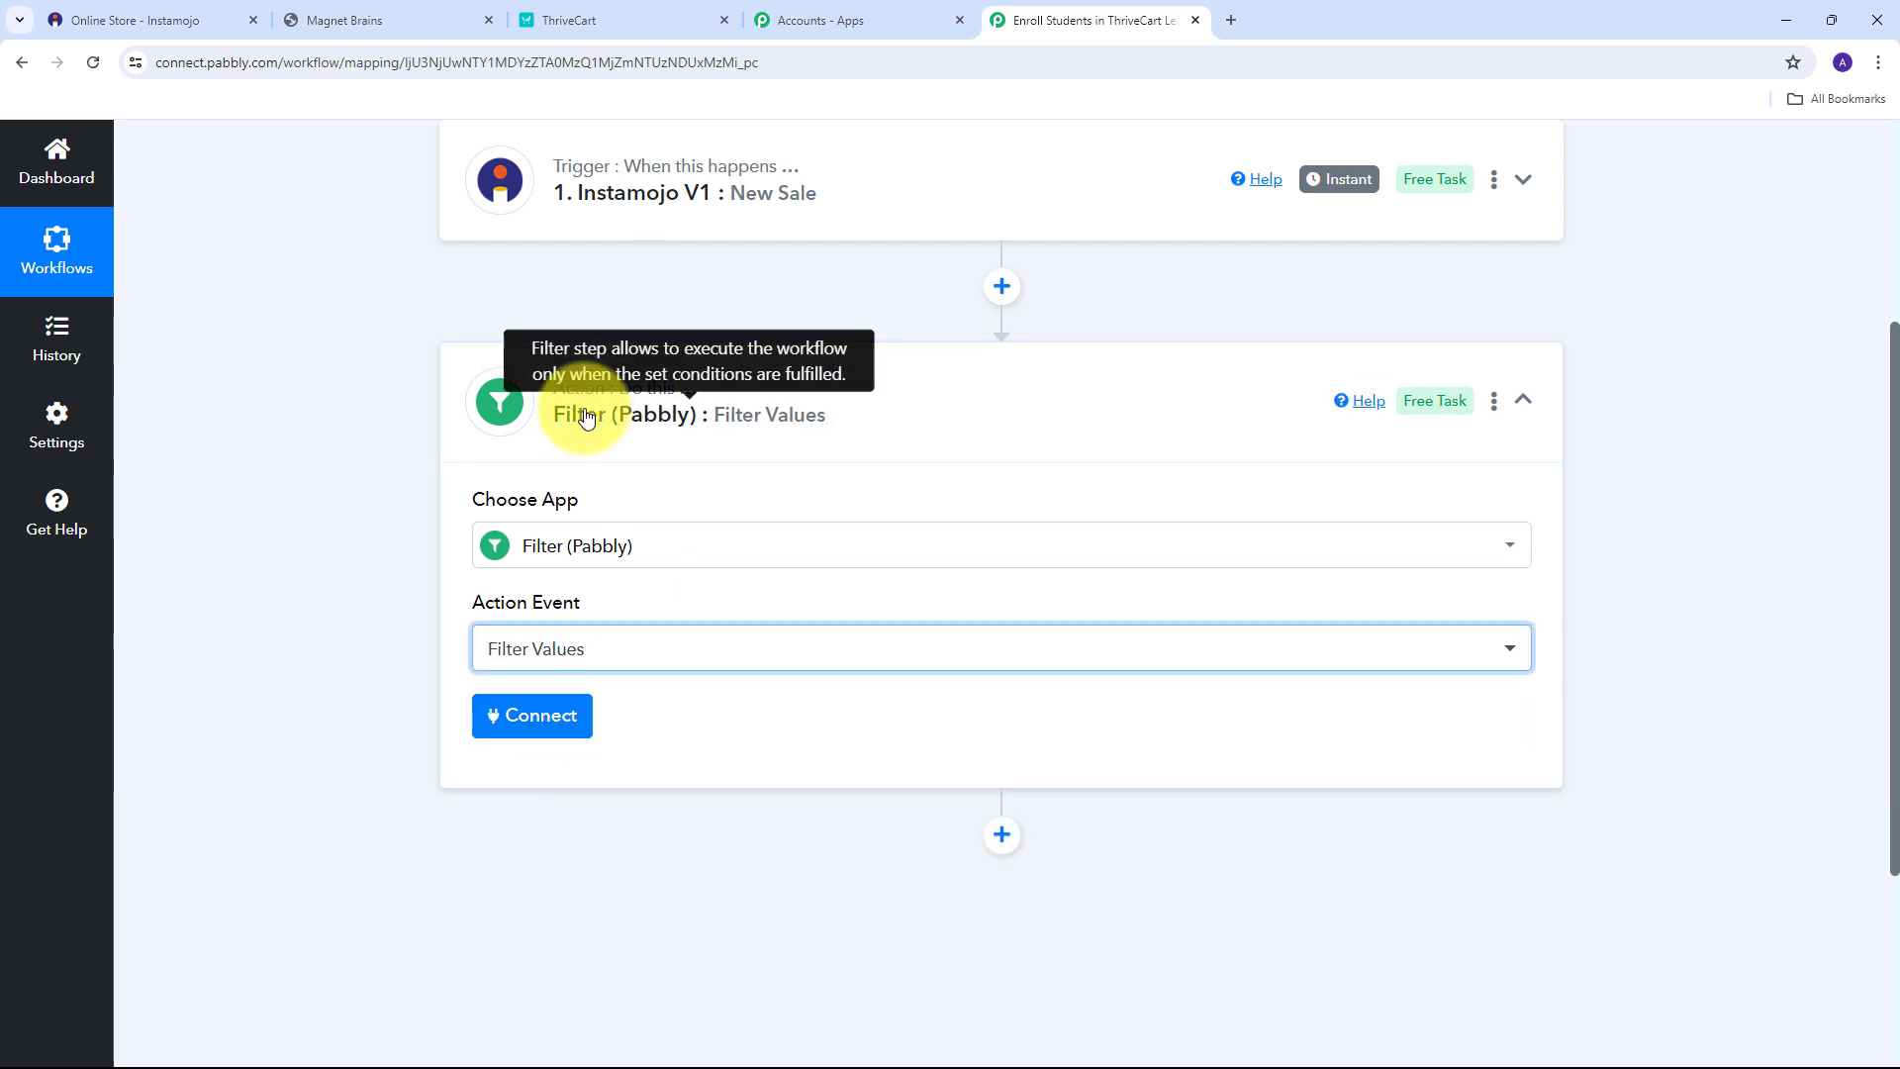
pyautogui.click(523, 731)
# Set the filter condition to 1. Status : Credit Equal to 'Credit'.
pyautogui.scroll(-2, 733, 544)
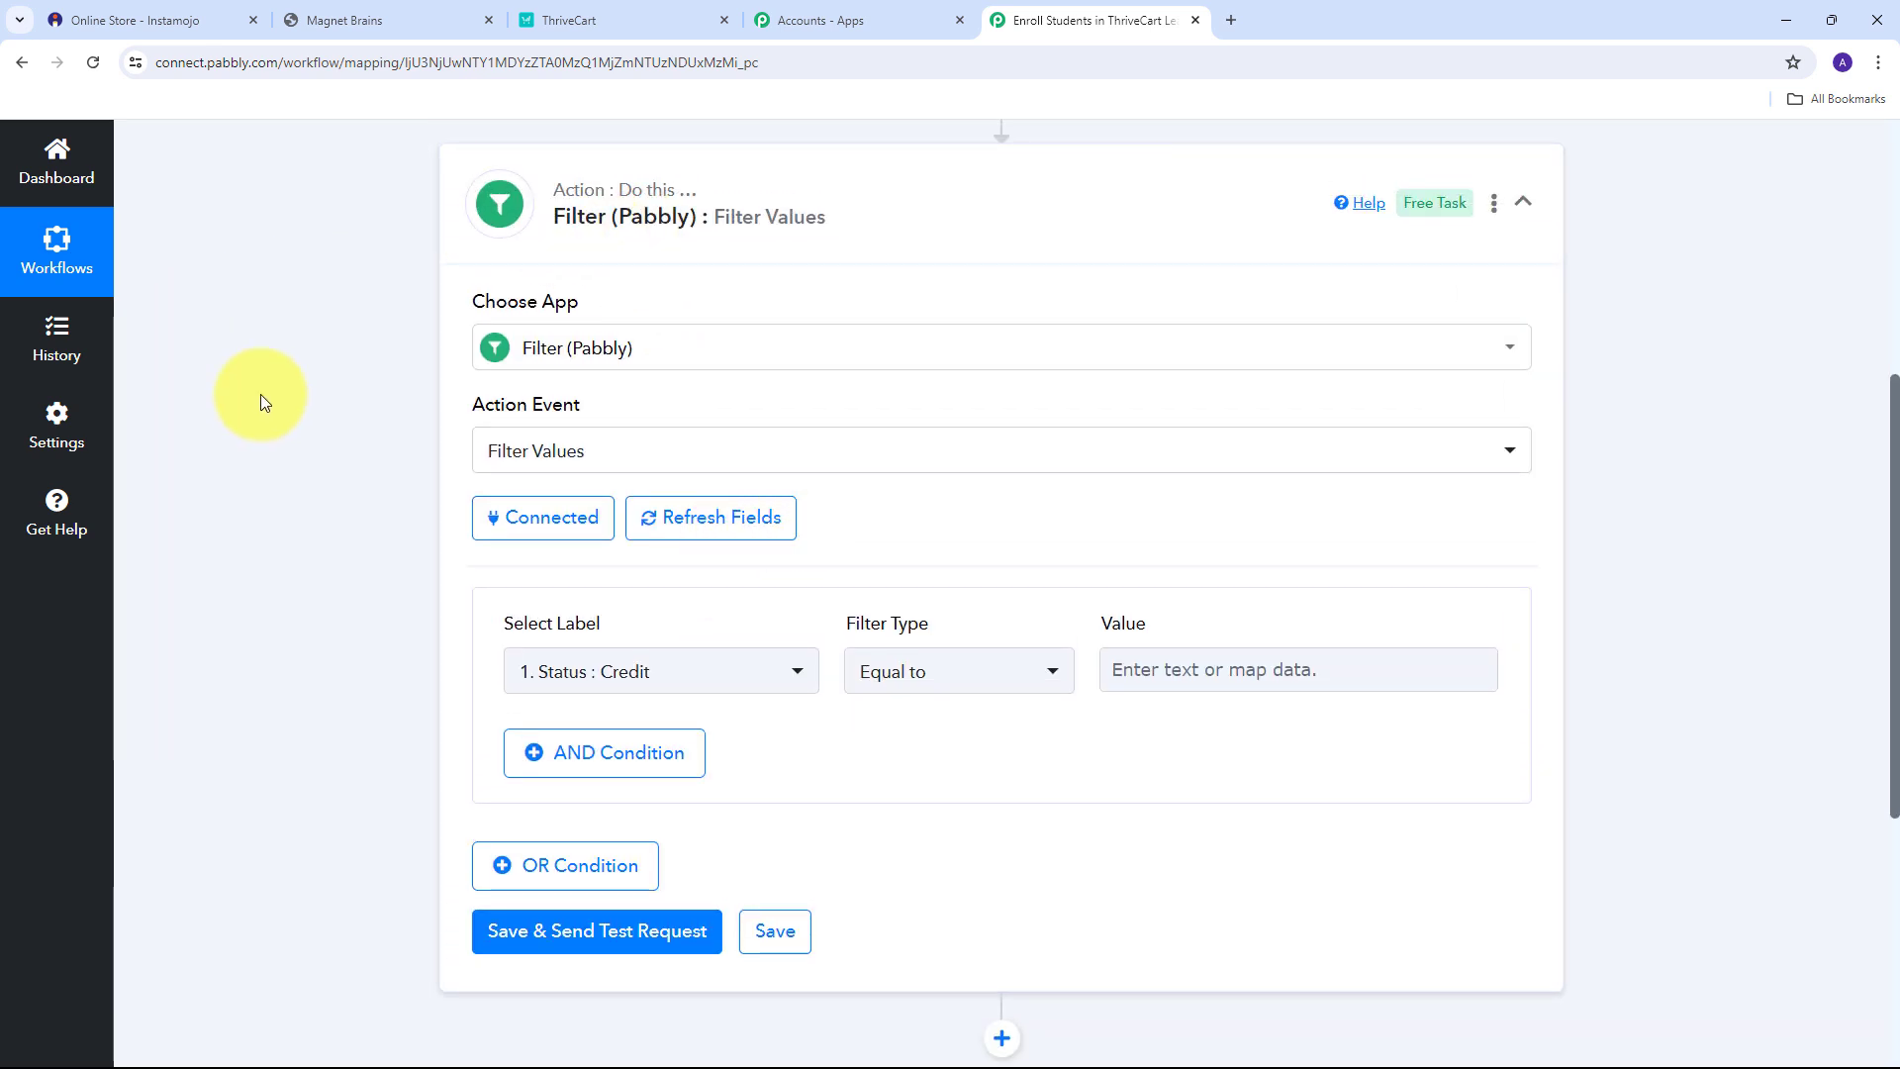
pyautogui.scroll(-1, 325, 472)
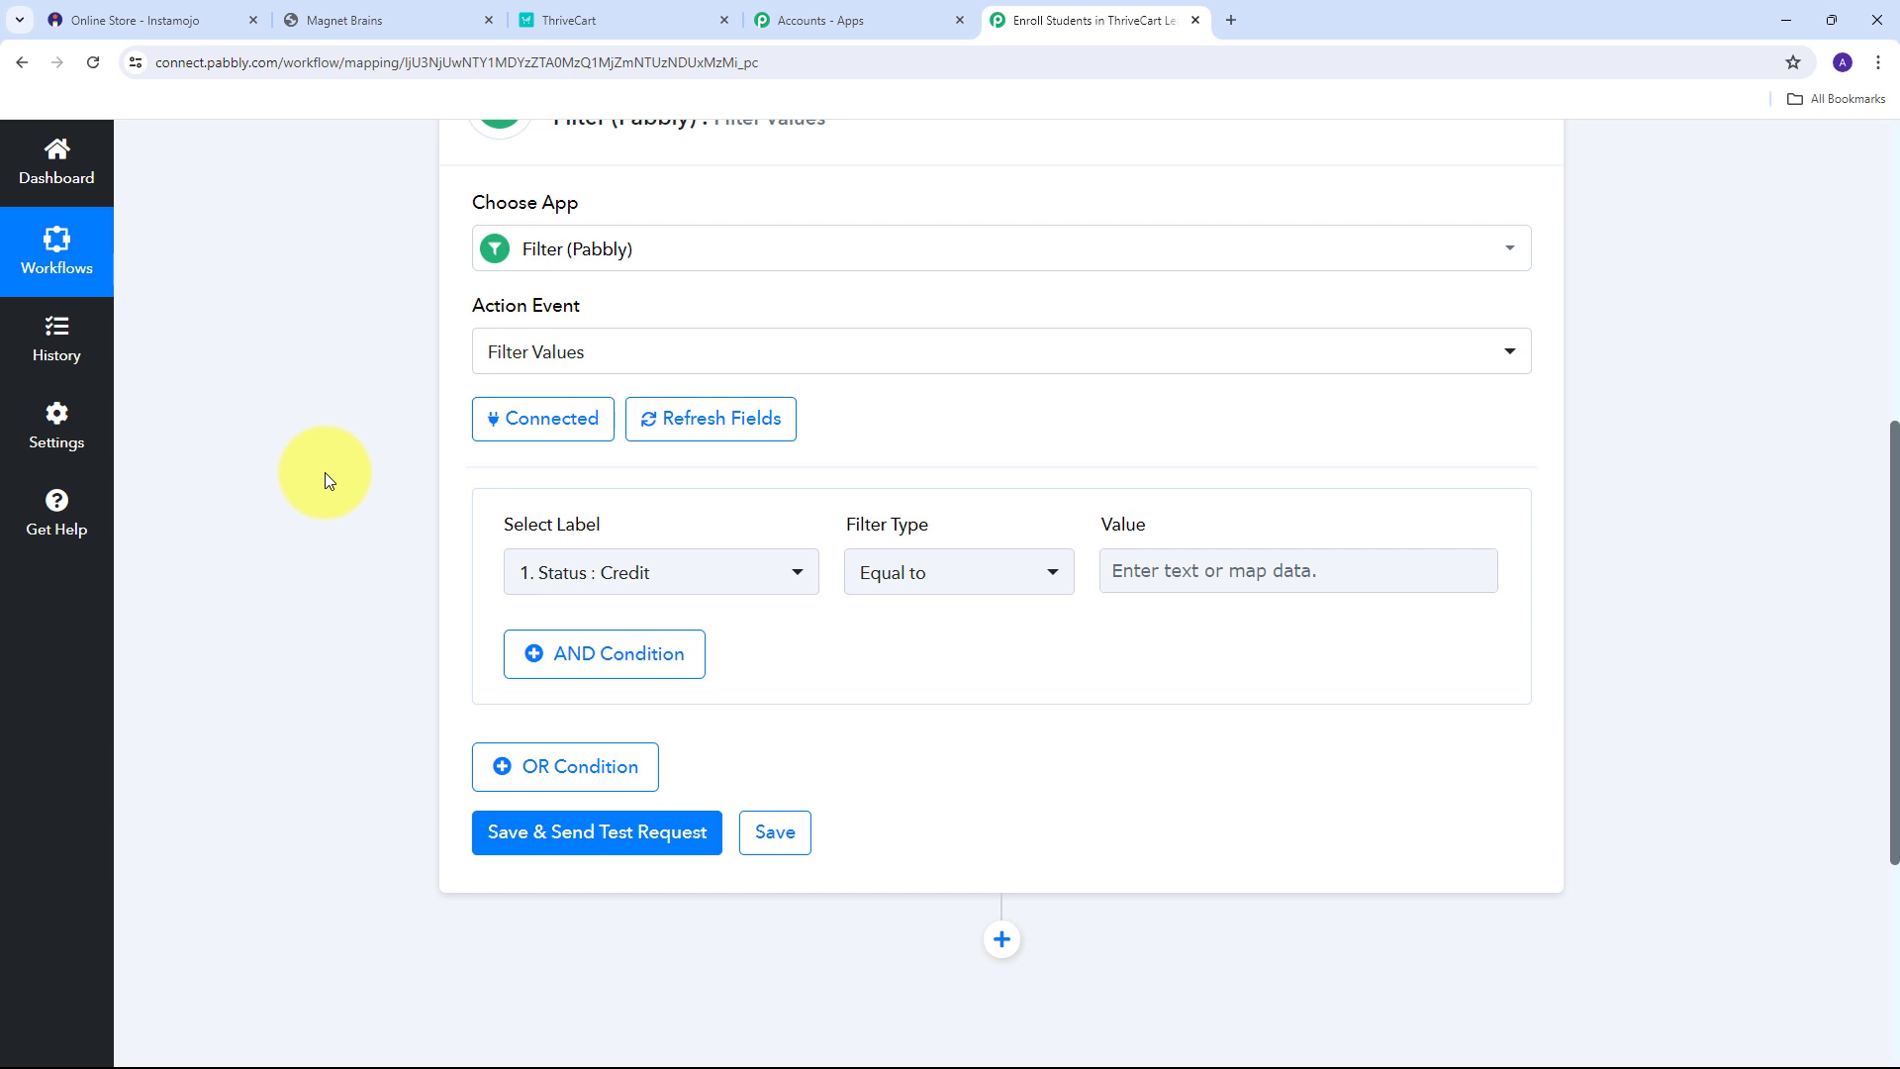
pyautogui.moveTo(521, 532)
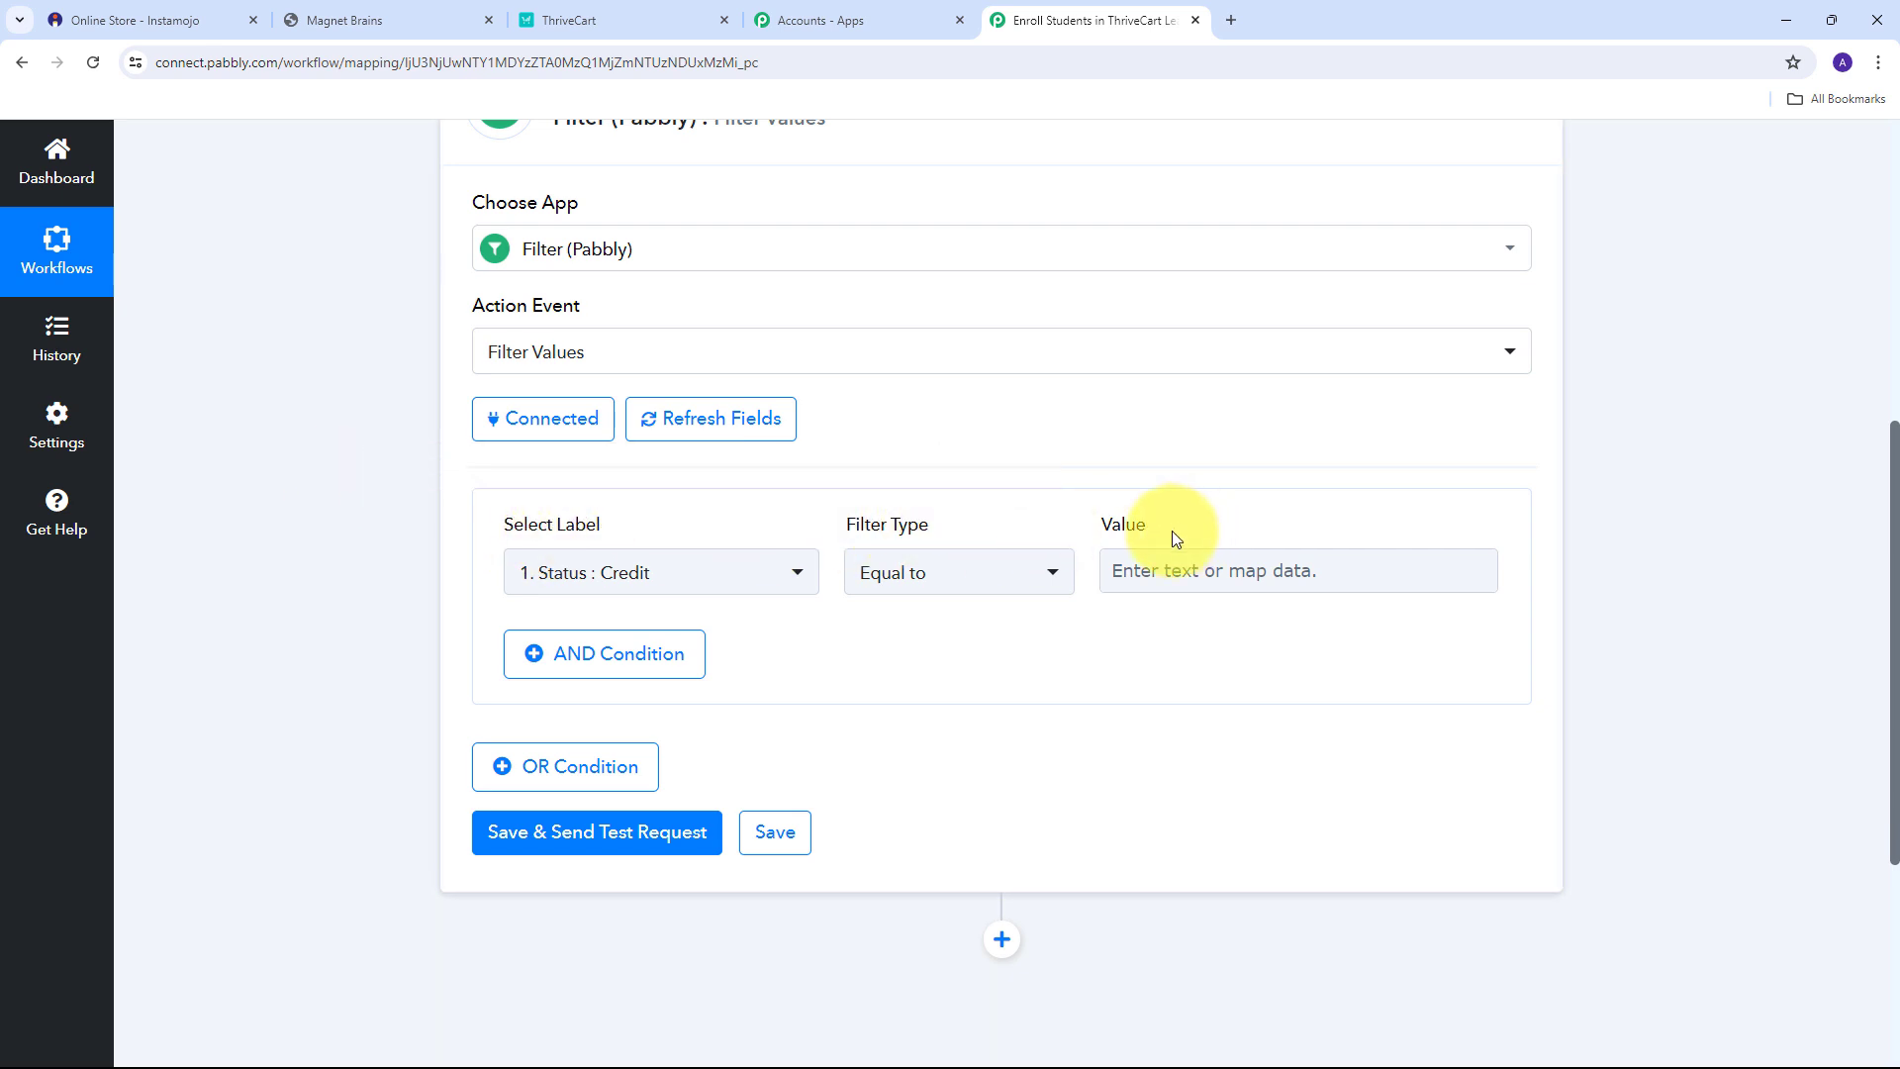
pyautogui.click(787, 566)
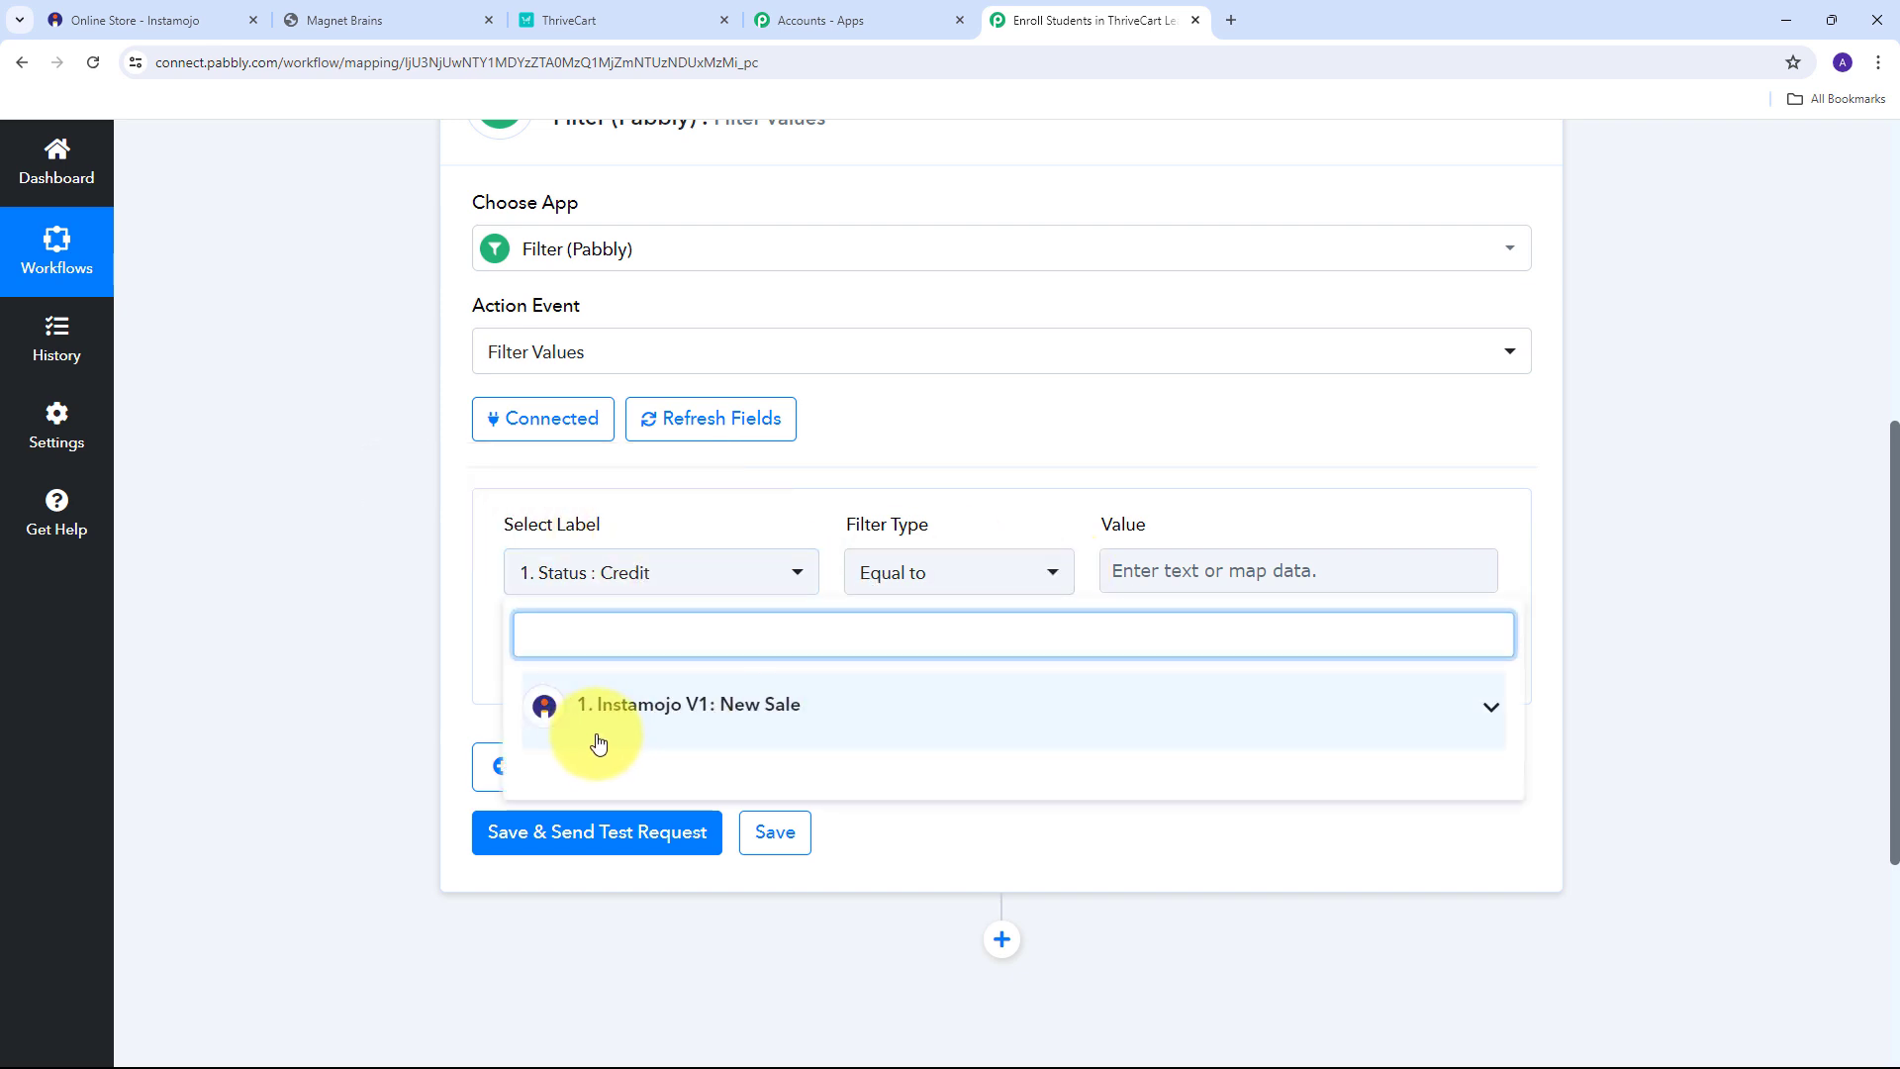
pyautogui.click(982, 730)
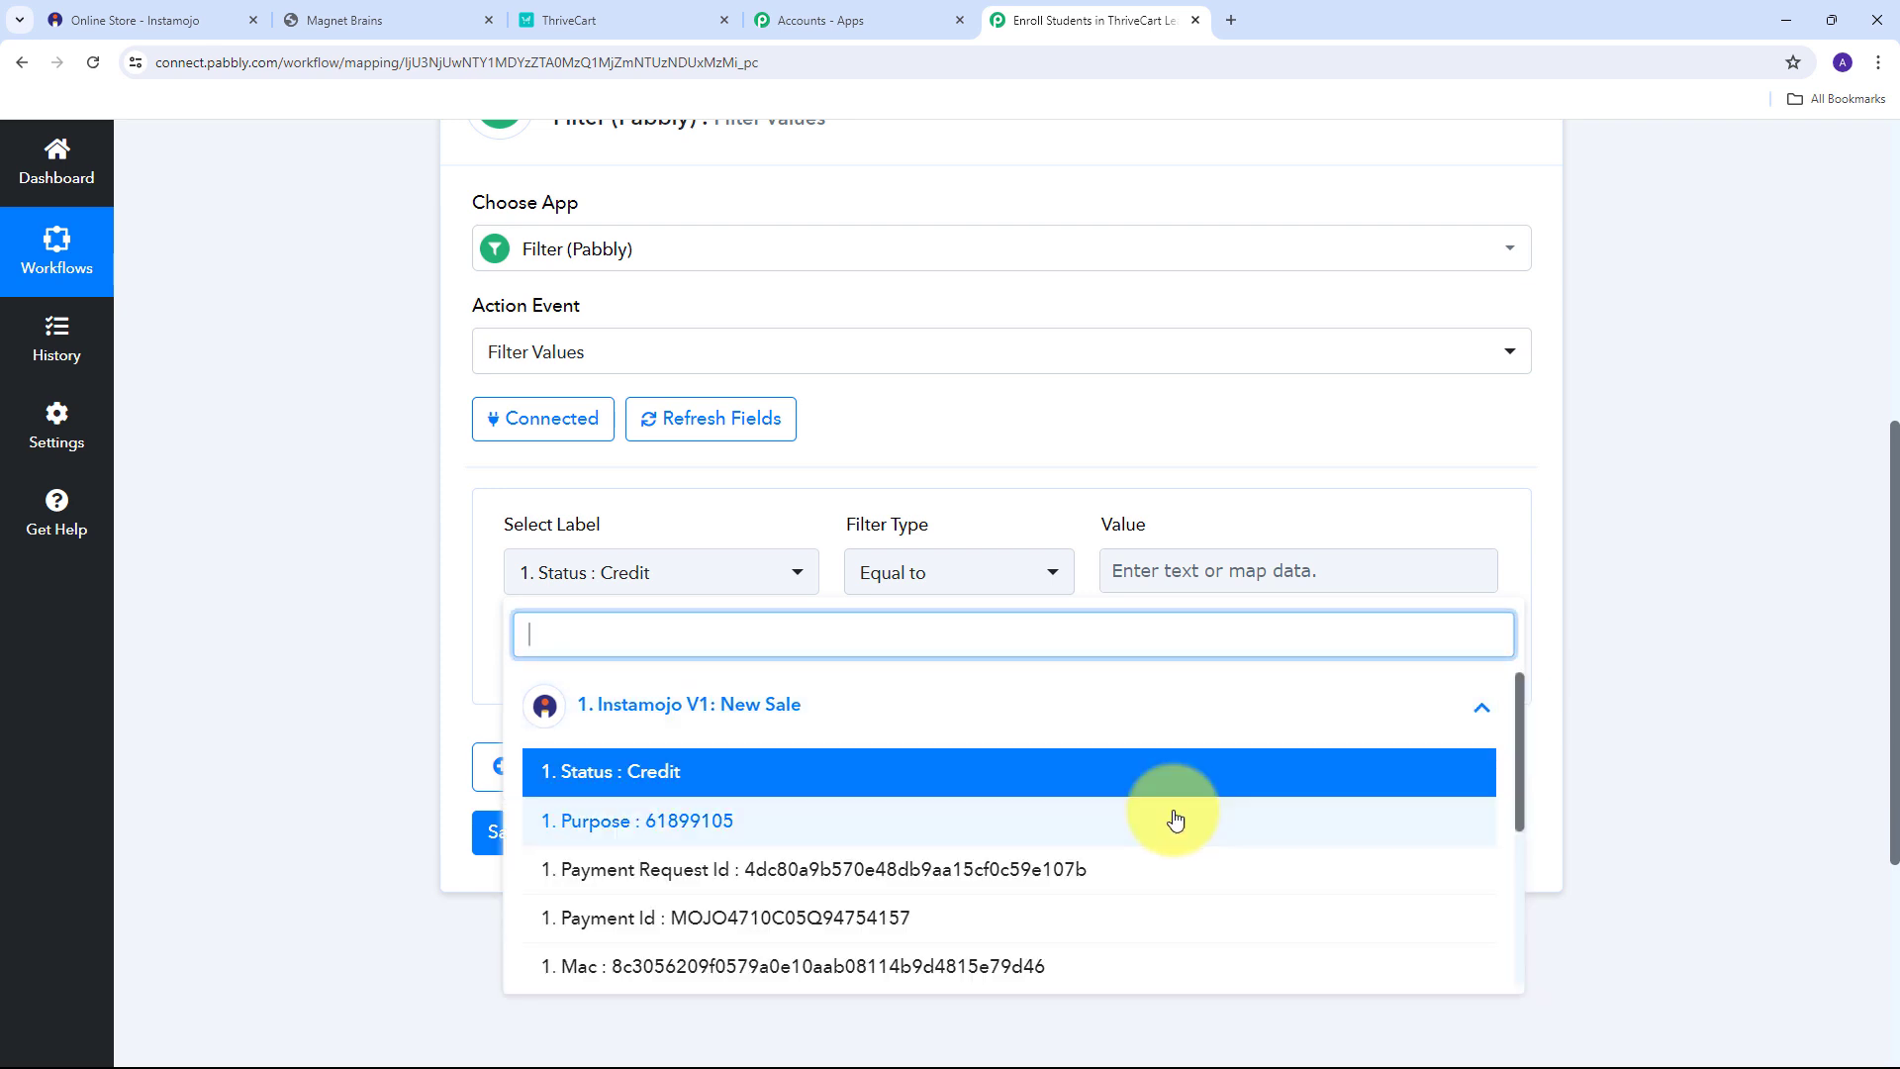
pyautogui.click(630, 782)
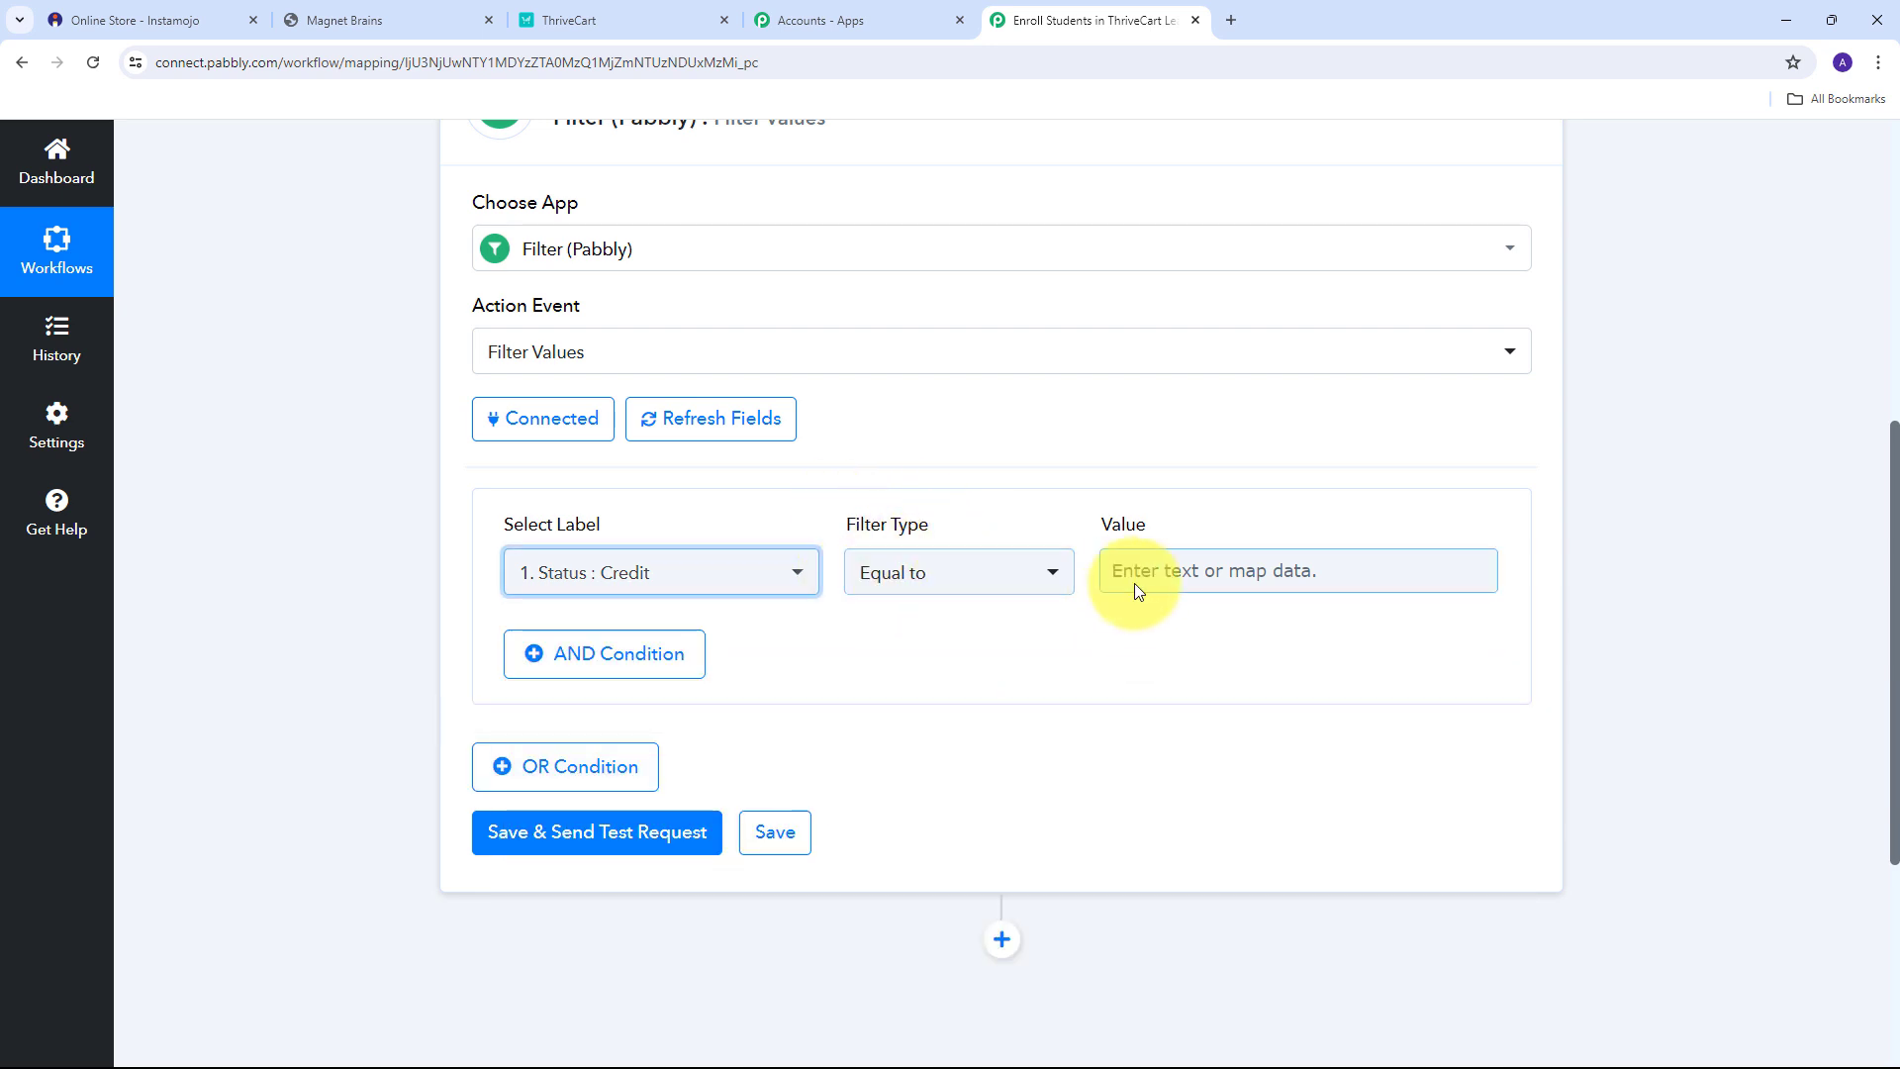
pyautogui.click(1190, 577)
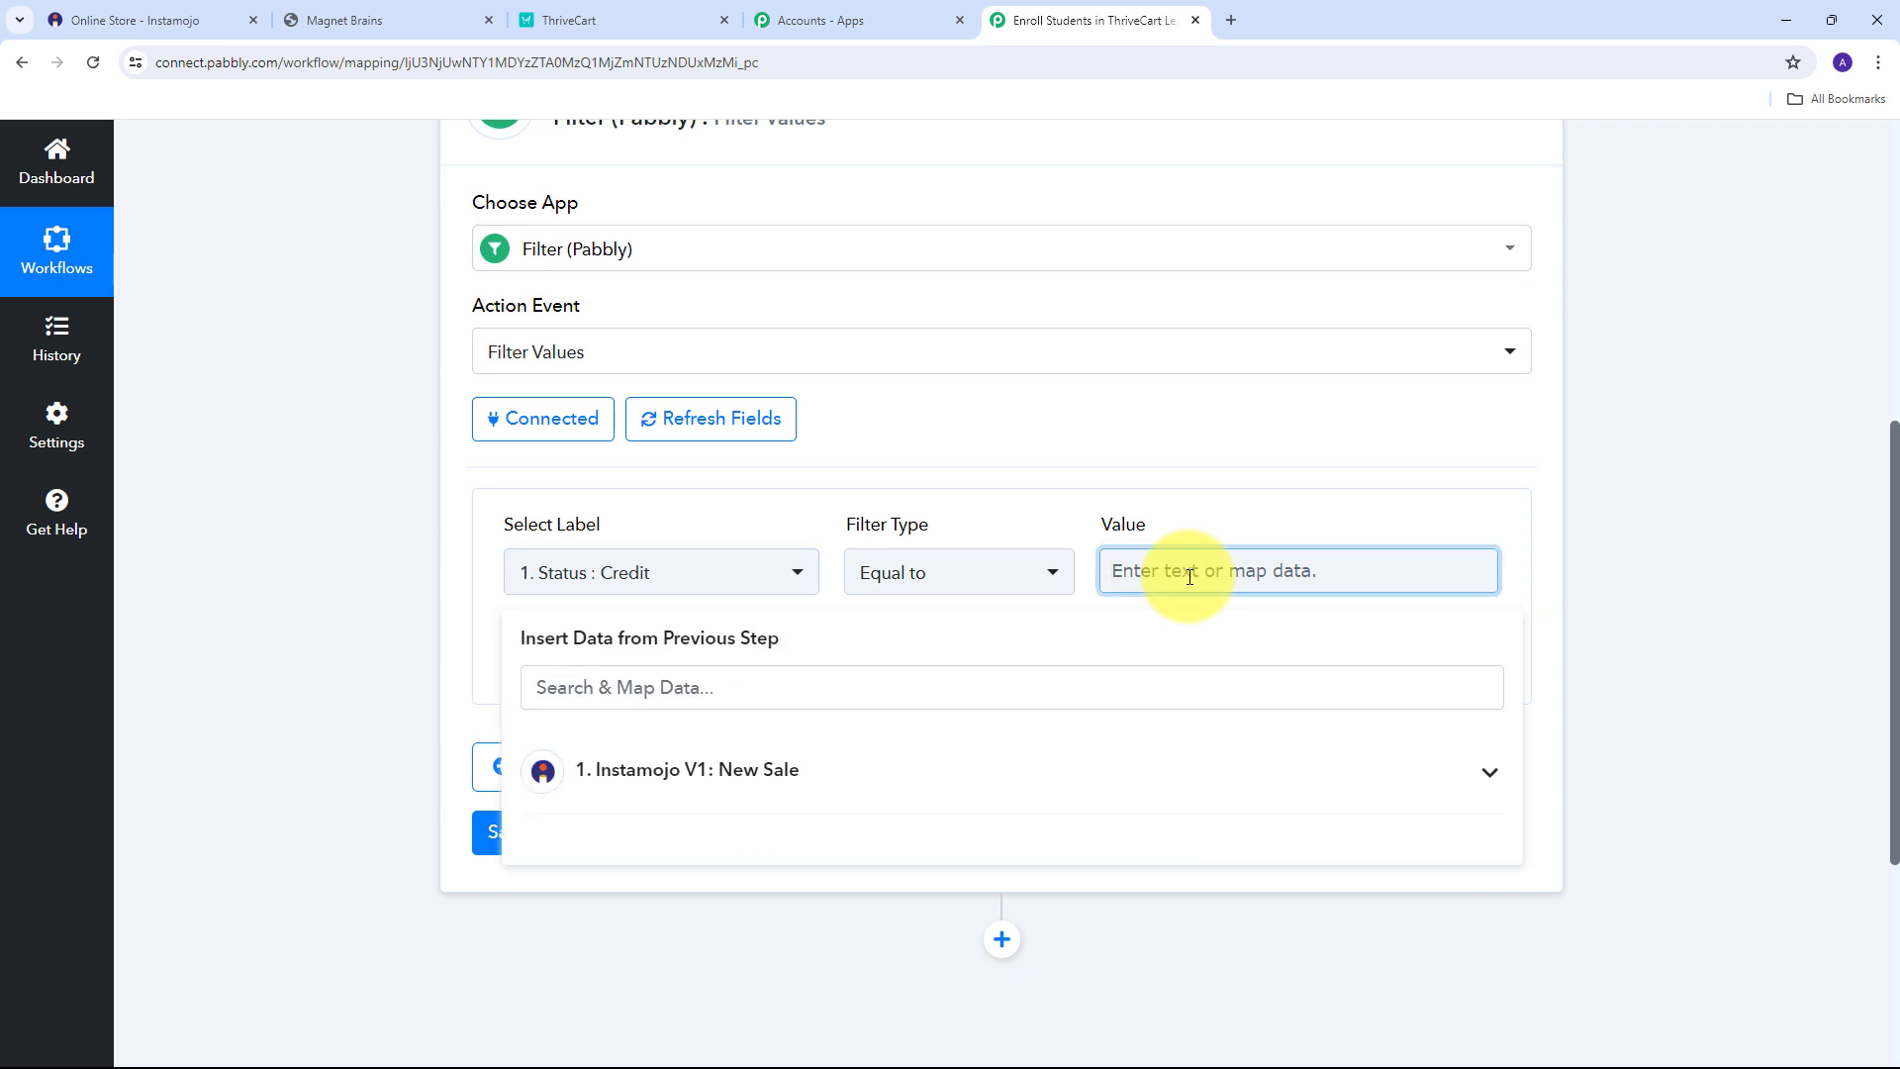
pyautogui.write('Credit')
pyautogui.click(1227, 524)
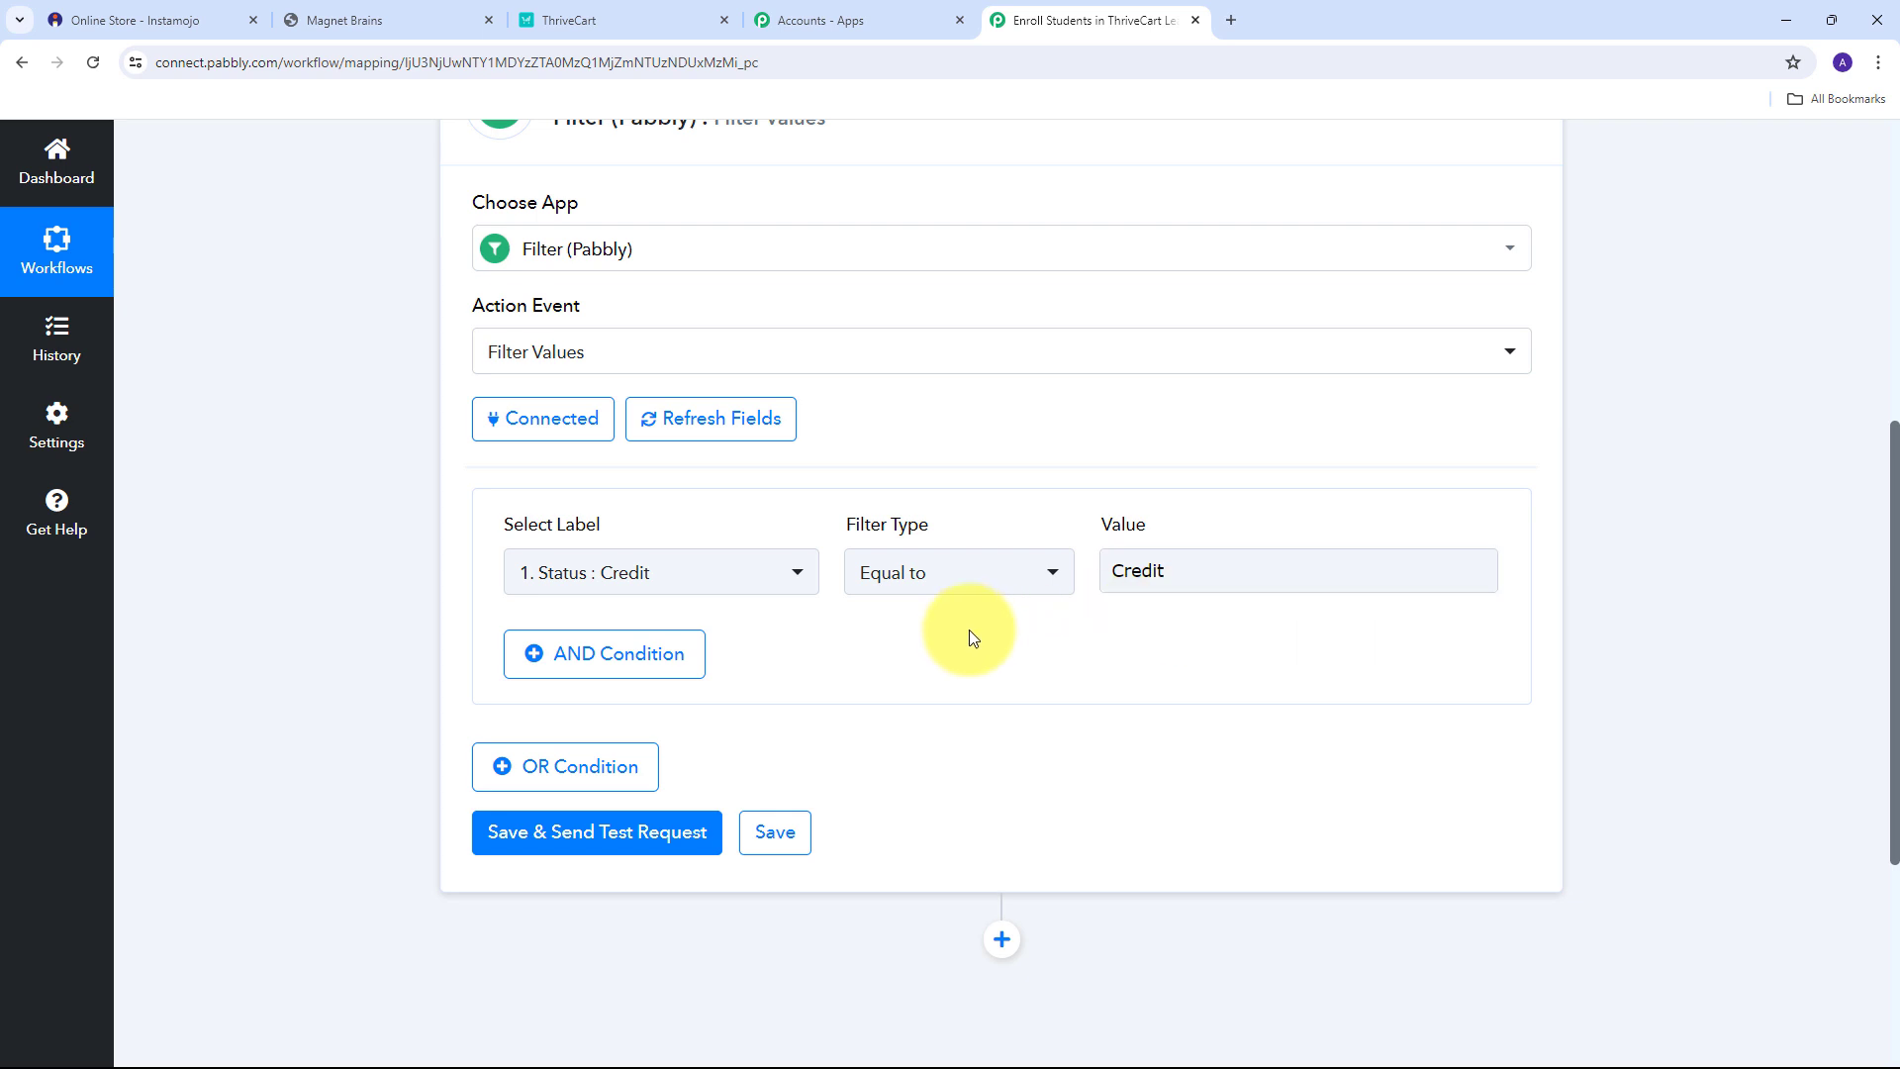
pyautogui.moveTo(857, 509)
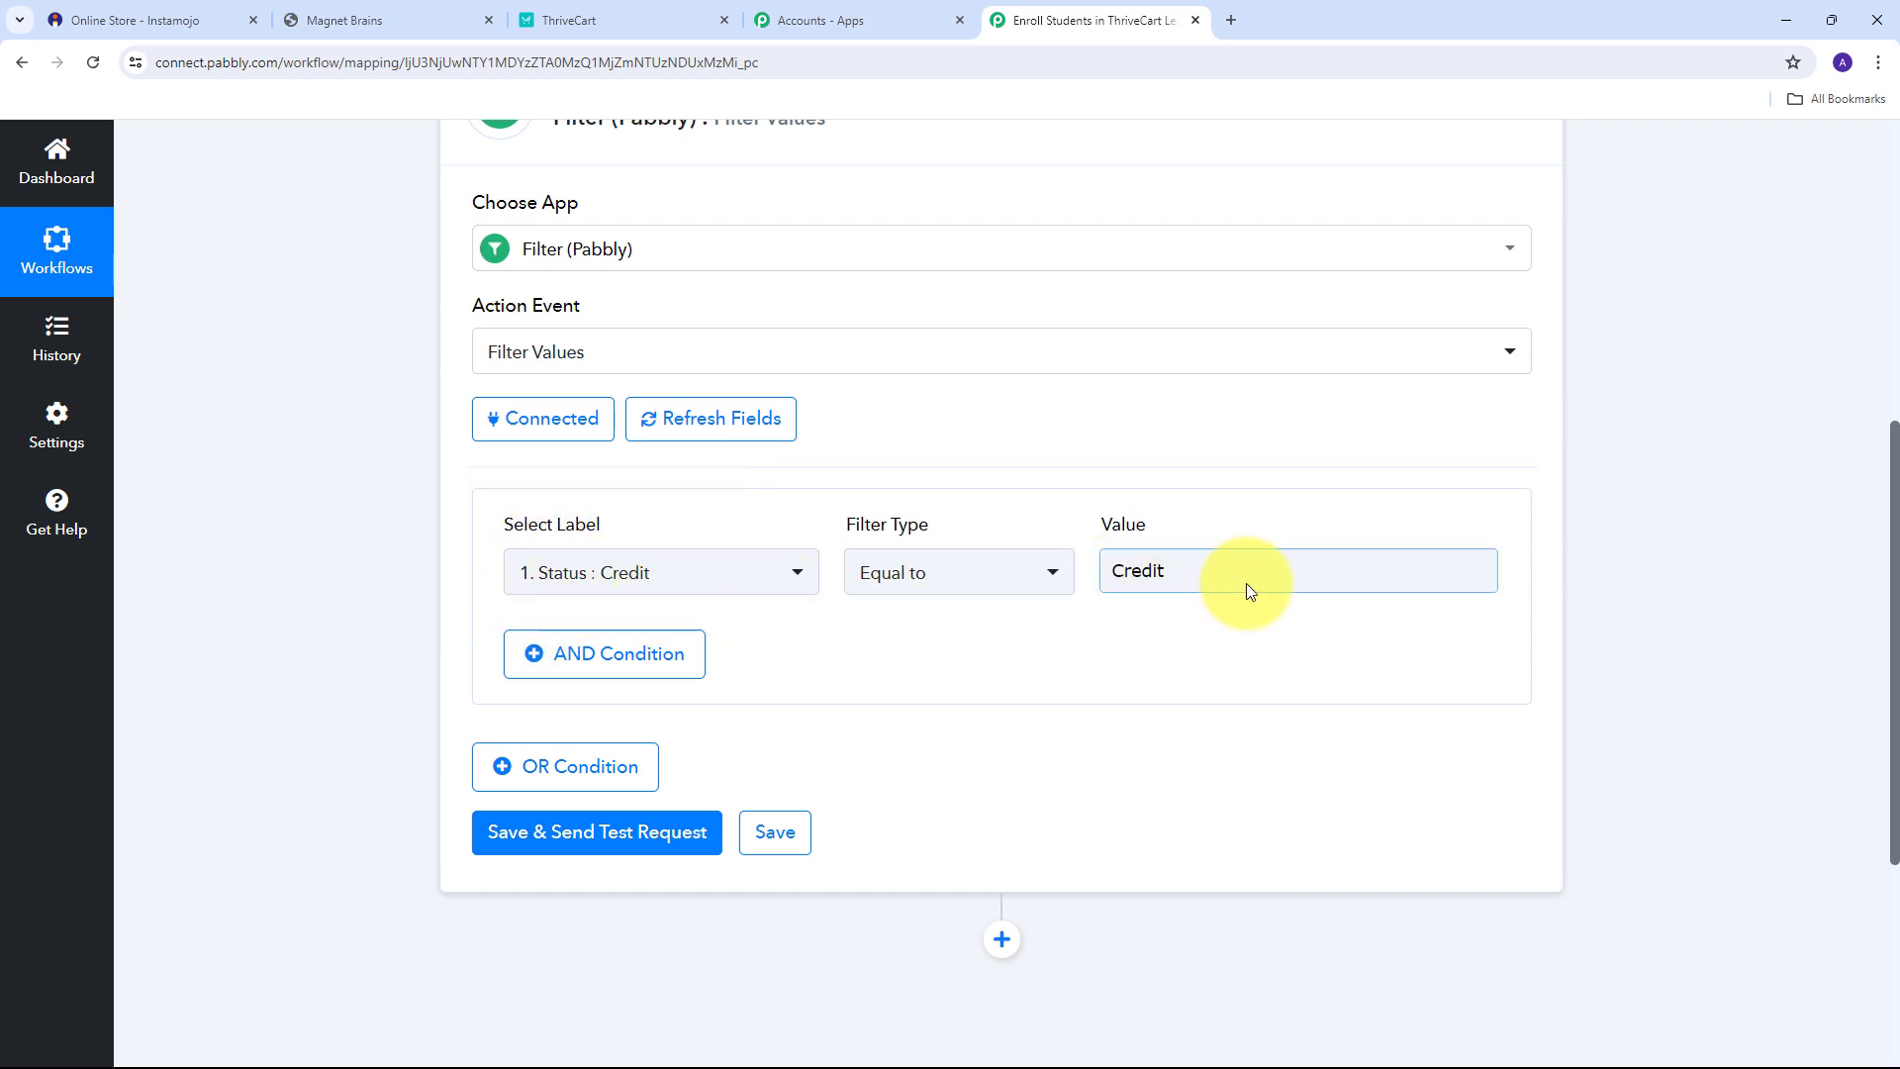
pyautogui.doubleClick(1221, 566)
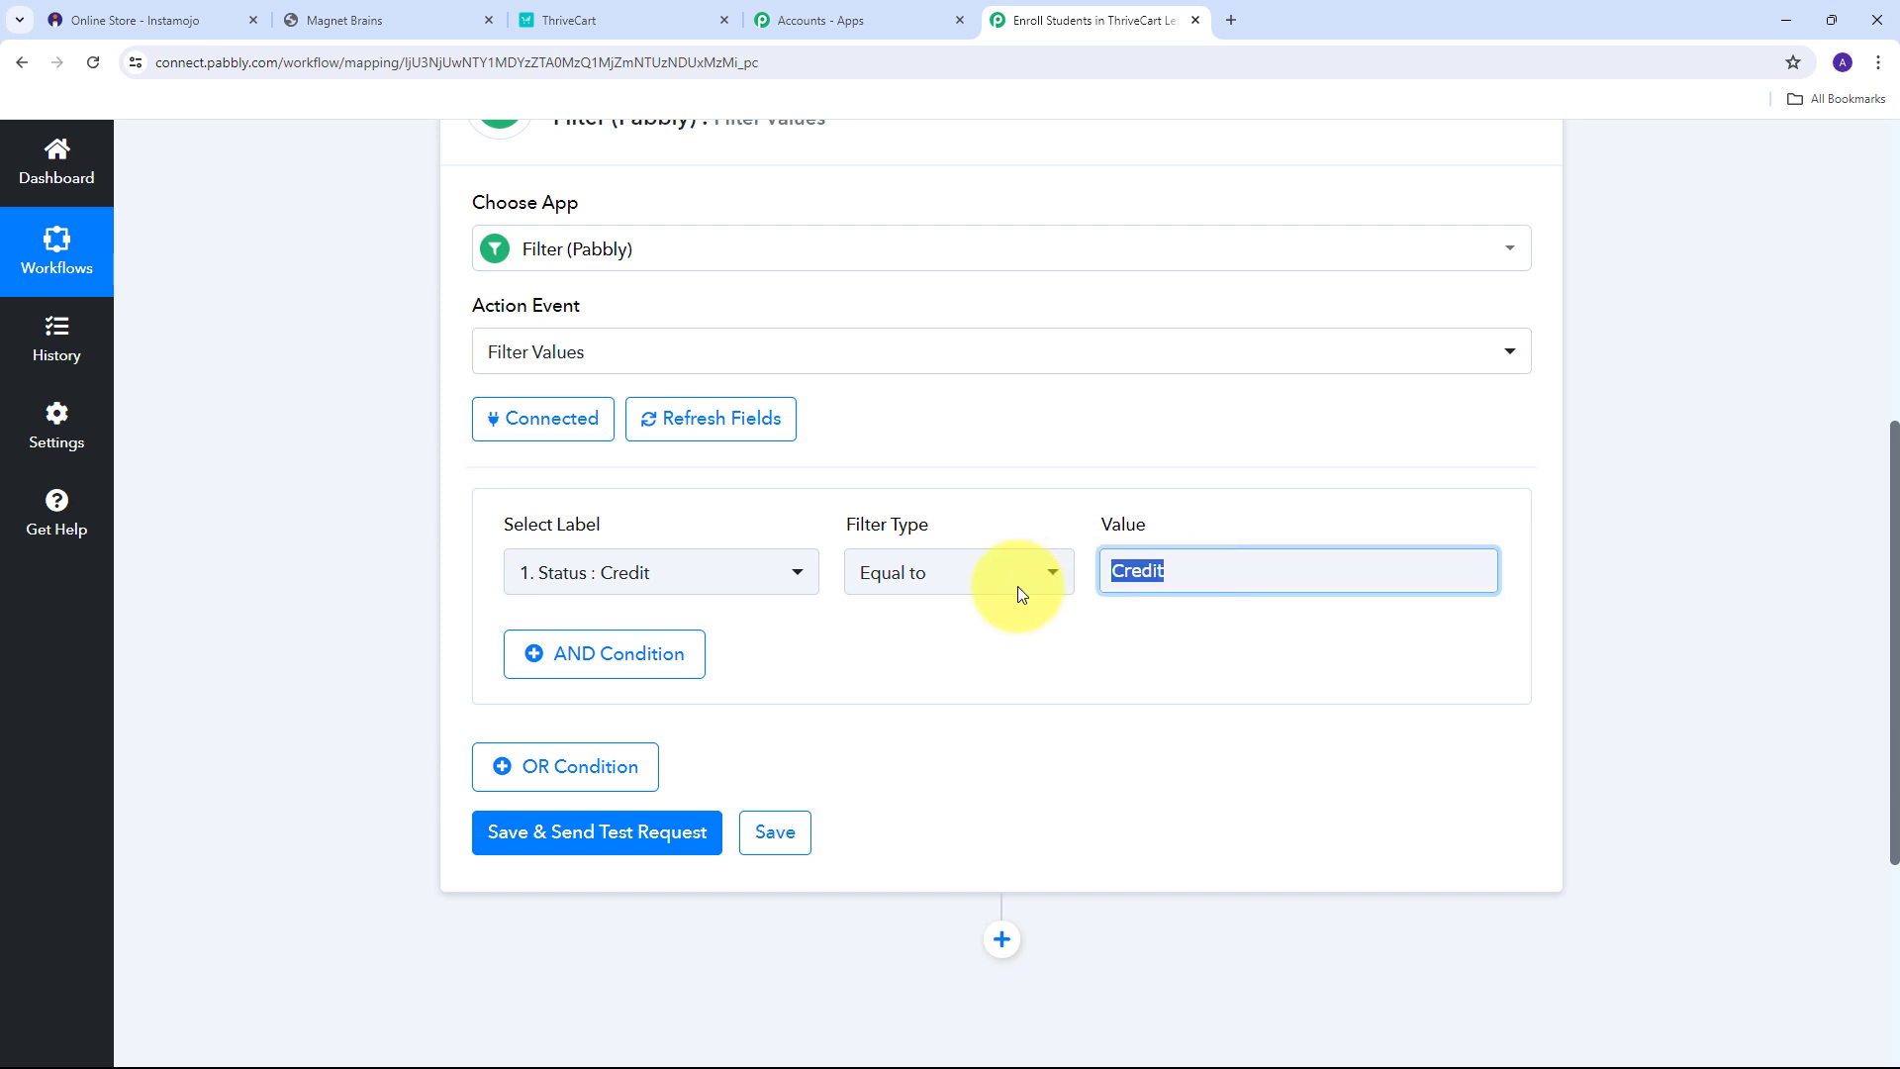
pyautogui.click(941, 467)
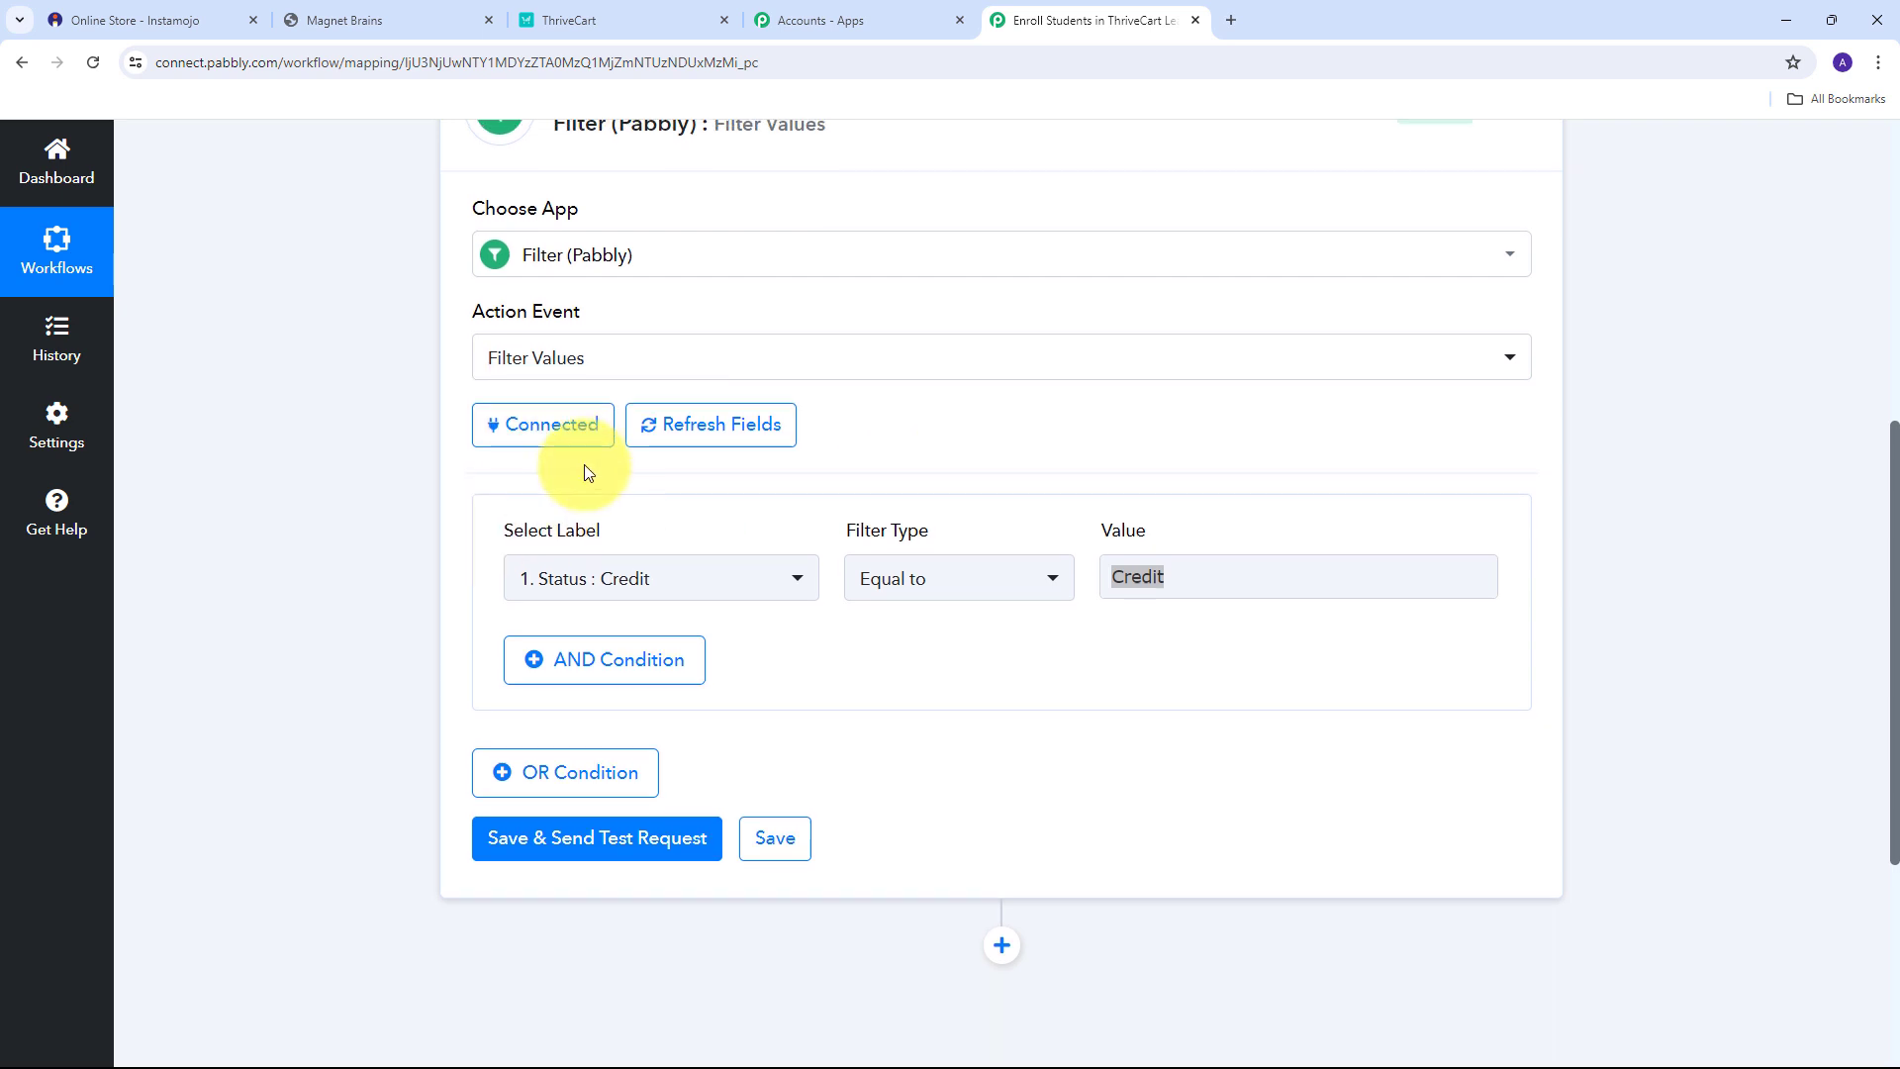
pyautogui.scroll(1, 515, 594)
pyautogui.scroll(-1, 740, 644)
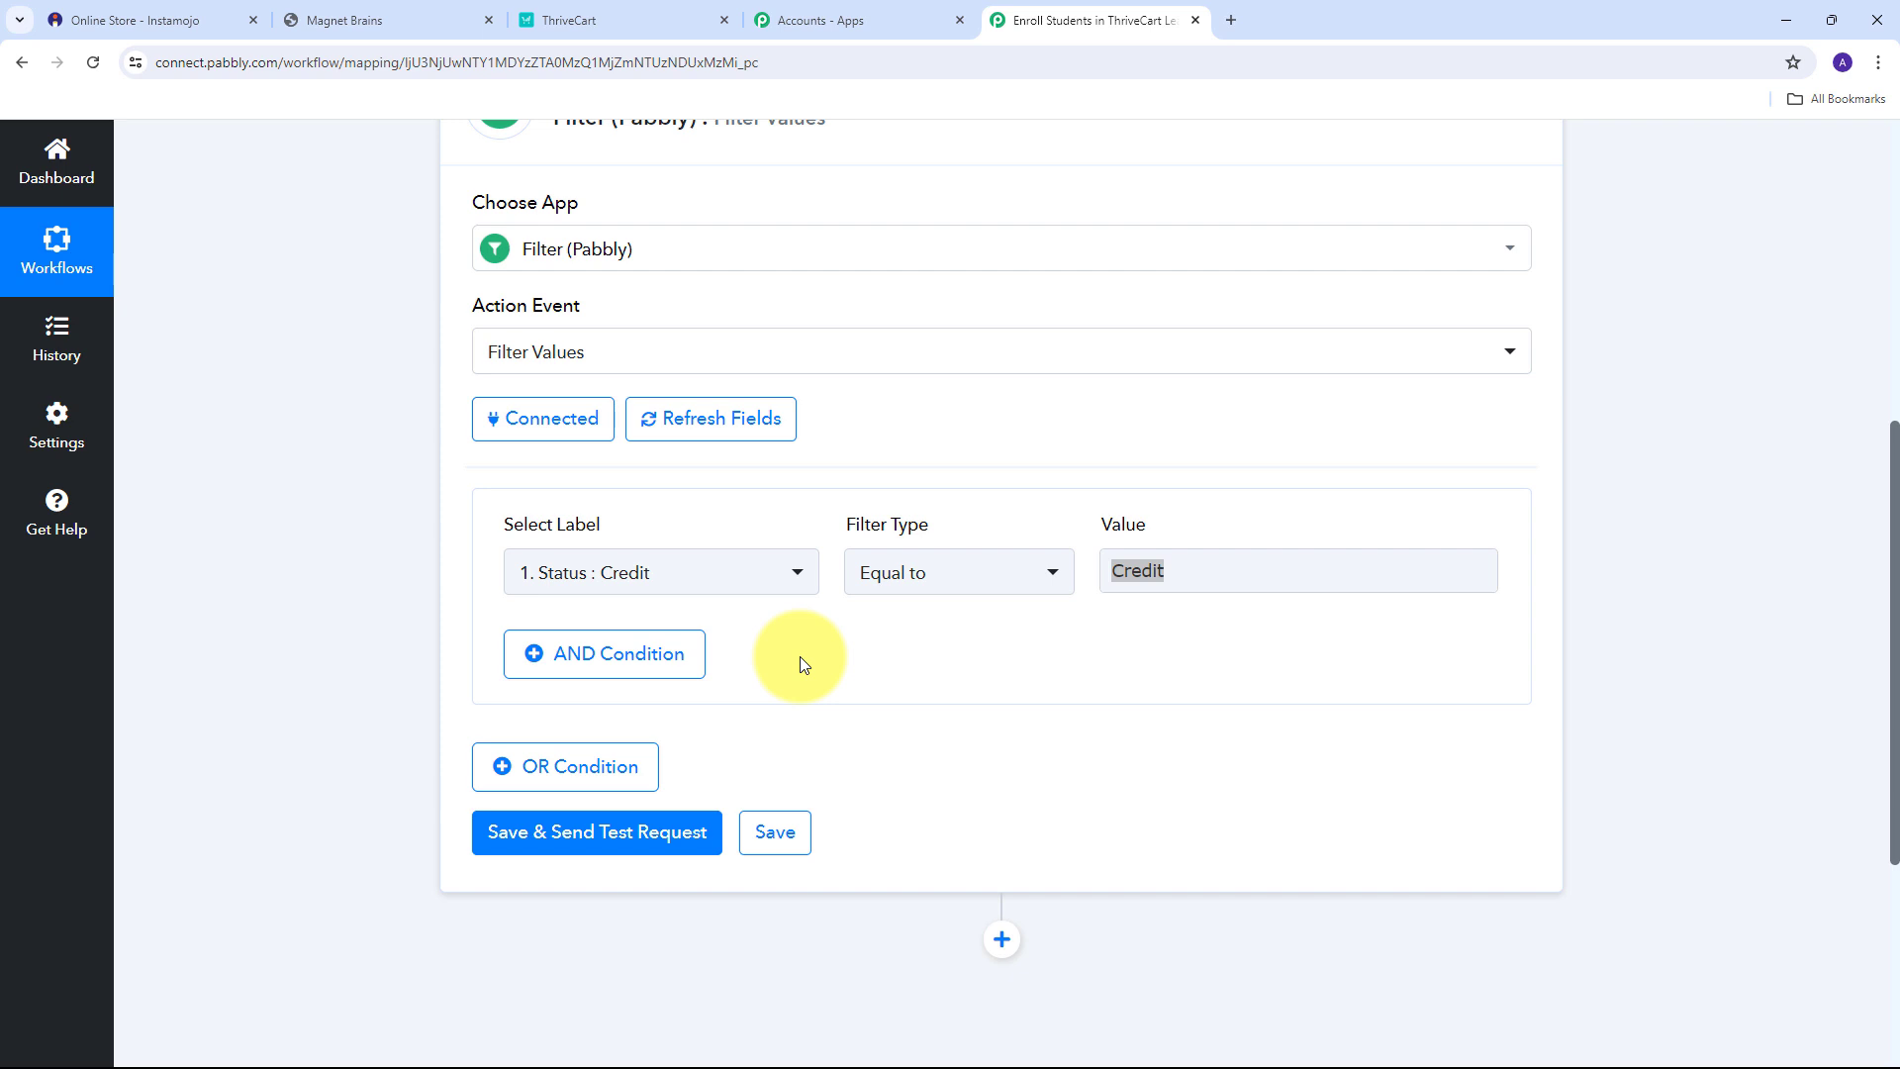
pyautogui.scroll(-2, 440, 552)
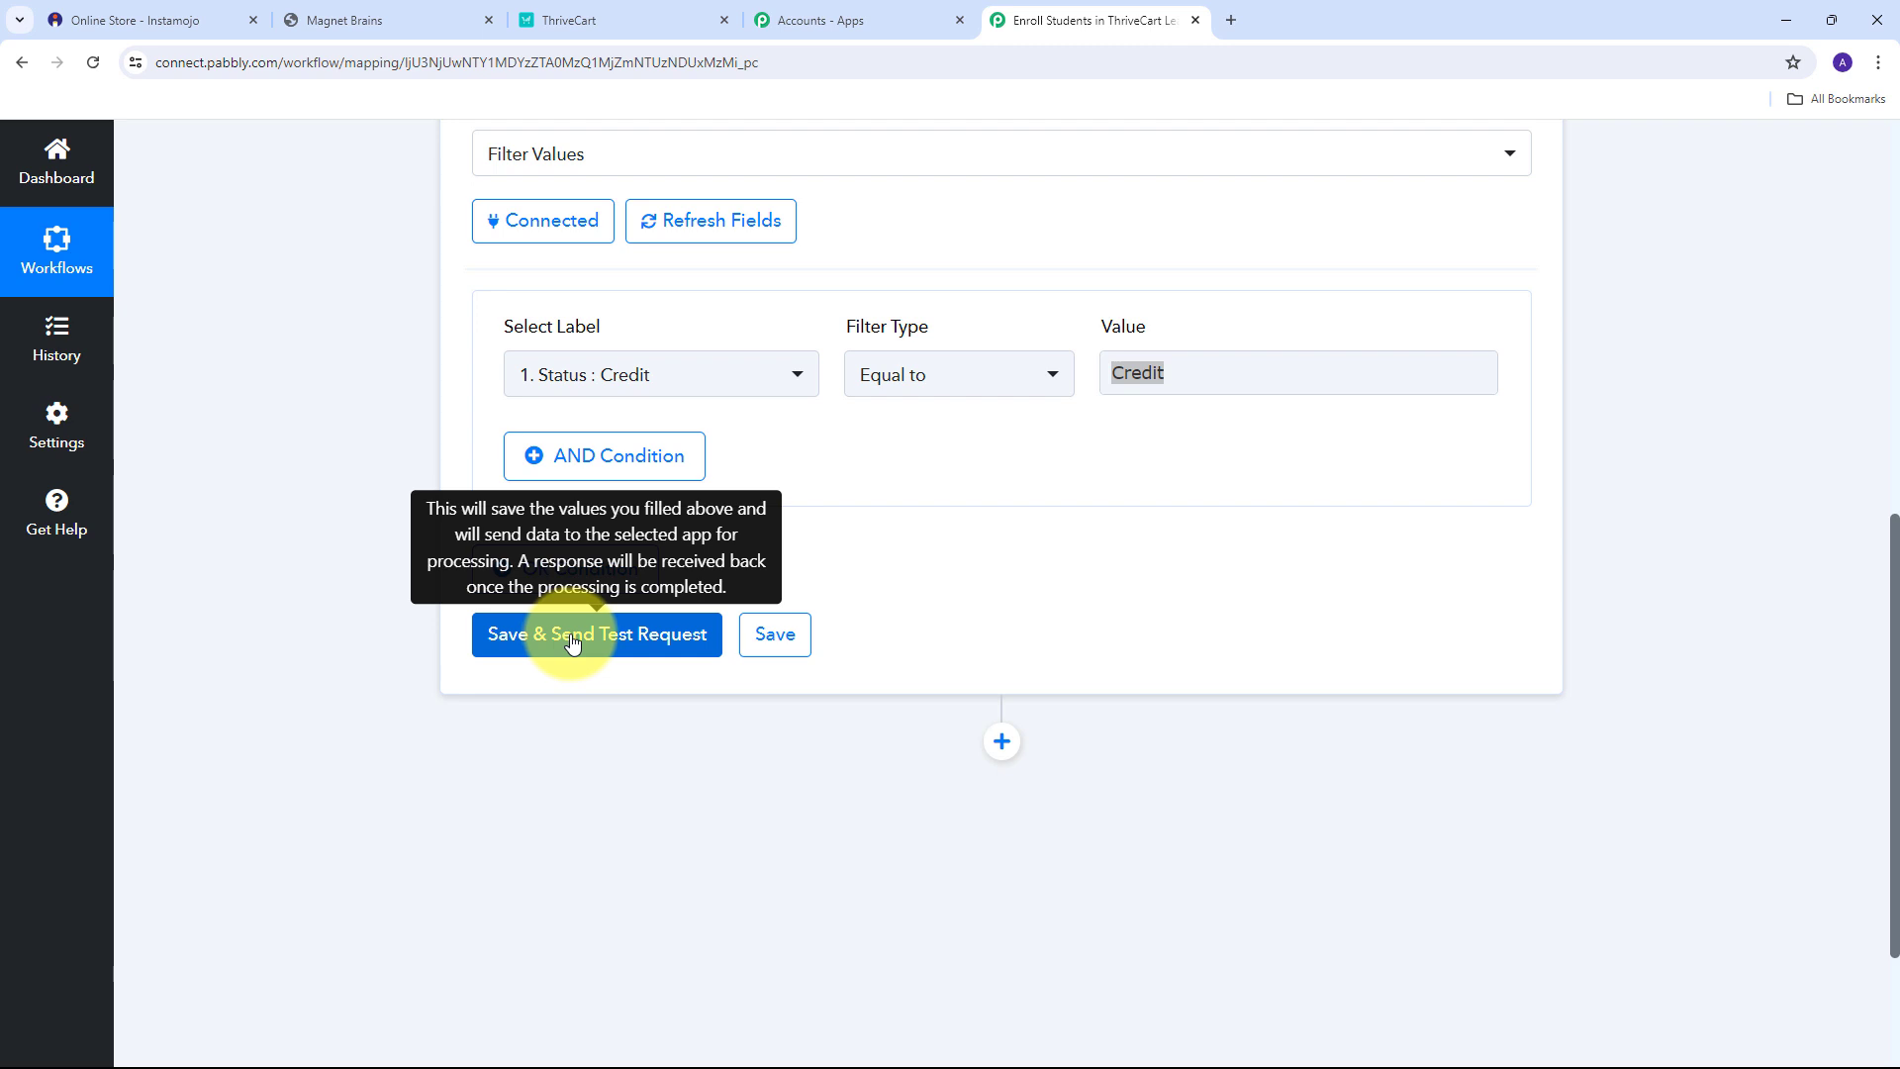
# Save and test the filter step, confirming status success and 'Condition is true'.
pyautogui.click(648, 635)
pyautogui.scroll(-1, 1108, 530)
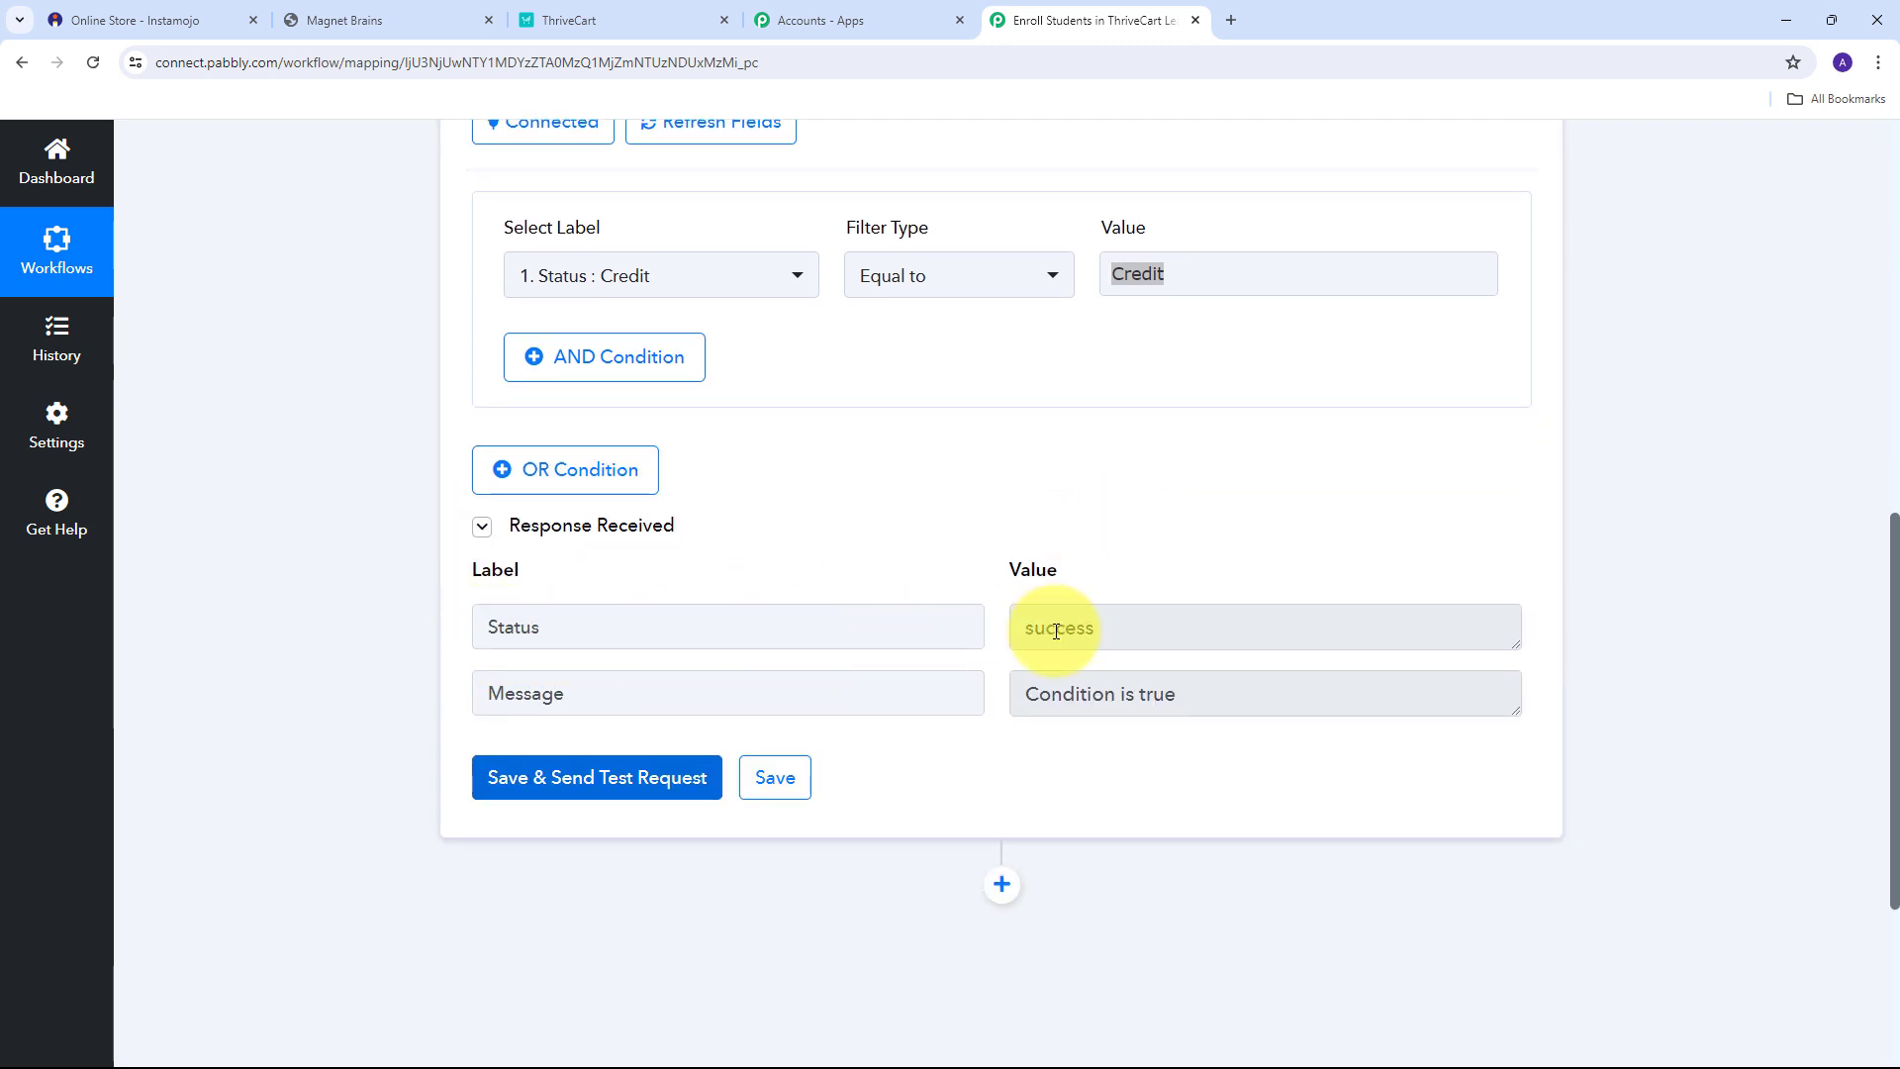
pyautogui.click(1332, 631)
pyautogui.moveTo(1332, 631); pyautogui.dragTo(950, 628)
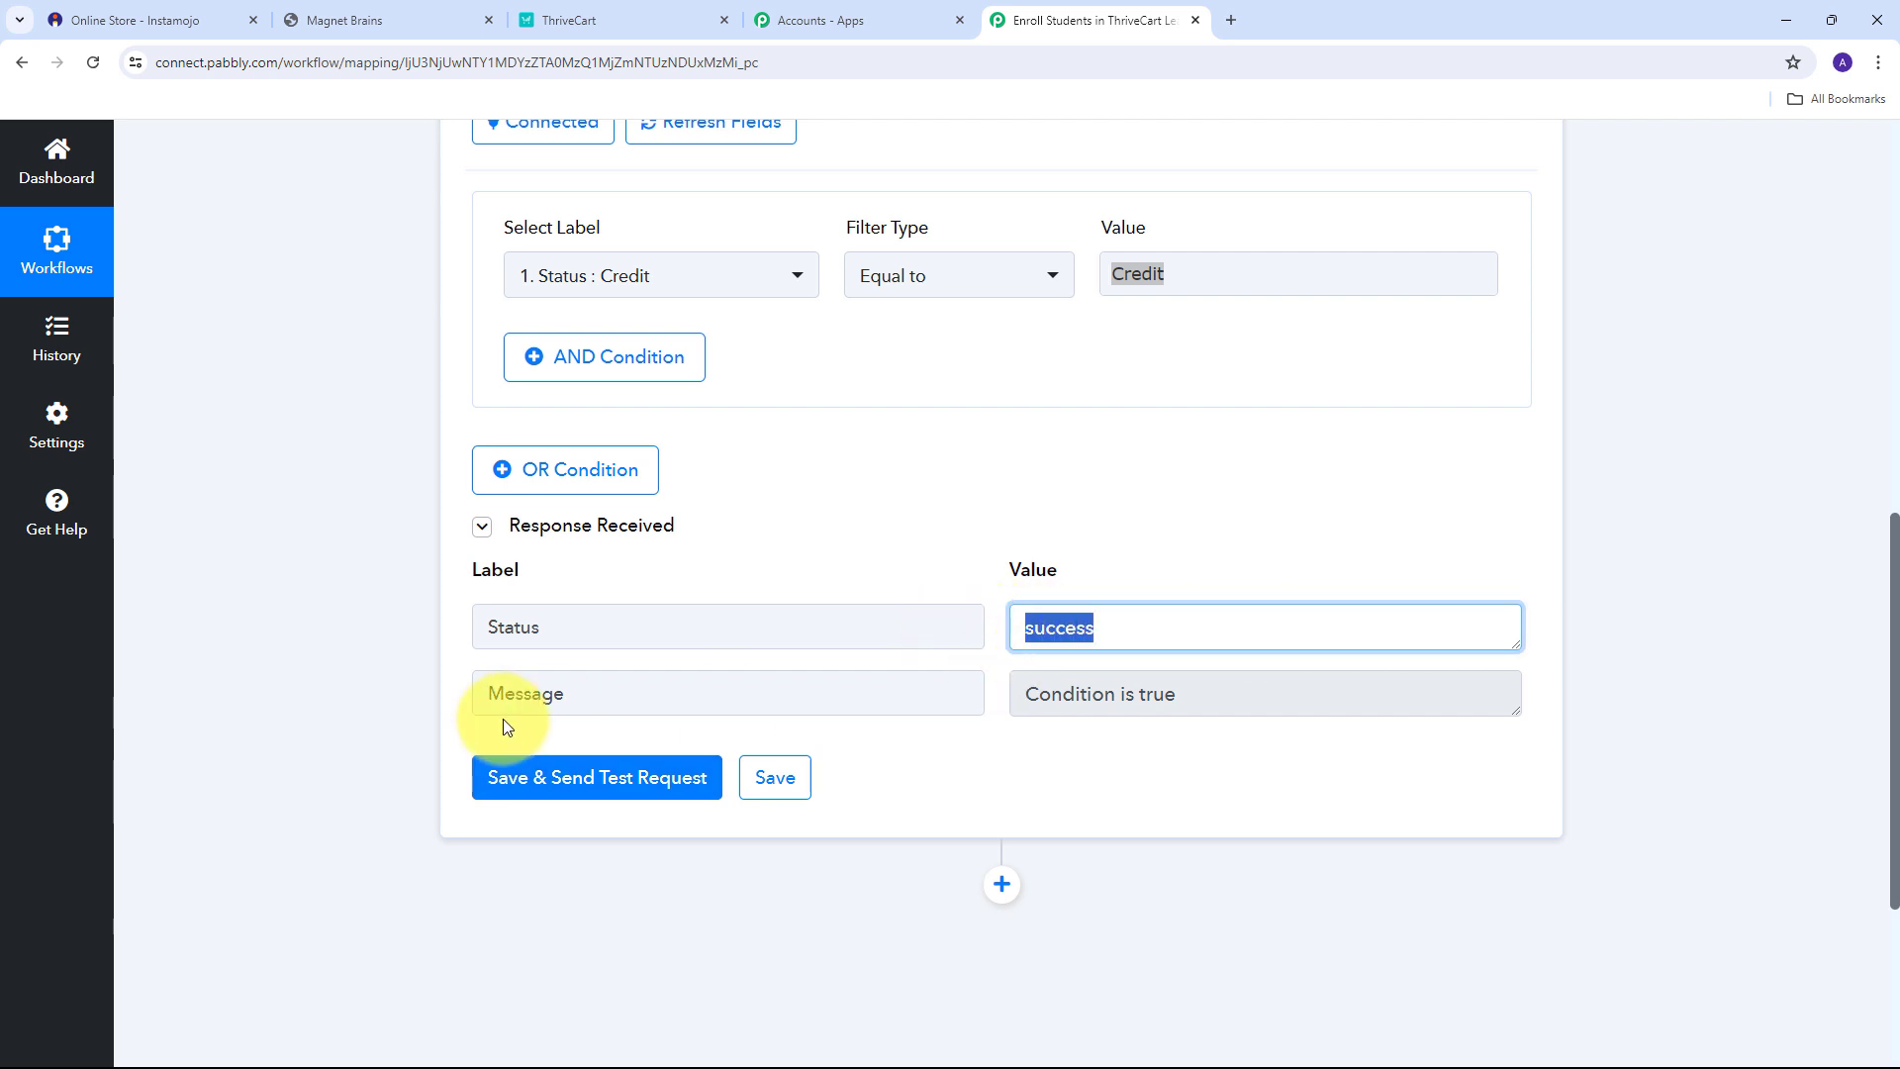
pyautogui.click(1230, 708)
pyautogui.moveTo(1230, 708); pyautogui.dragTo(861, 708)
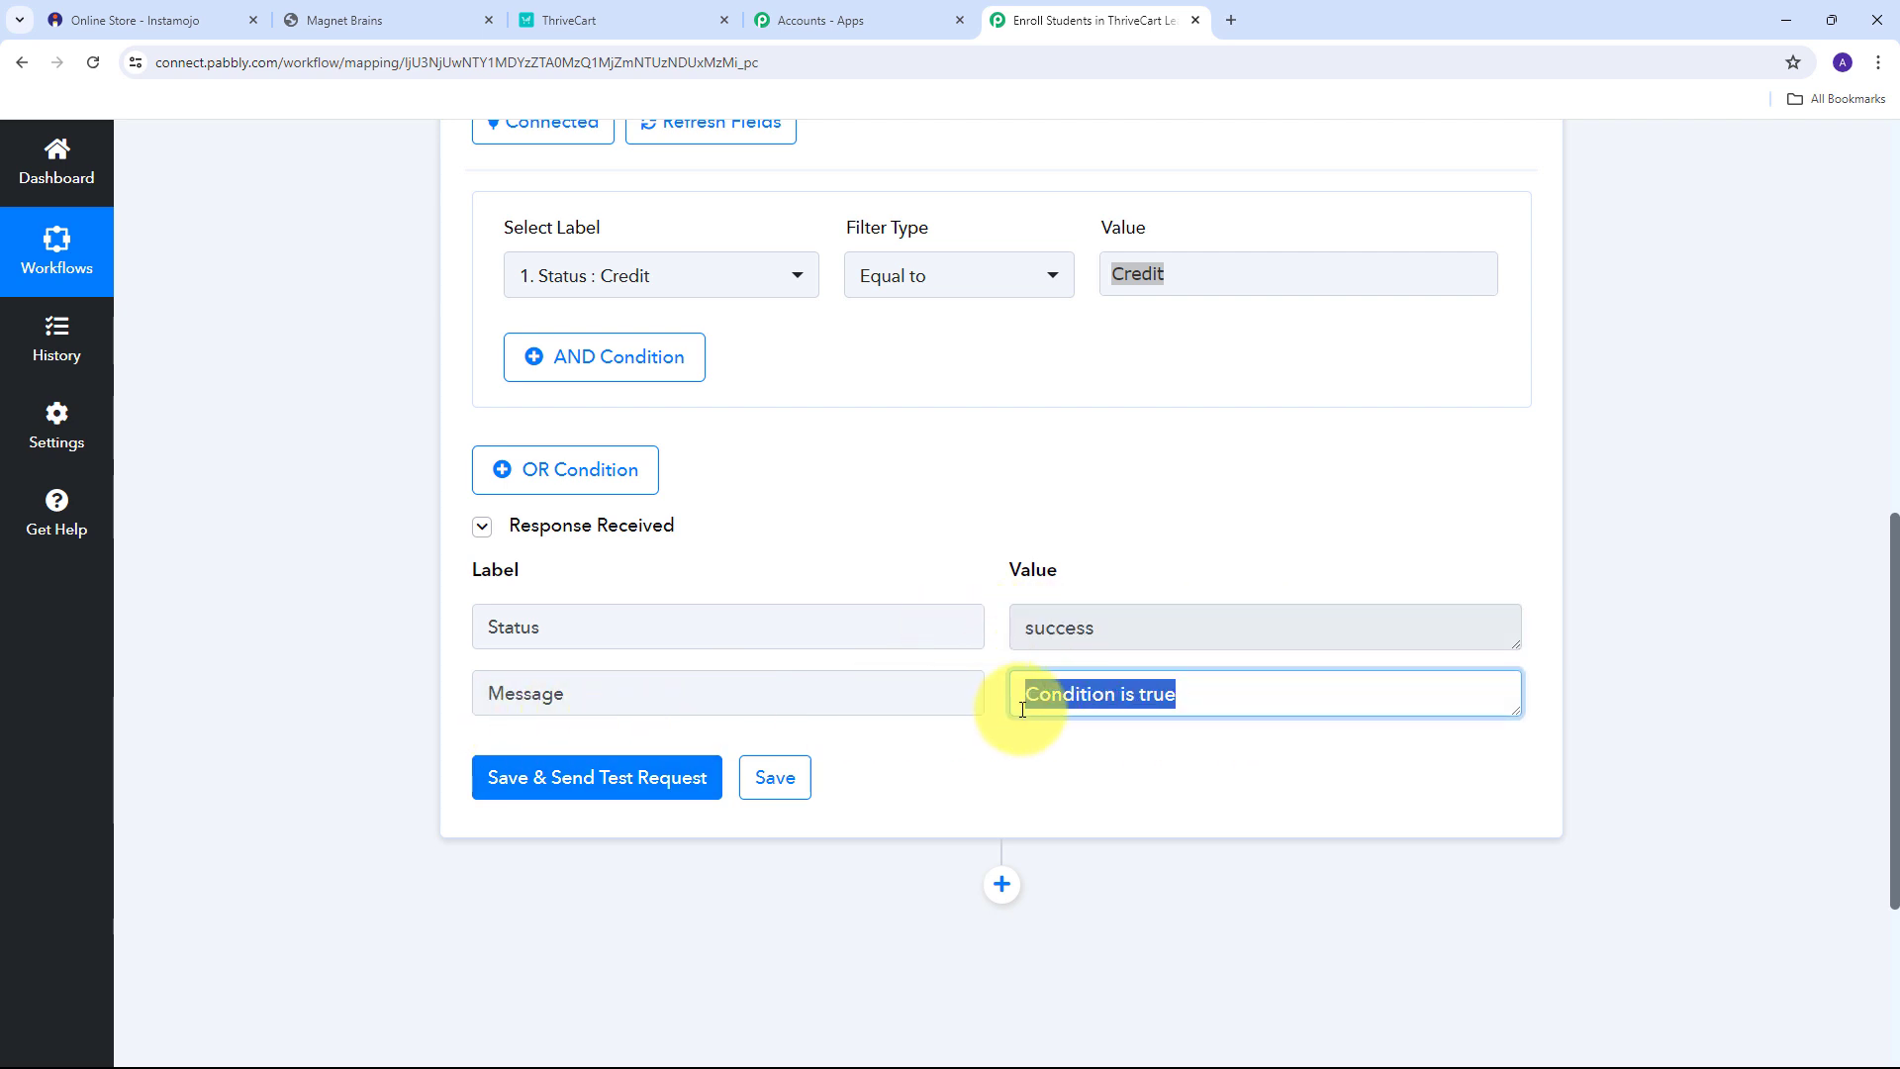
pyautogui.scroll(1, 857, 598)
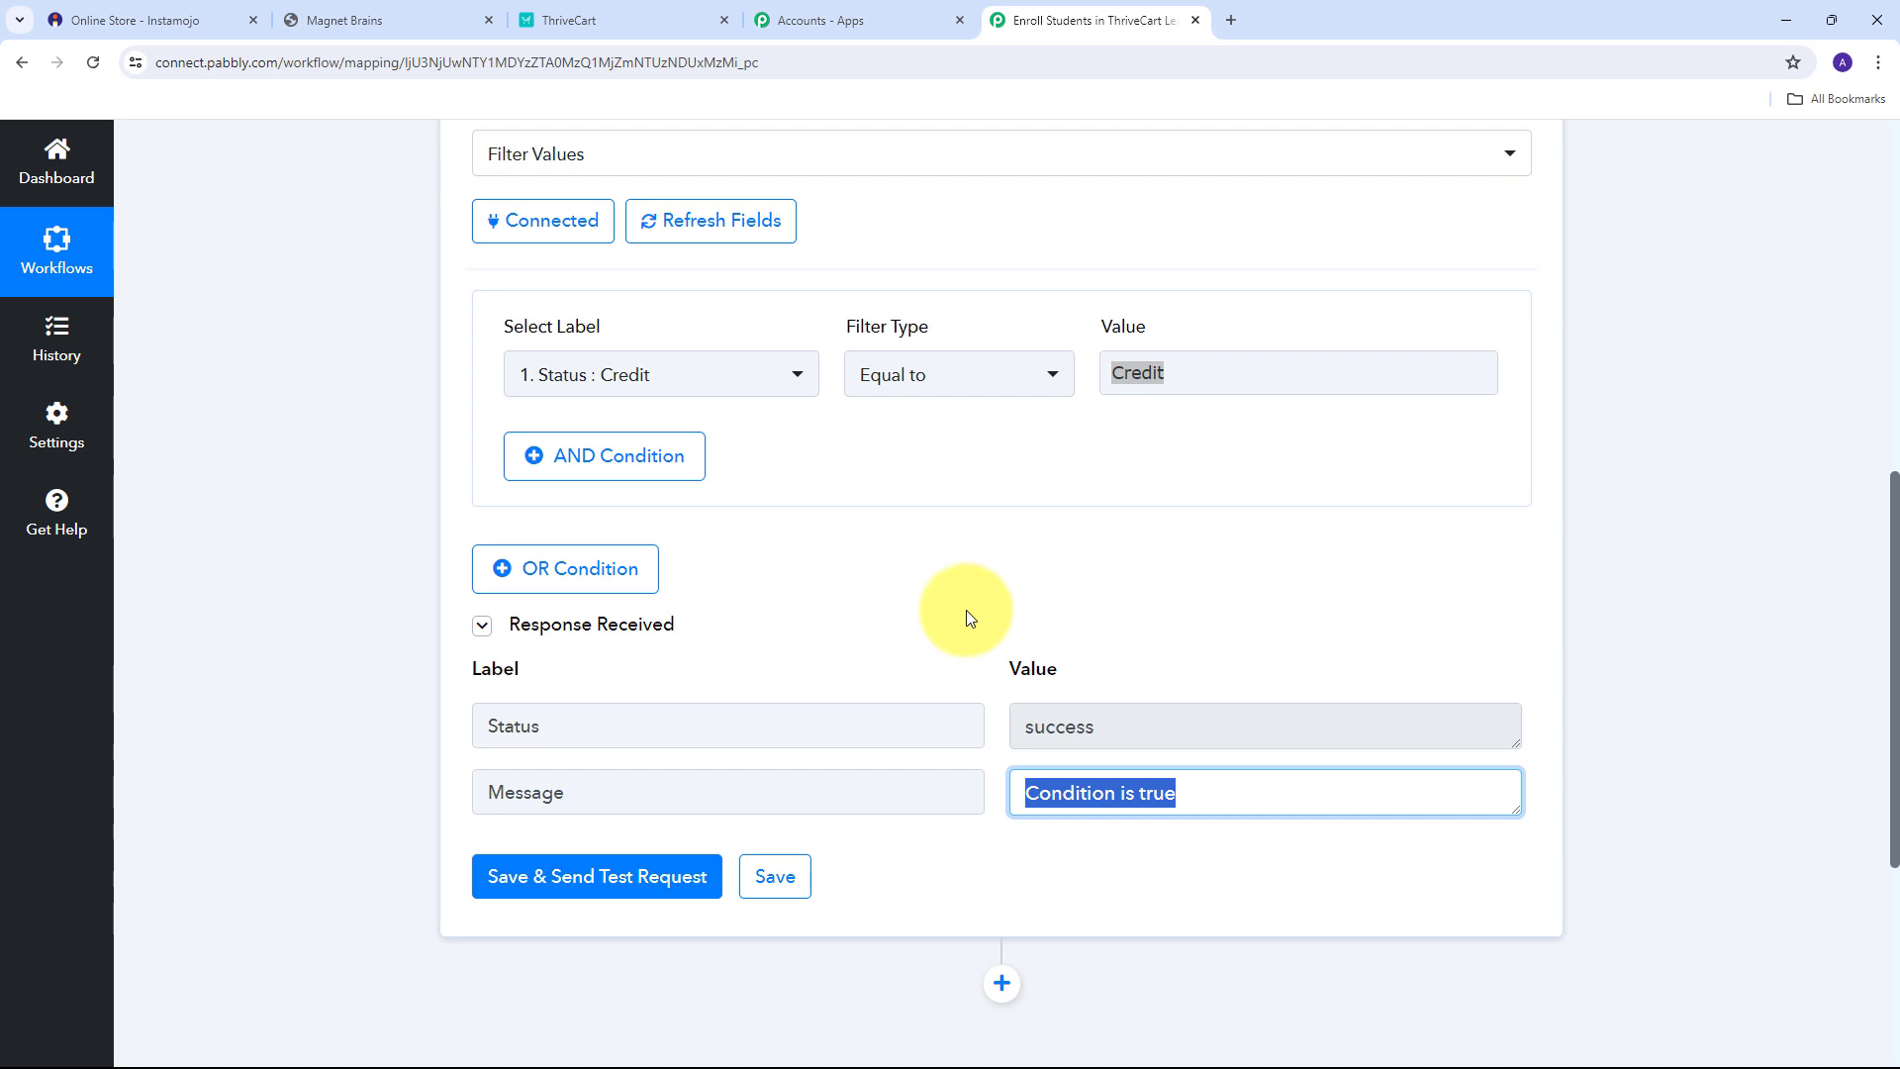
pyautogui.scroll(1, 911, 578)
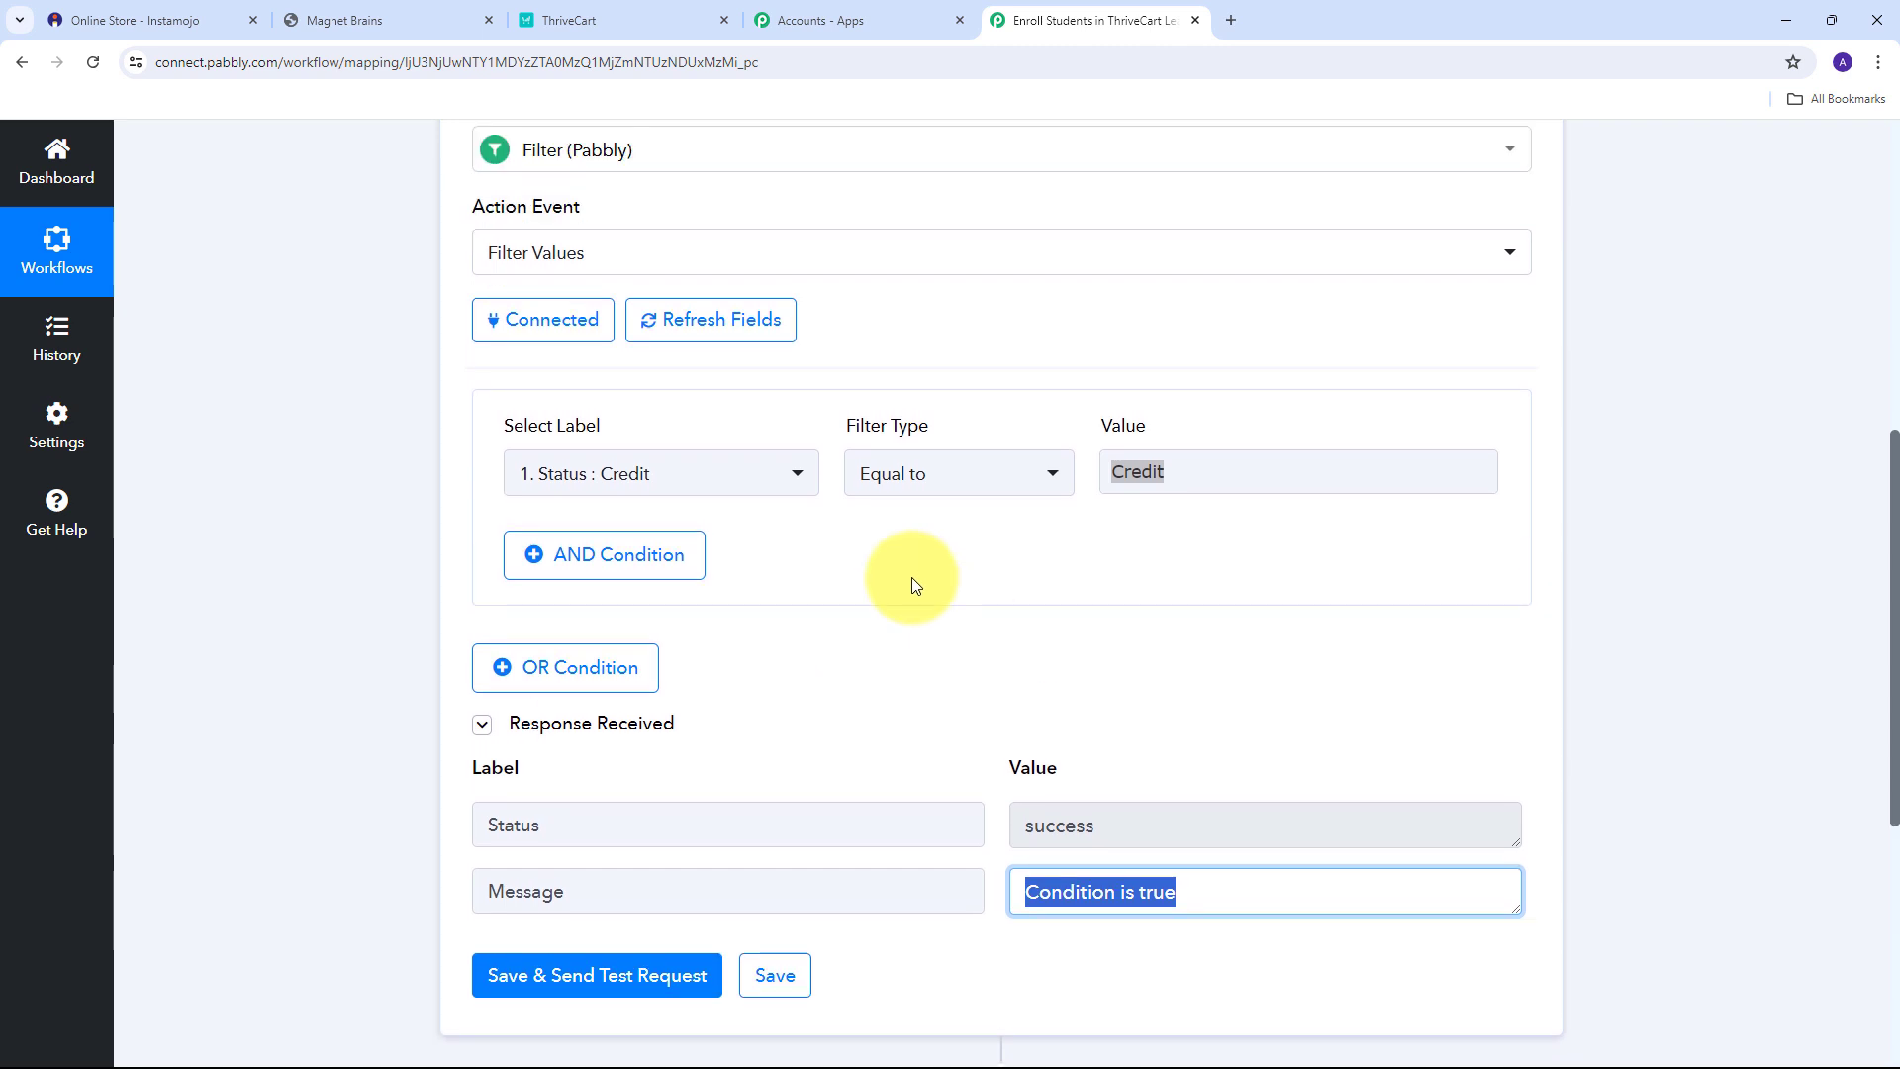
pyautogui.scroll(-1, 911, 578)
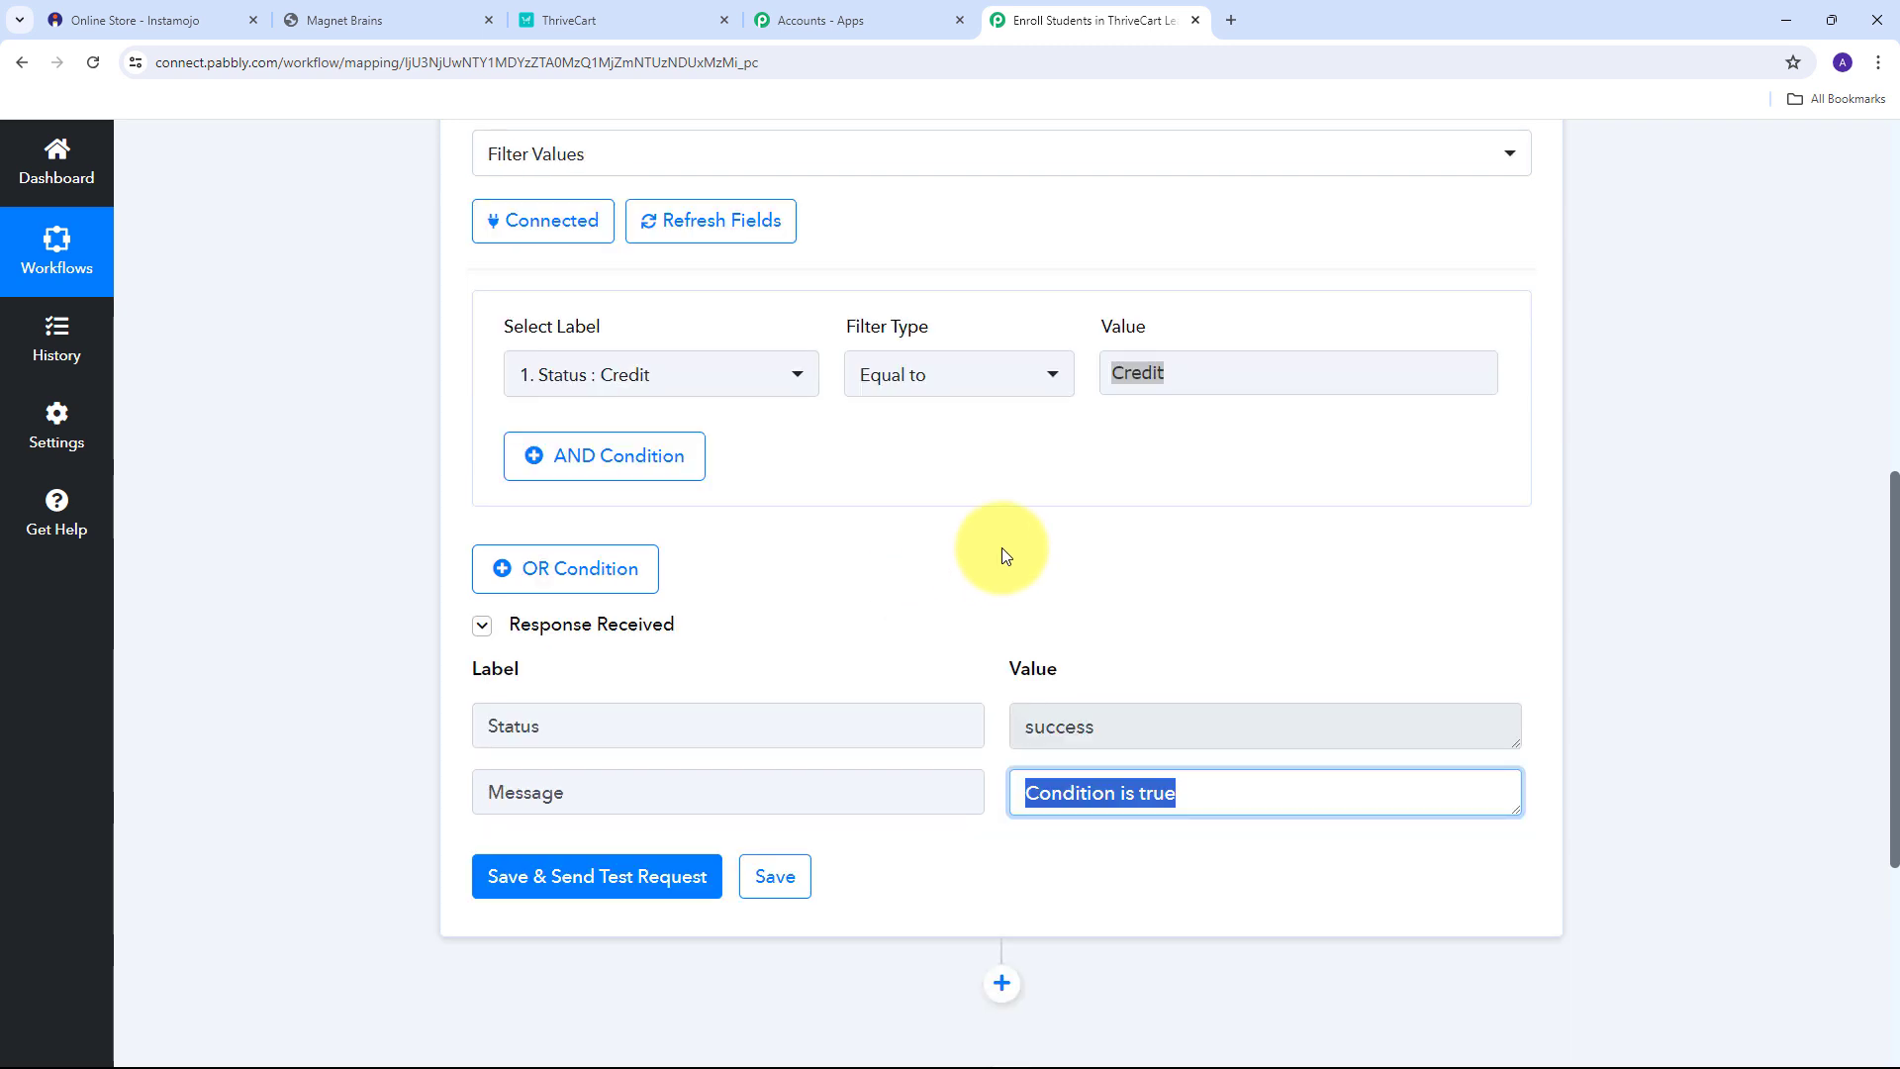
pyautogui.scroll(1, 1002, 548)
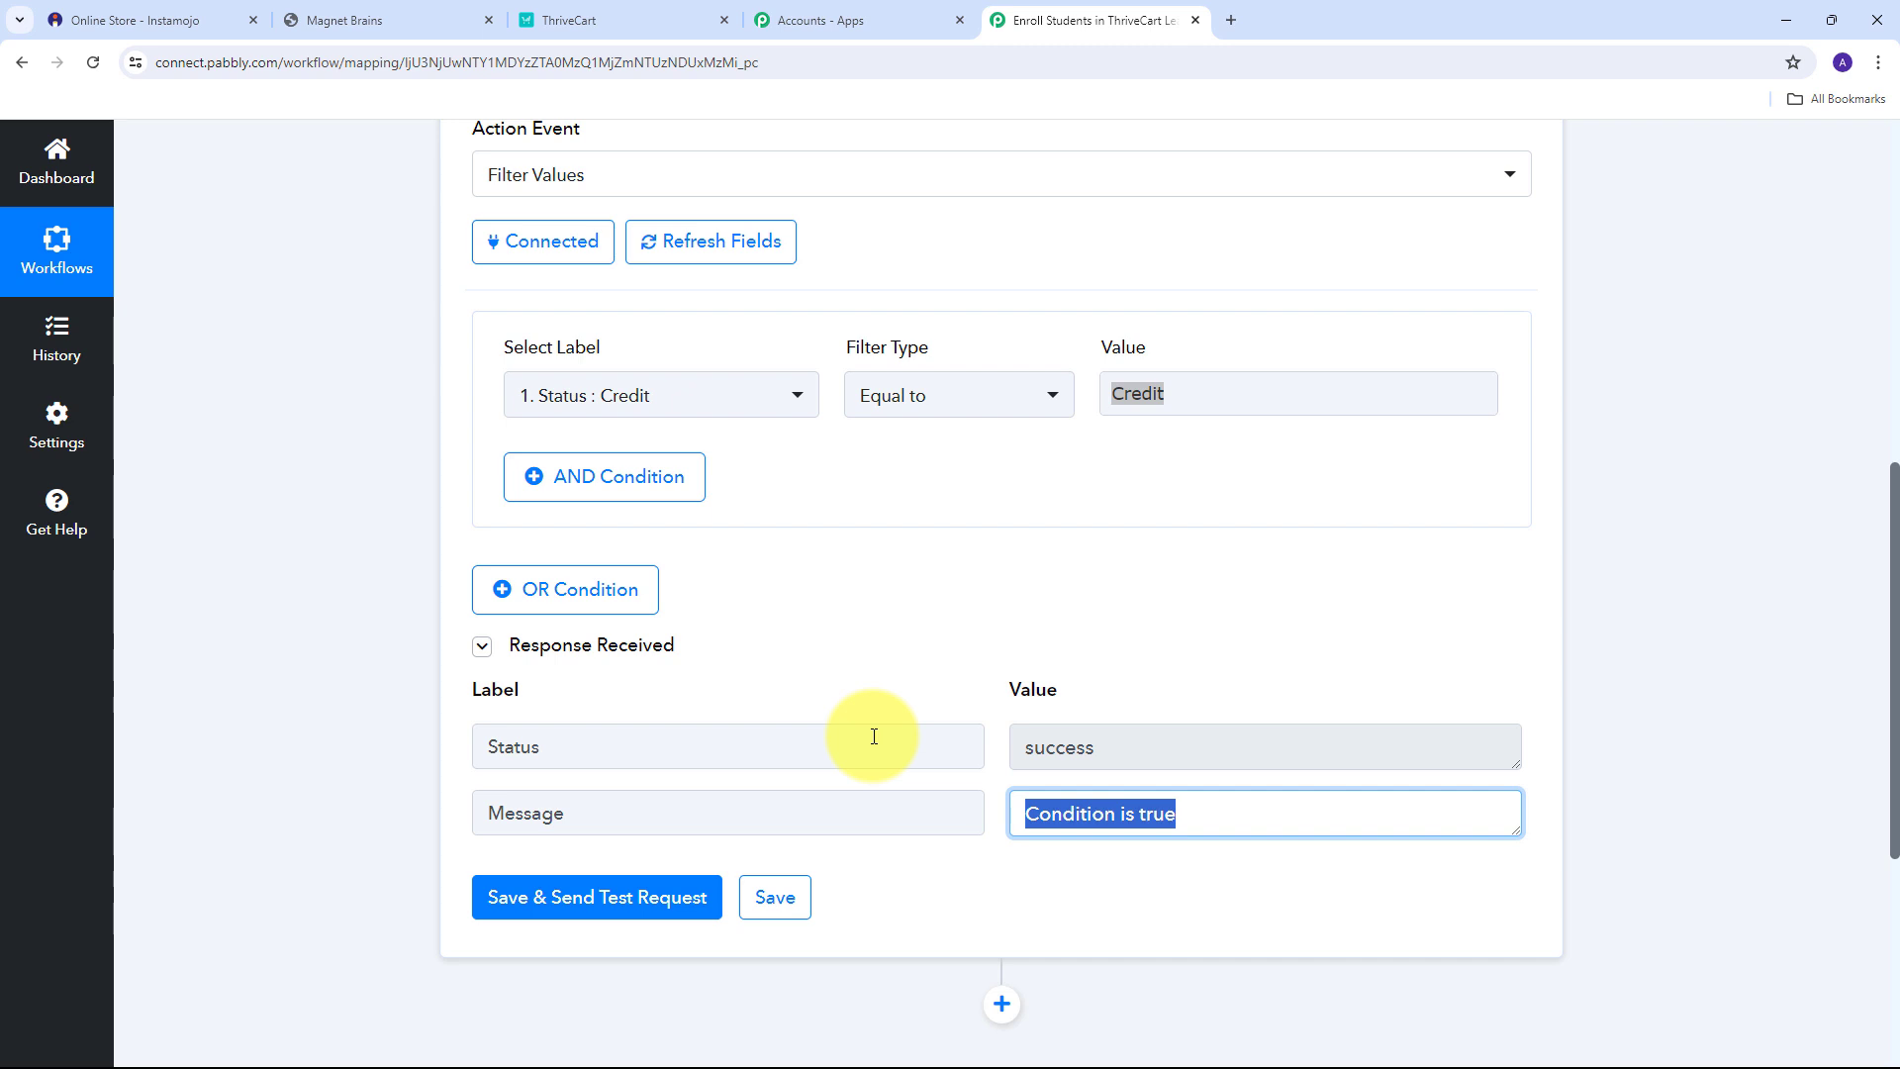
pyautogui.scroll(-5, 1192, 551)
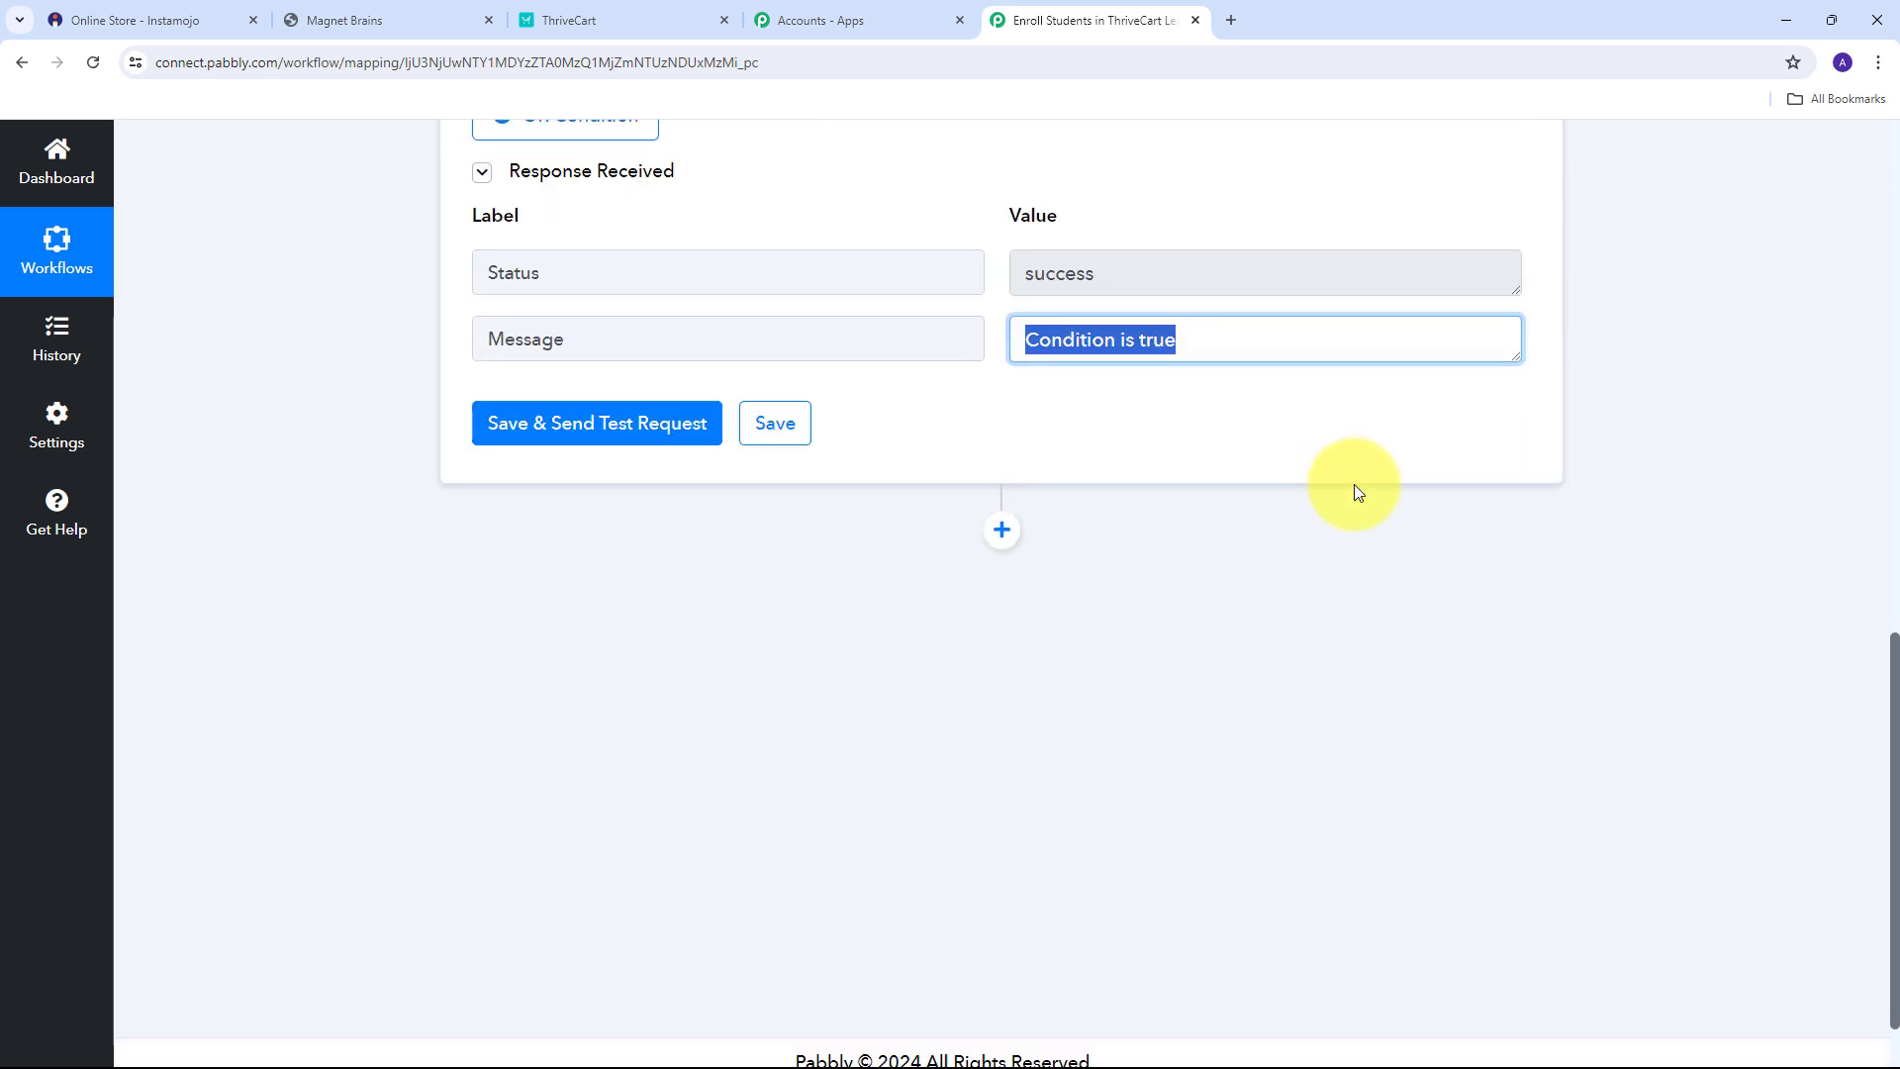
# Add a ThriveCart Learn + step after the filter with the Create New Student action event.
pyautogui.click(1002, 508)
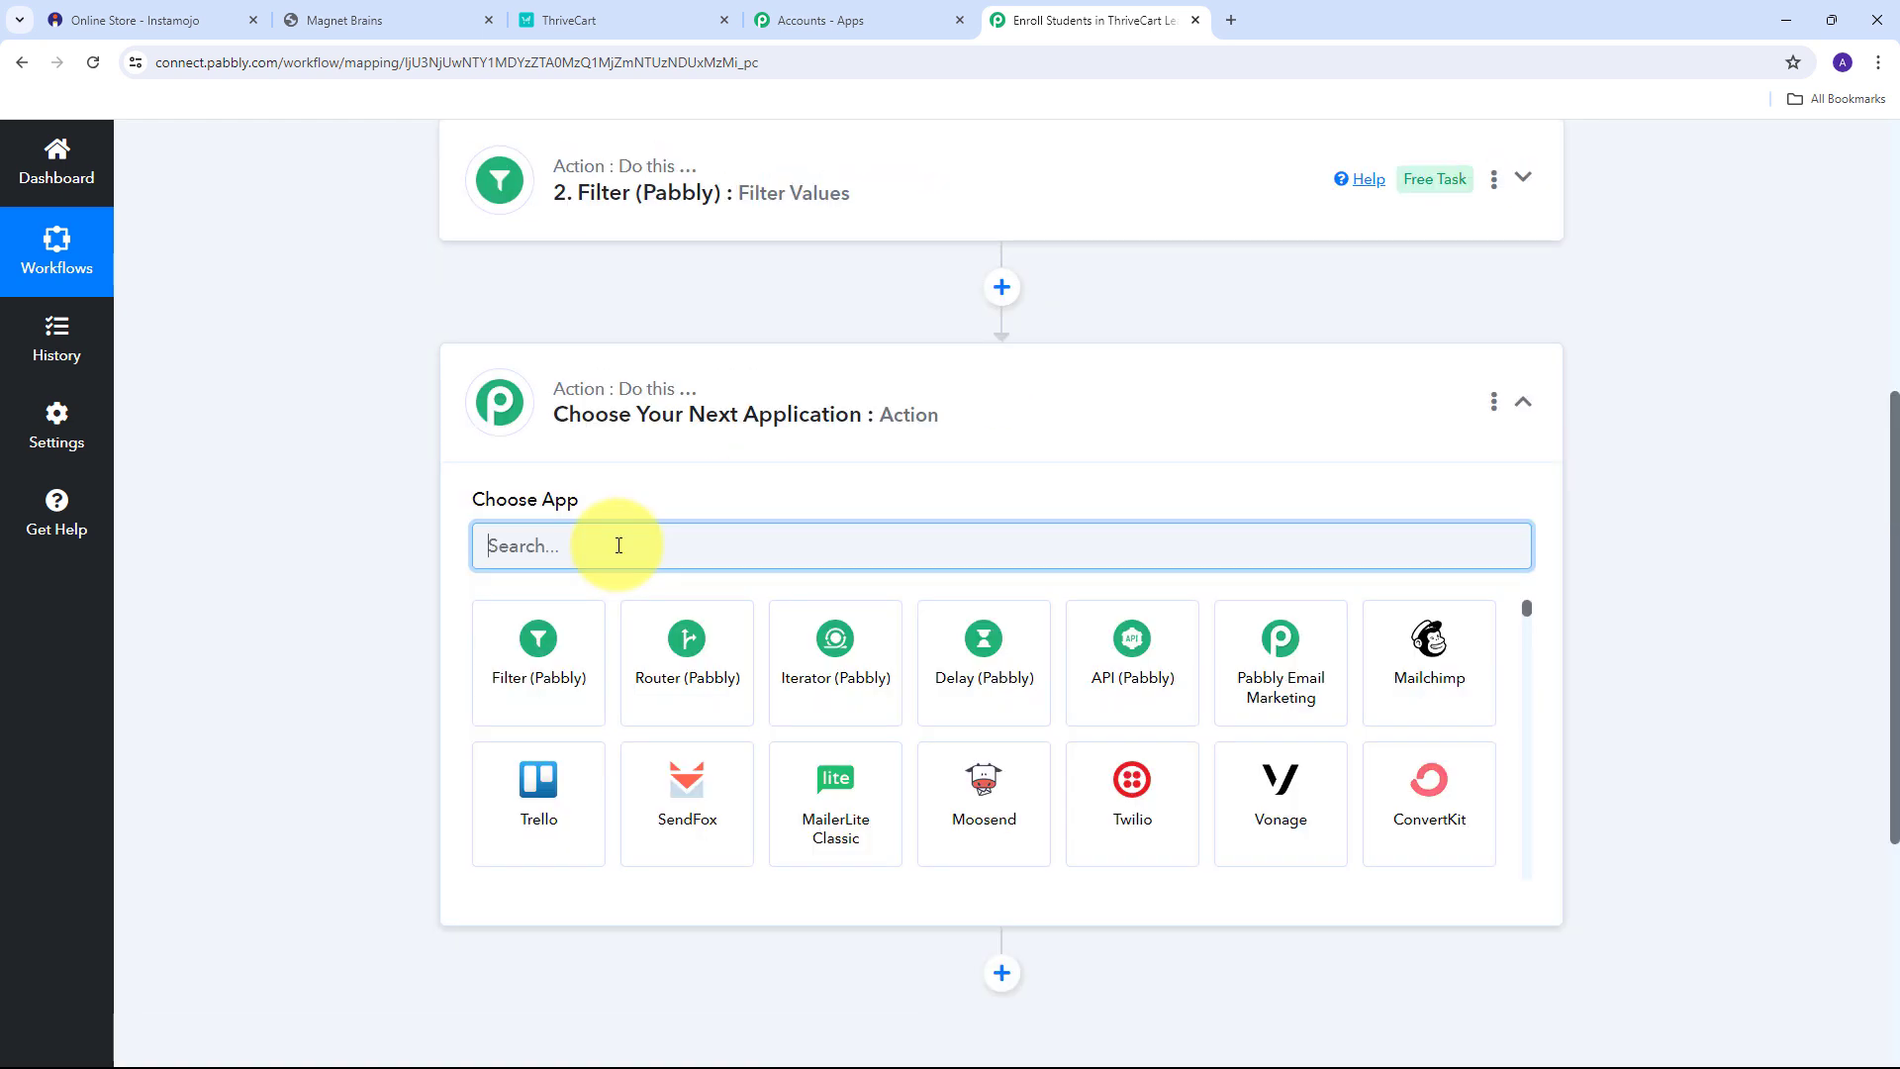
pyautogui.write('Thr')
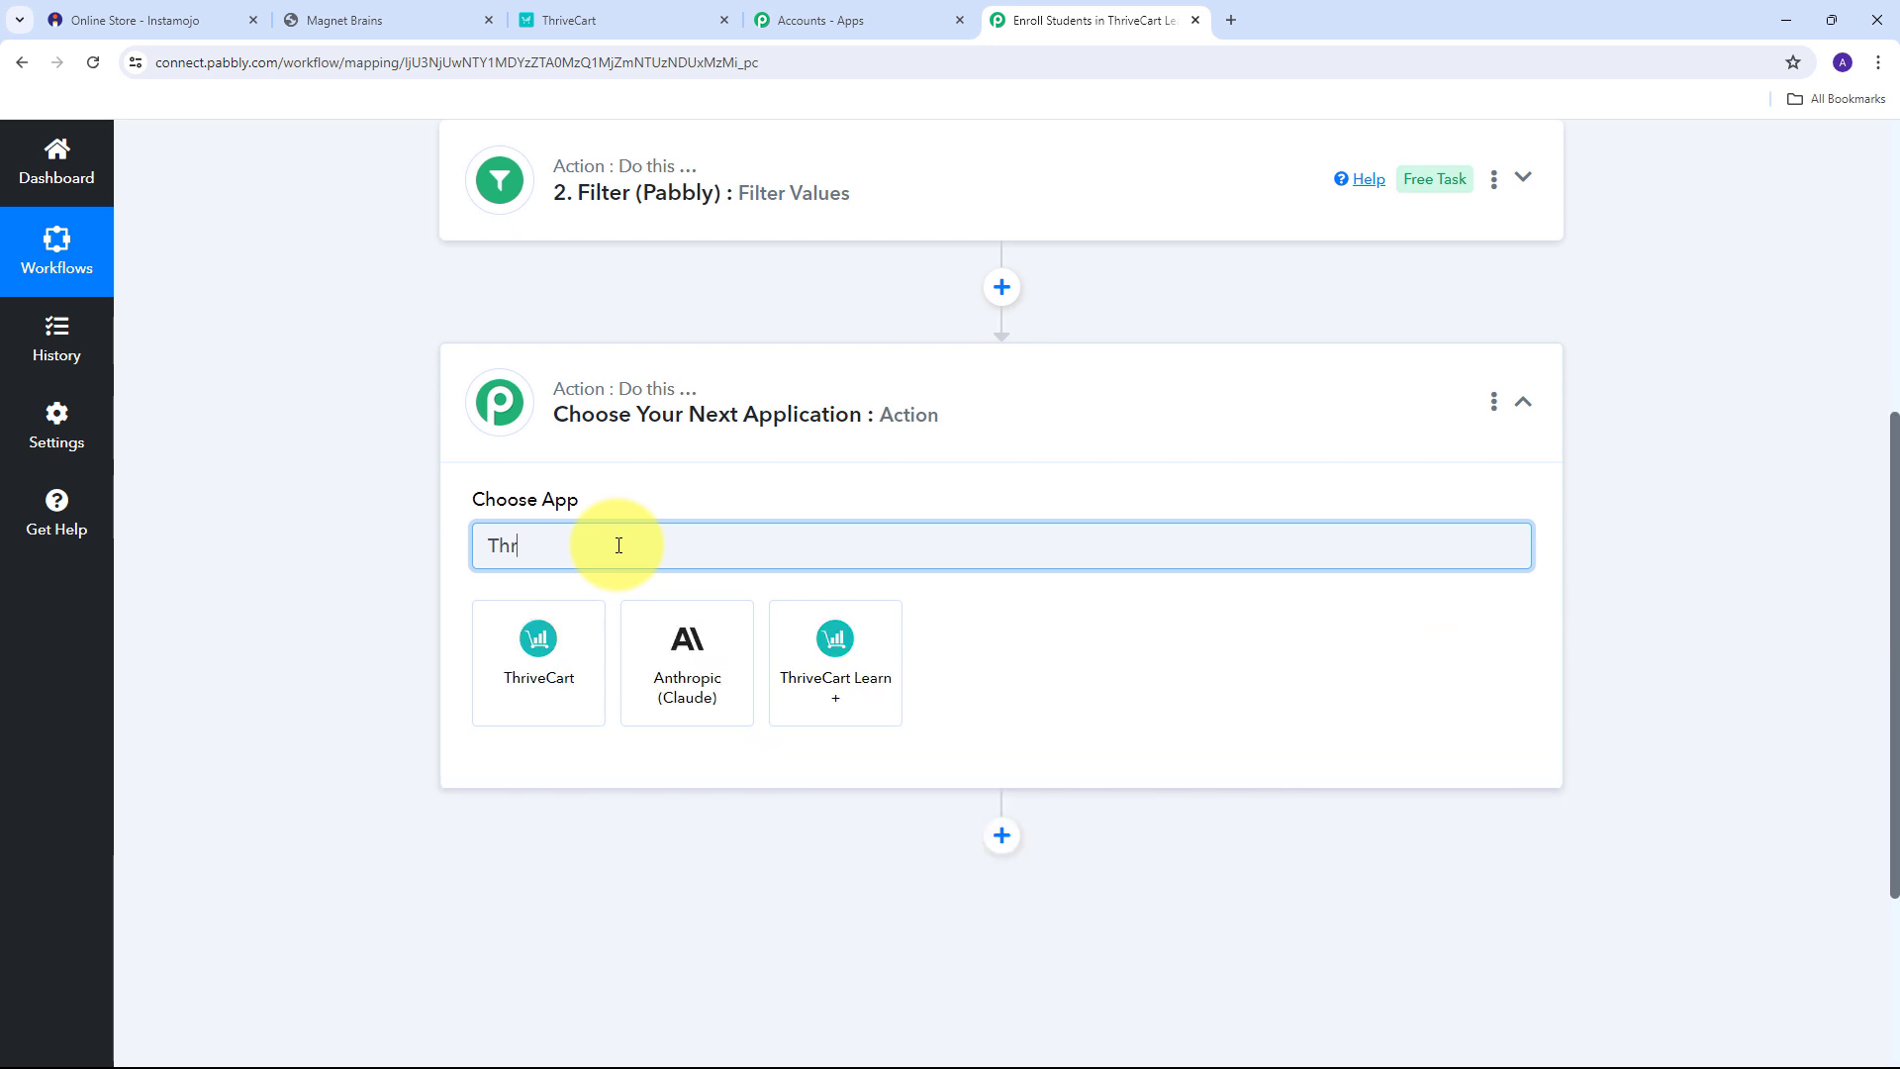
pyautogui.write('ivecart')
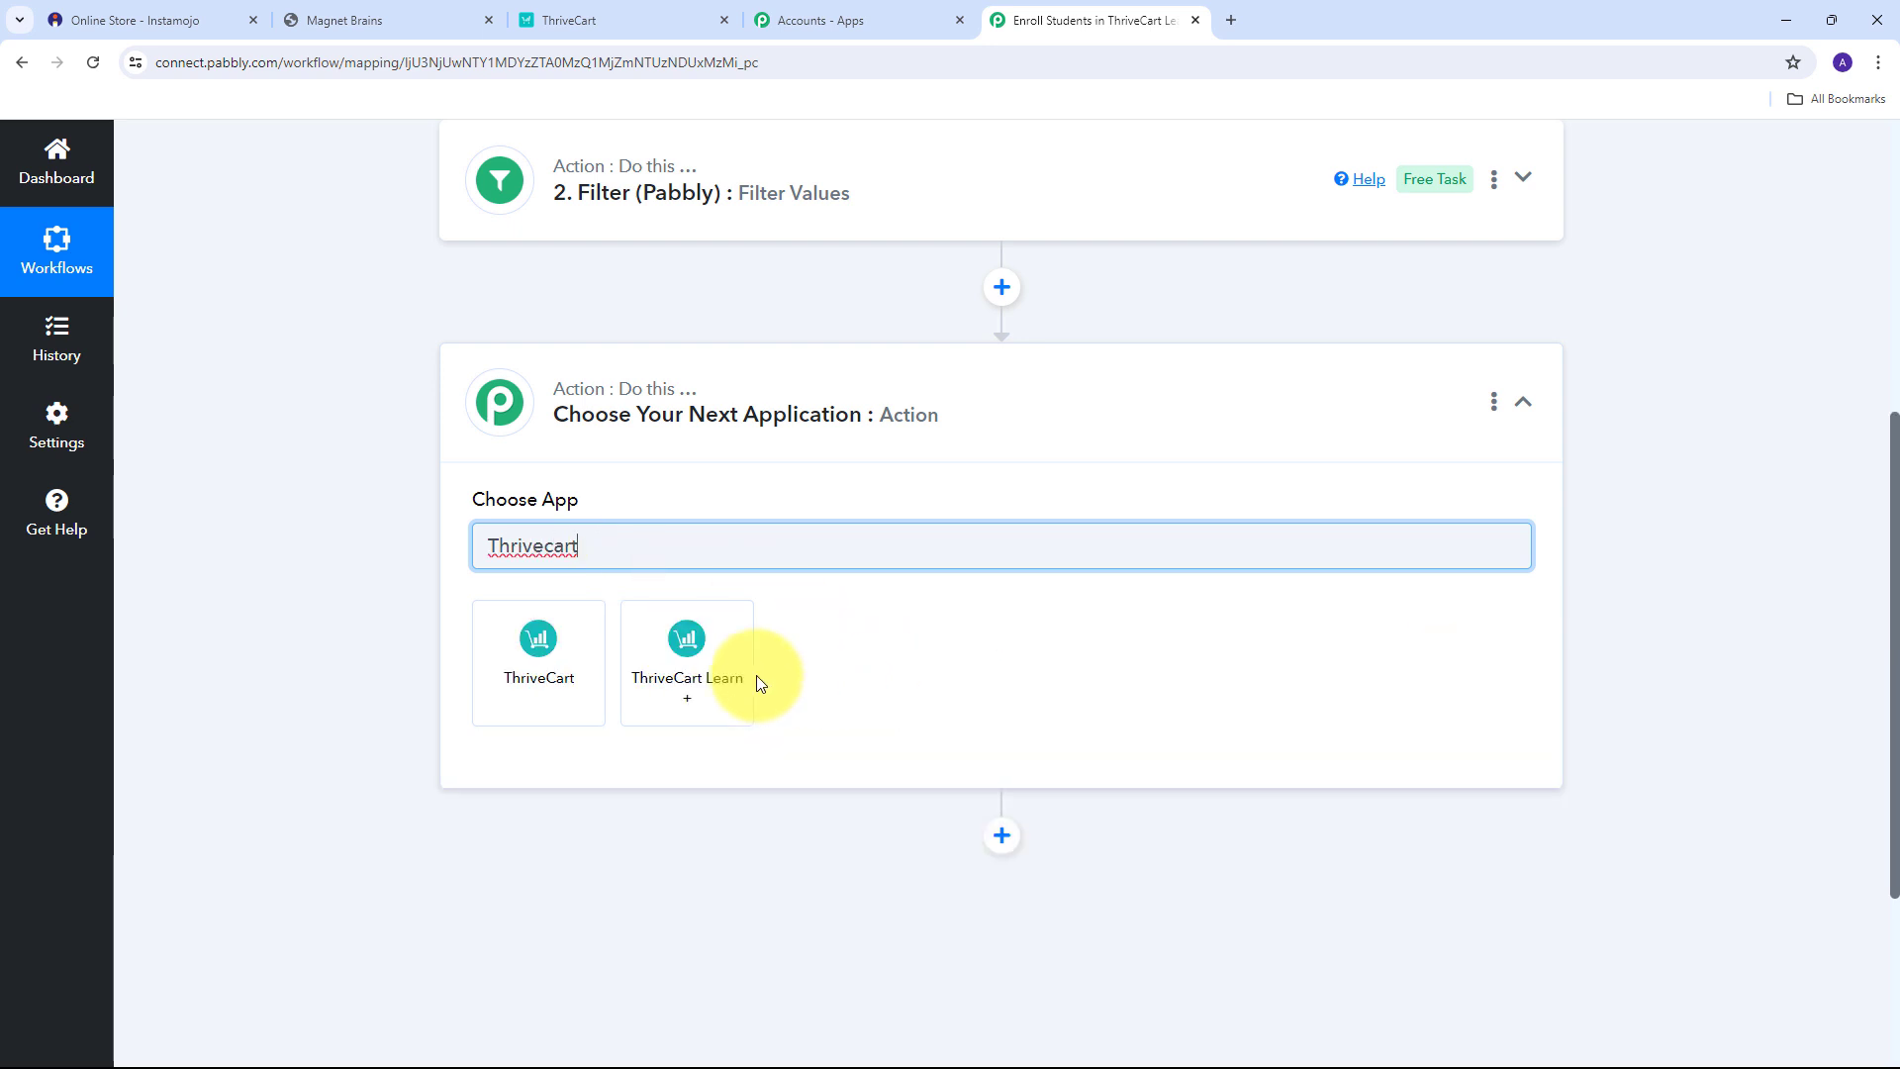
pyautogui.click(679, 659)
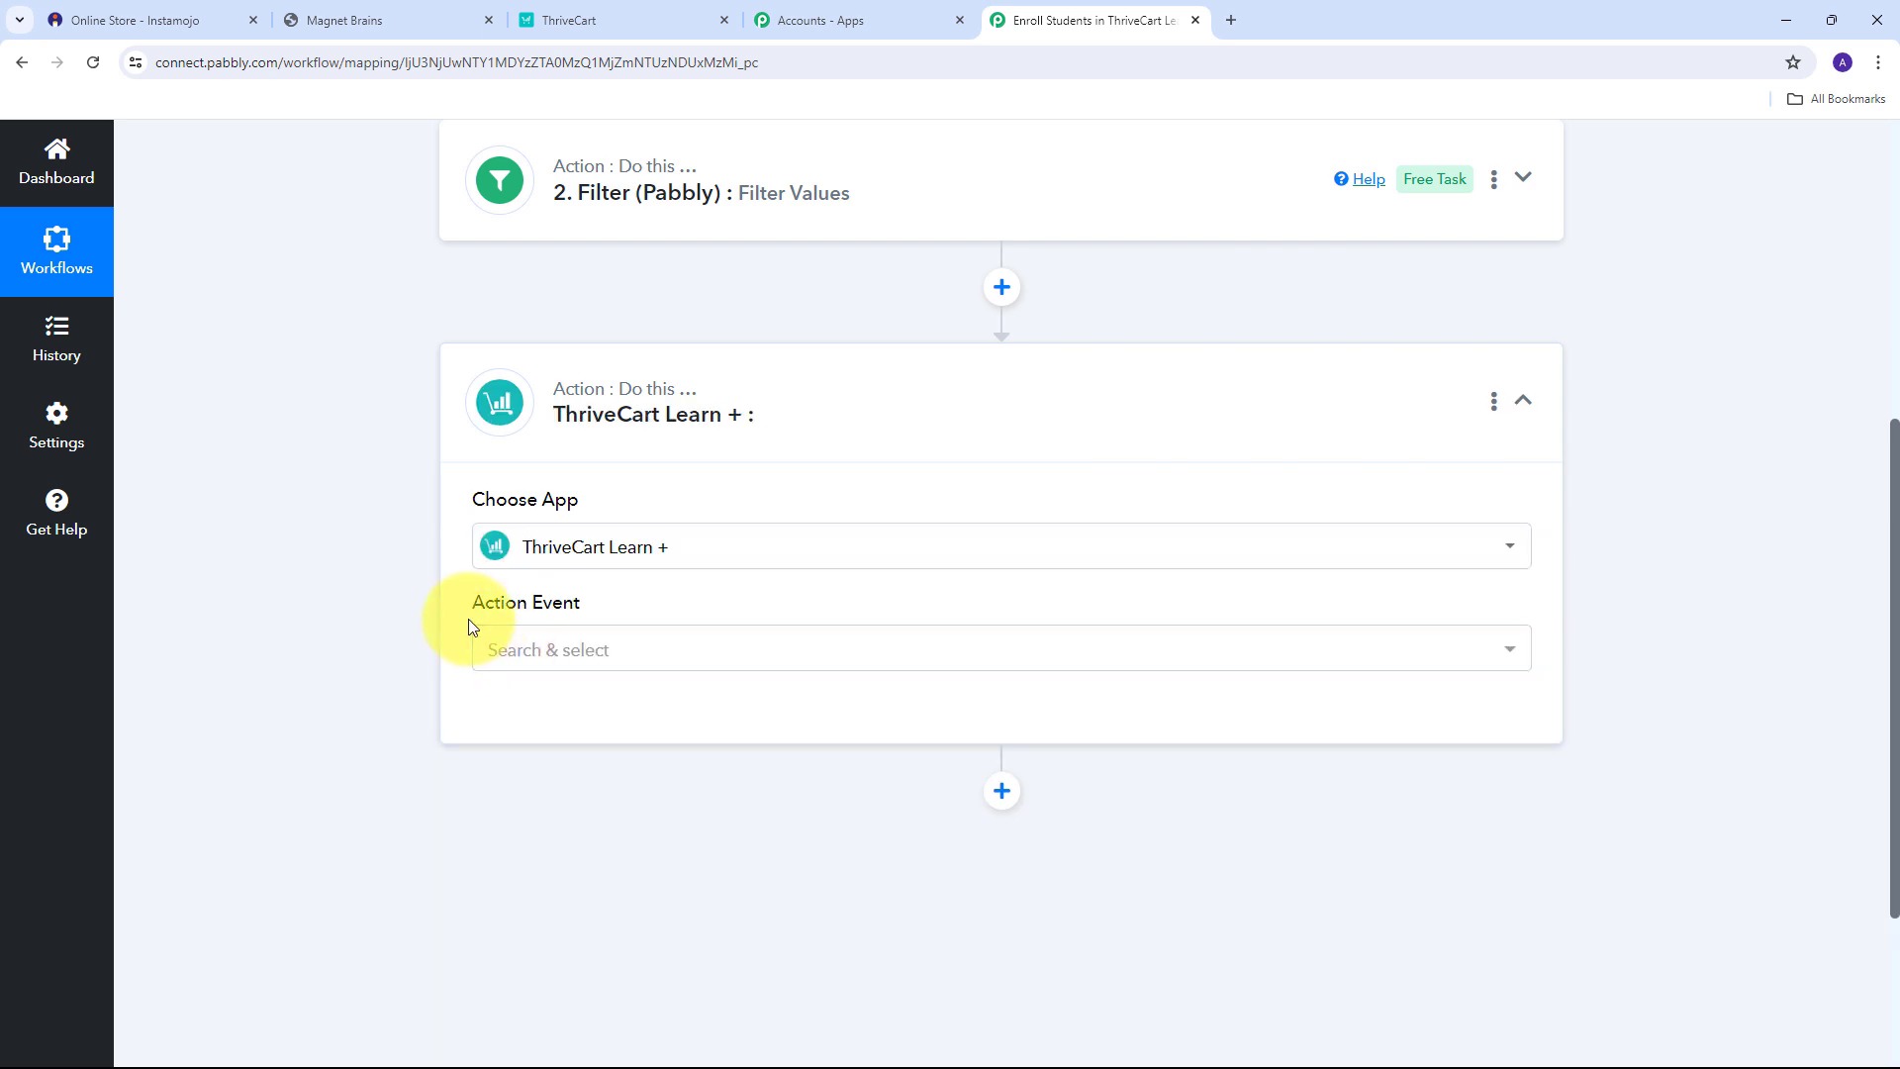
pyautogui.click(1323, 645)
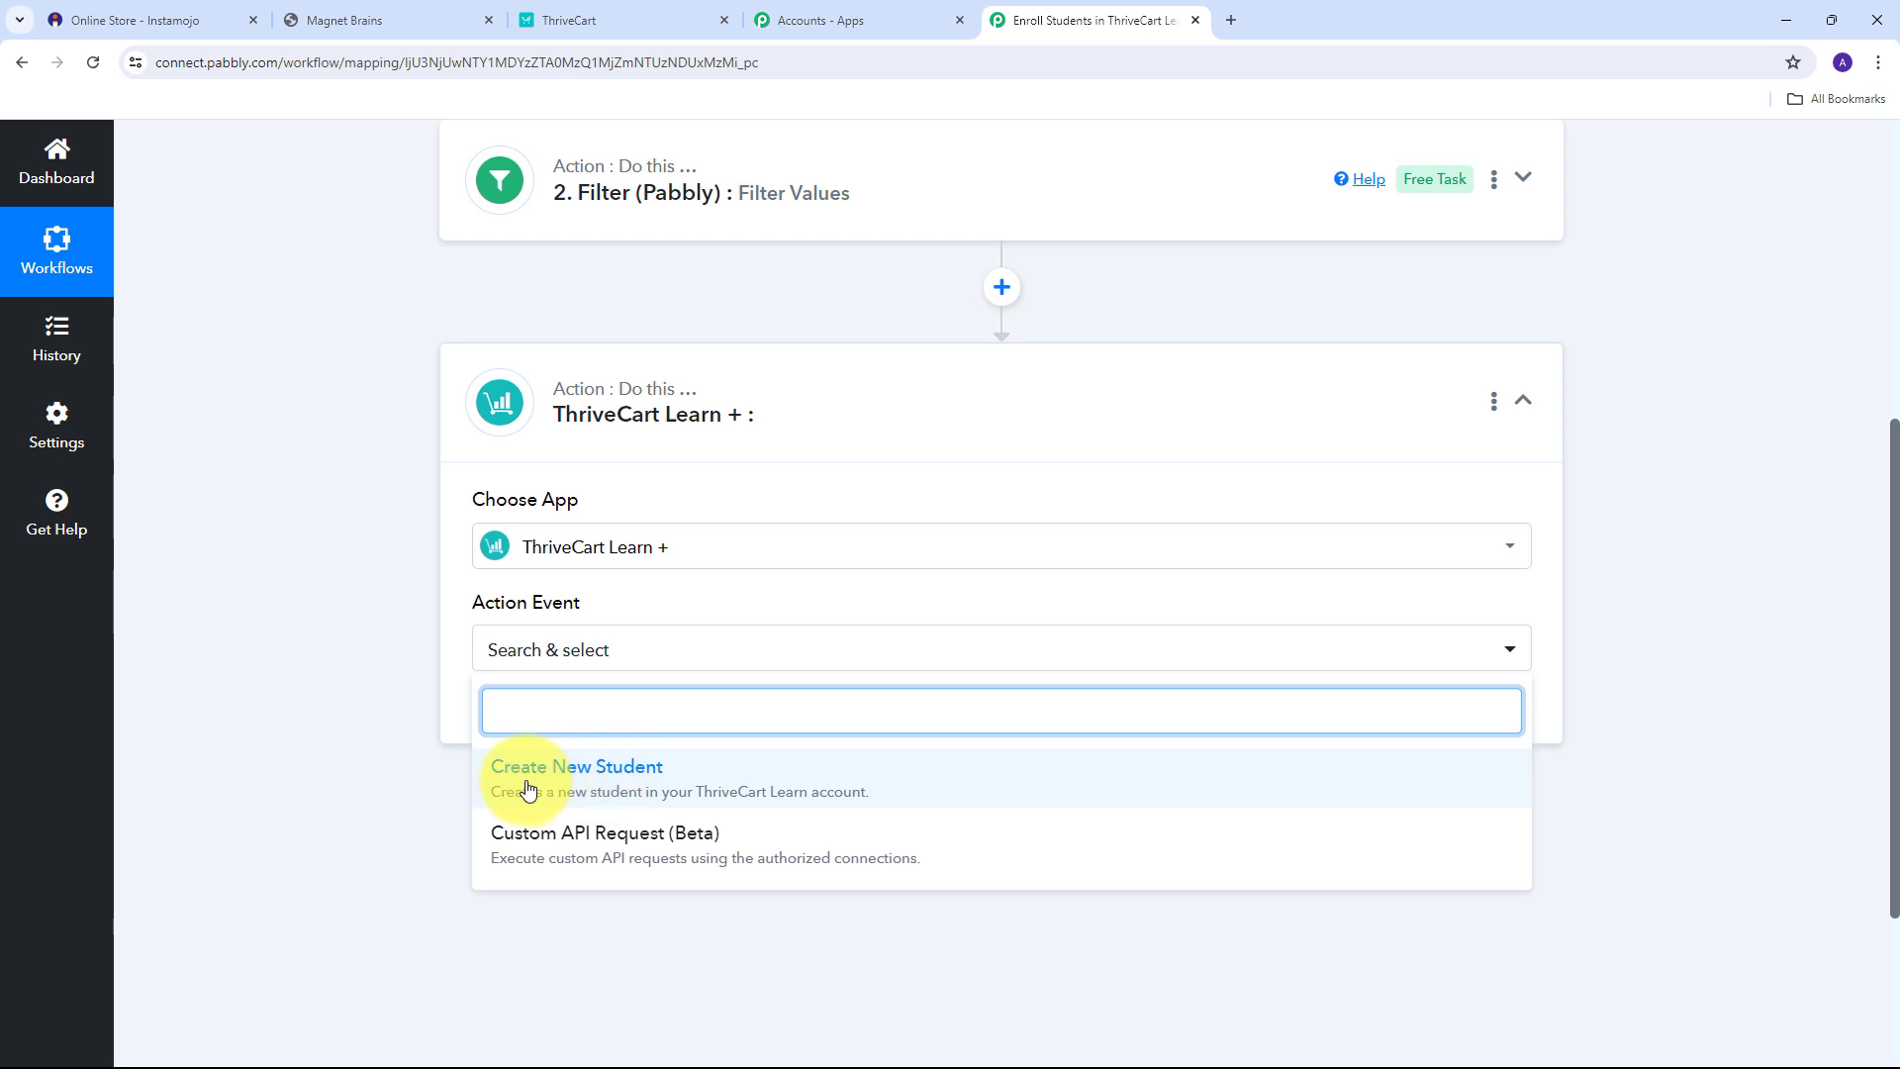
pyautogui.click(599, 792)
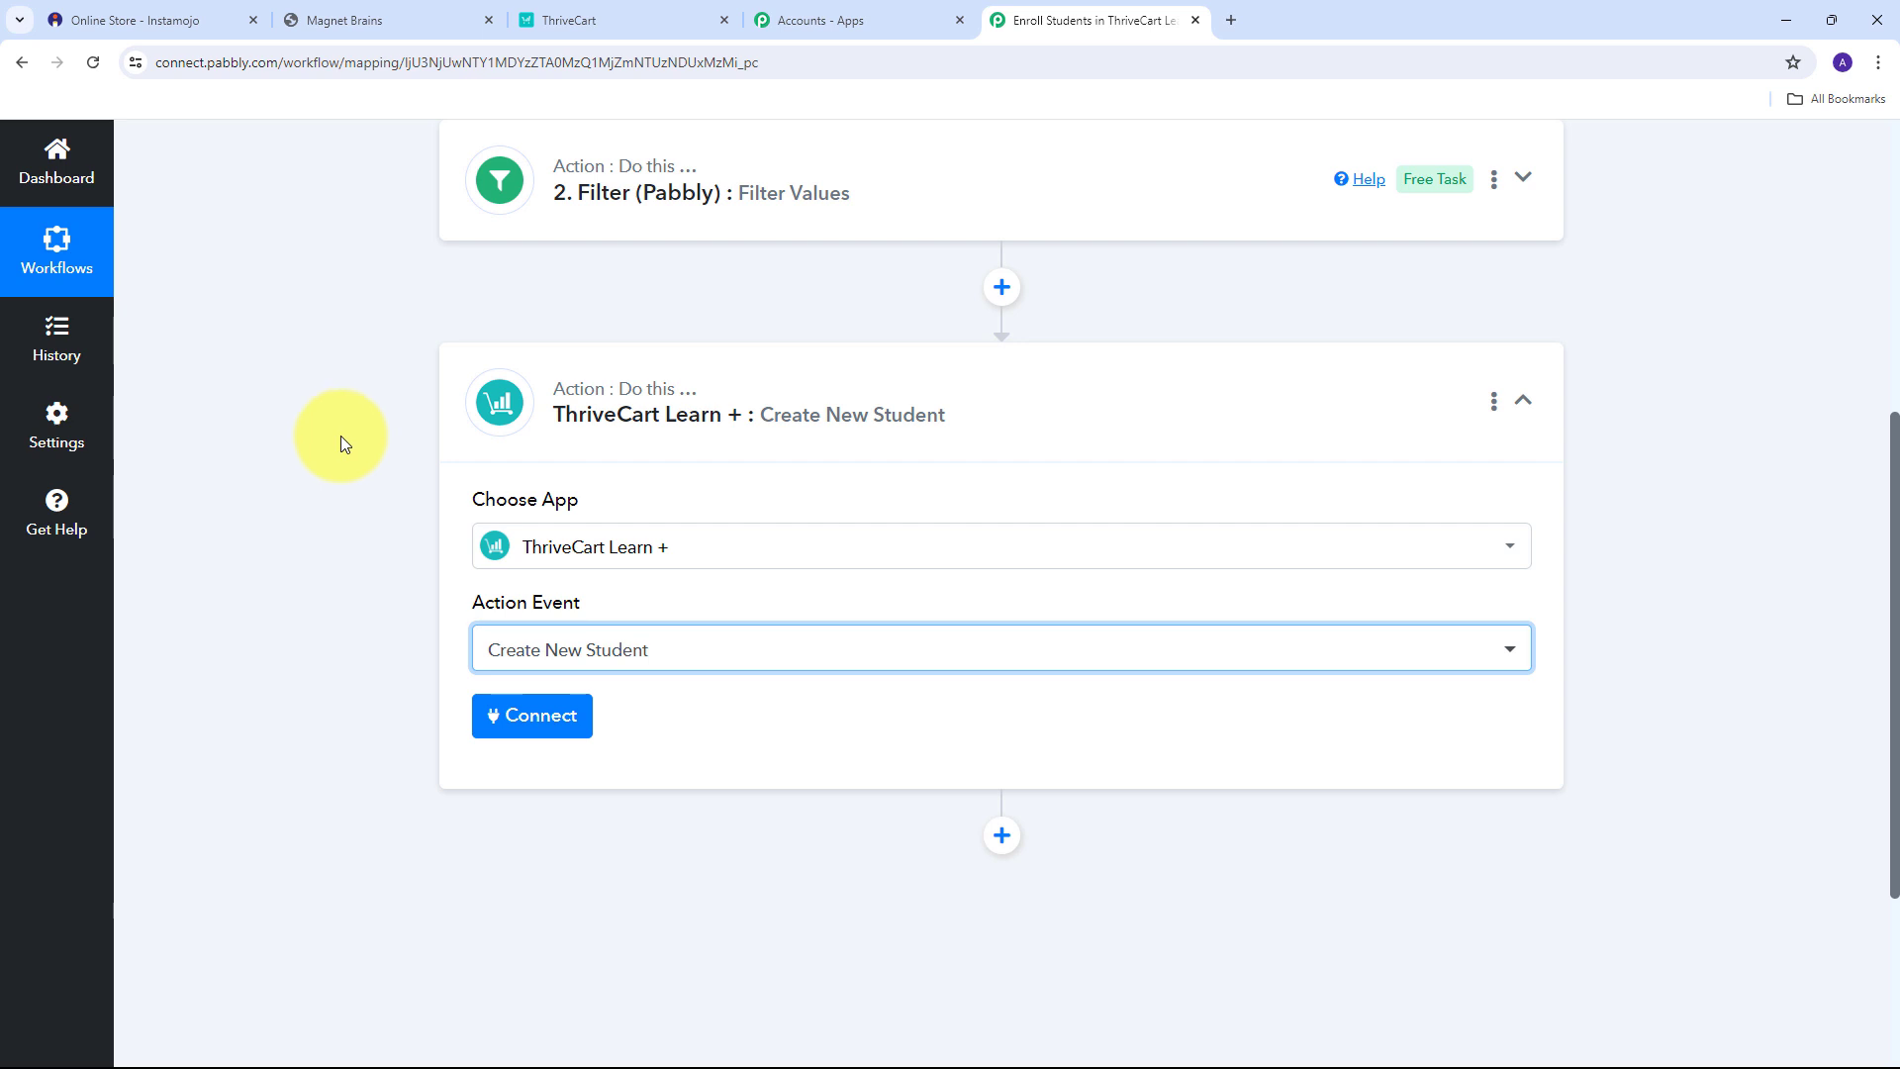
# Start a new ThriveCart Learn + connection, named ThriveCart Learn + #9.
pyautogui.click(502, 727)
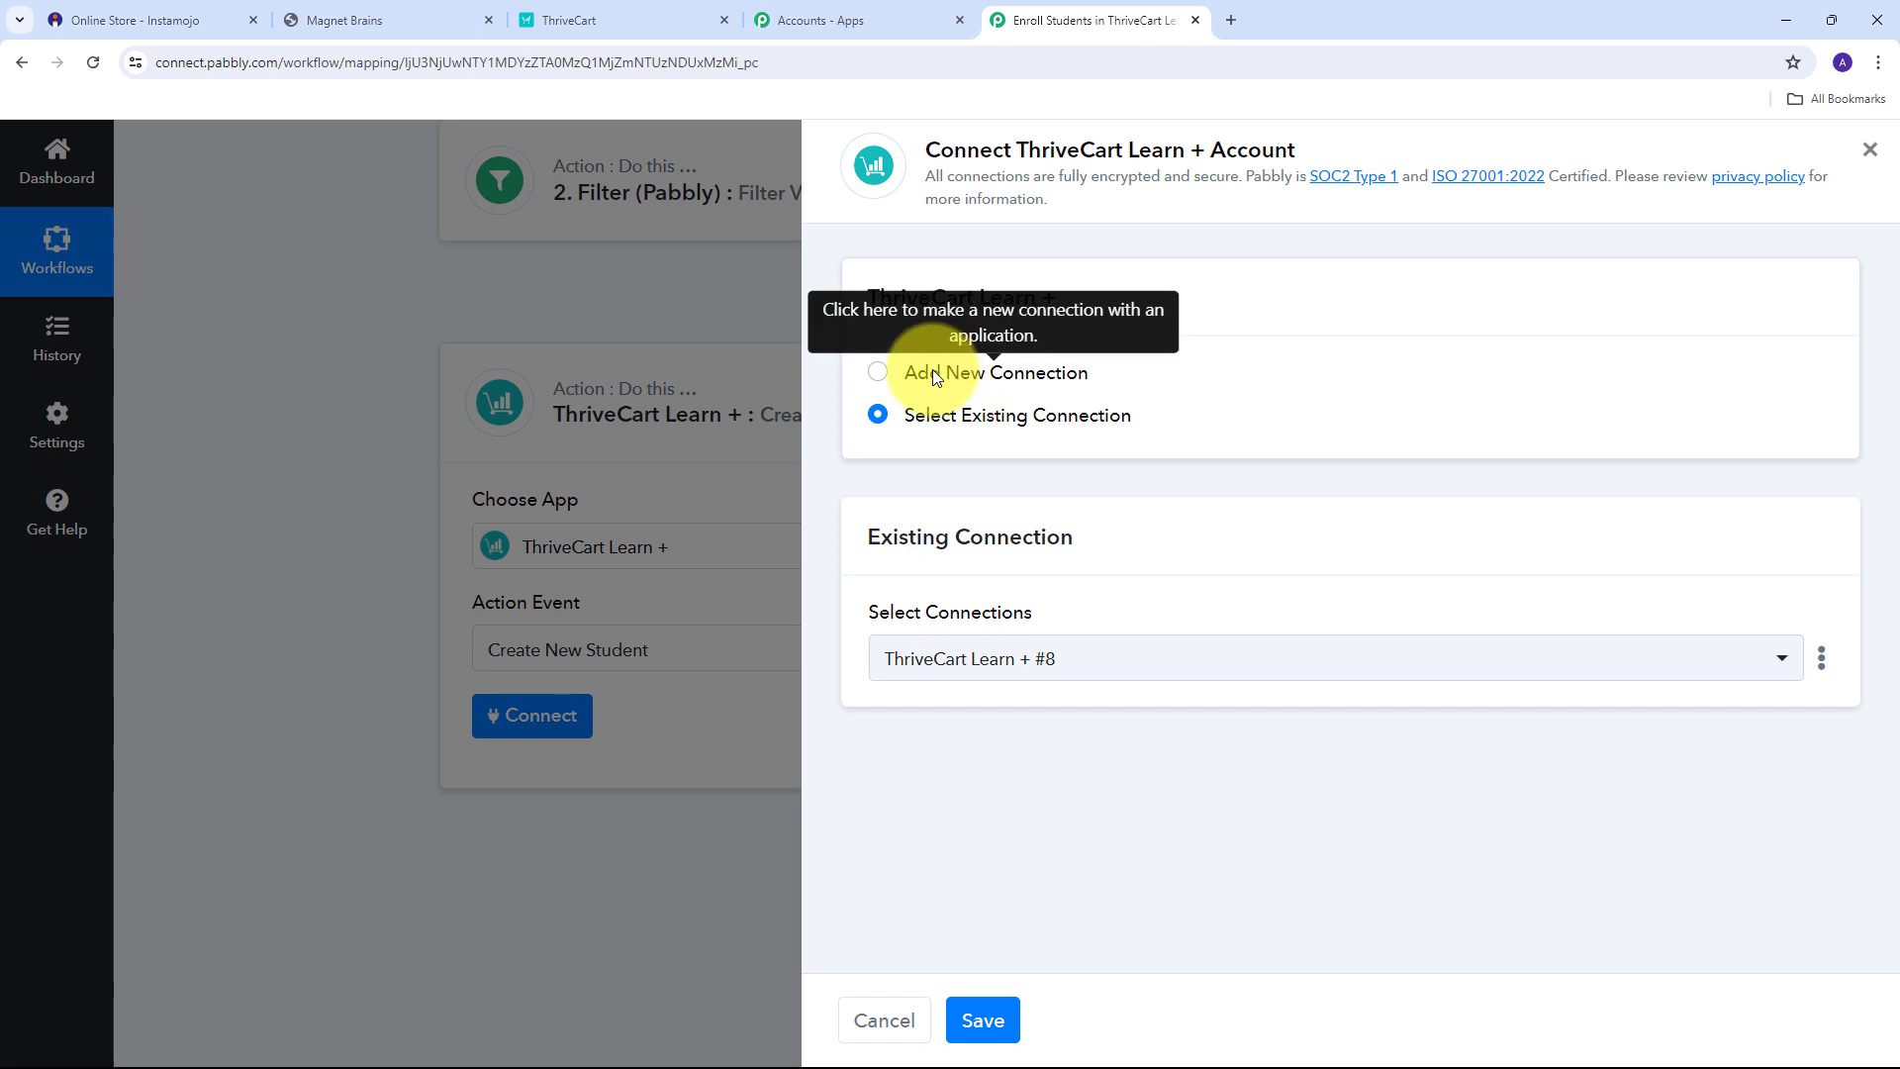
pyautogui.click(878, 372)
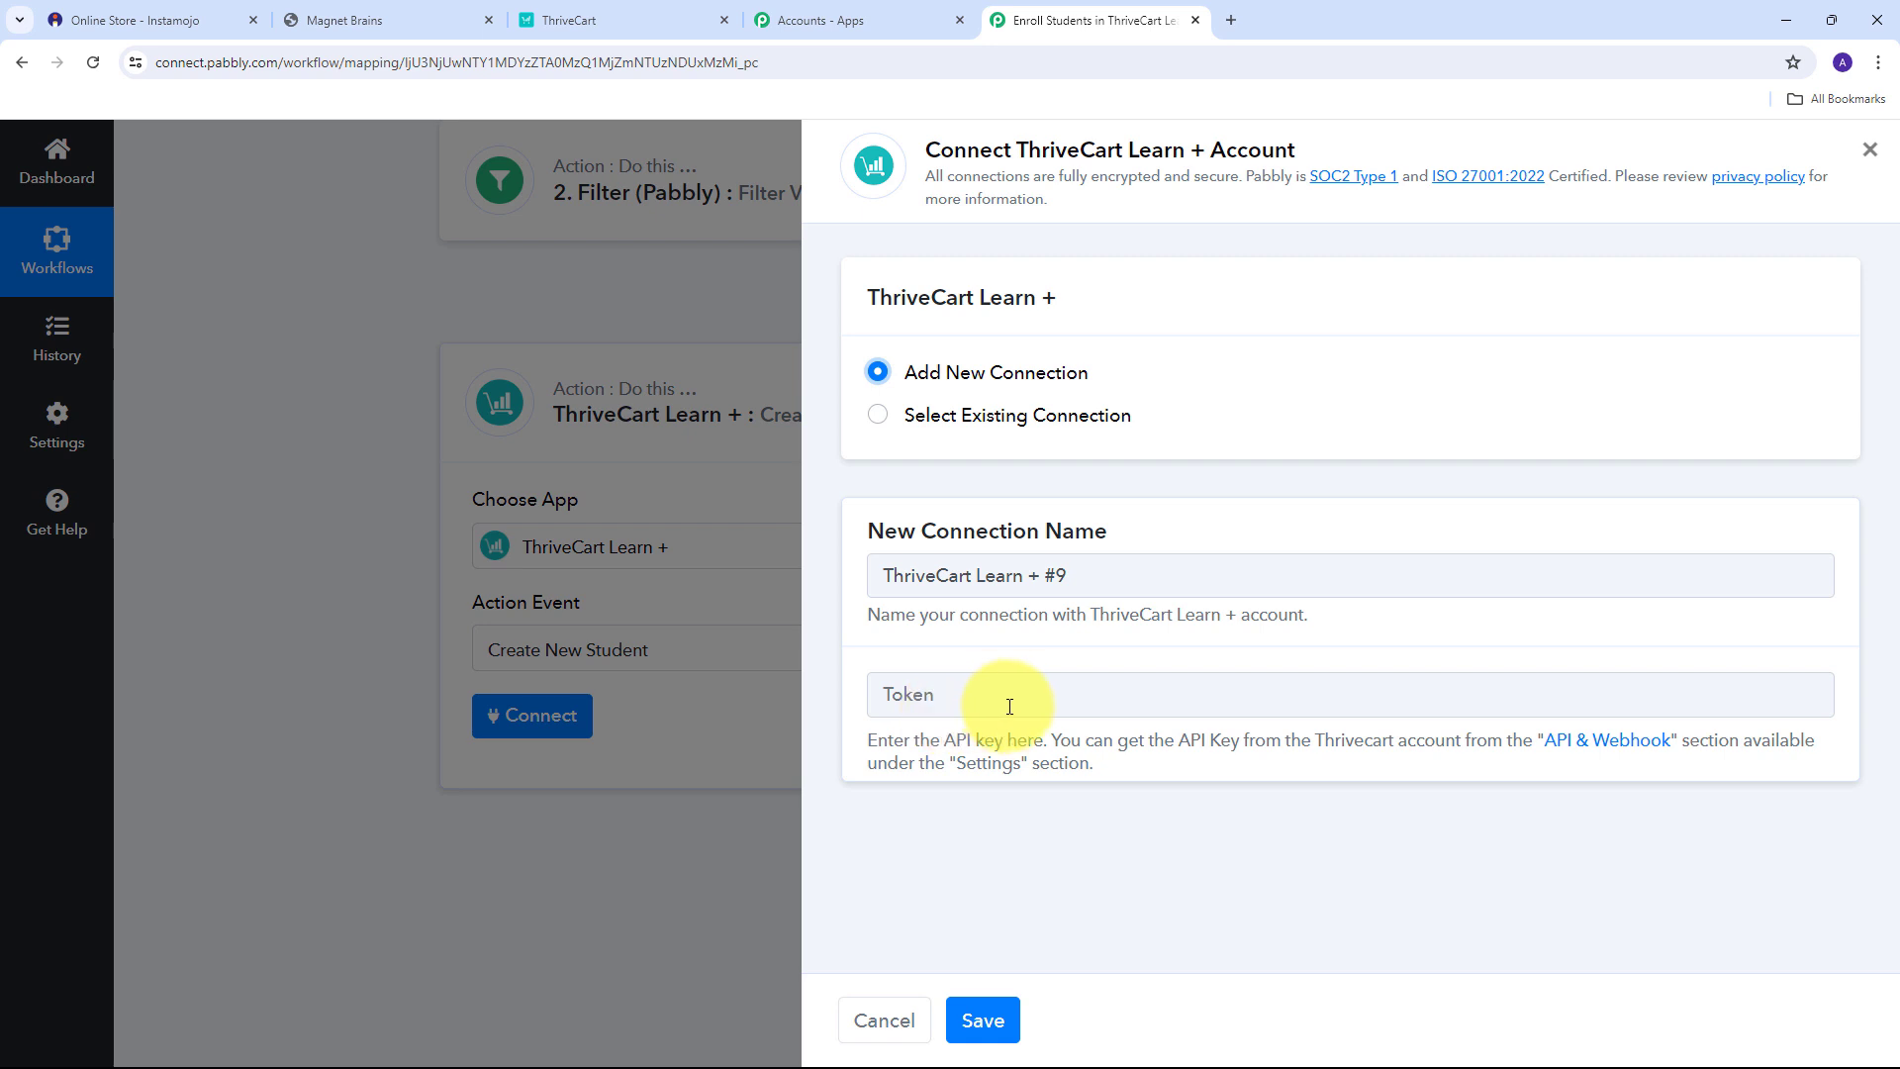
# In ThriveCart Settings > API & webhooks, create and copy an API key named 'Enrolled Students'.
pyautogui.click(598, 22)
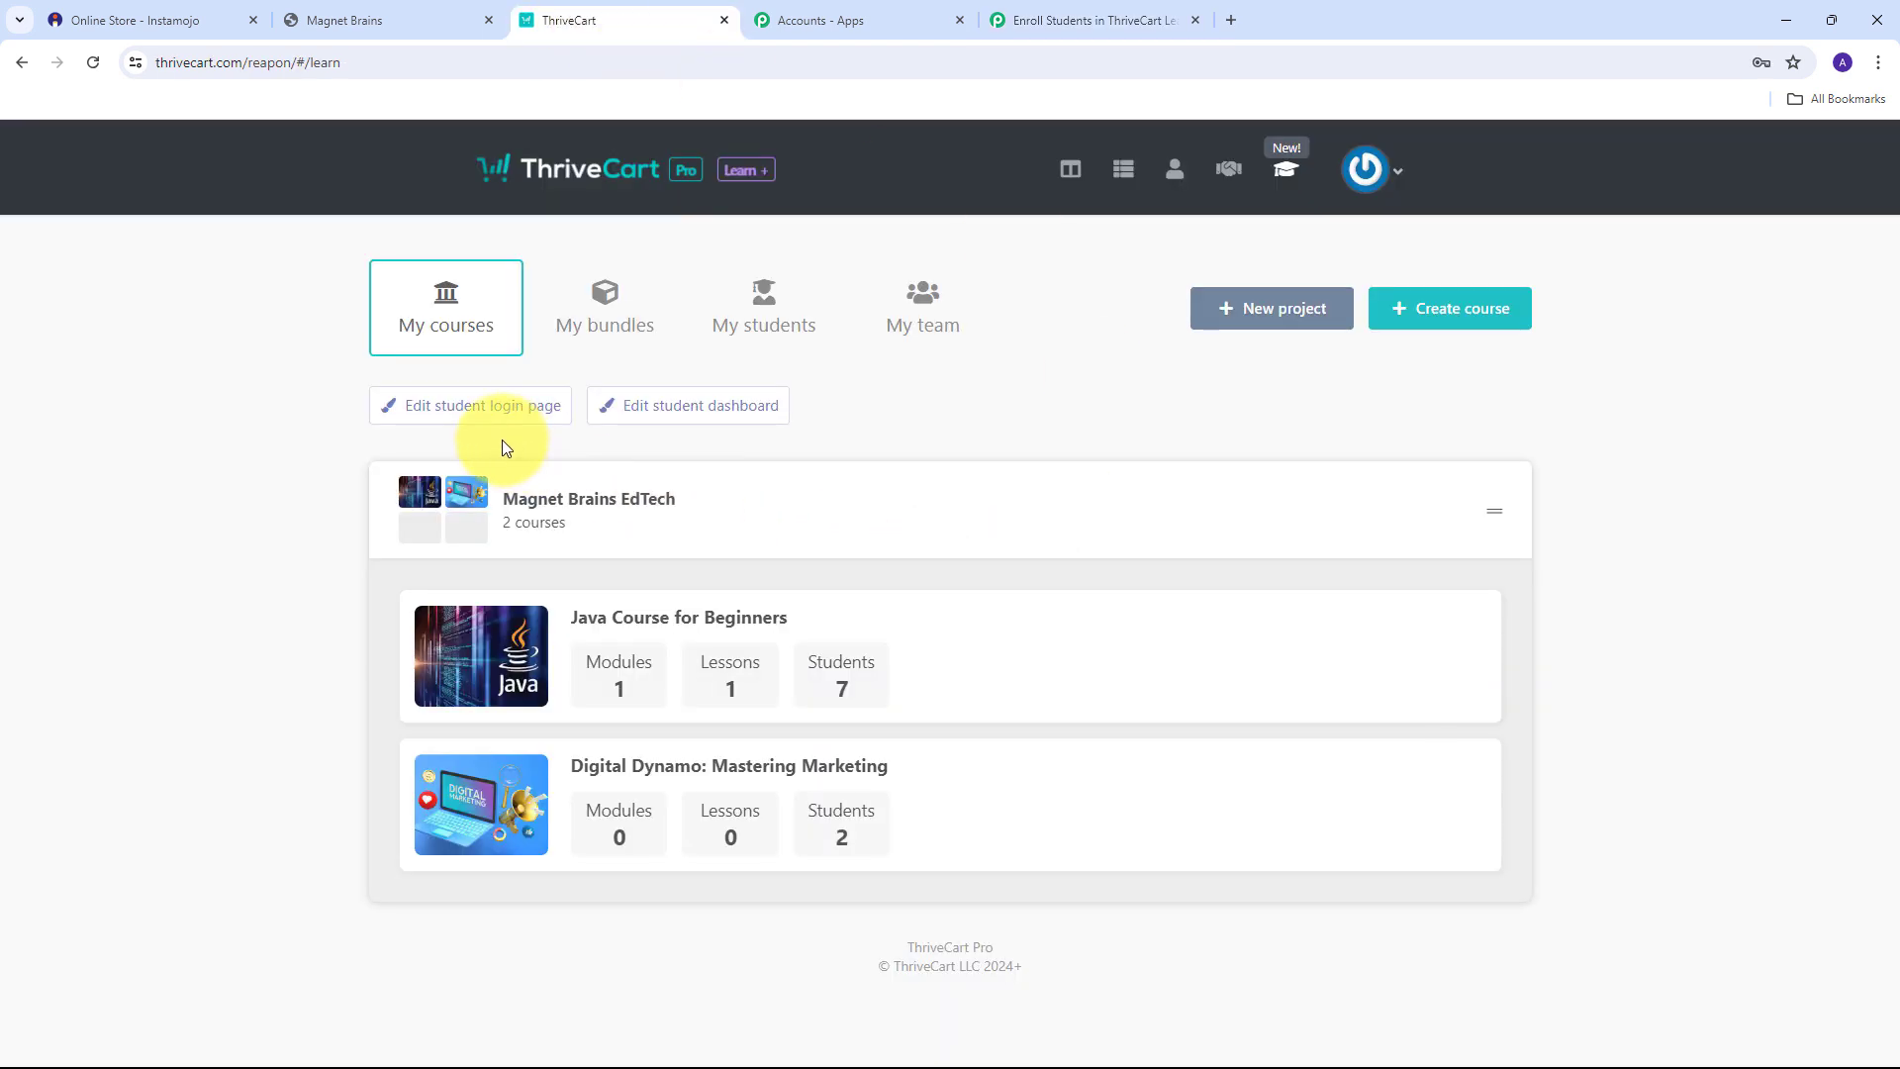
pyautogui.click(1397, 172)
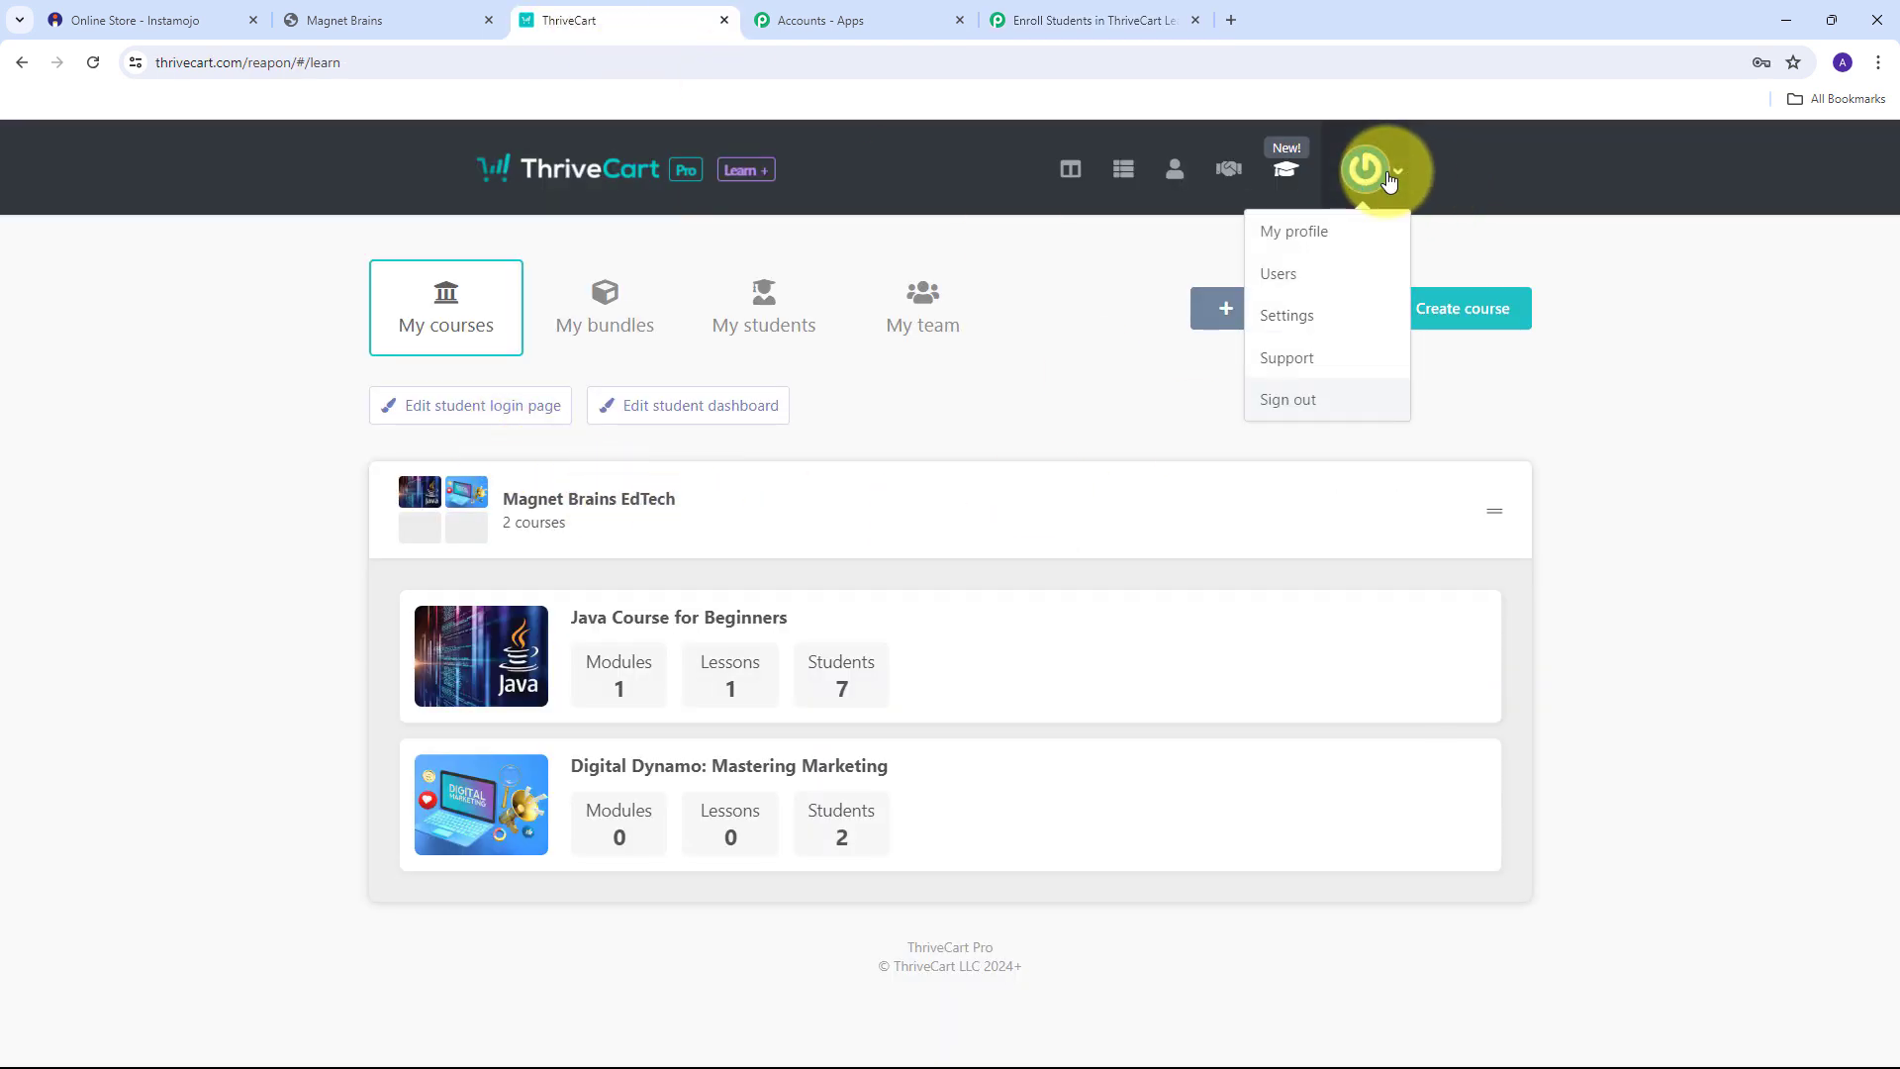
pyautogui.click(1314, 318)
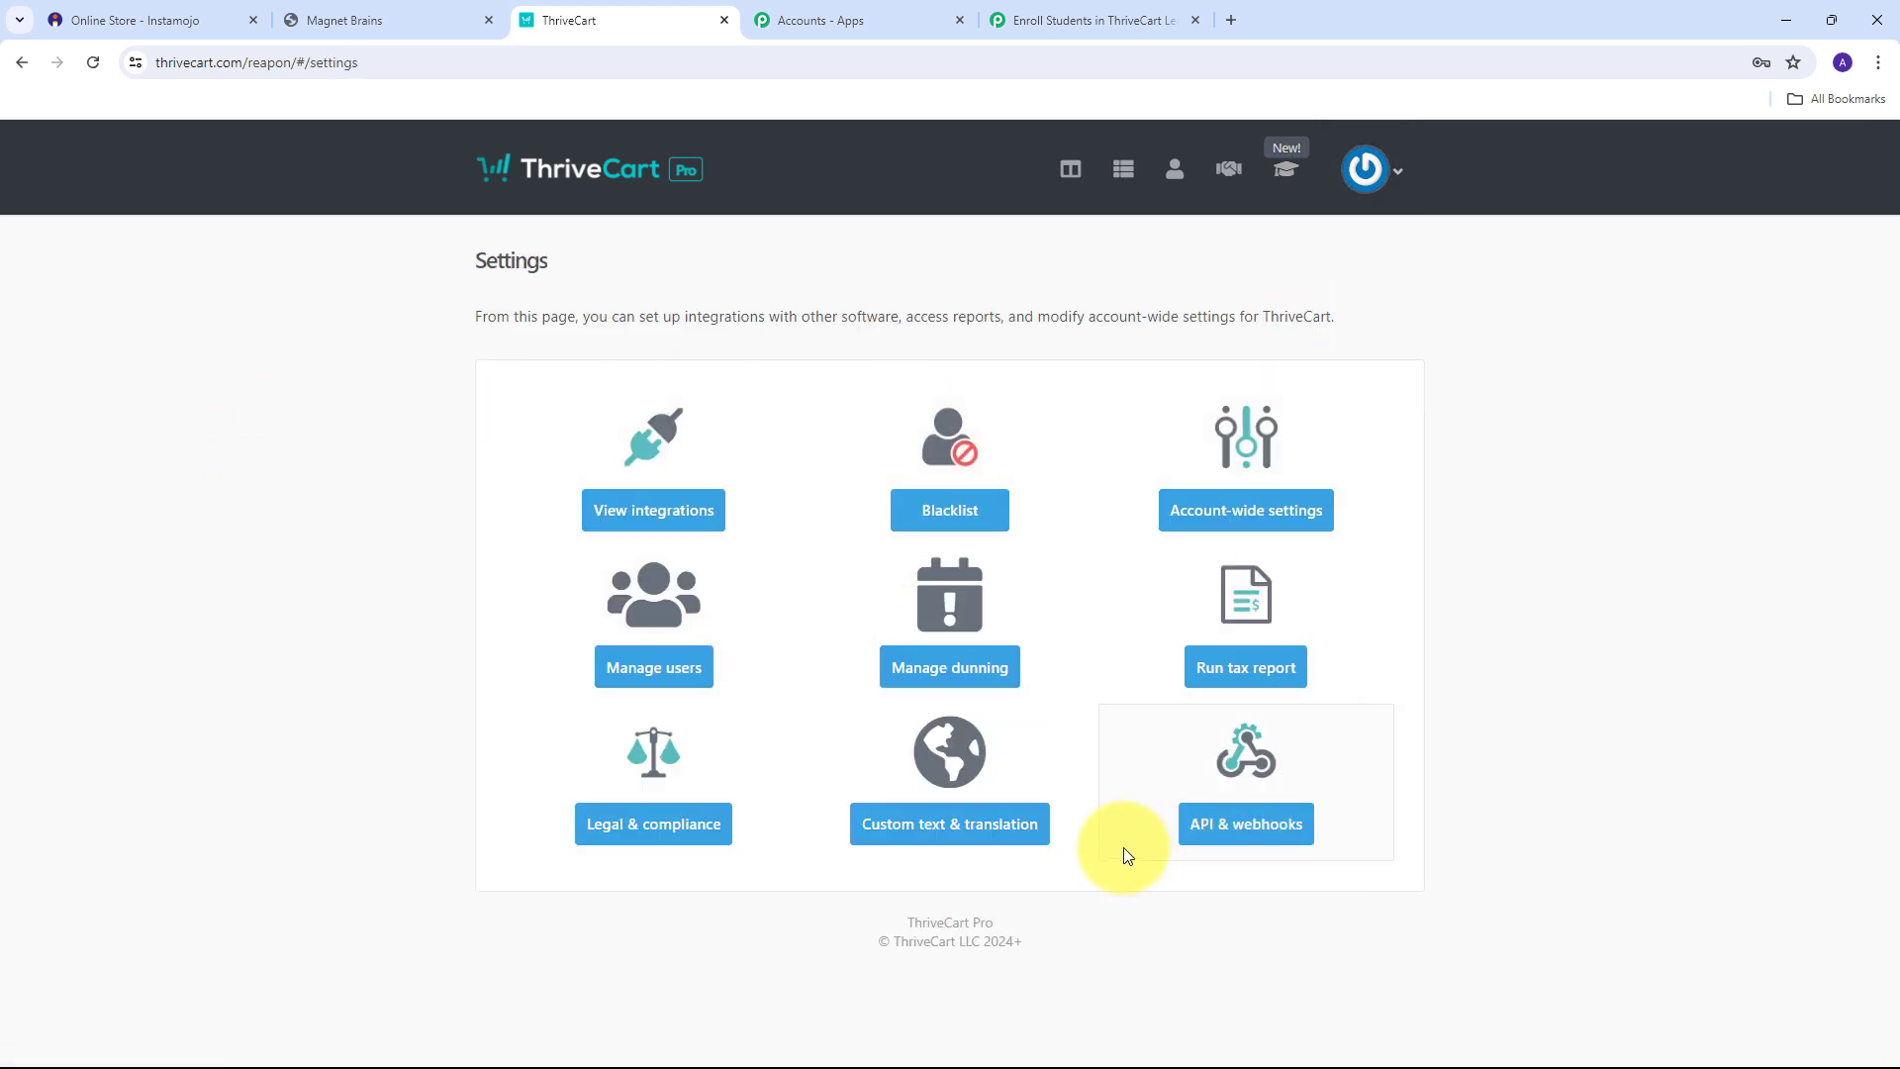
pyautogui.click(1249, 830)
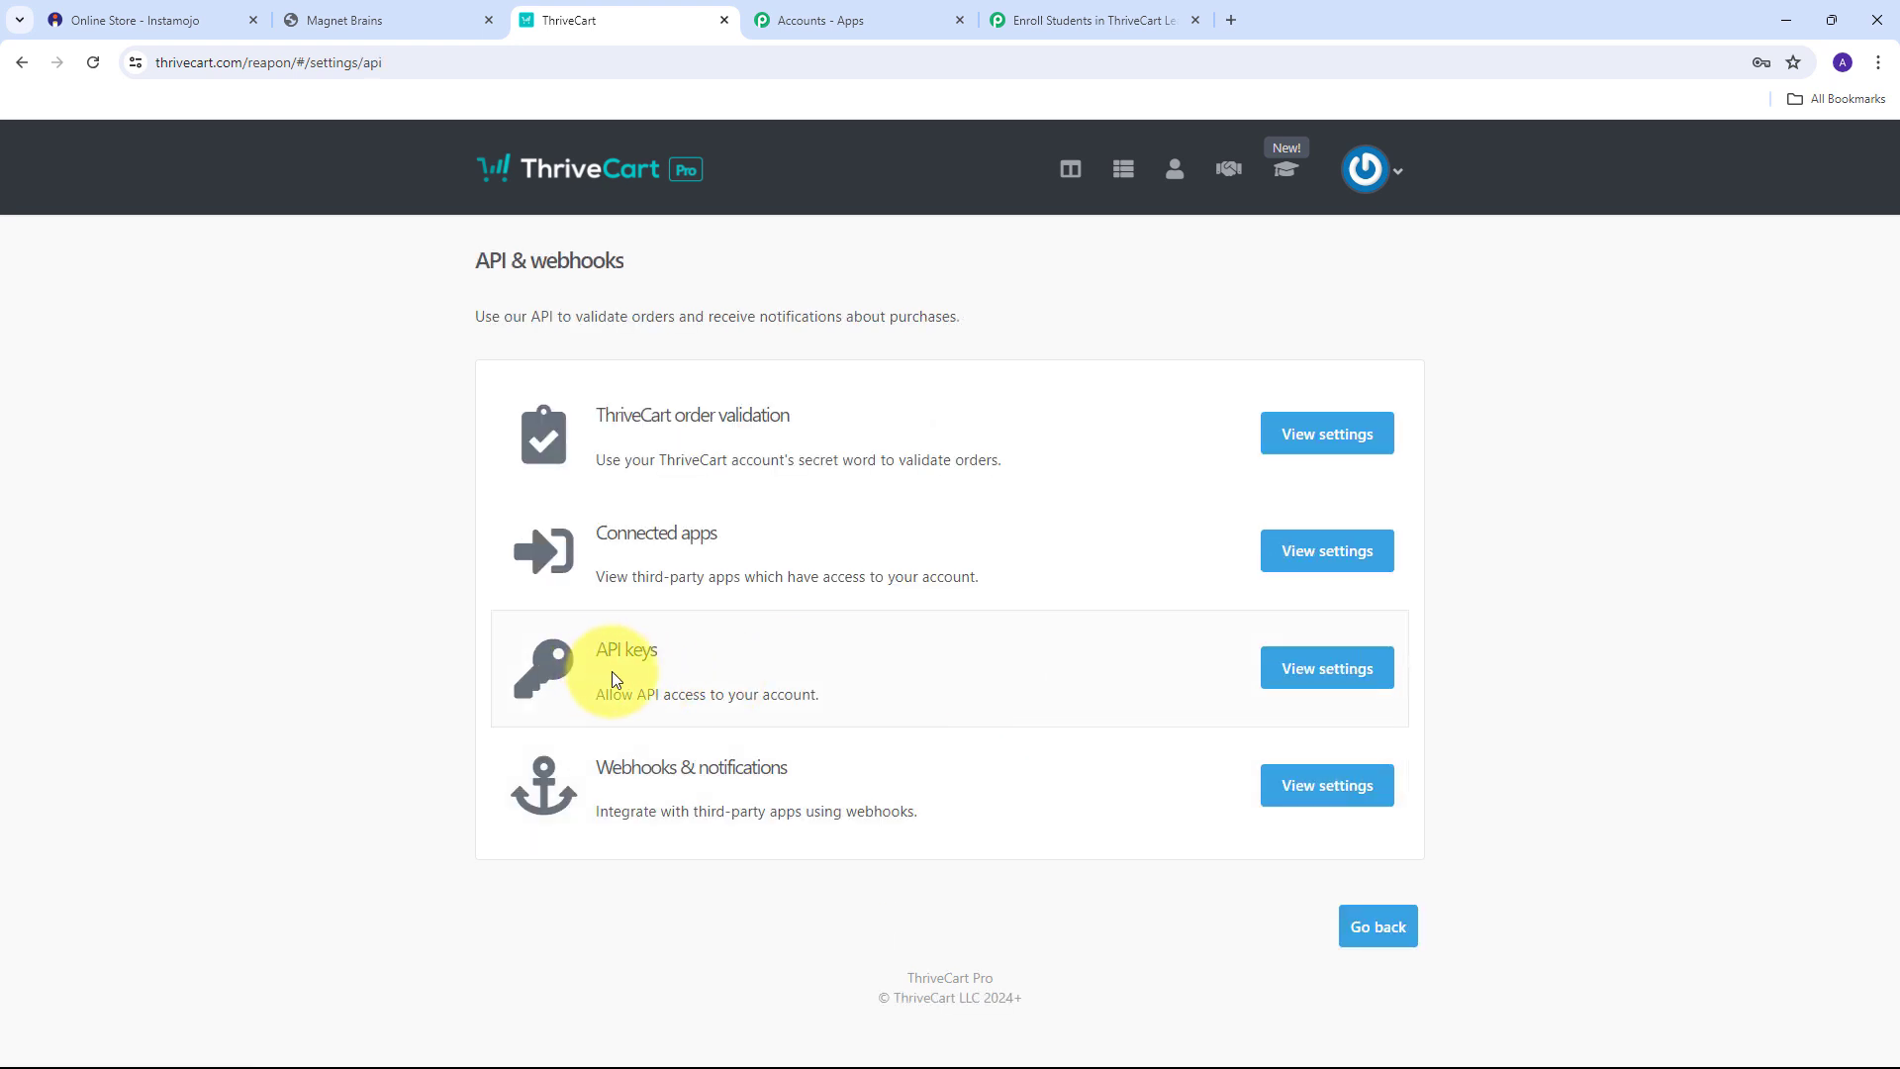
pyautogui.click(703, 671)
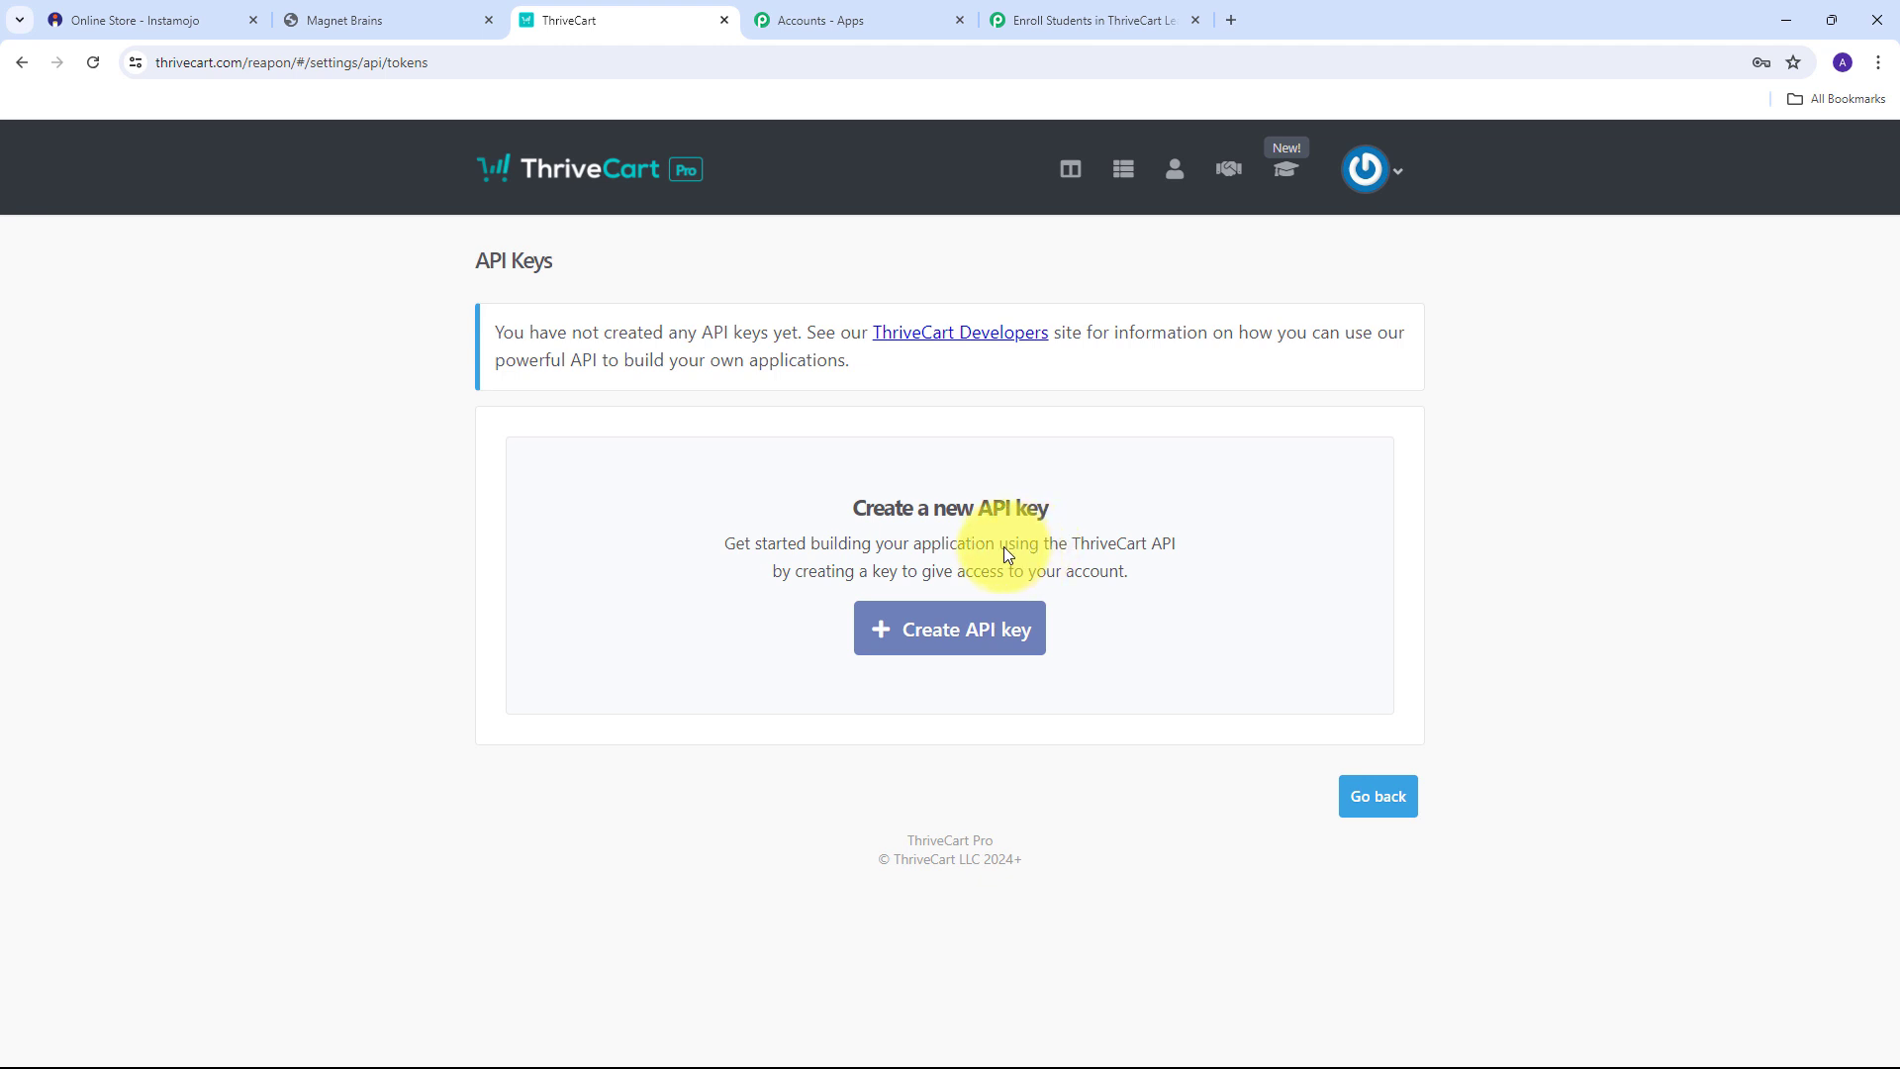
pyautogui.click(948, 637)
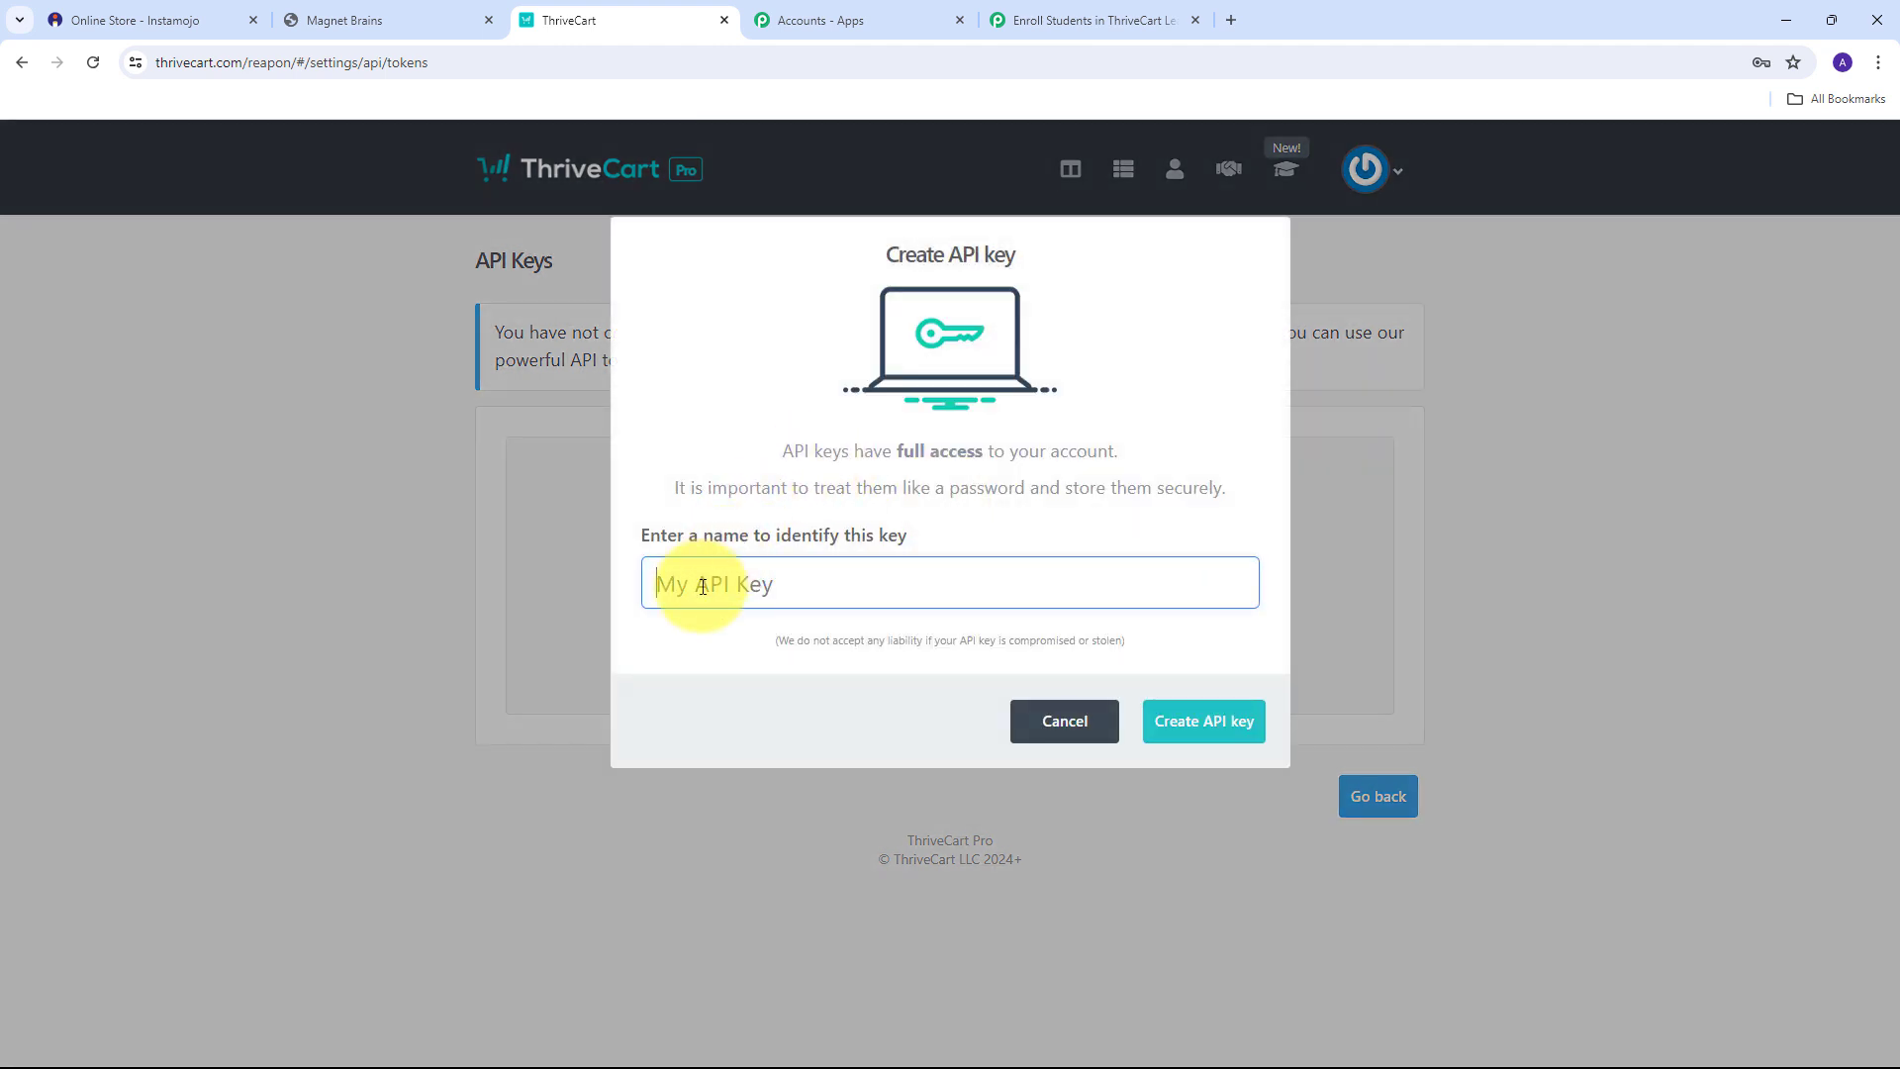
pyautogui.write('Enrolled Students')
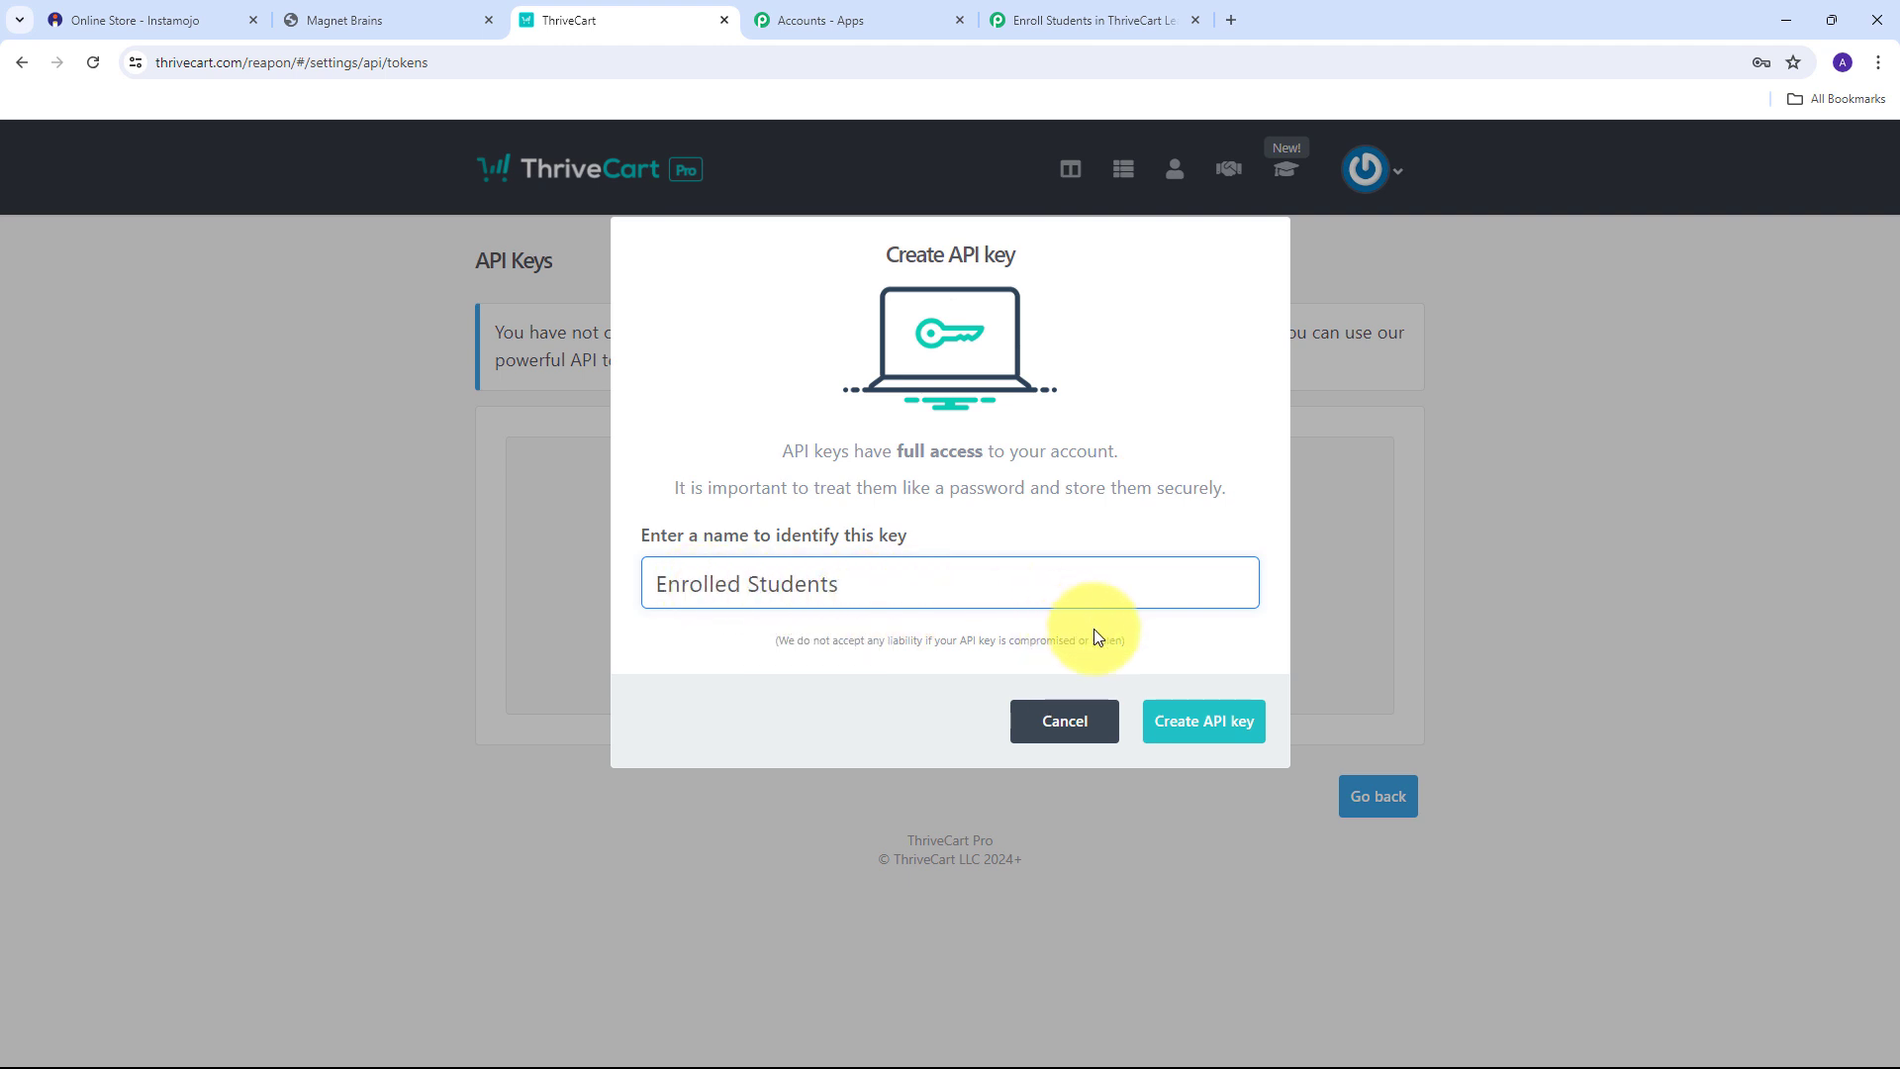
pyautogui.click(1213, 729)
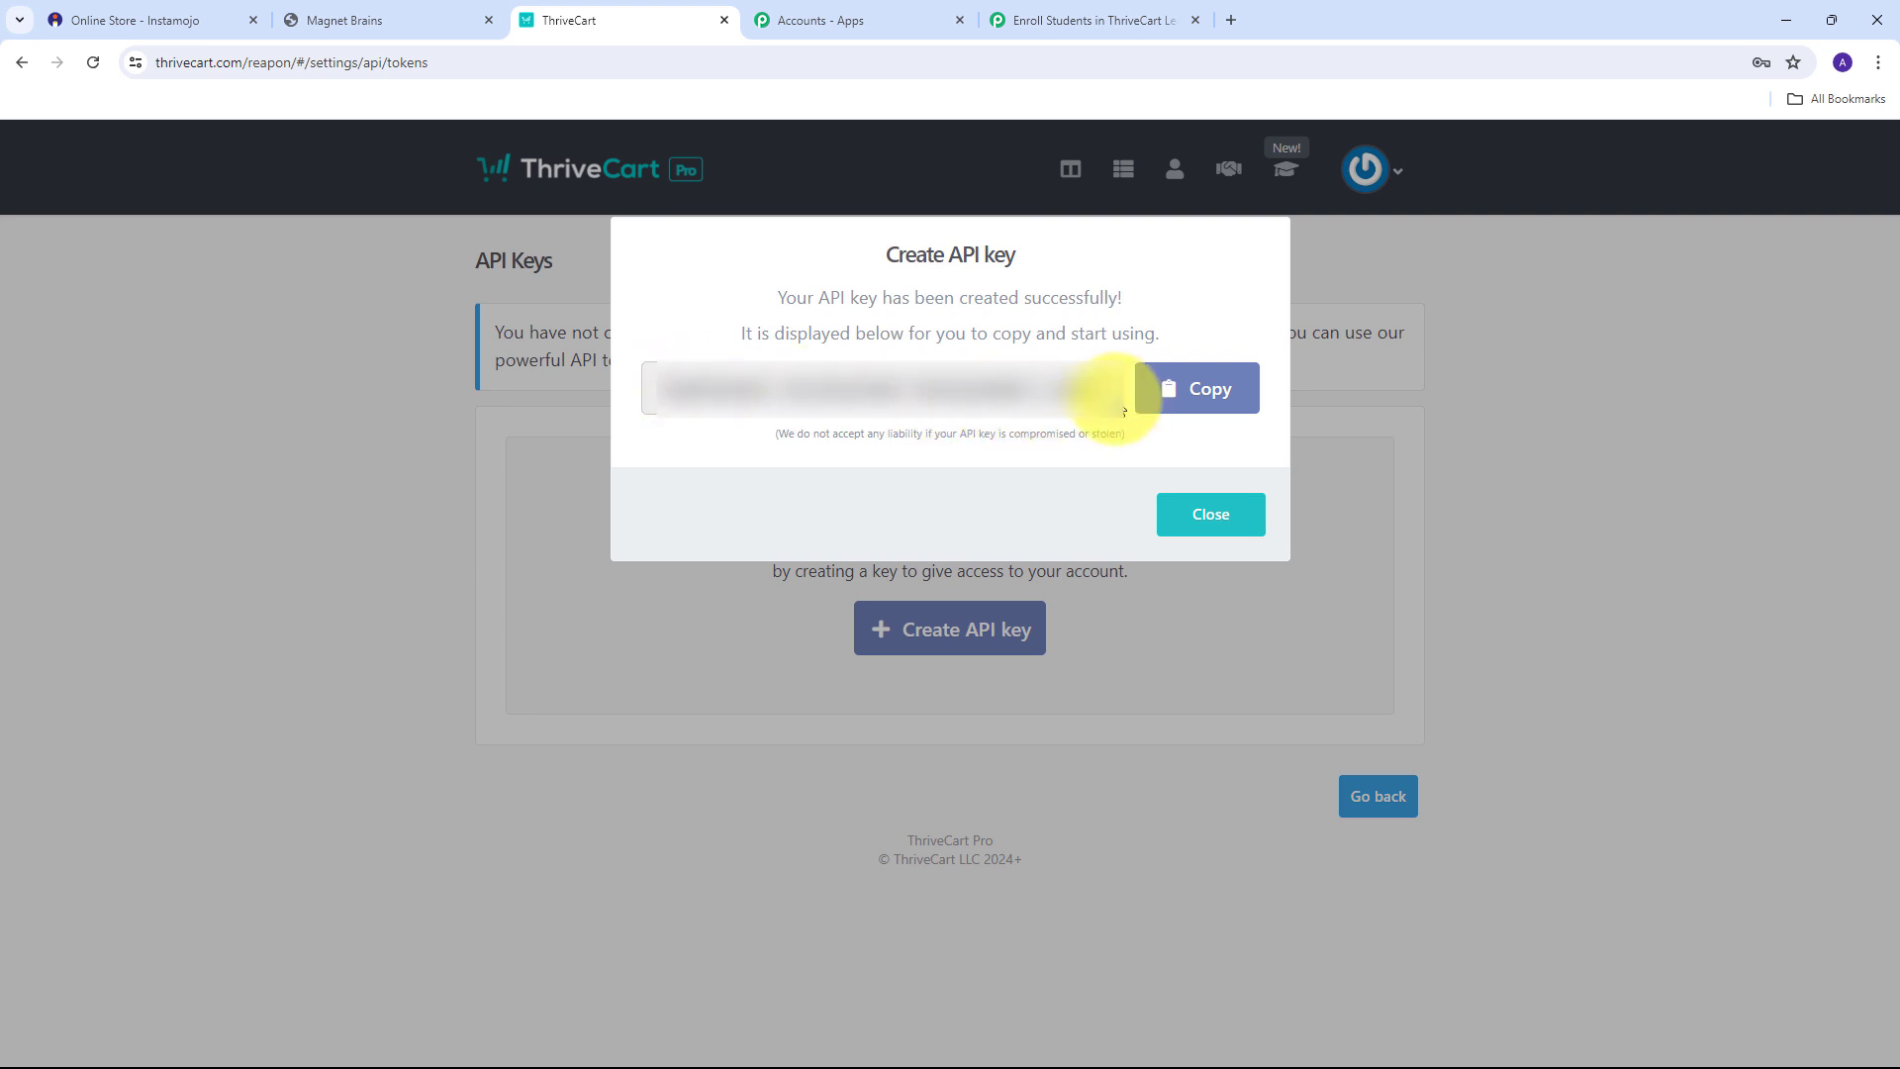
pyautogui.click(1200, 390)
pyautogui.click(1208, 517)
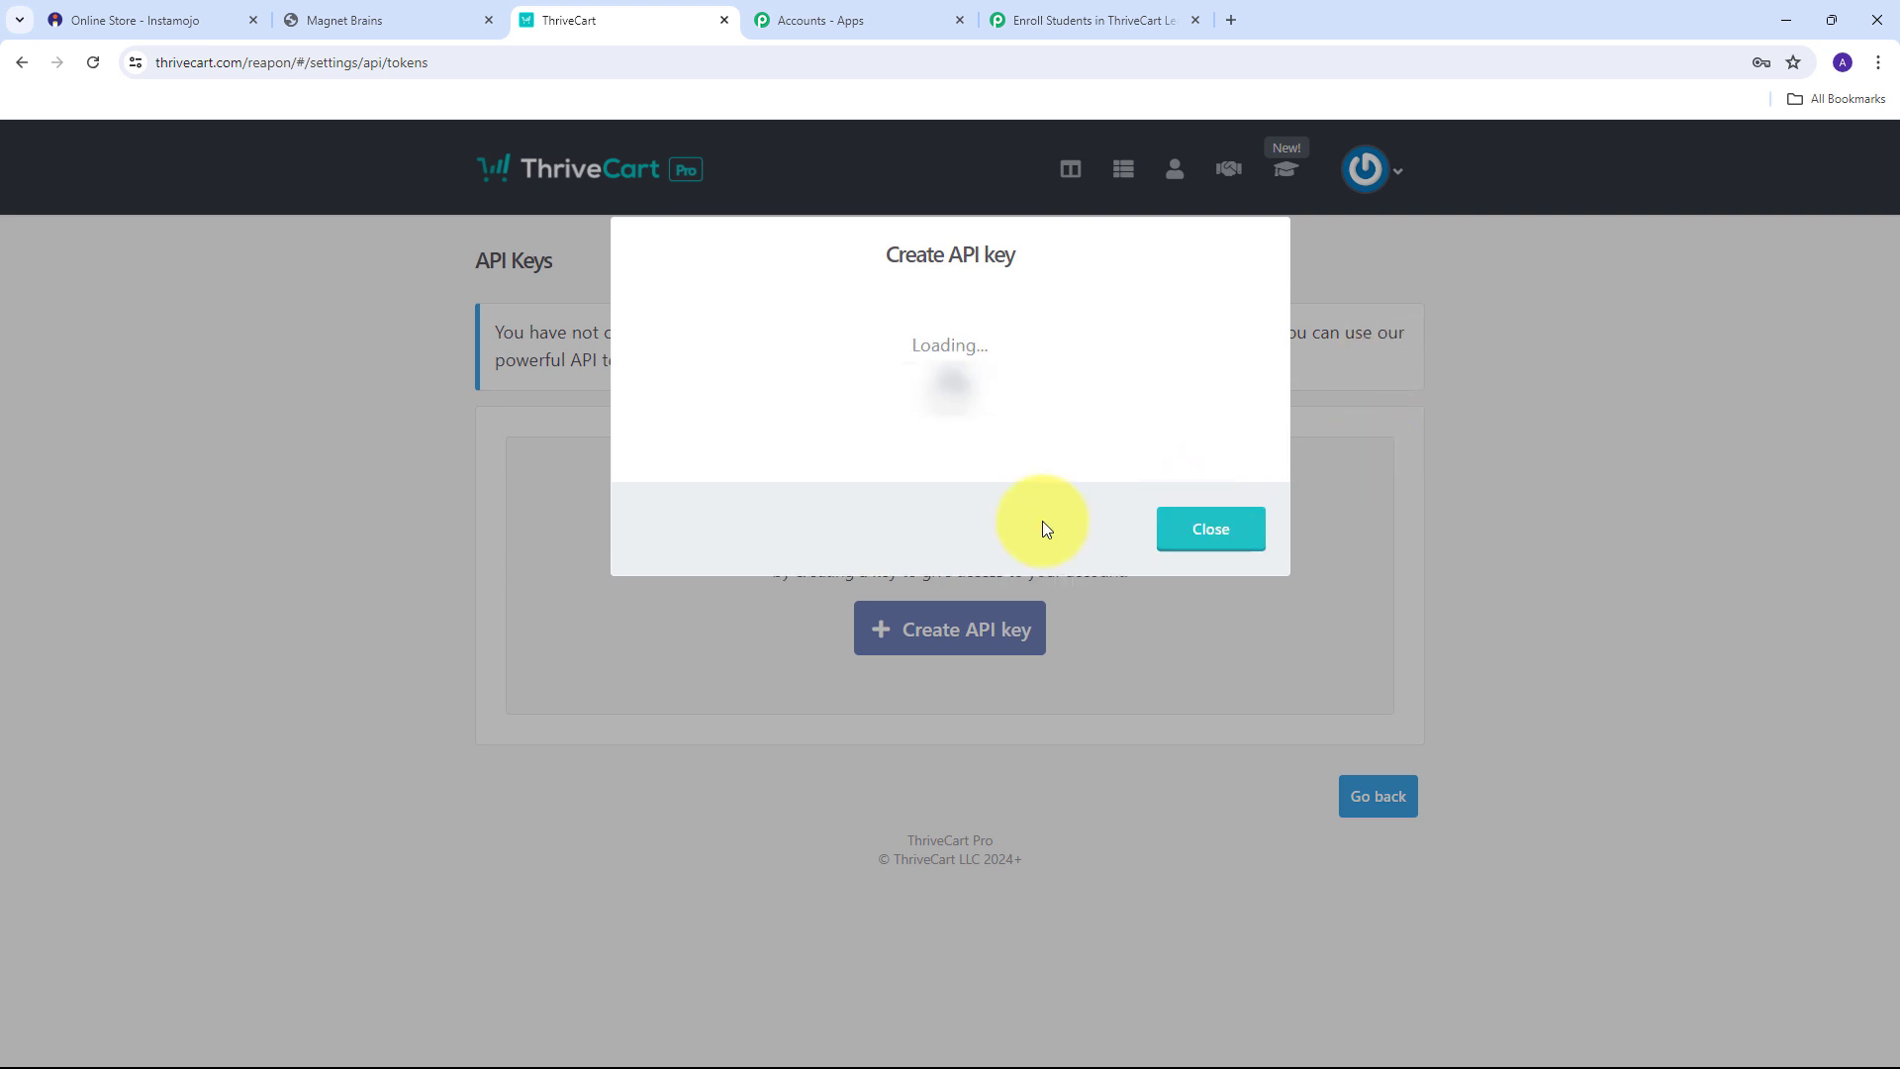
# Paste the copied API key as the ThriveCart Learn + #9 Token and save the connection.
pyautogui.click(1077, 12)
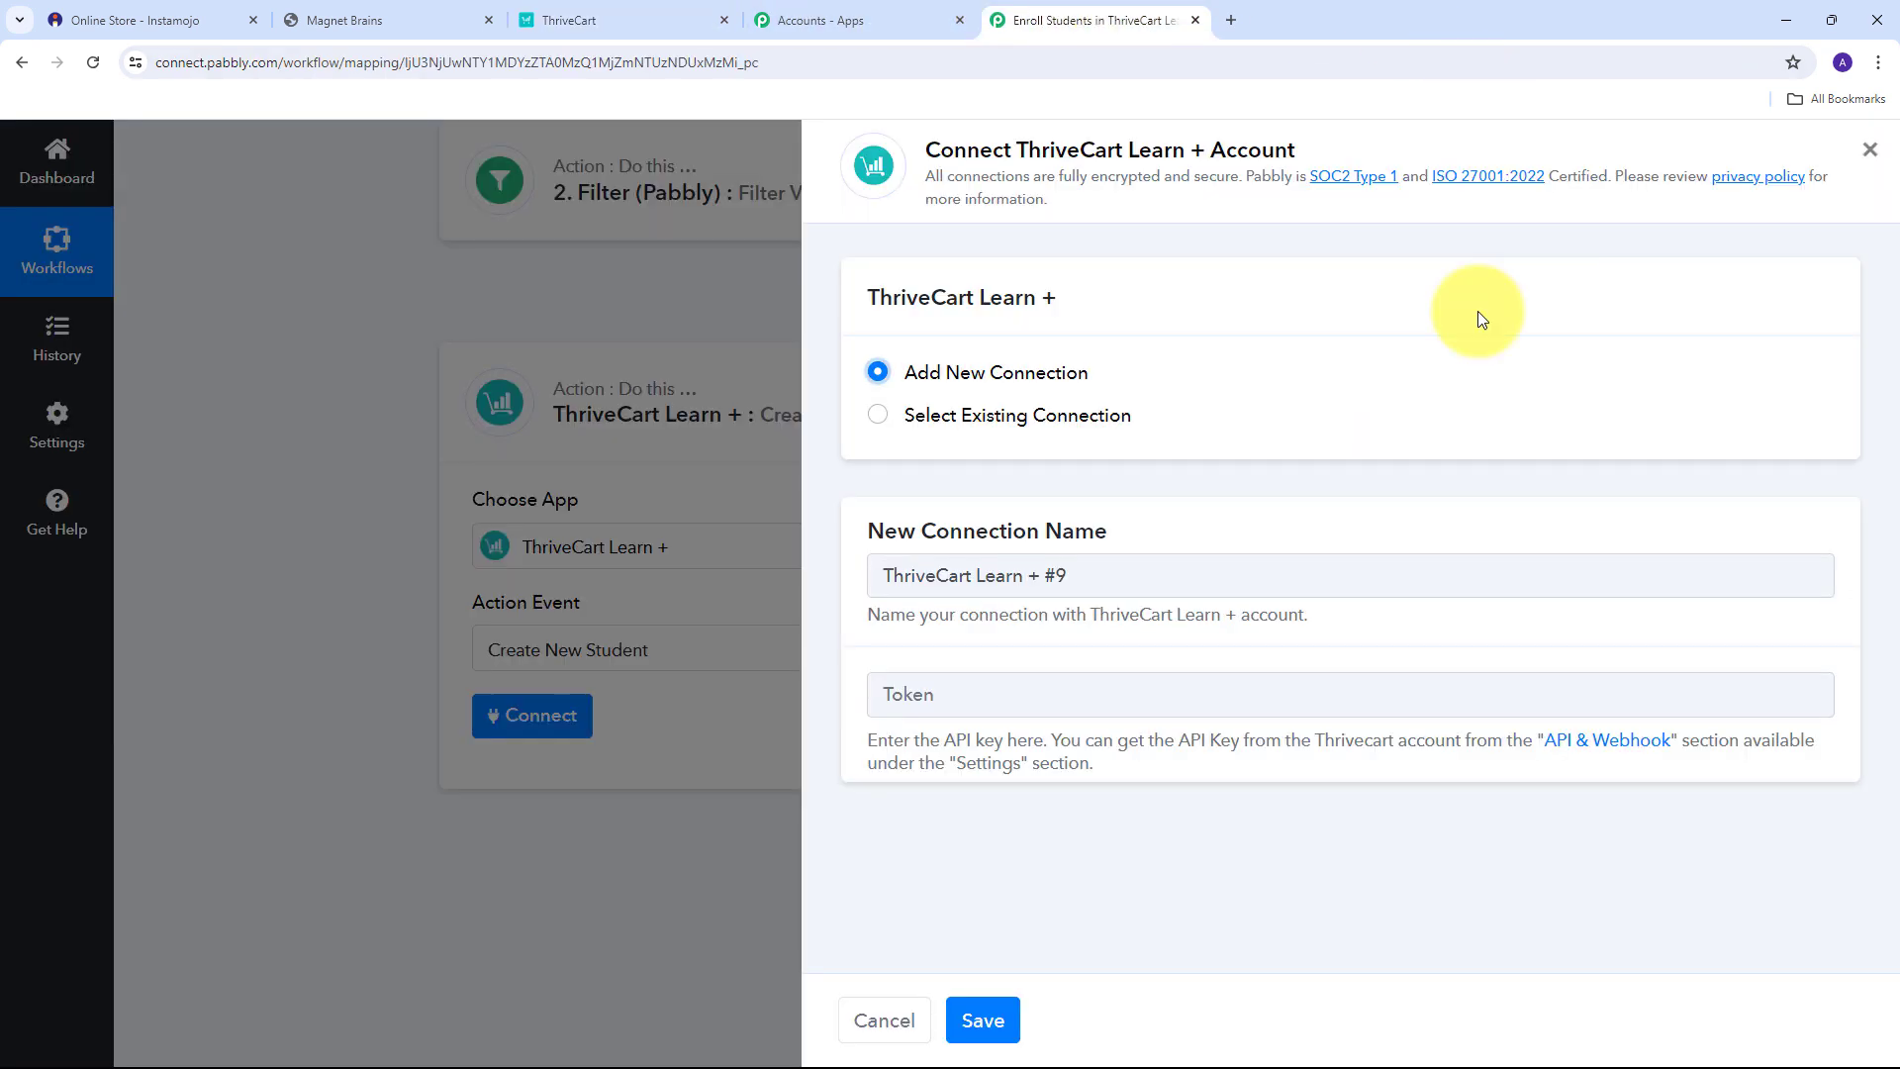
pyautogui.click(906, 688)
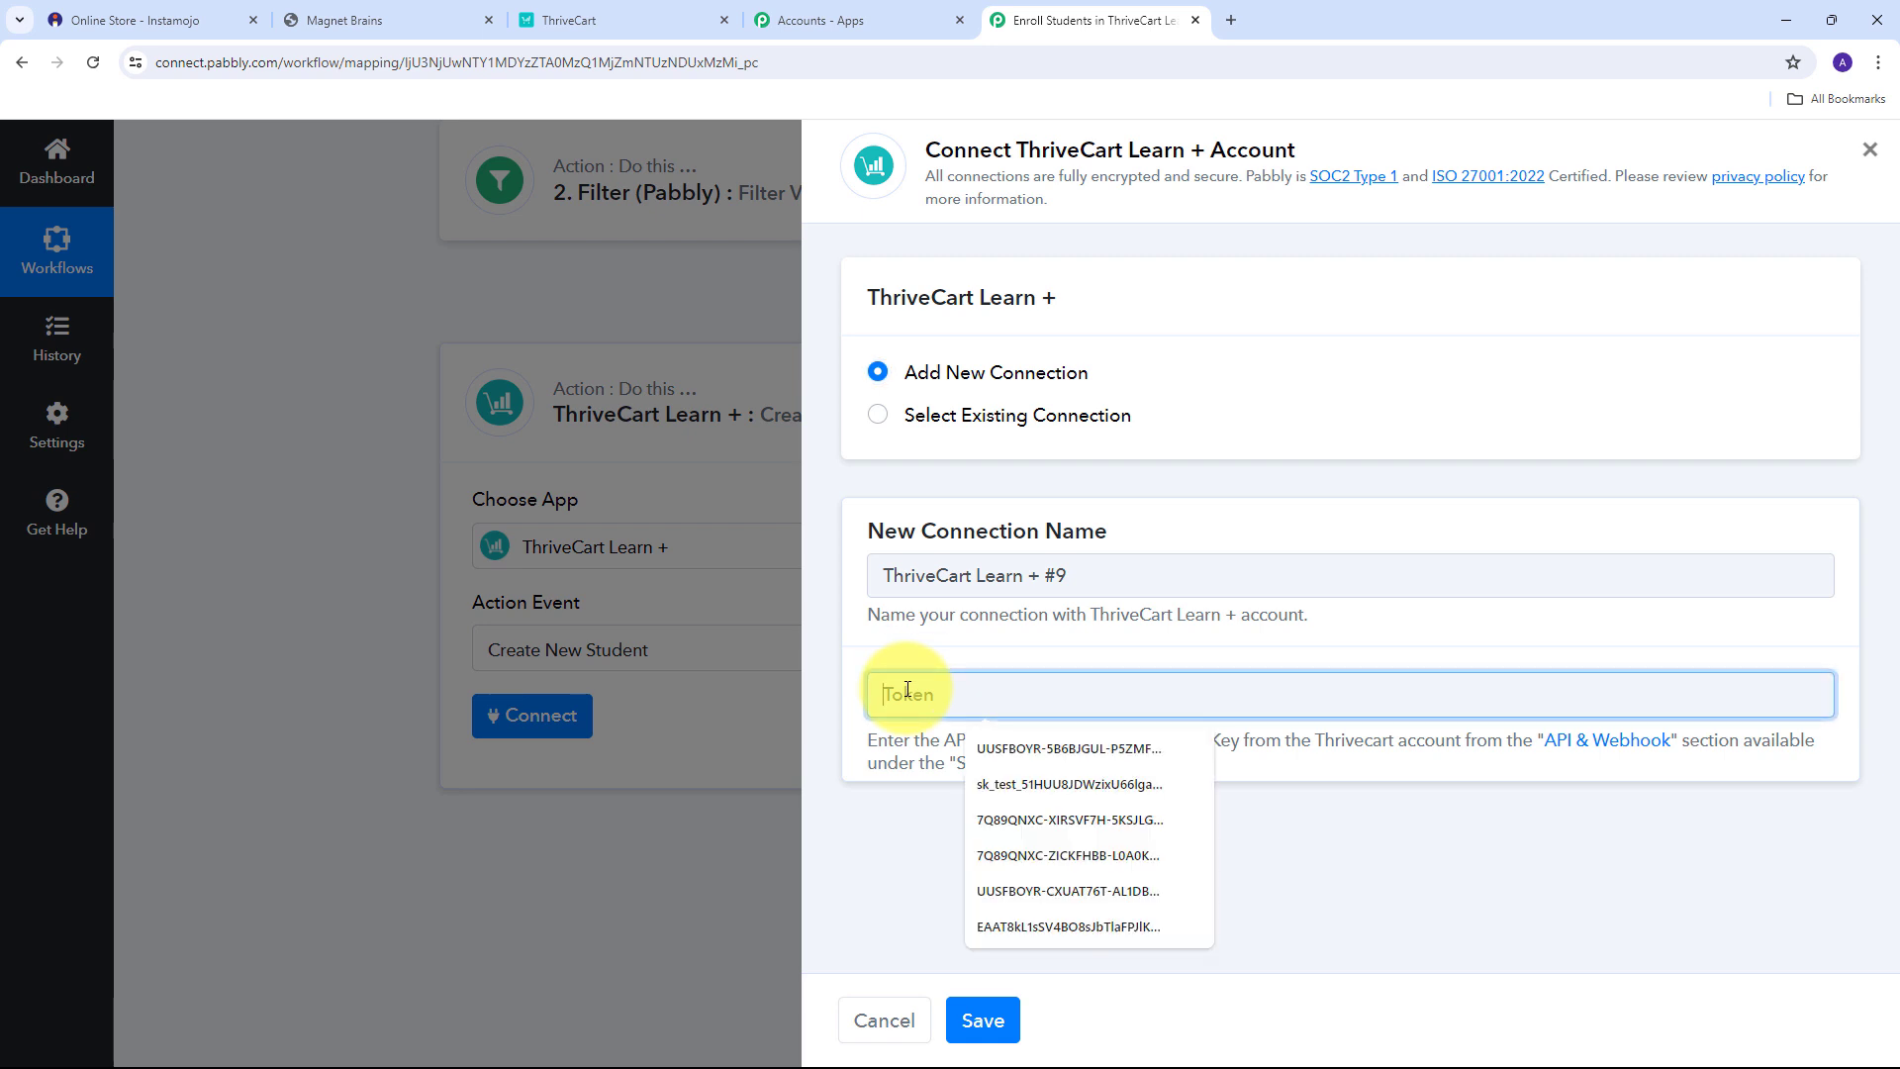
pyautogui.hotkey('ctrl', 'v')
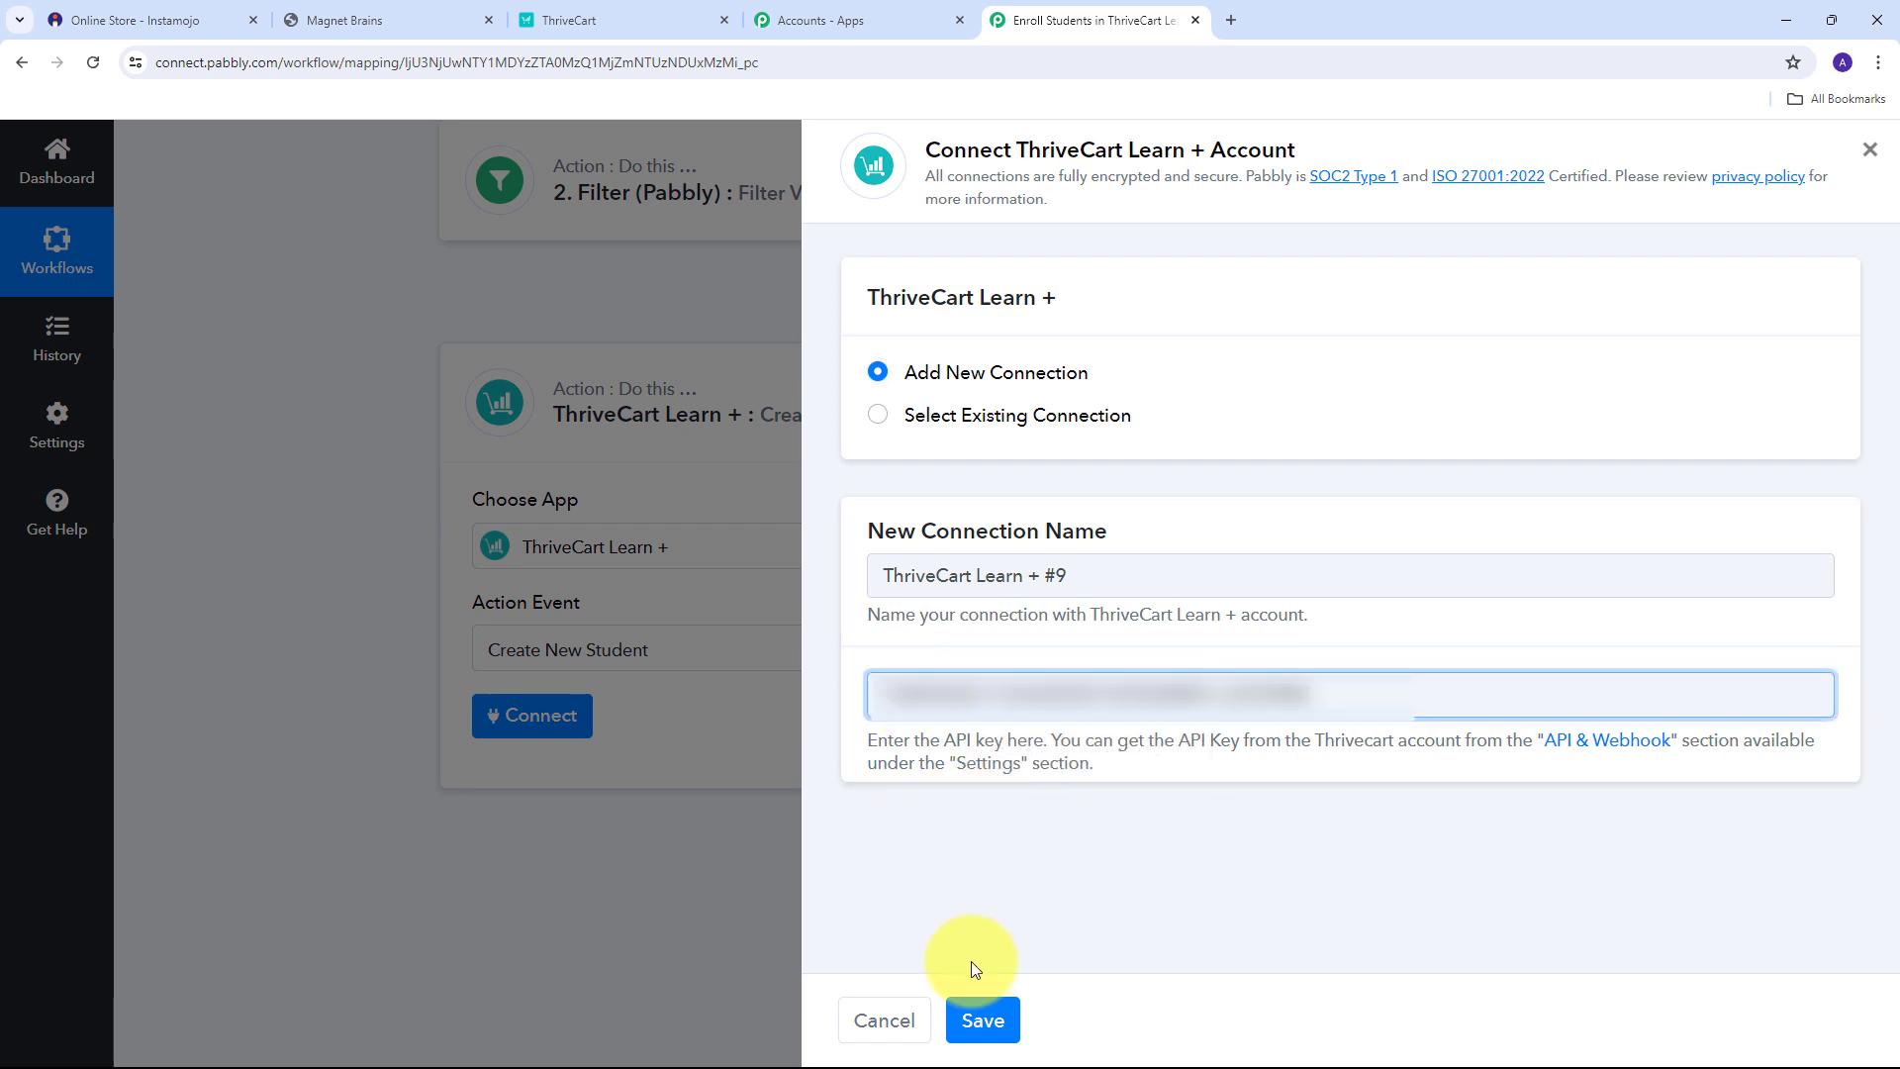
pyautogui.click(983, 1023)
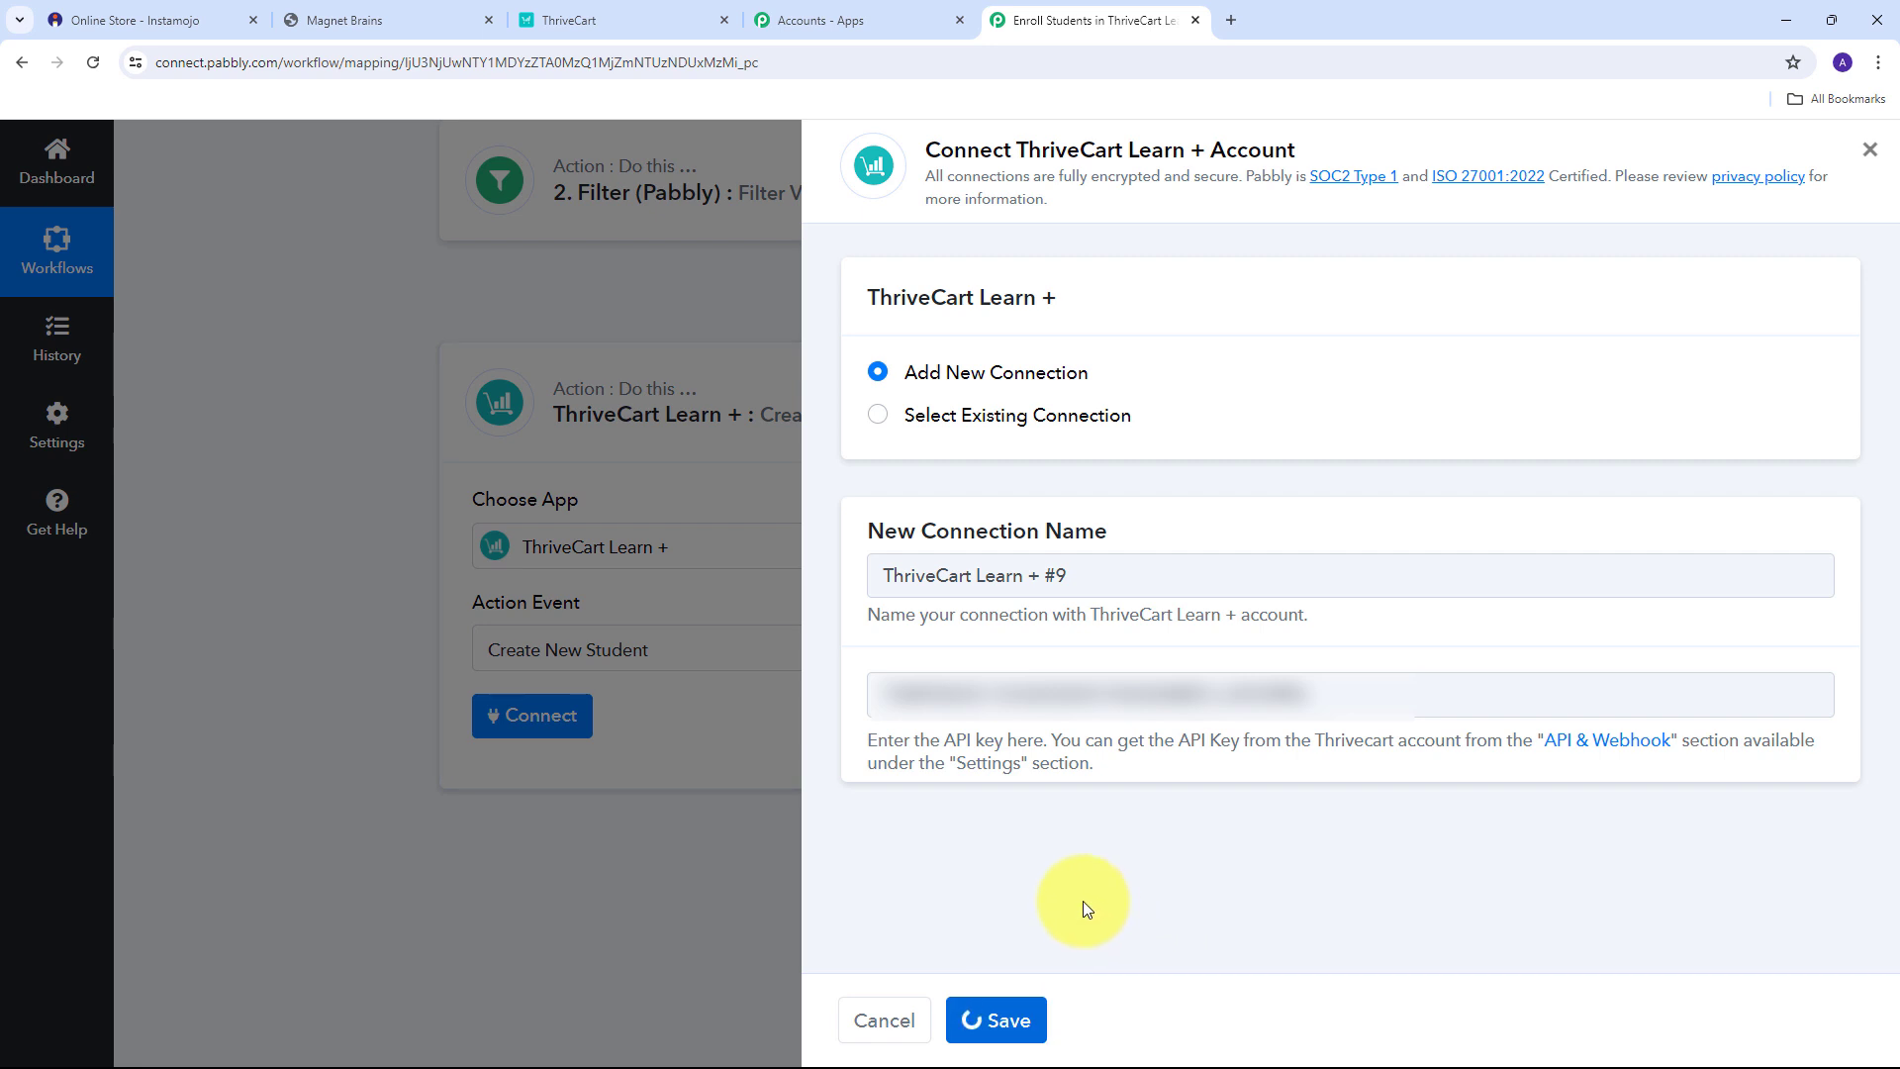
# Map Email Address to the Buyer email field from 1. Instamojo V1: New Sale.
pyautogui.scroll(-2, 1136, 513)
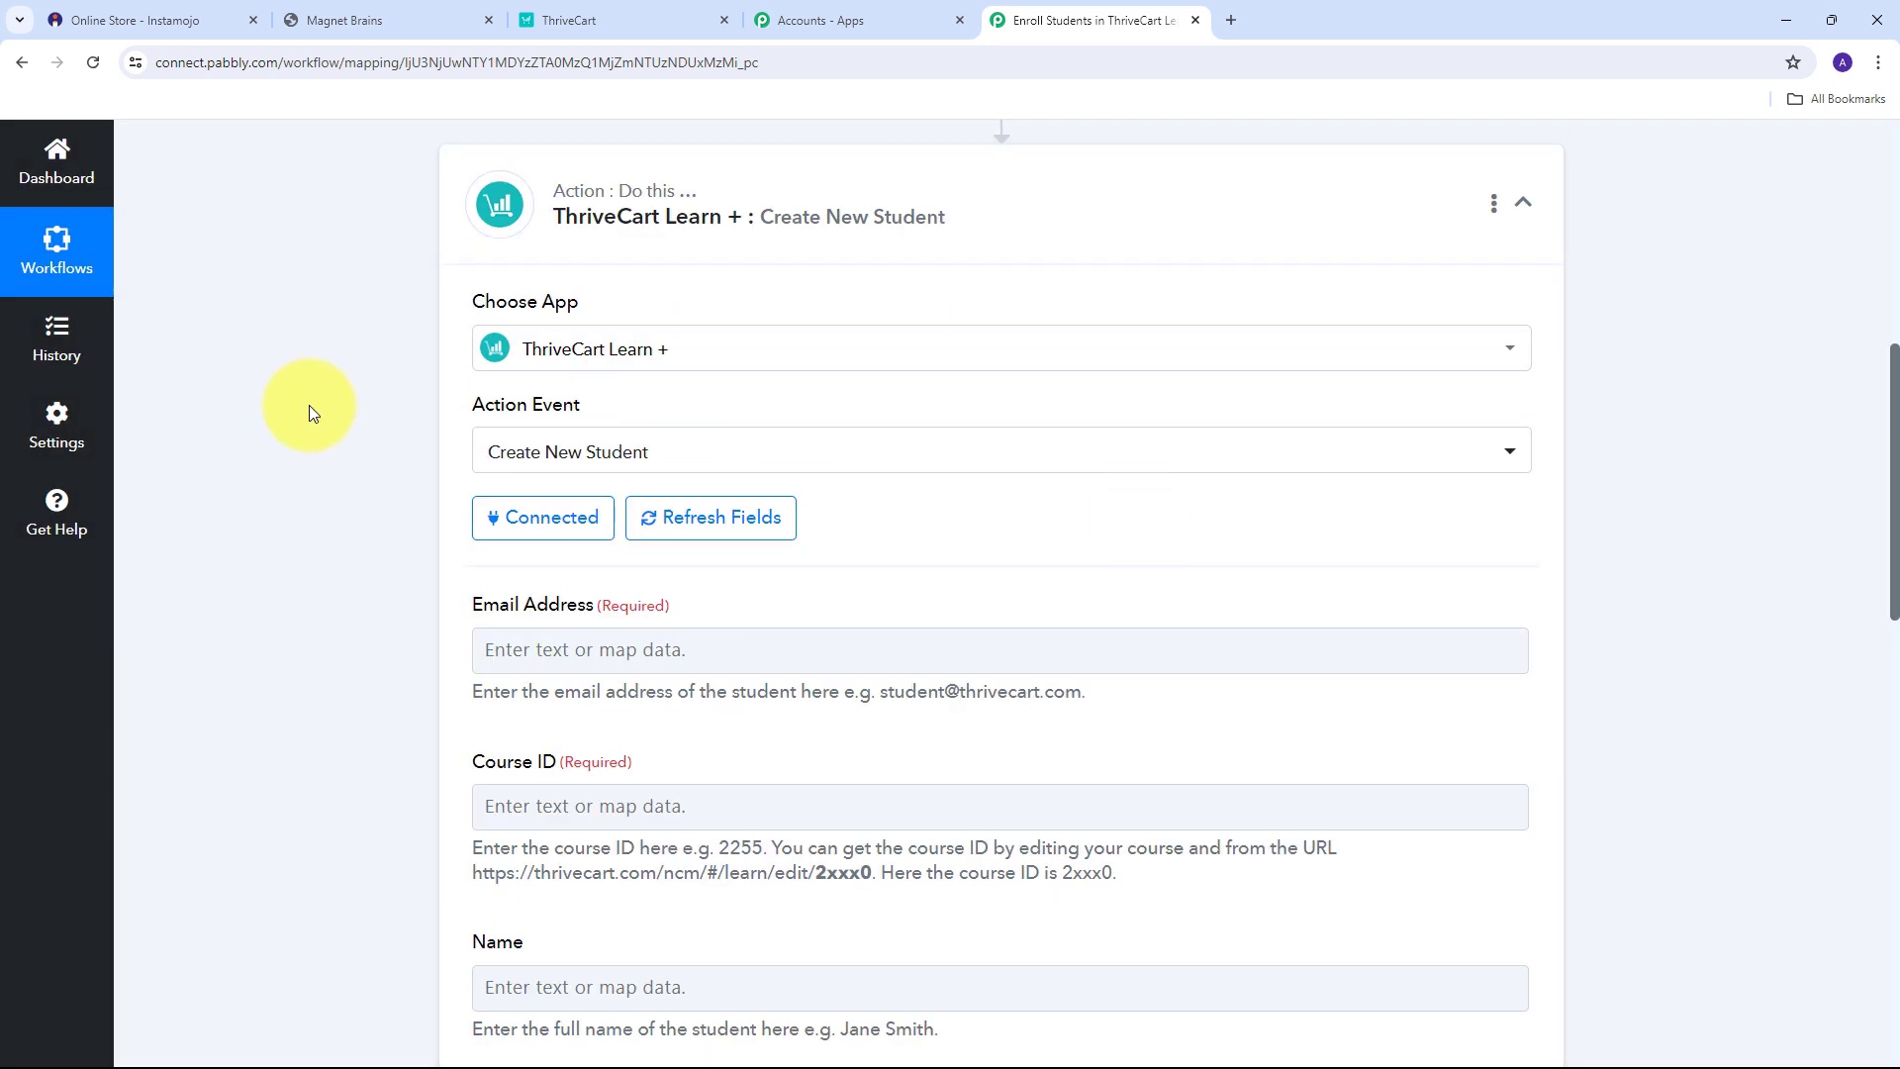
pyautogui.scroll(-2, 877, 567)
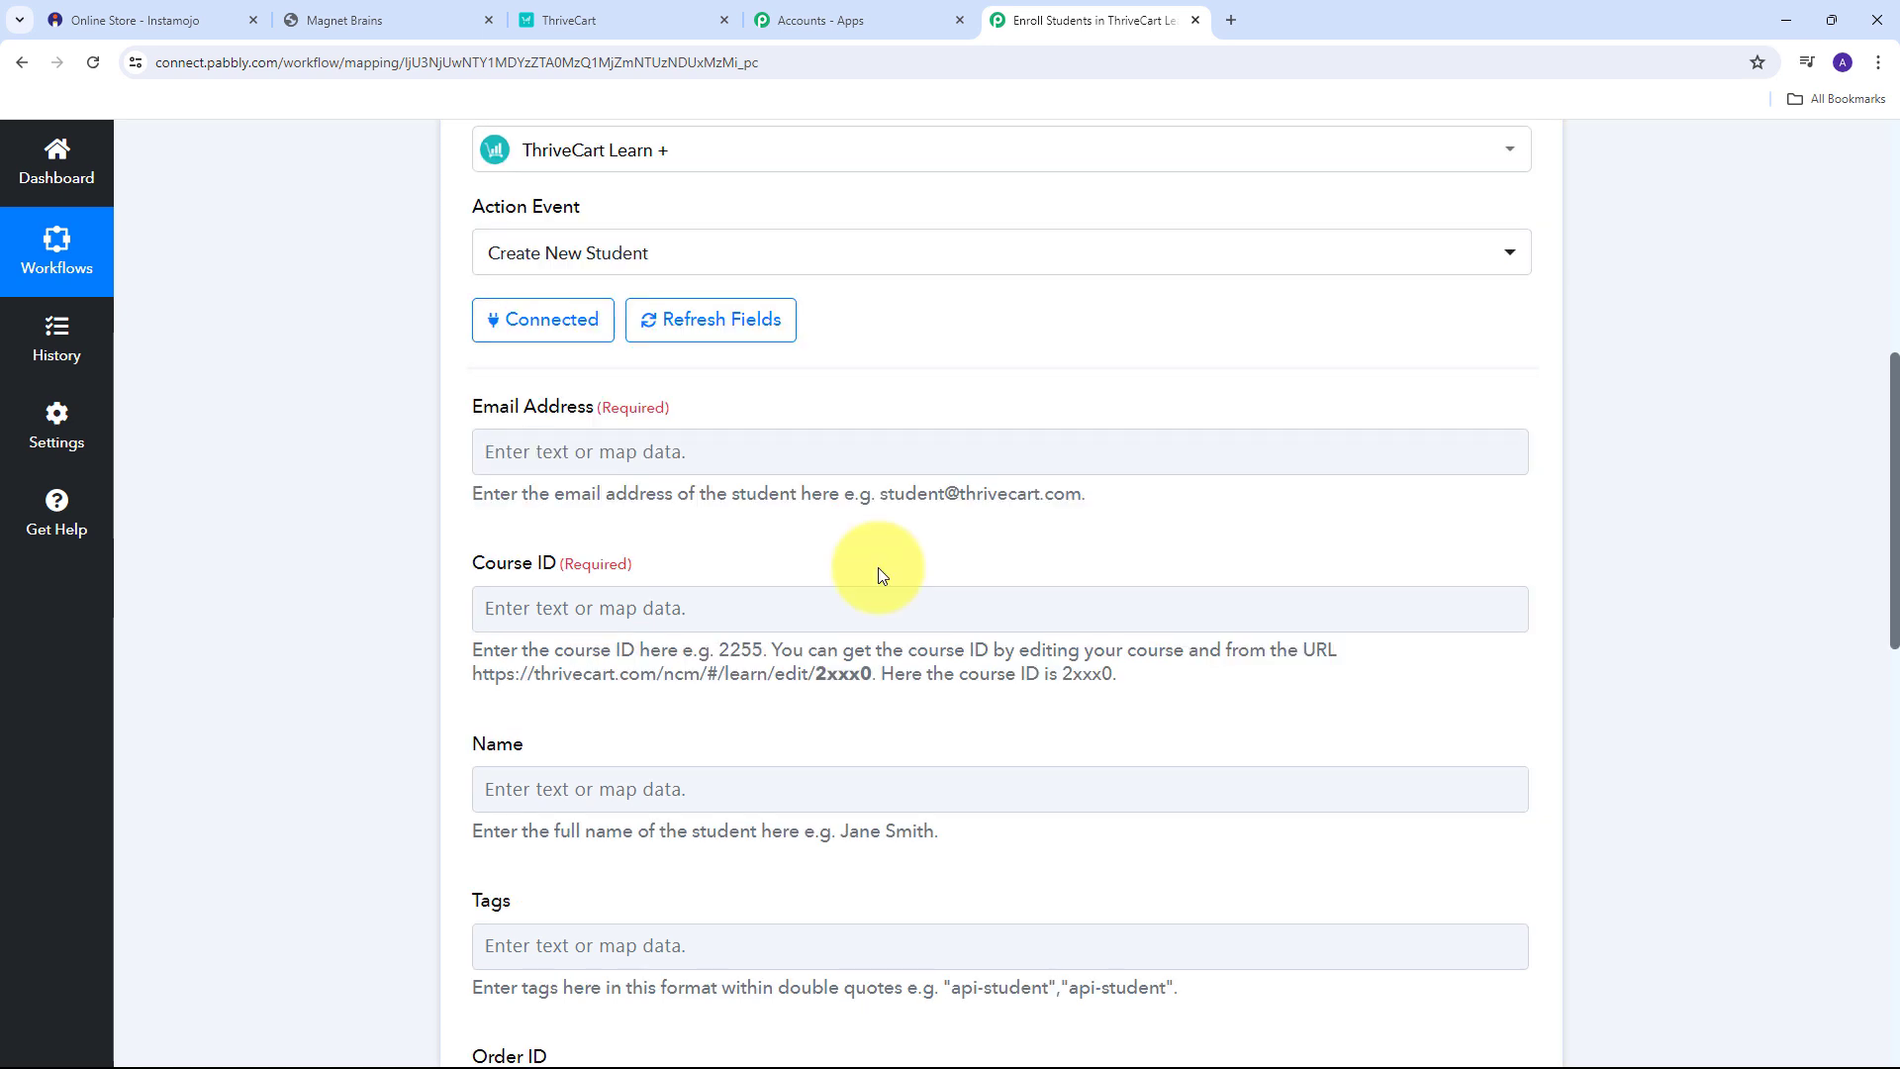
pyautogui.scroll(-6, 768, 475)
pyautogui.scroll(6, 767, 475)
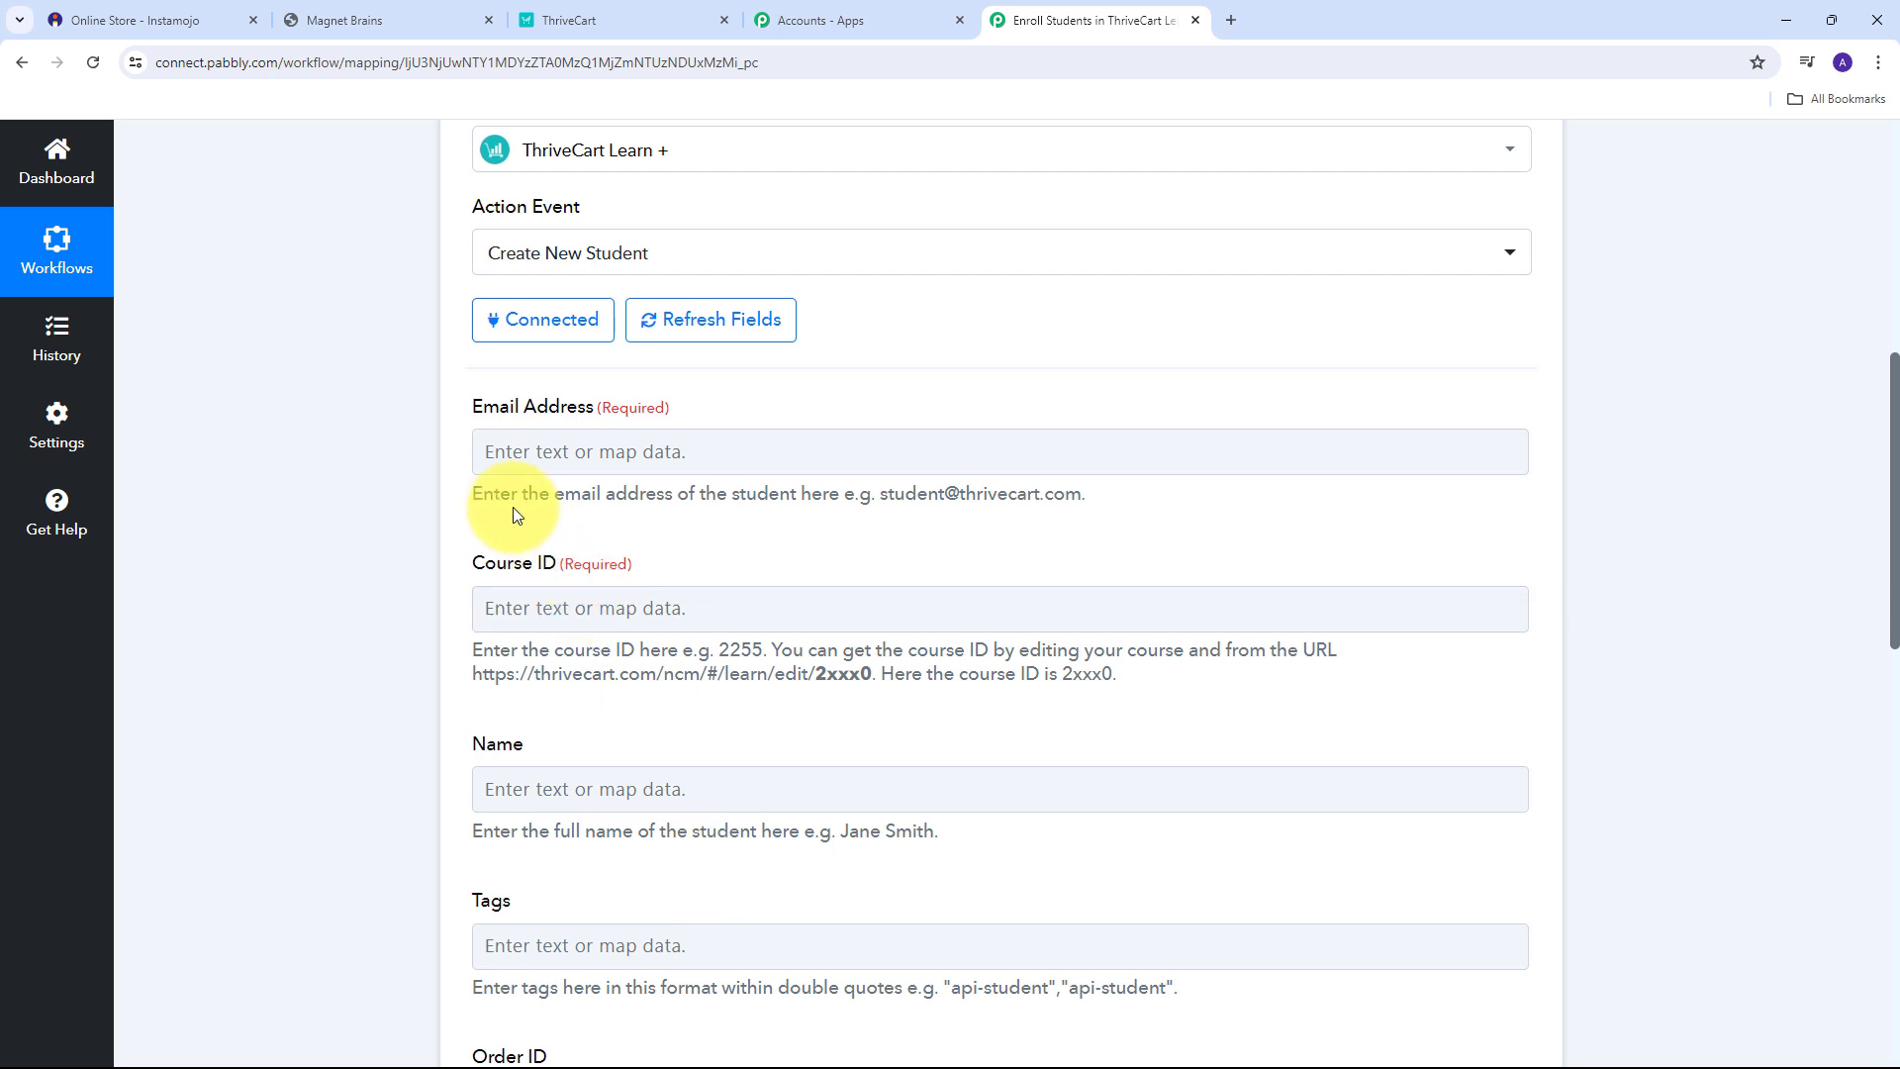
pyautogui.click(564, 445)
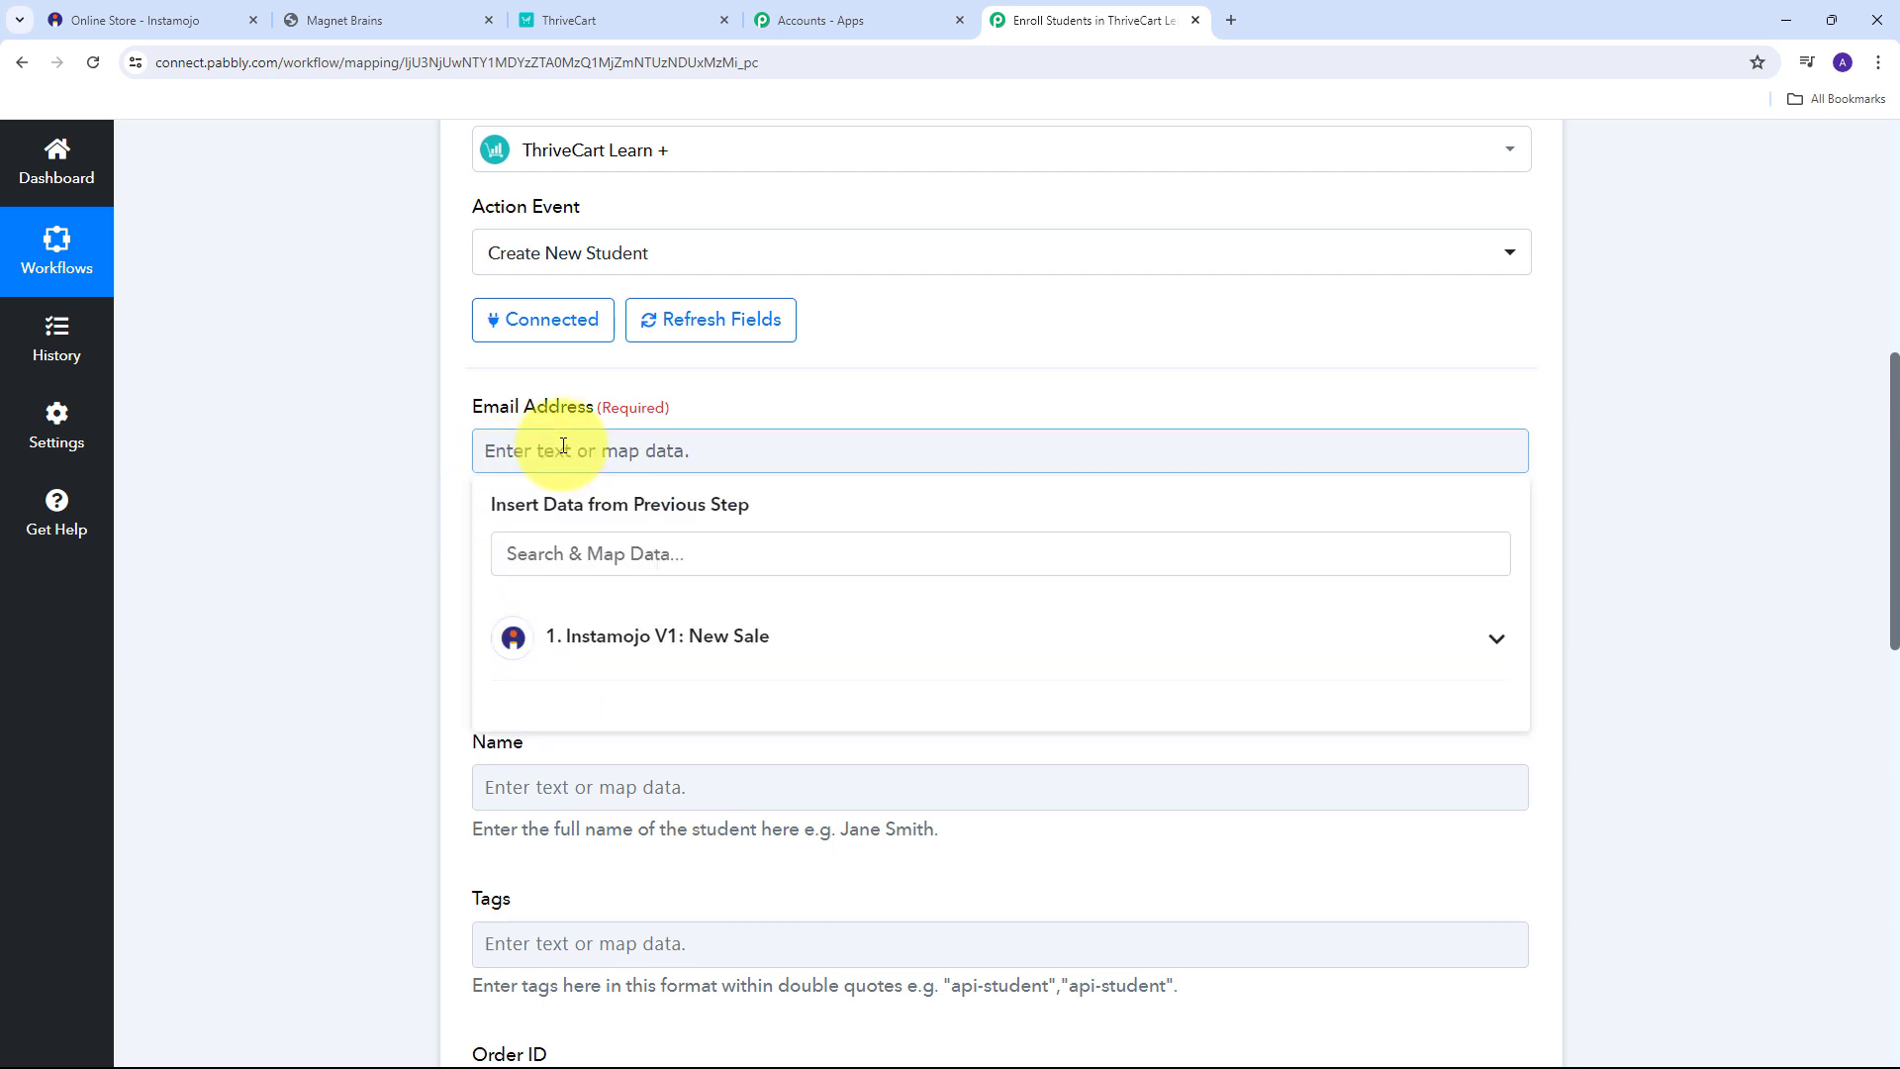
pyautogui.click(693, 651)
pyautogui.scroll(-3, 941, 811)
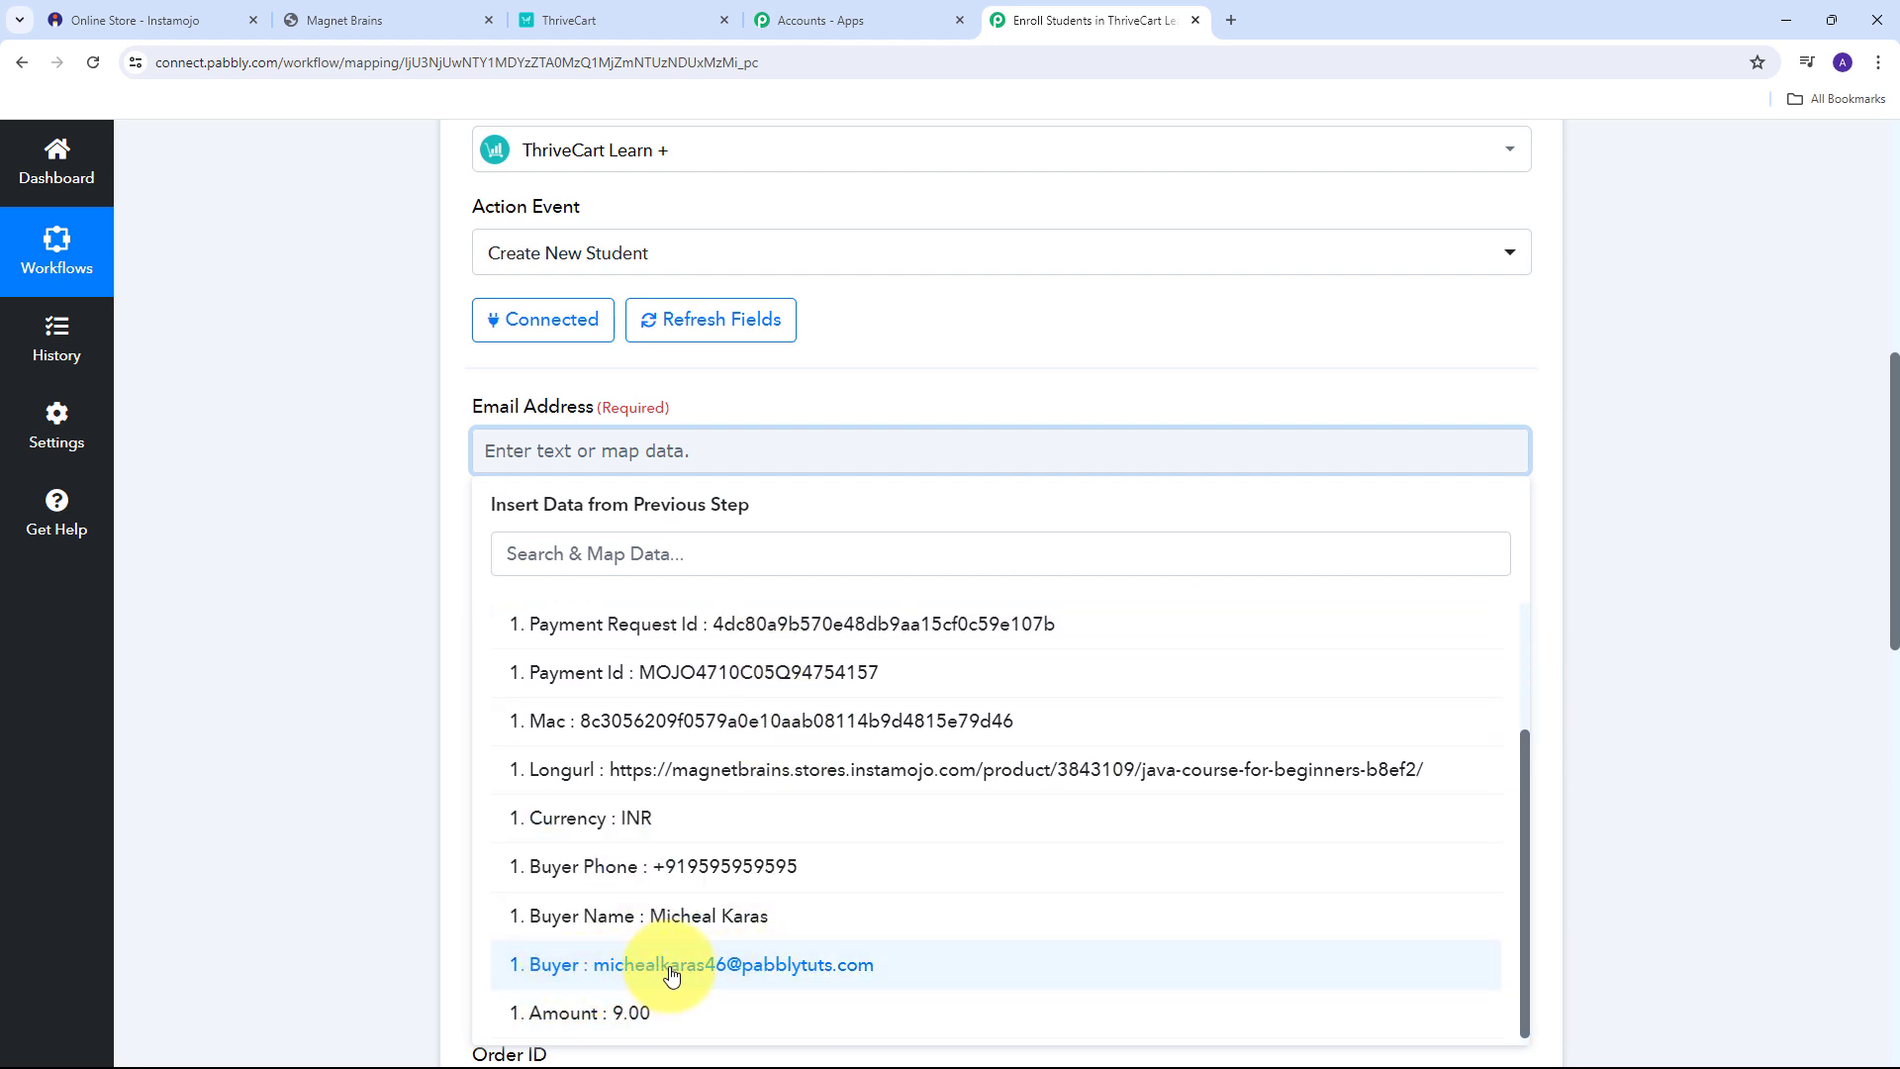
pyautogui.click(787, 968)
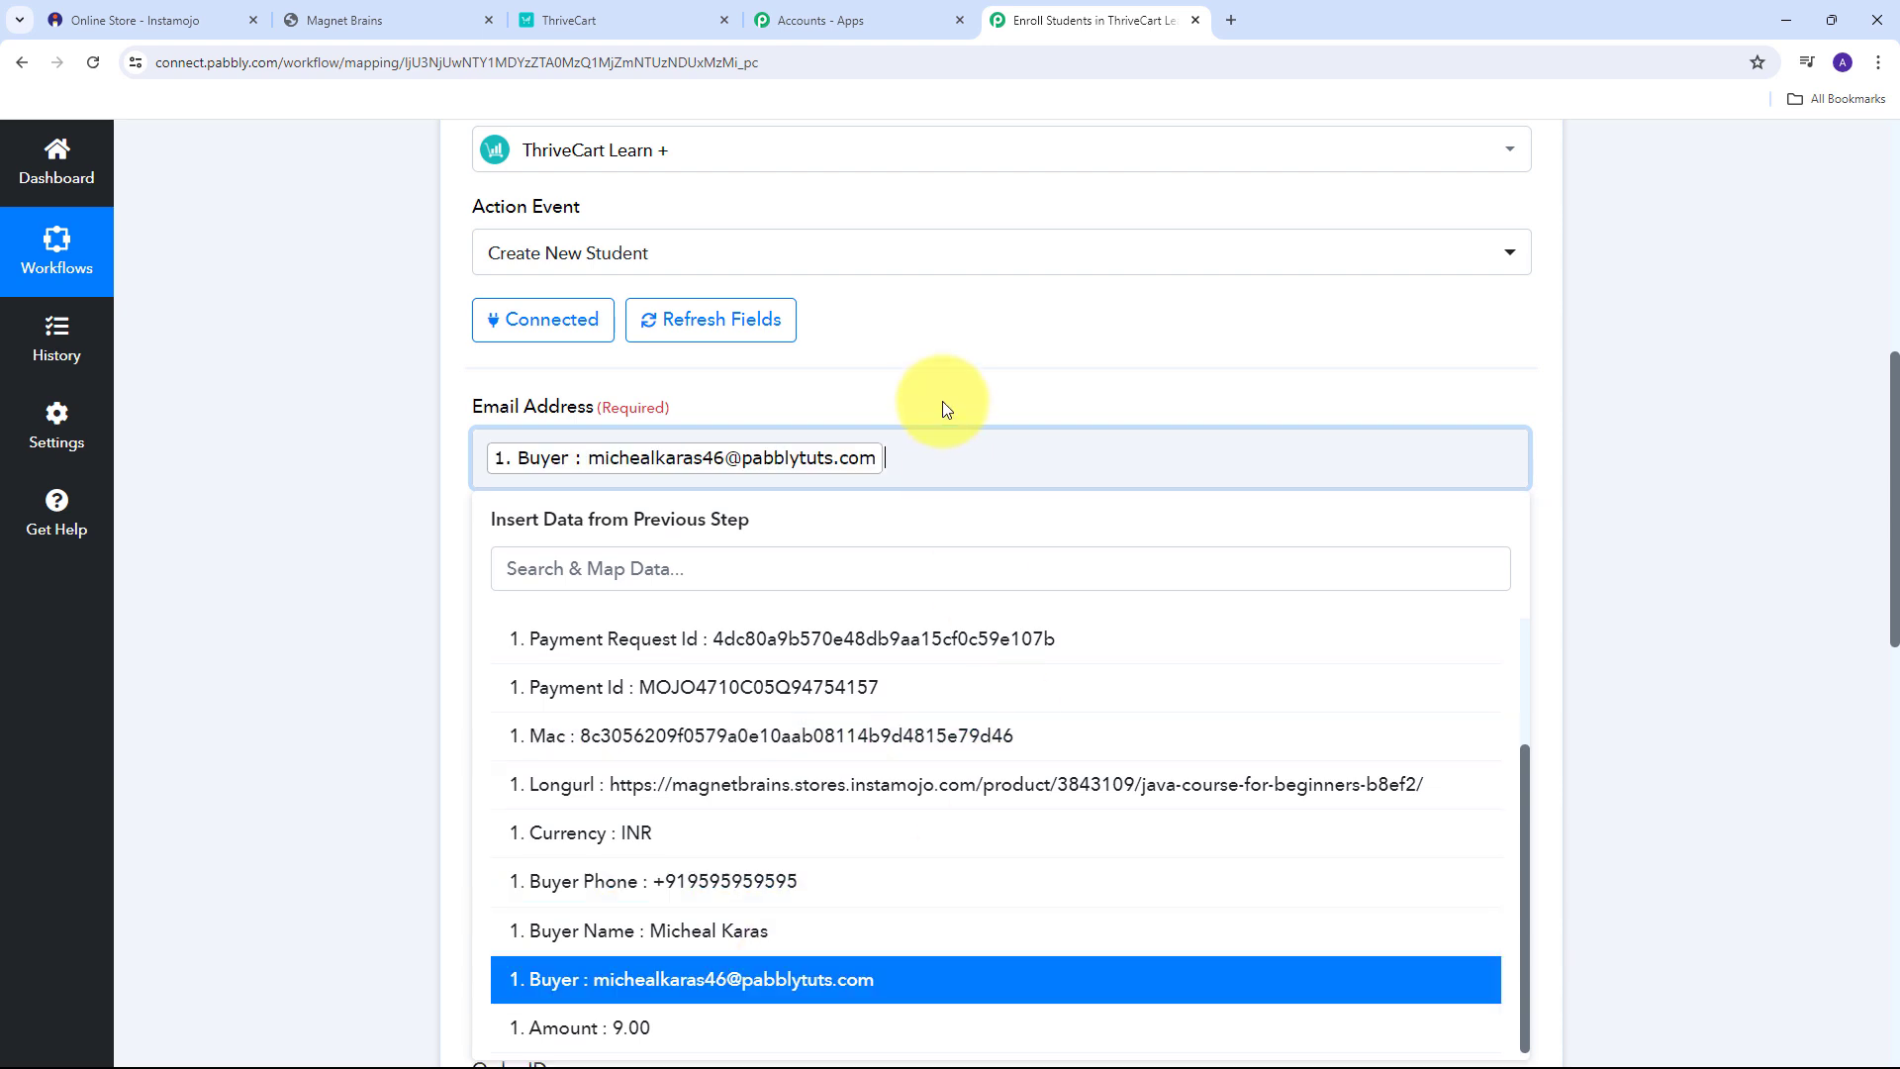
pyautogui.click(936, 365)
pyautogui.scroll(-1, 936, 366)
pyautogui.click(584, 515)
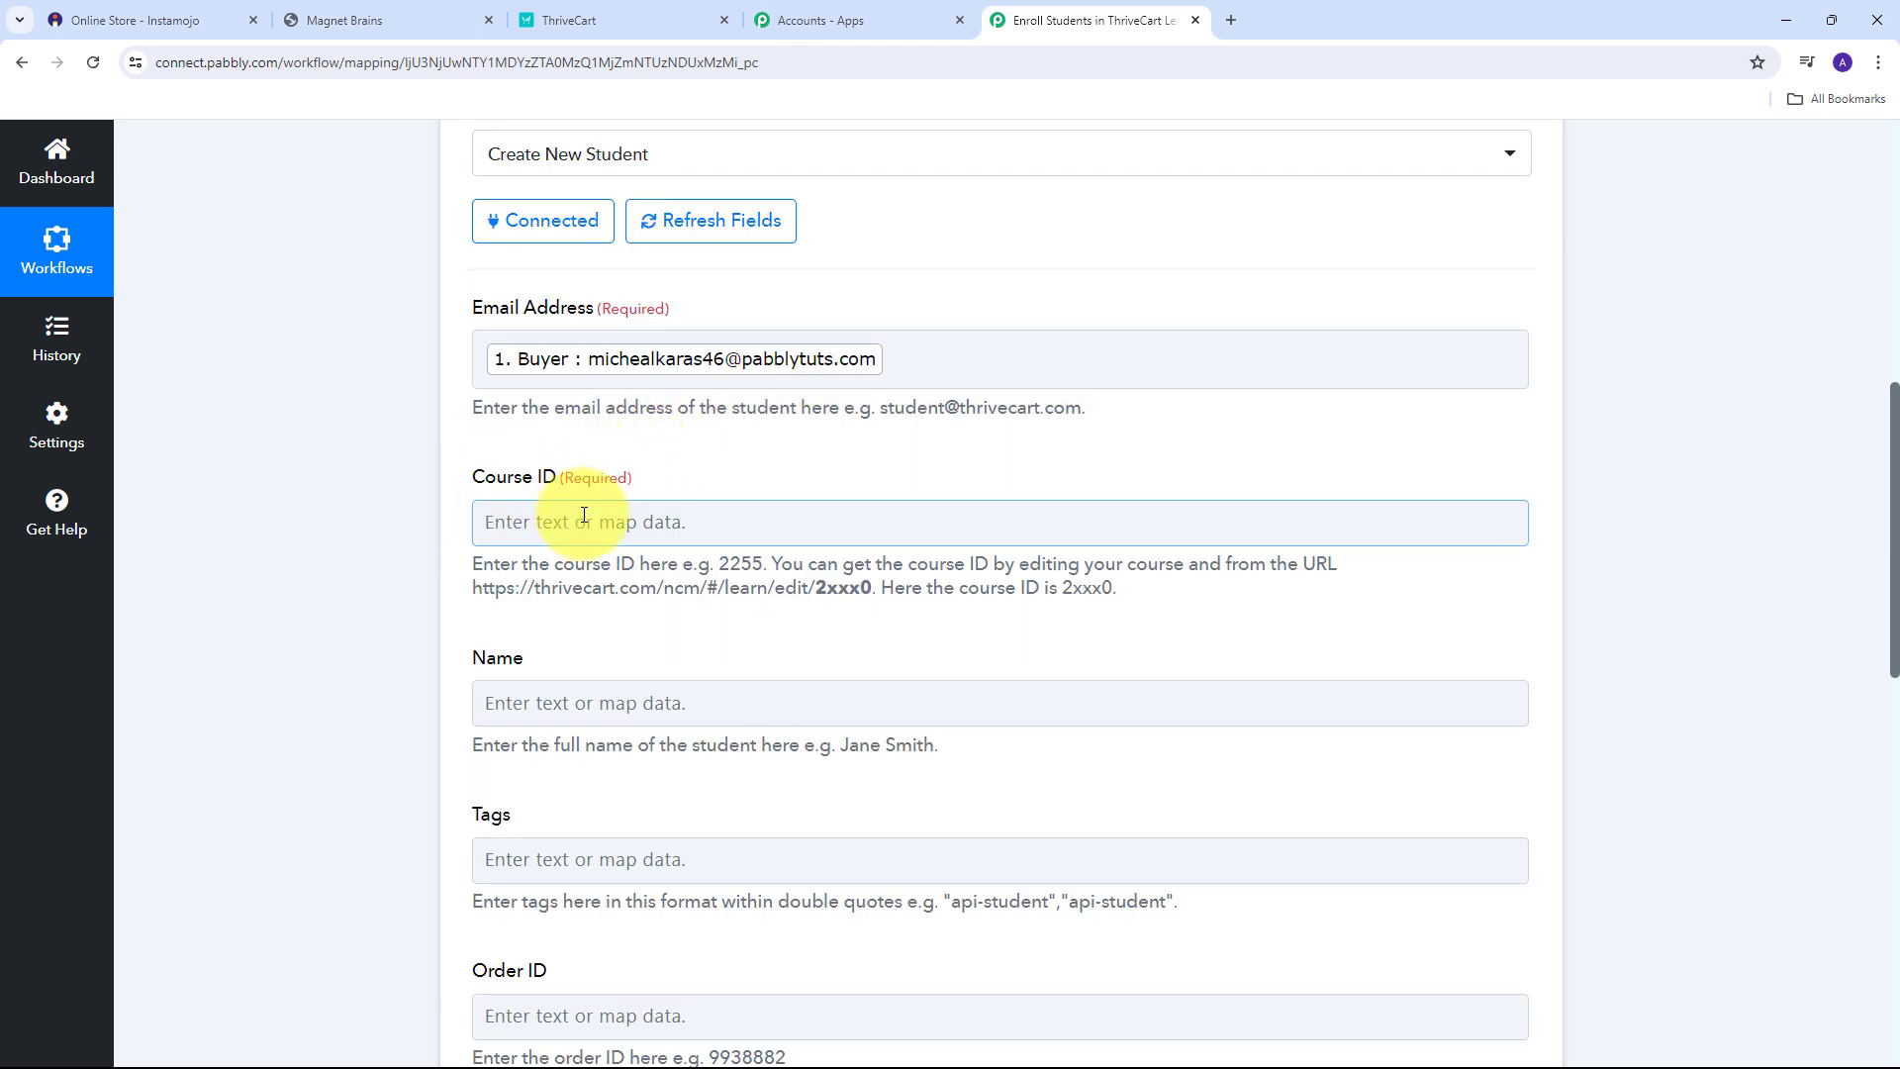
pyautogui.click(514, 495)
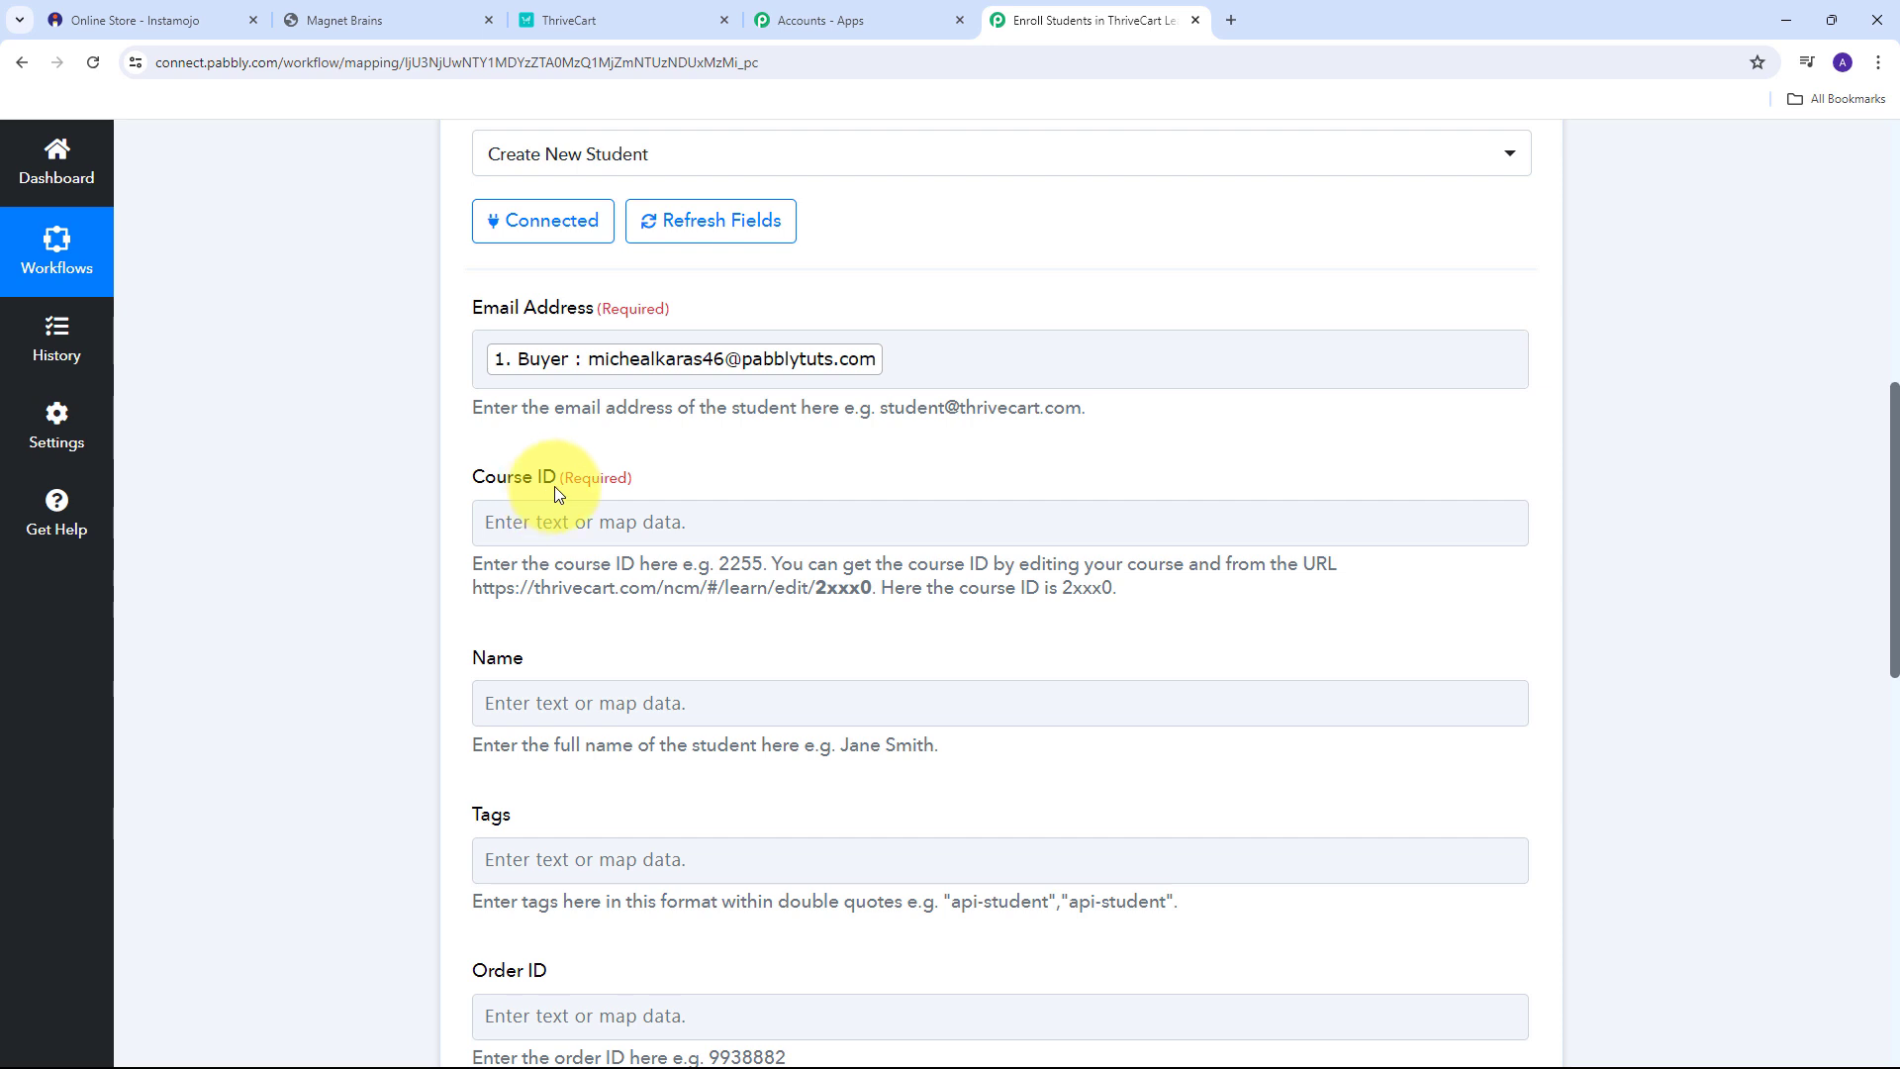
# Select course ID 79912 in the Java Course for Beginners editor's page address.
pyautogui.click(556, 29)
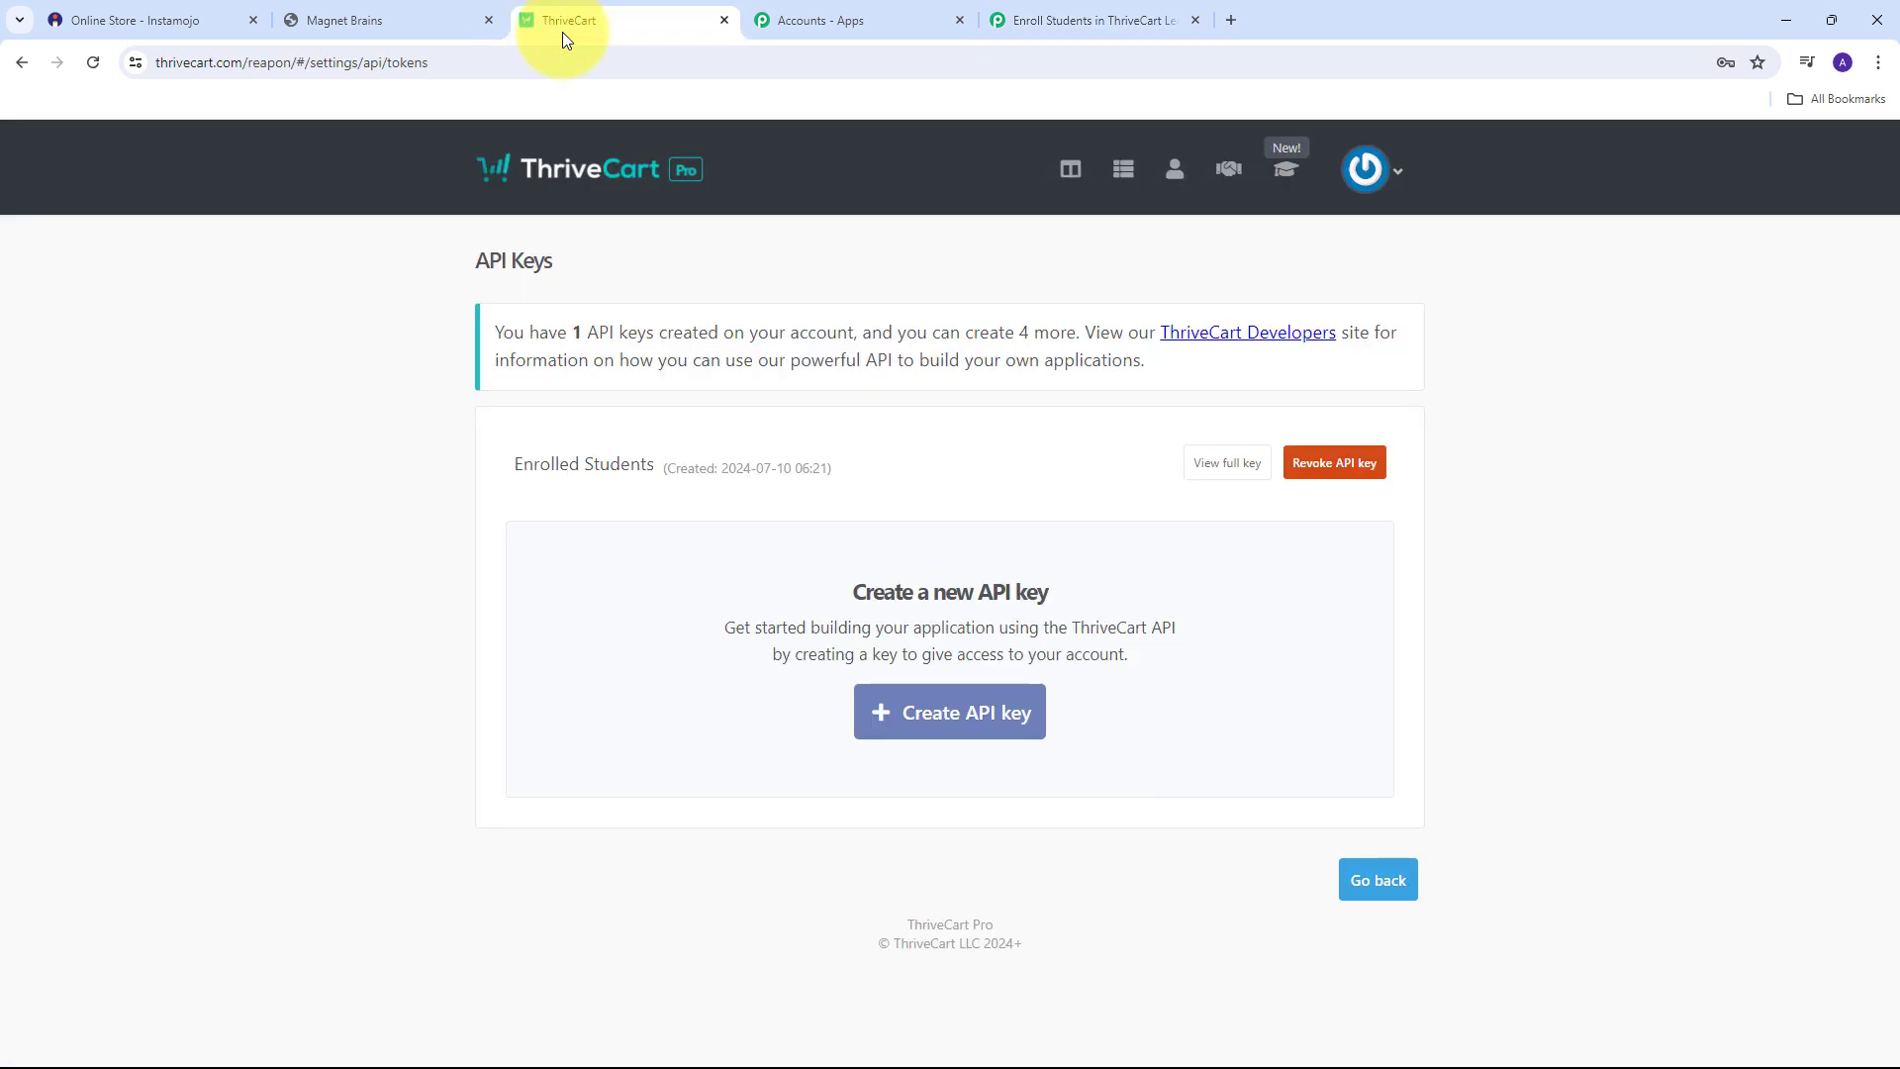
pyautogui.click(1285, 169)
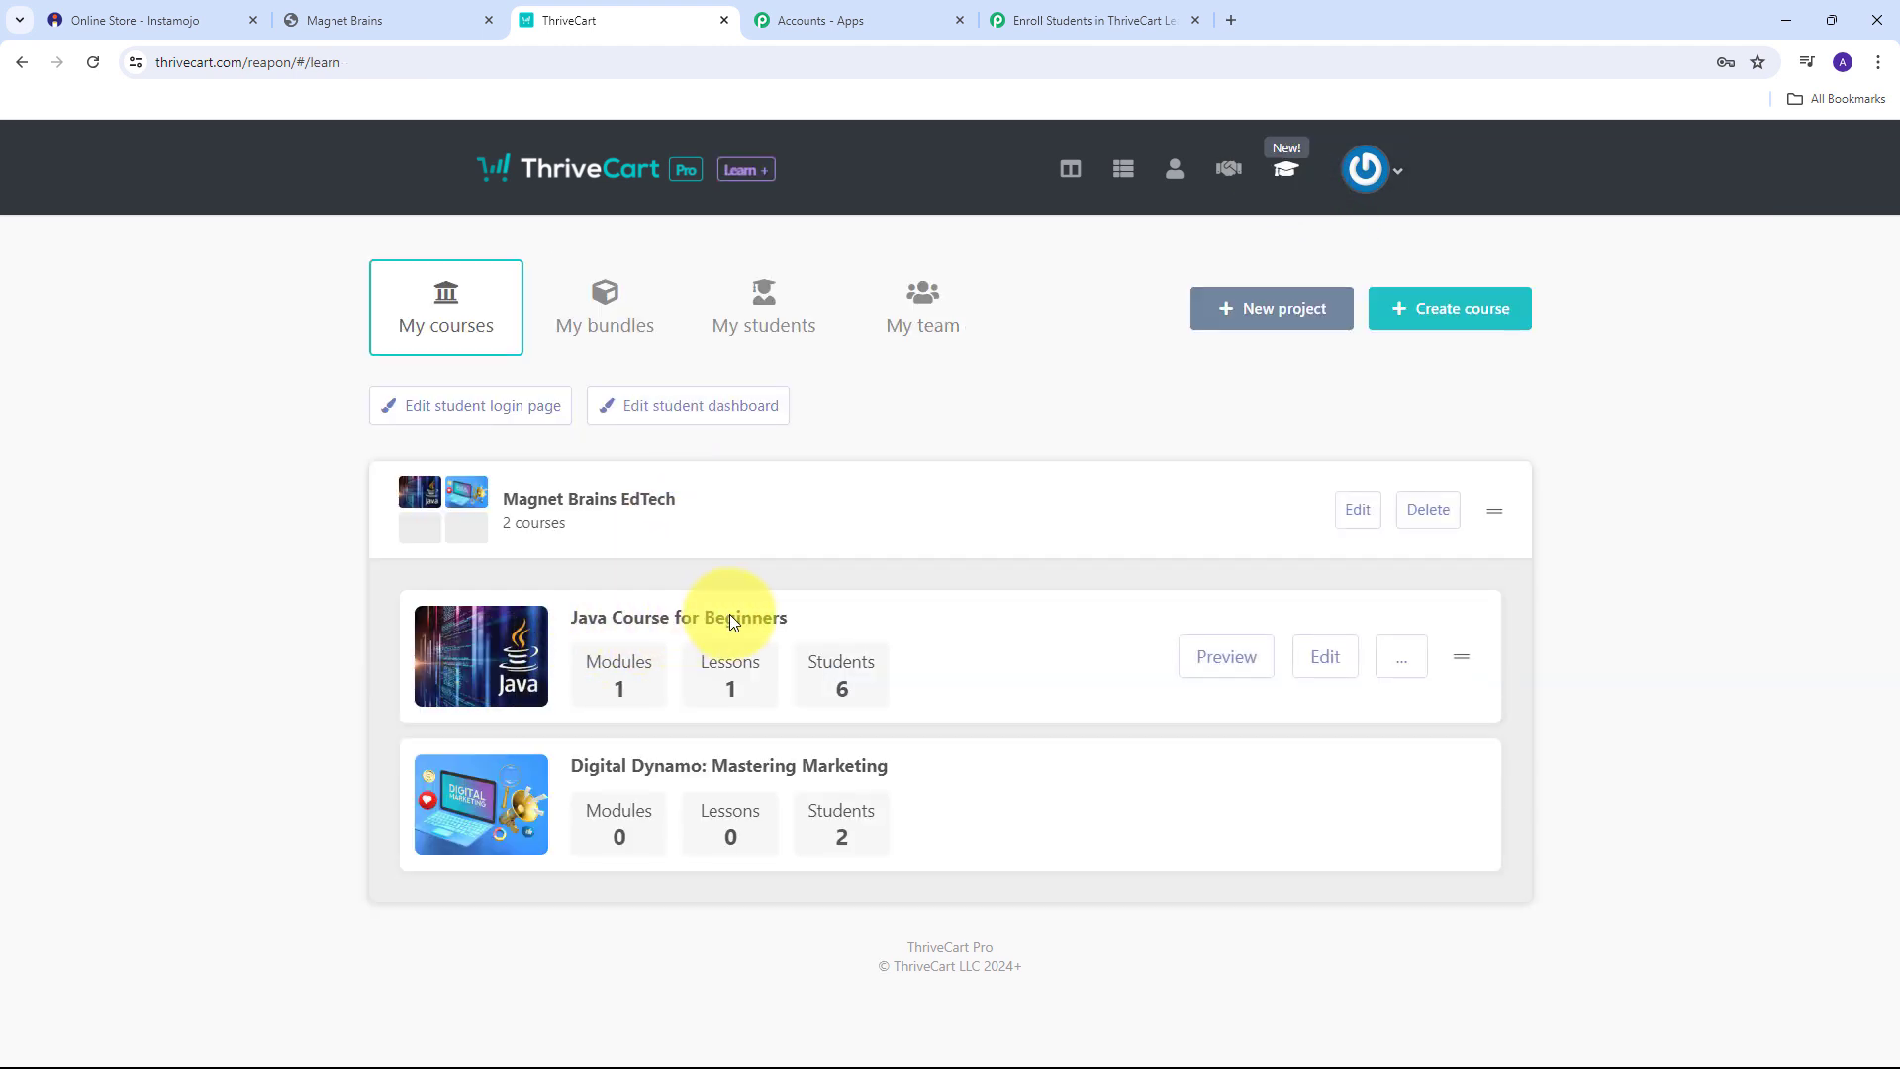
pyautogui.click(1325, 658)
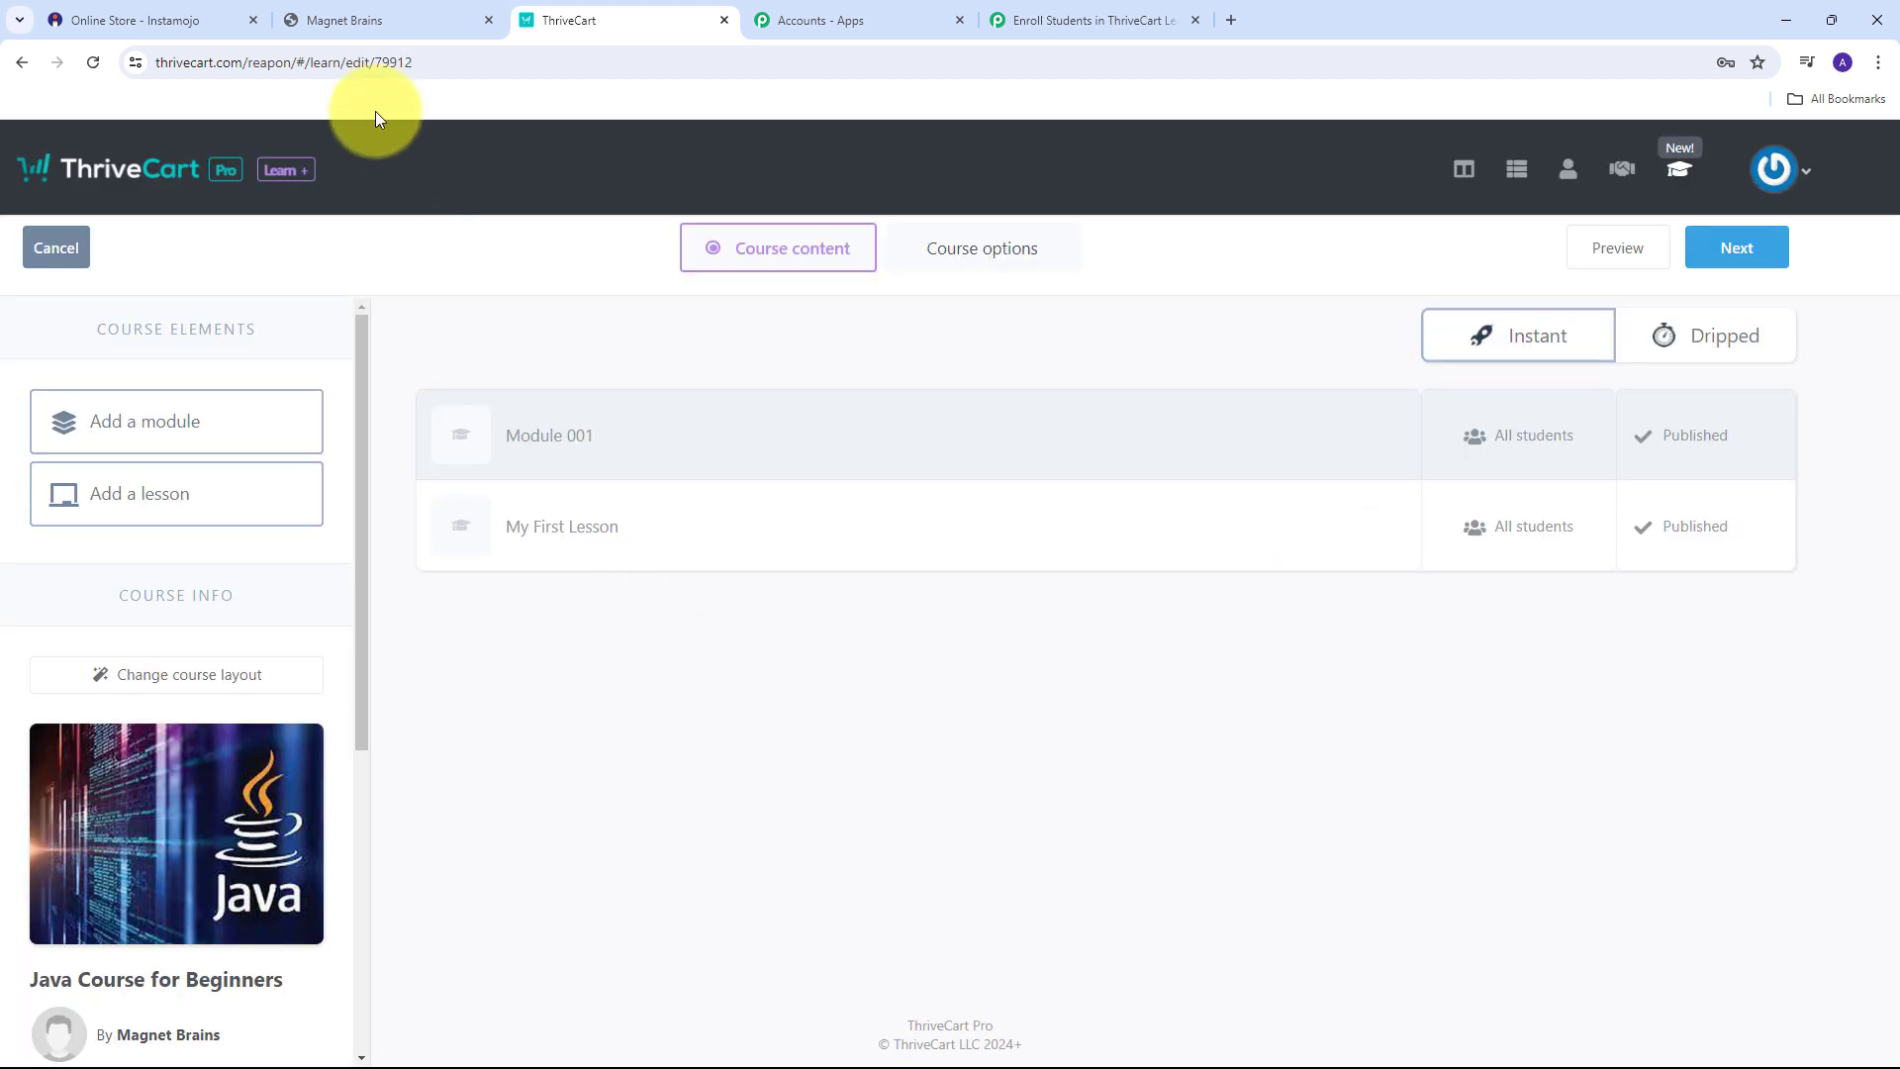
pyautogui.moveTo(375, 62); pyautogui.dragTo(428, 62)
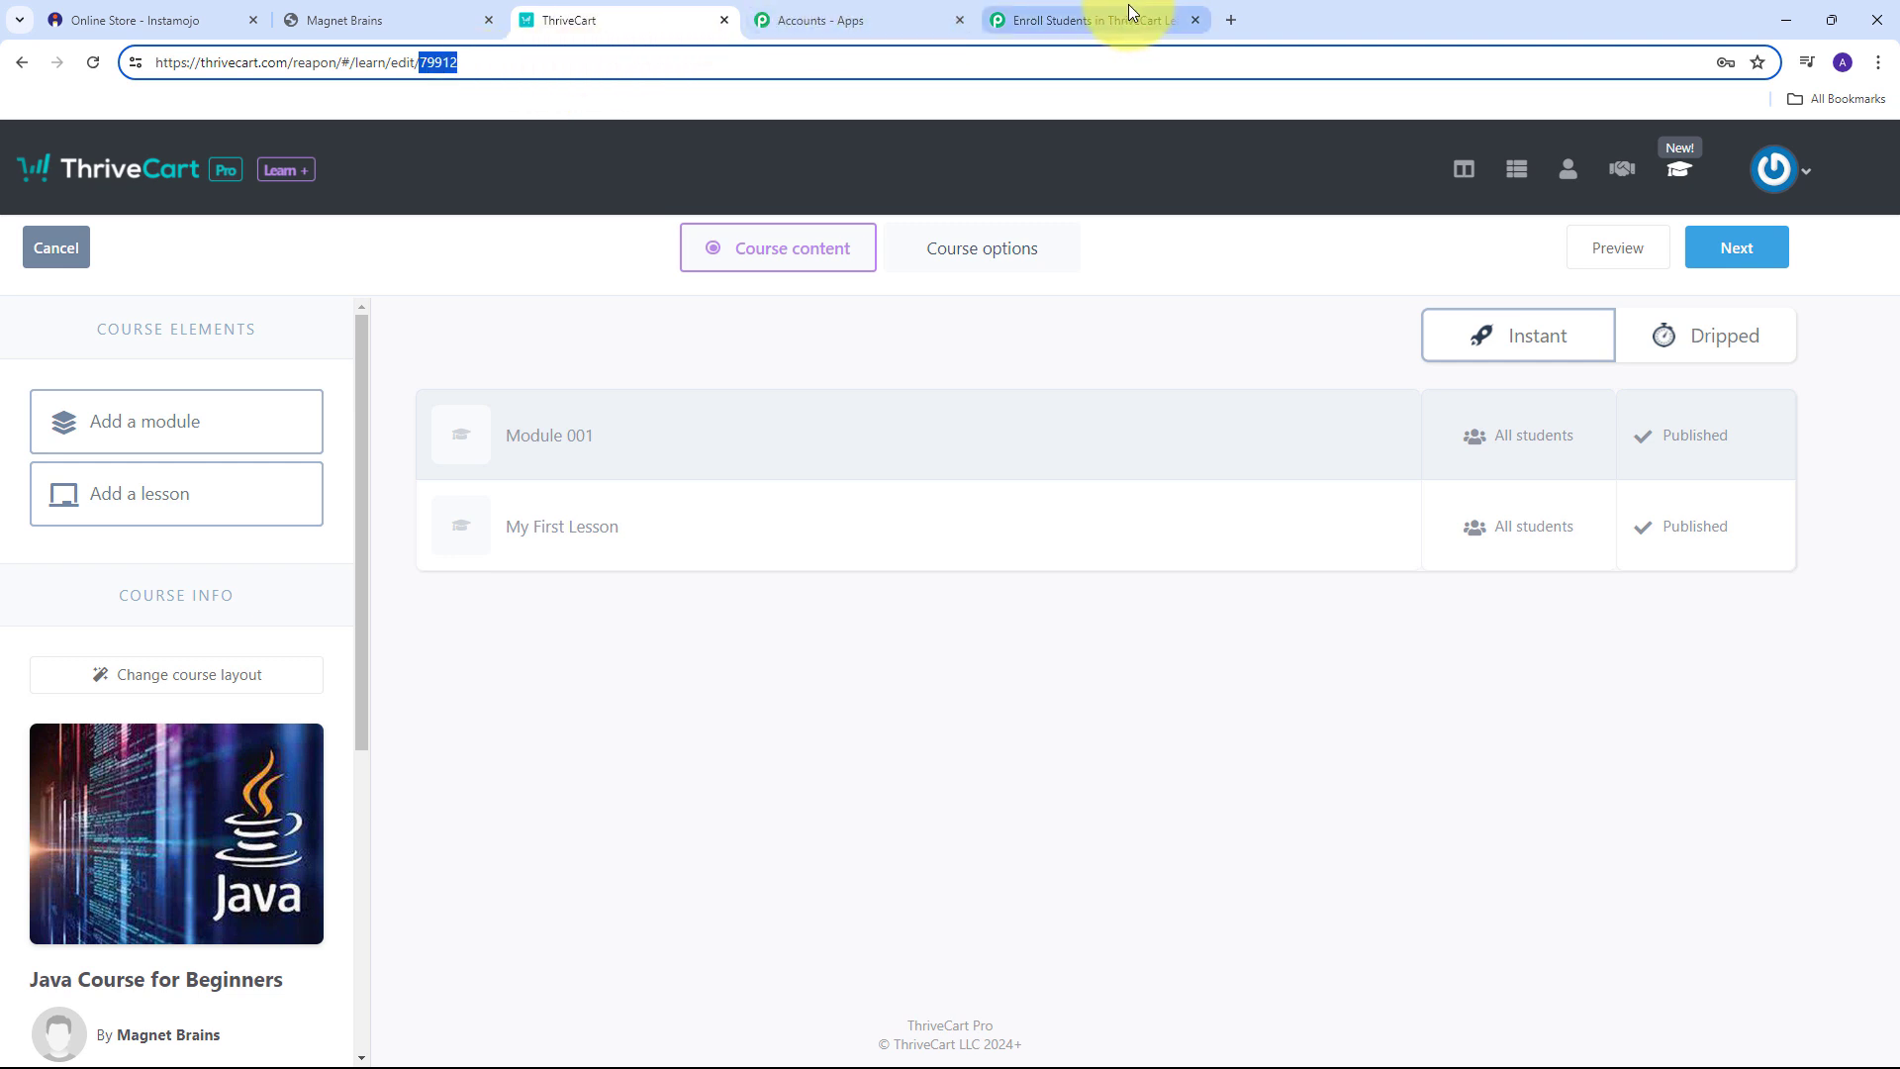
pyautogui.click(1088, 20)
# Paste 79912 into the Course ID field.
pyautogui.click(529, 521)
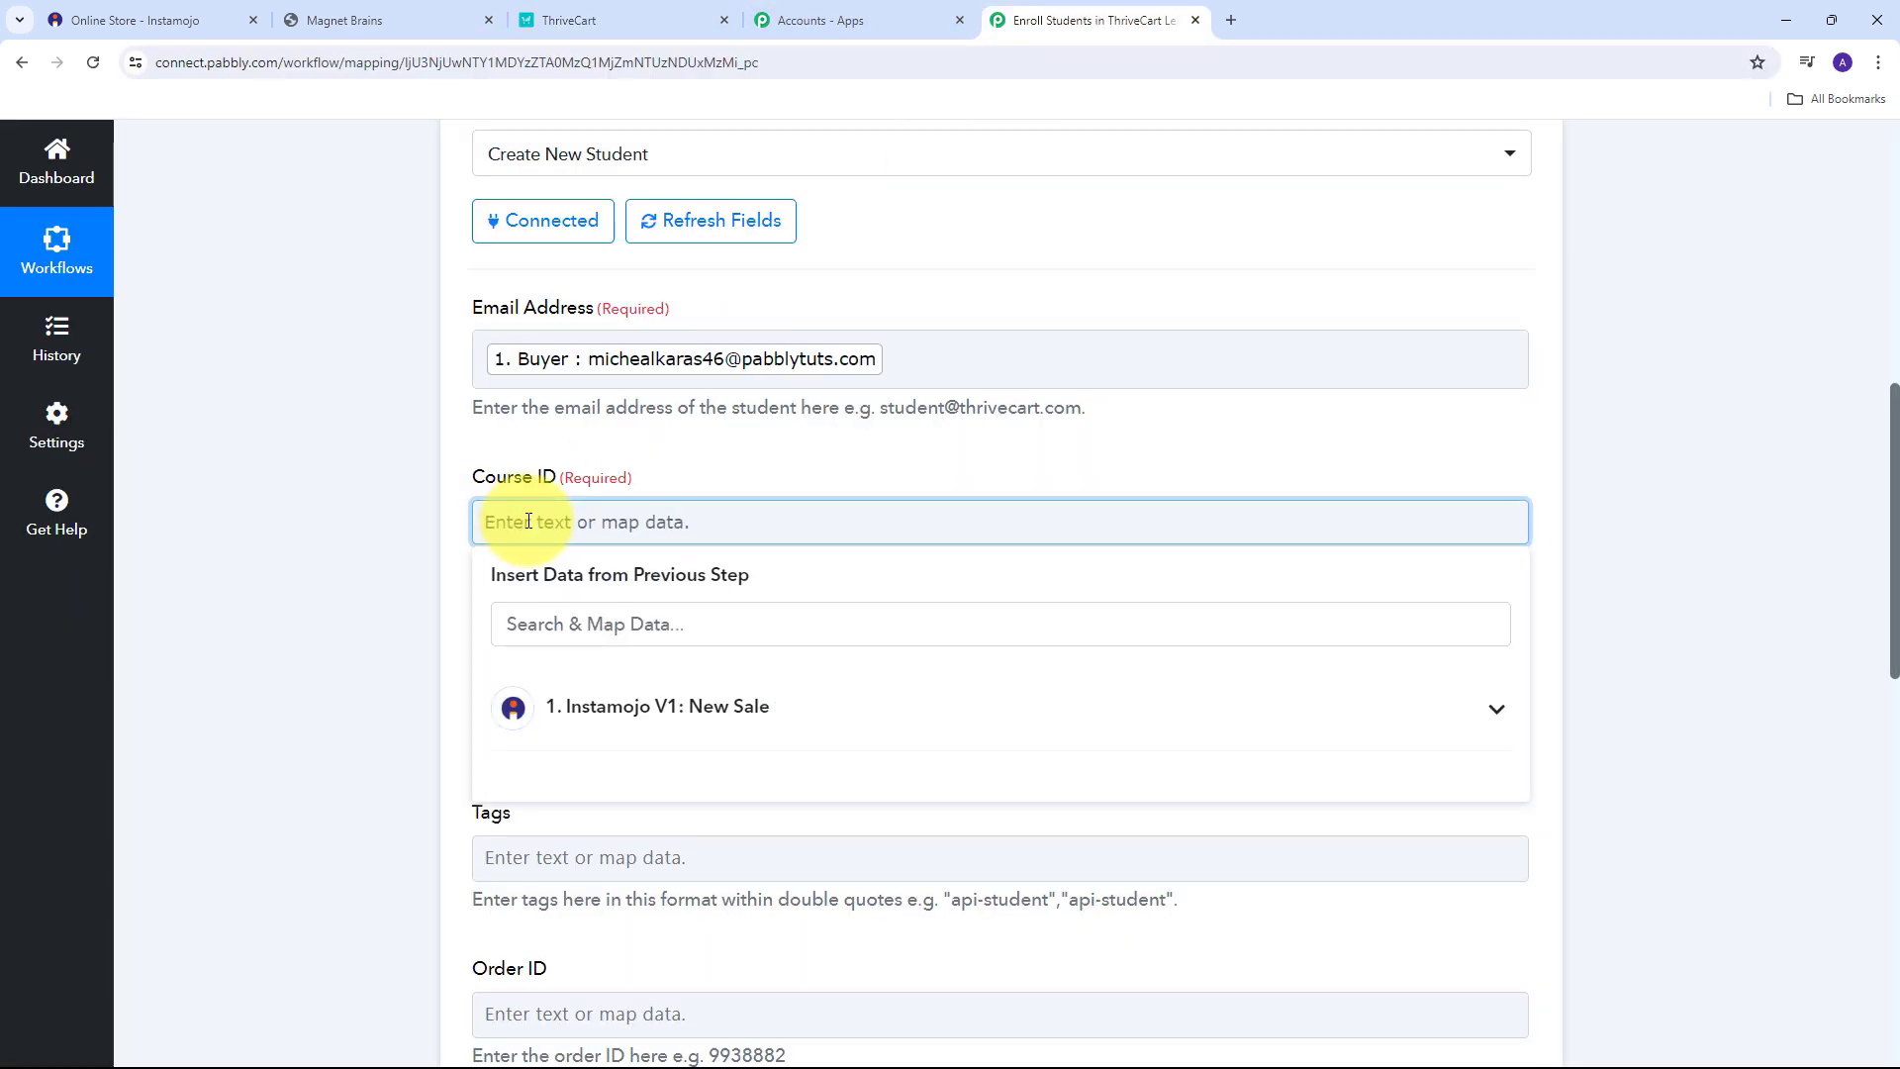
pyautogui.hotkey('ctrl', 'v')
pyautogui.scroll(-1, 502, 446)
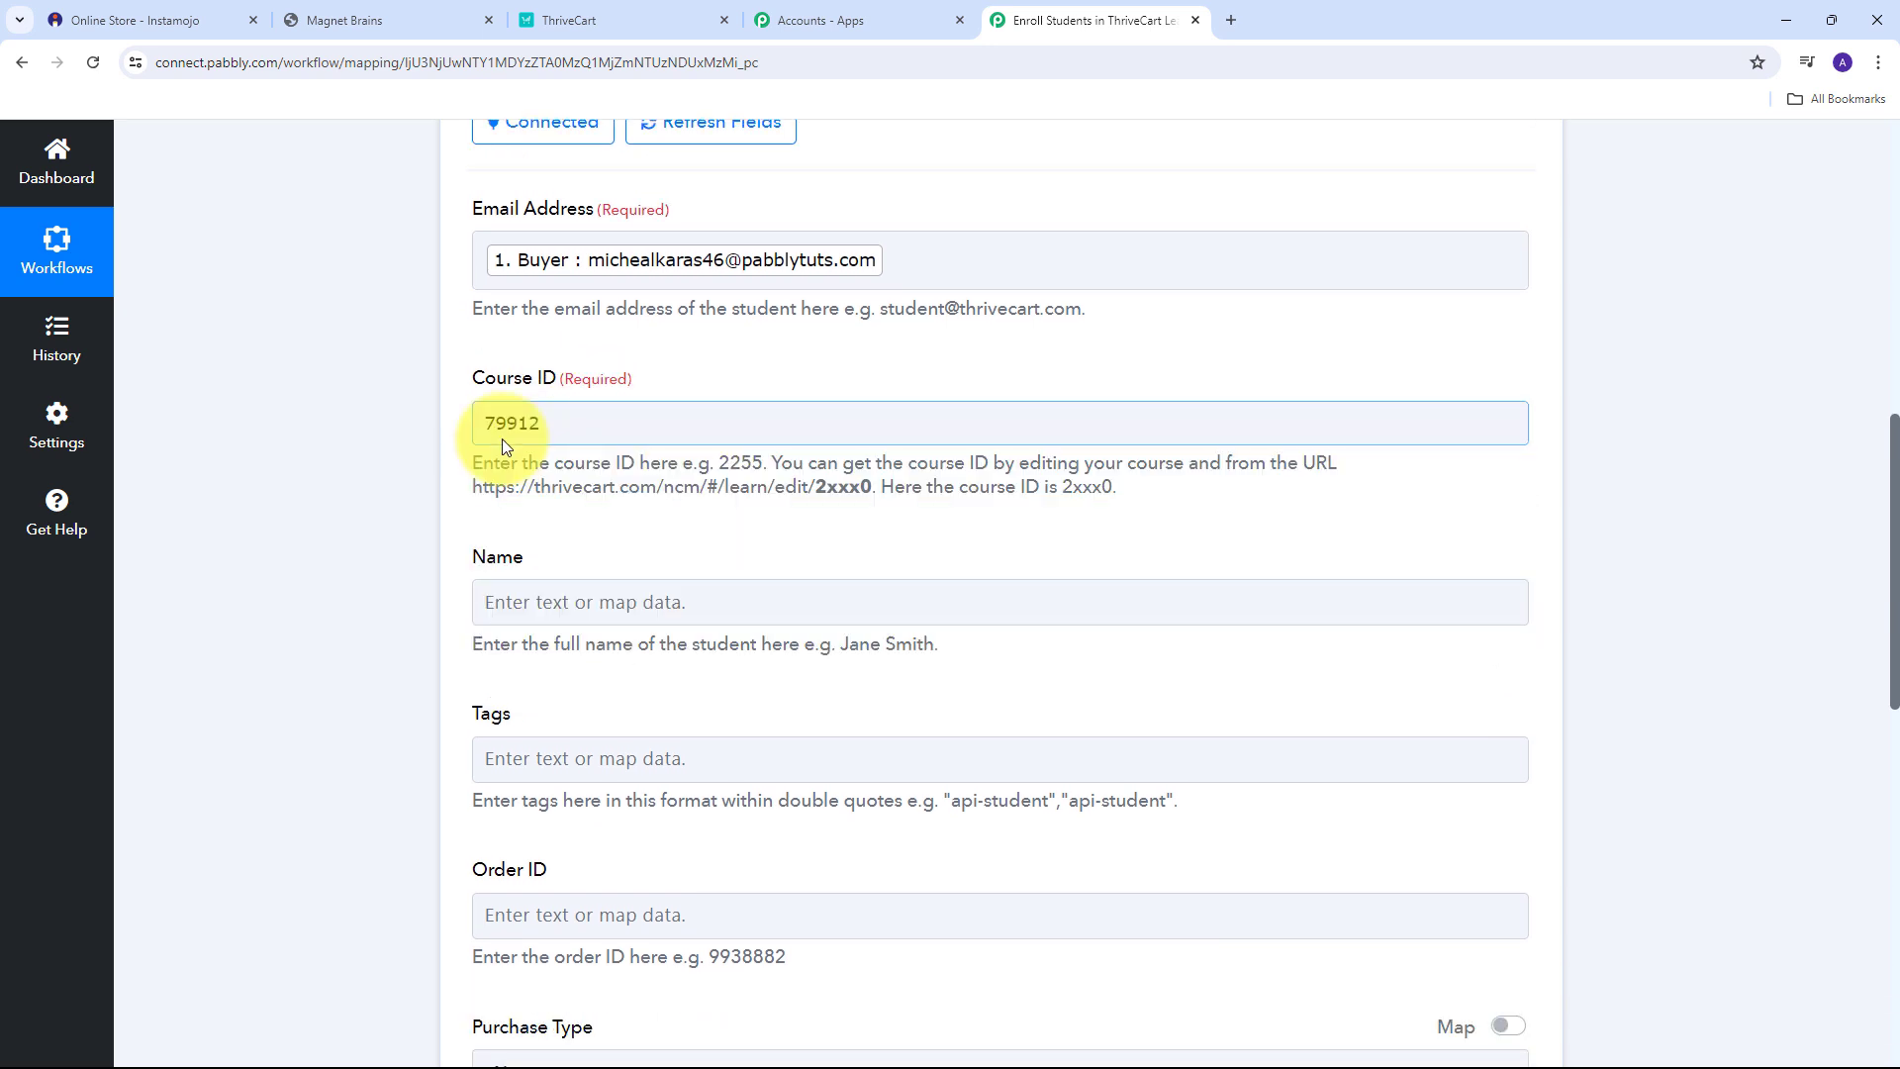
pyautogui.scroll(-2, 502, 438)
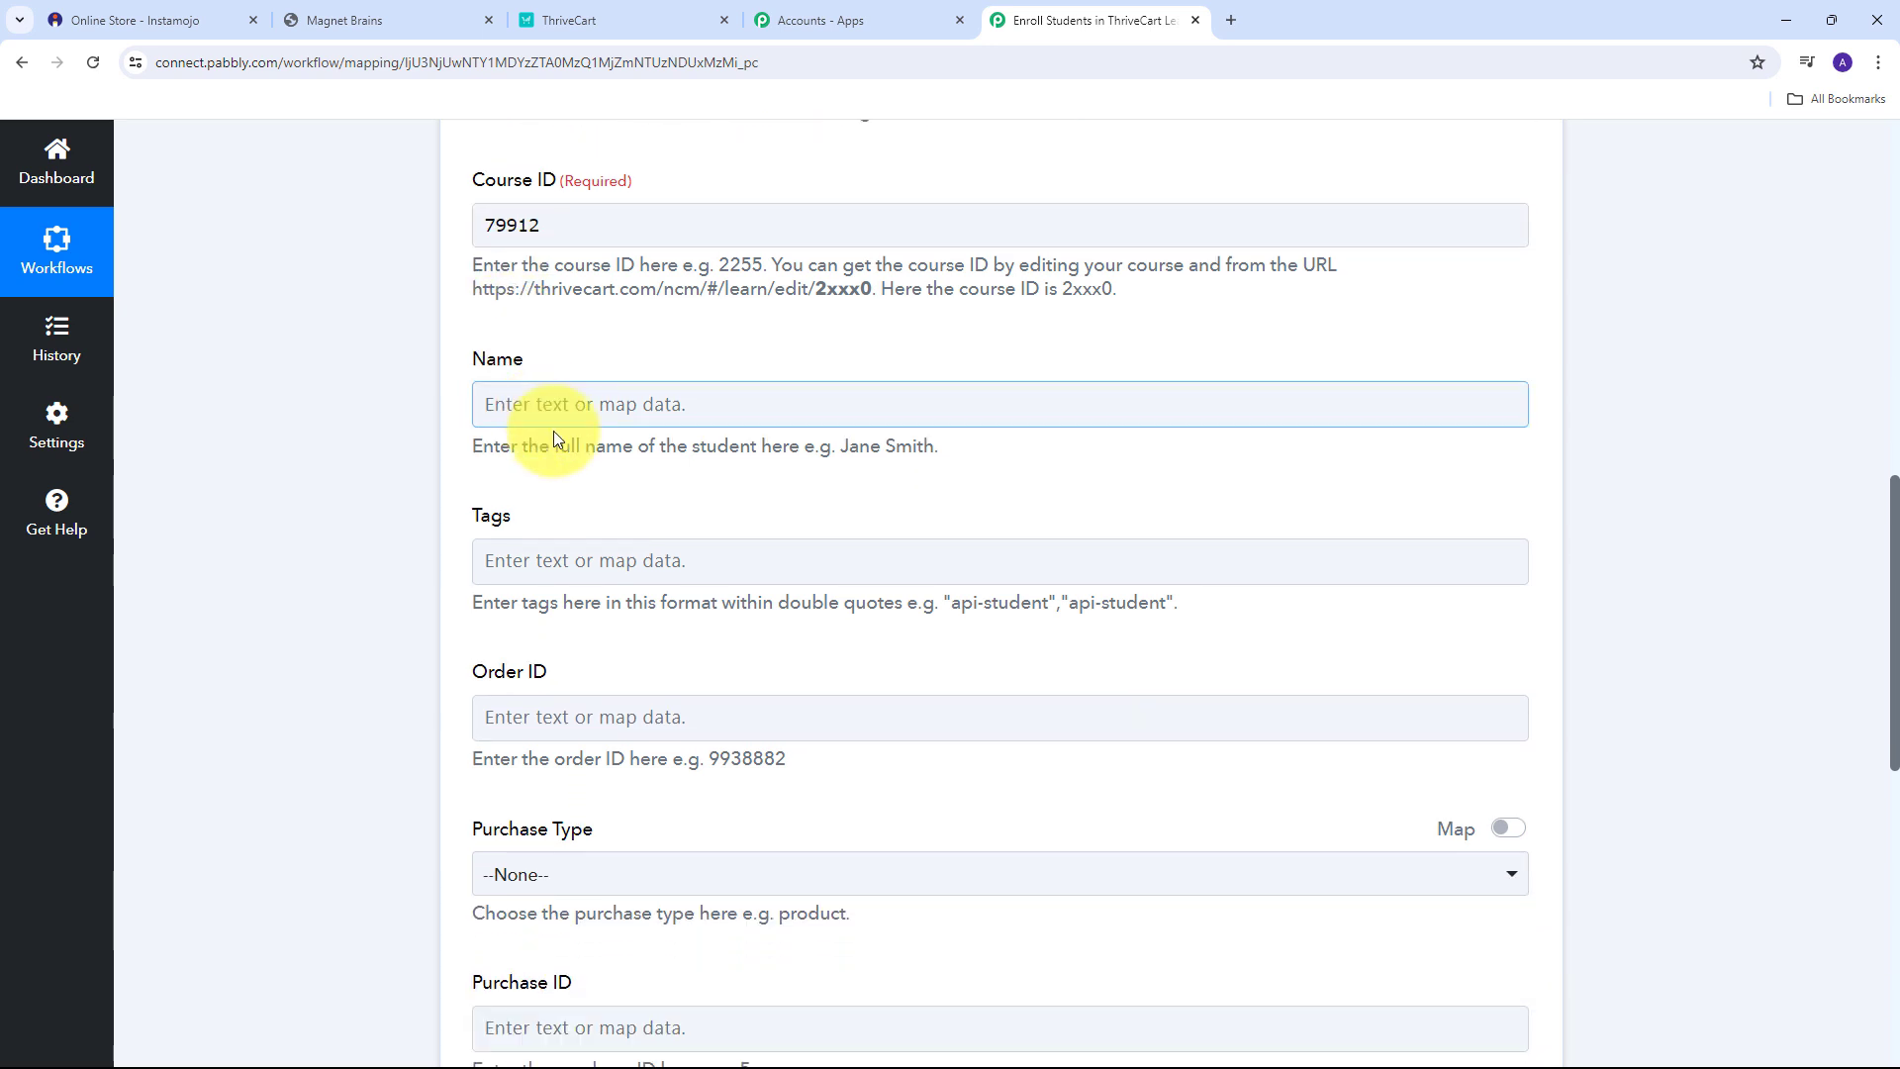
# Map the Name field to the Instamojo New Sale Buyer Name.
pyautogui.click(602, 405)
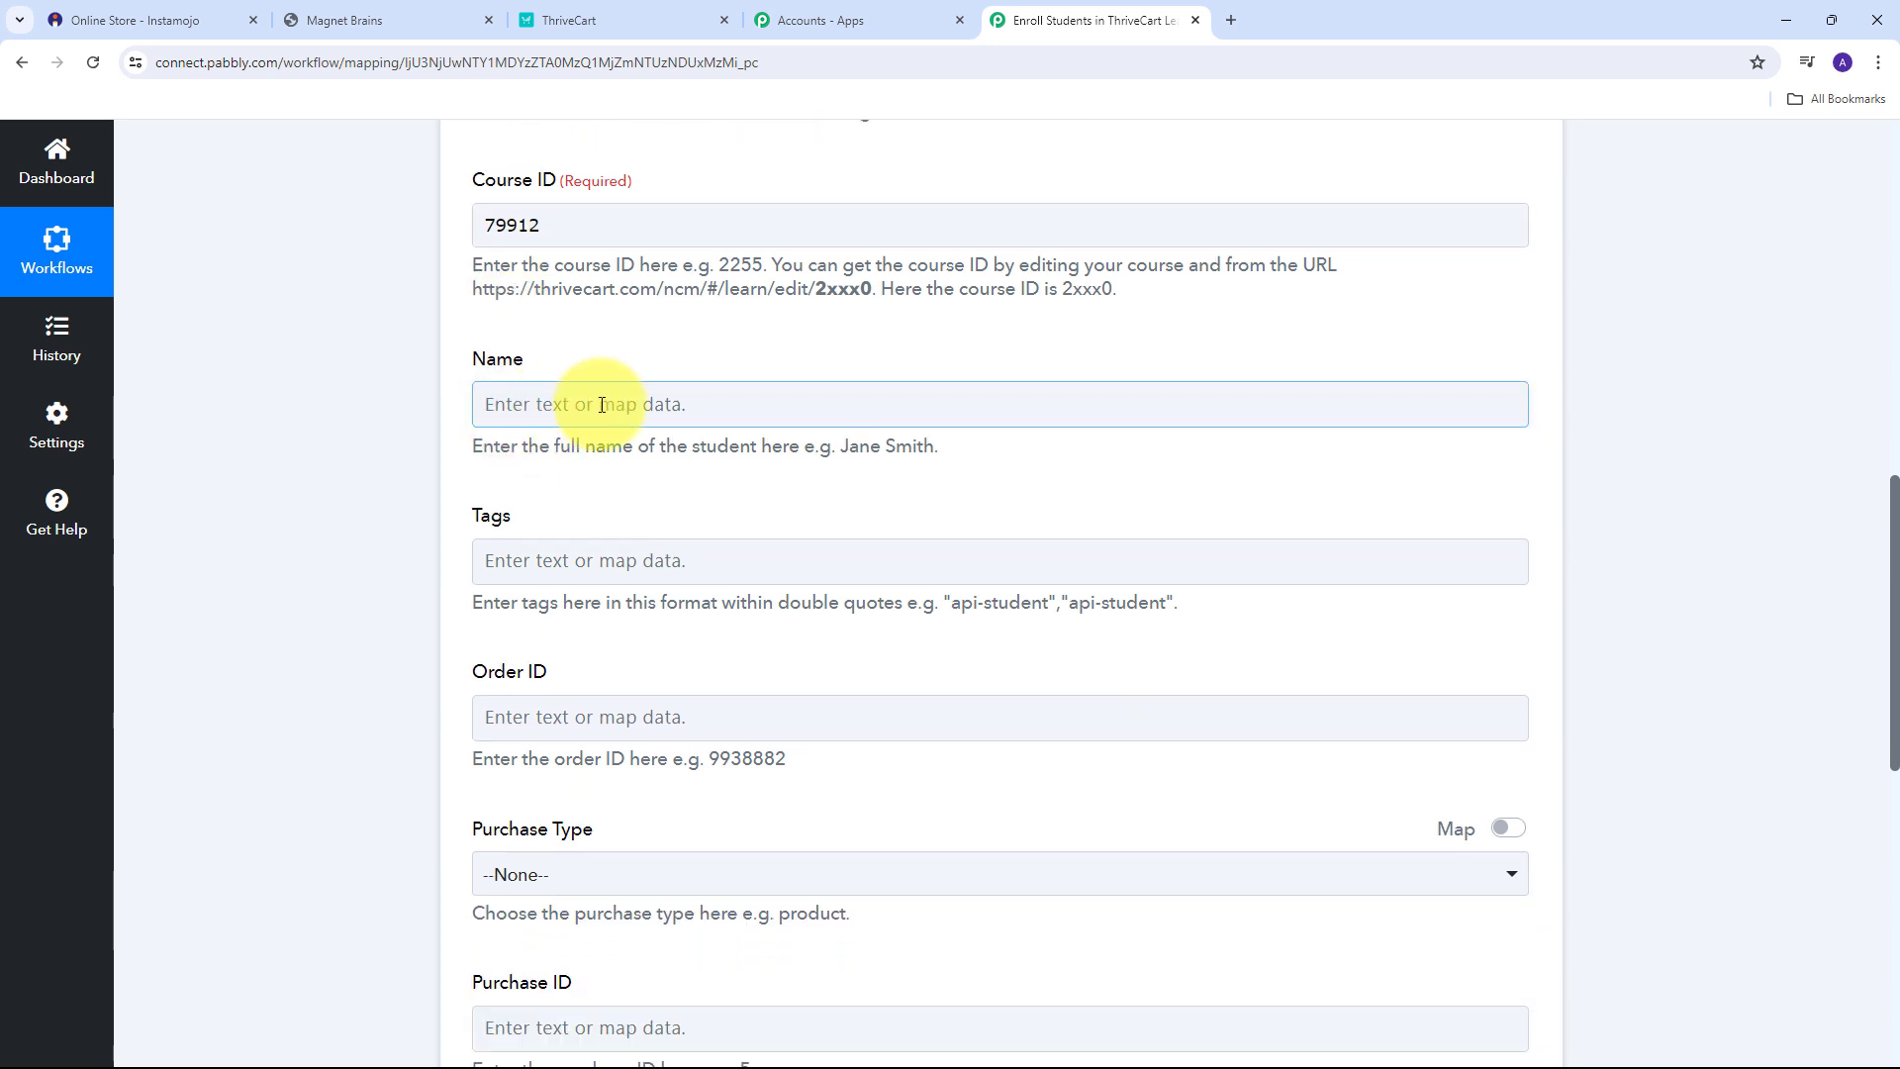
pyautogui.click(602, 405)
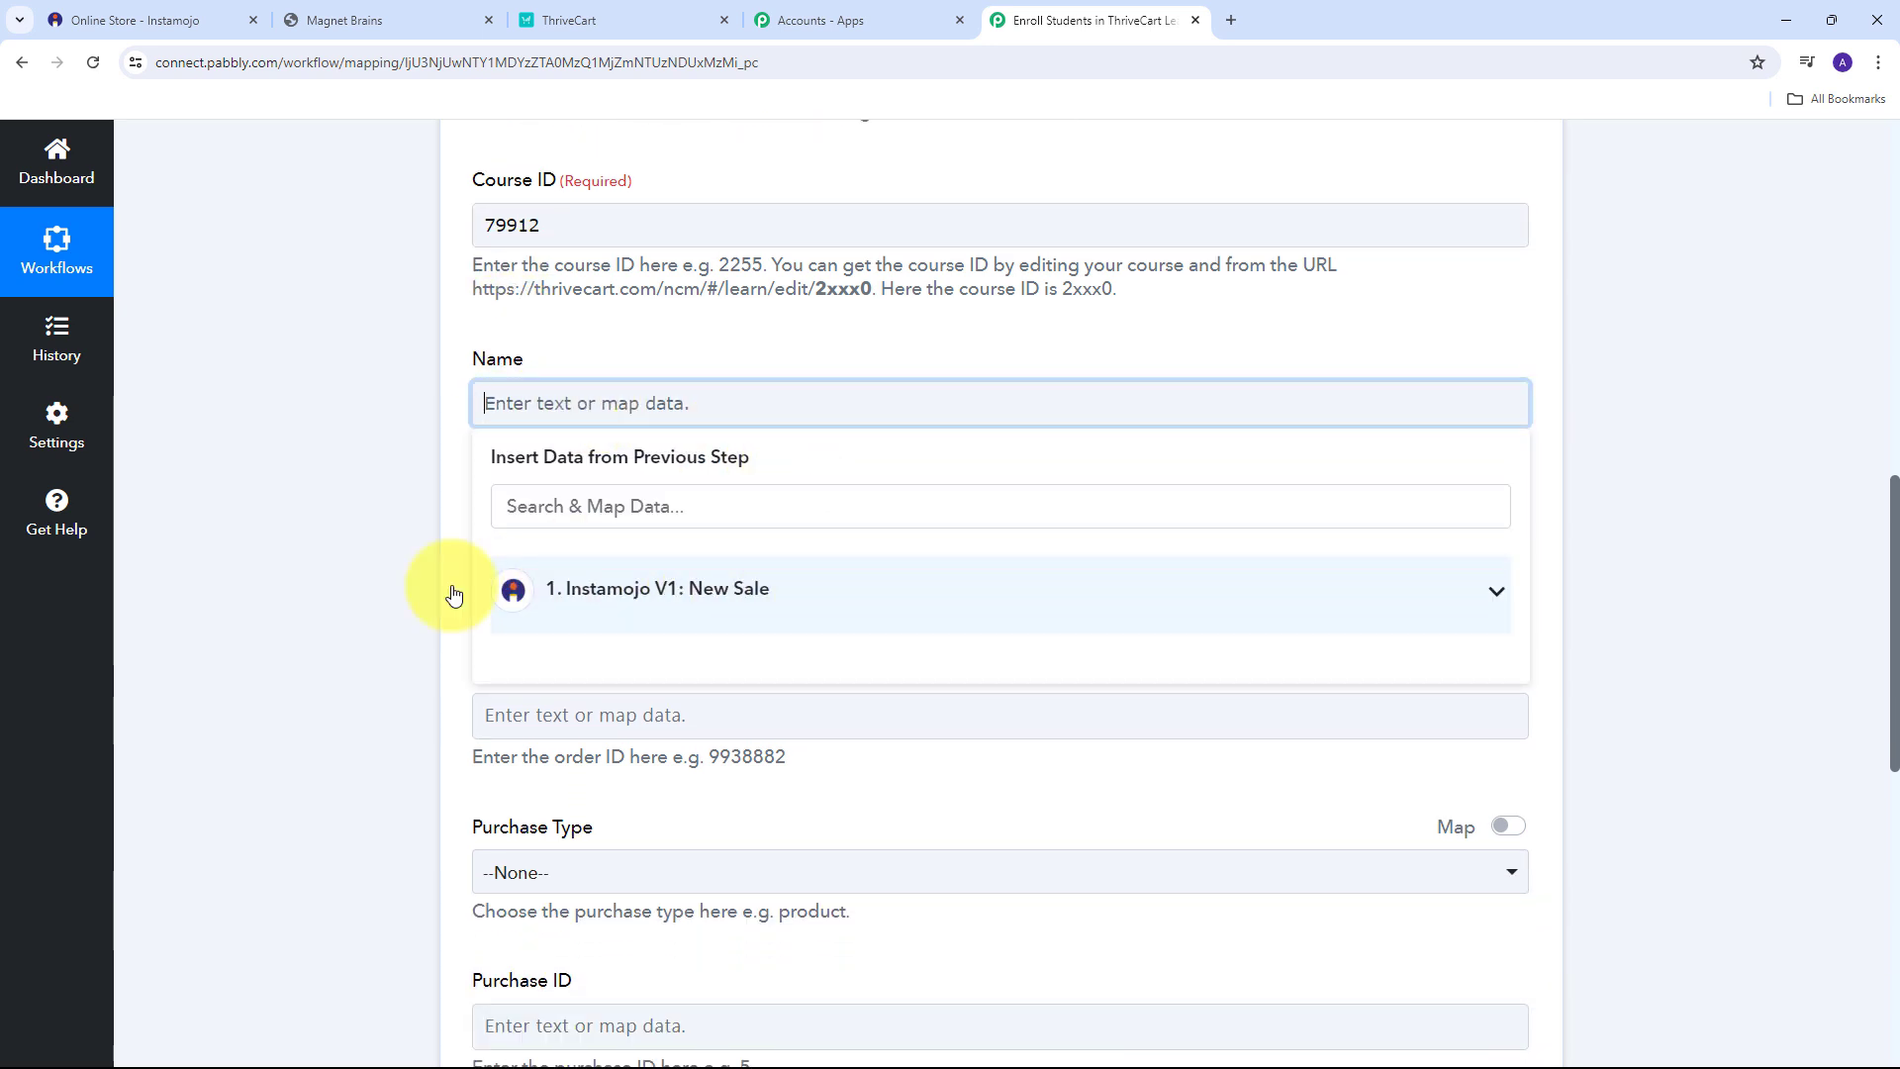
pyautogui.click(861, 584)
pyautogui.scroll(-1, 810, 809)
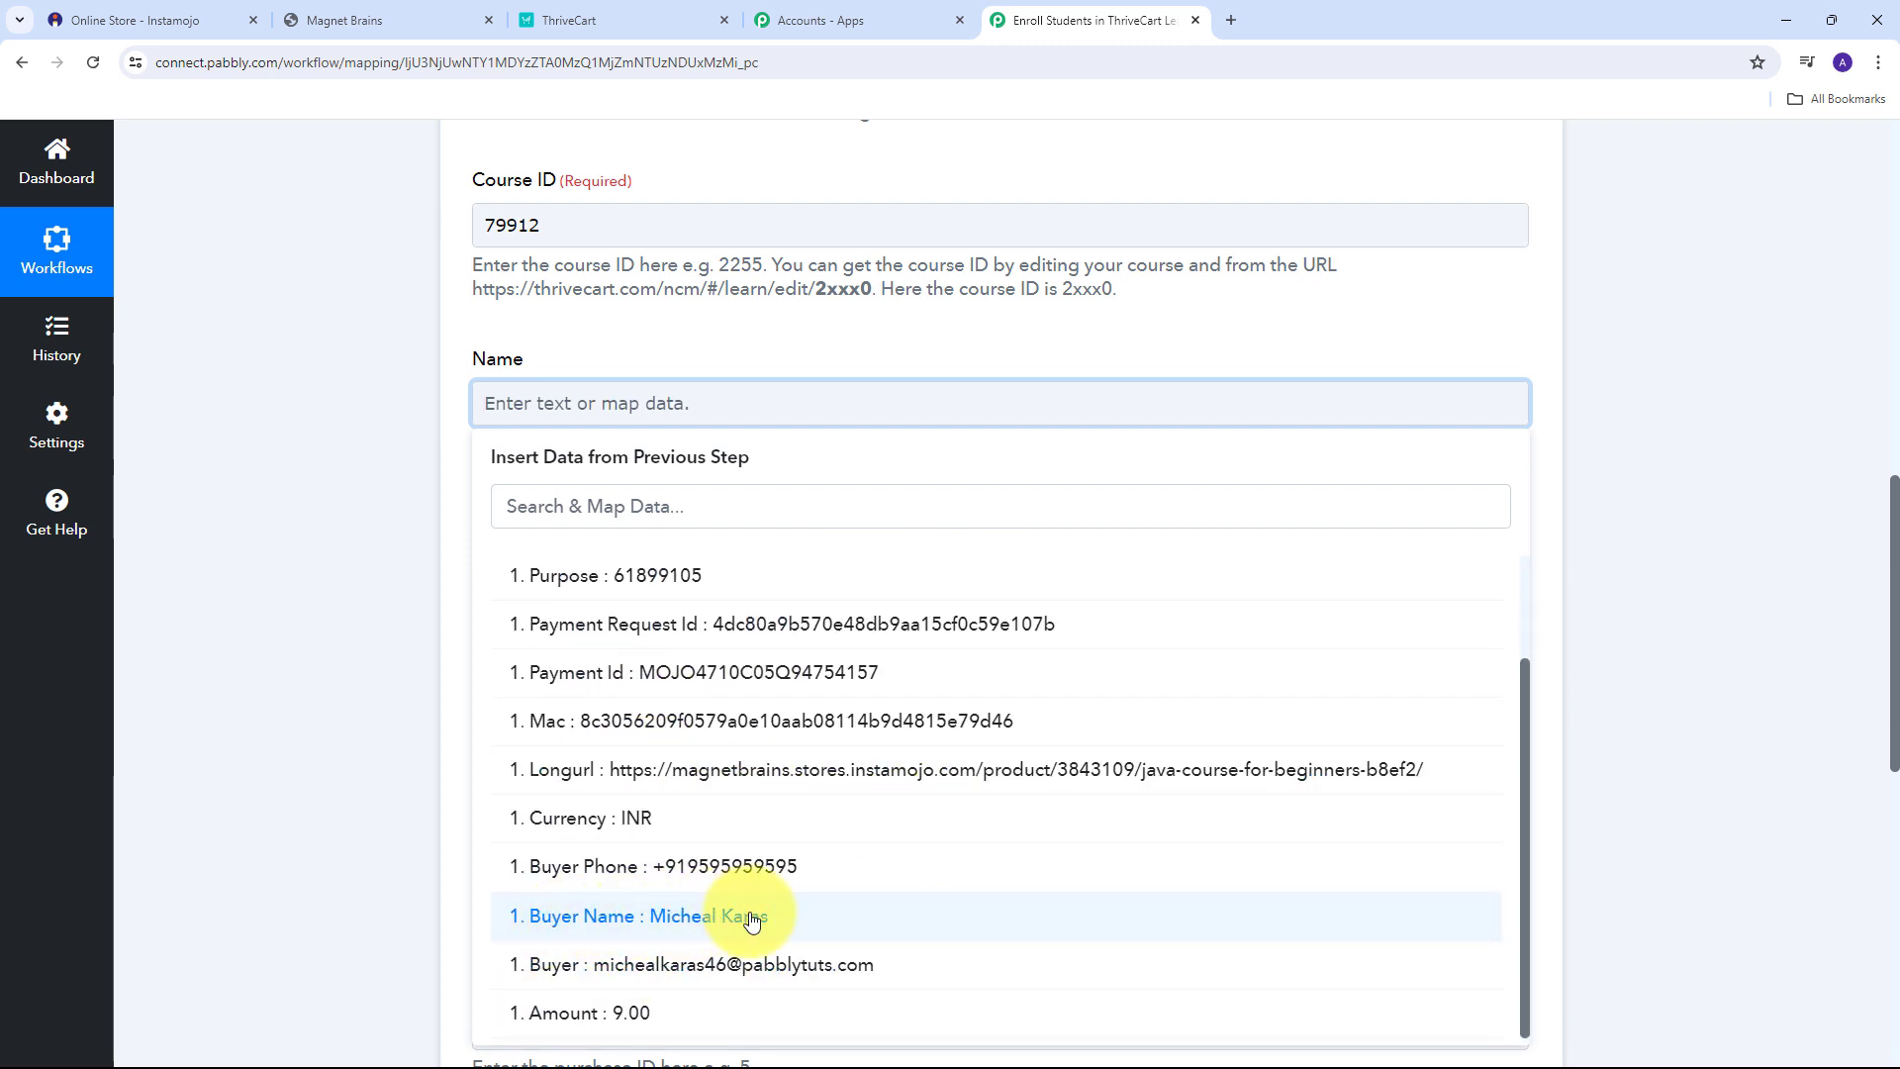
pyautogui.click(720, 918)
pyautogui.click(784, 373)
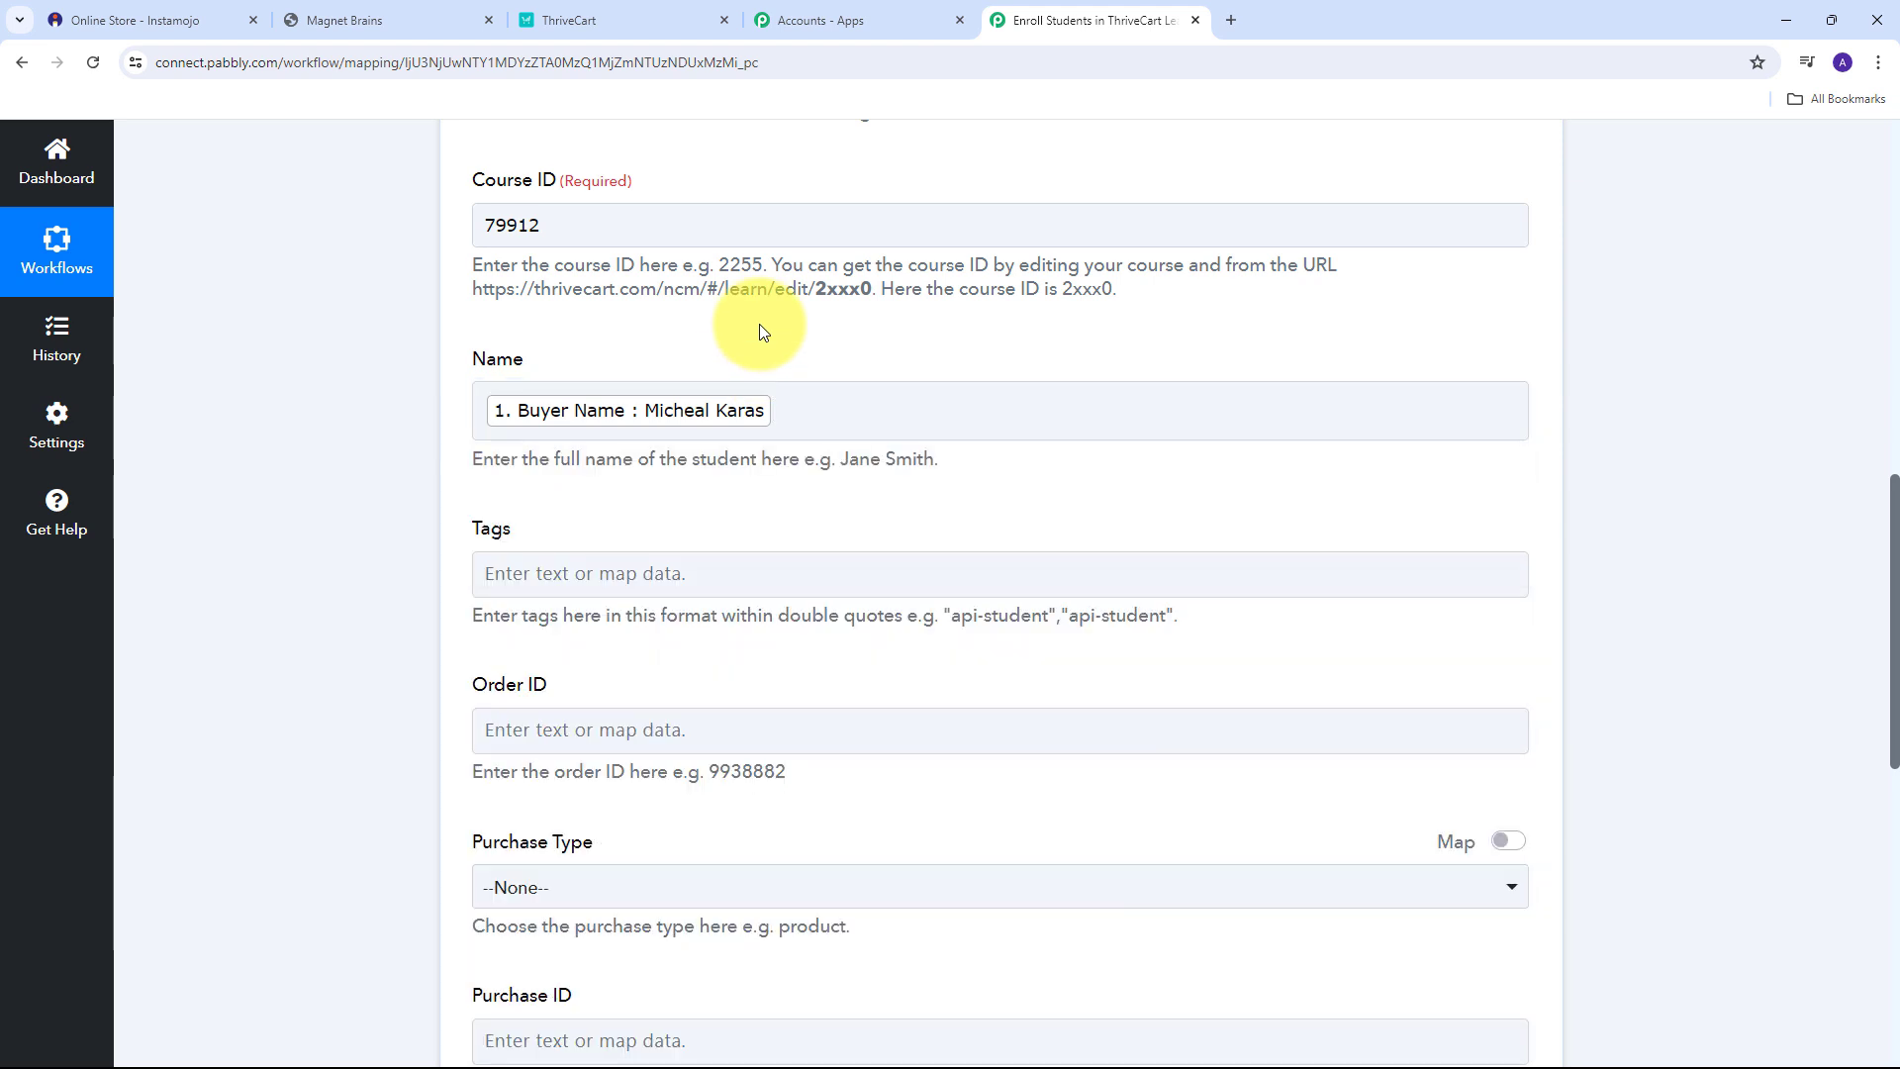
# Leave Tags empty and keep Email Notifications at --None--.
pyautogui.scroll(-1, 848, 373)
pyautogui.click(539, 480)
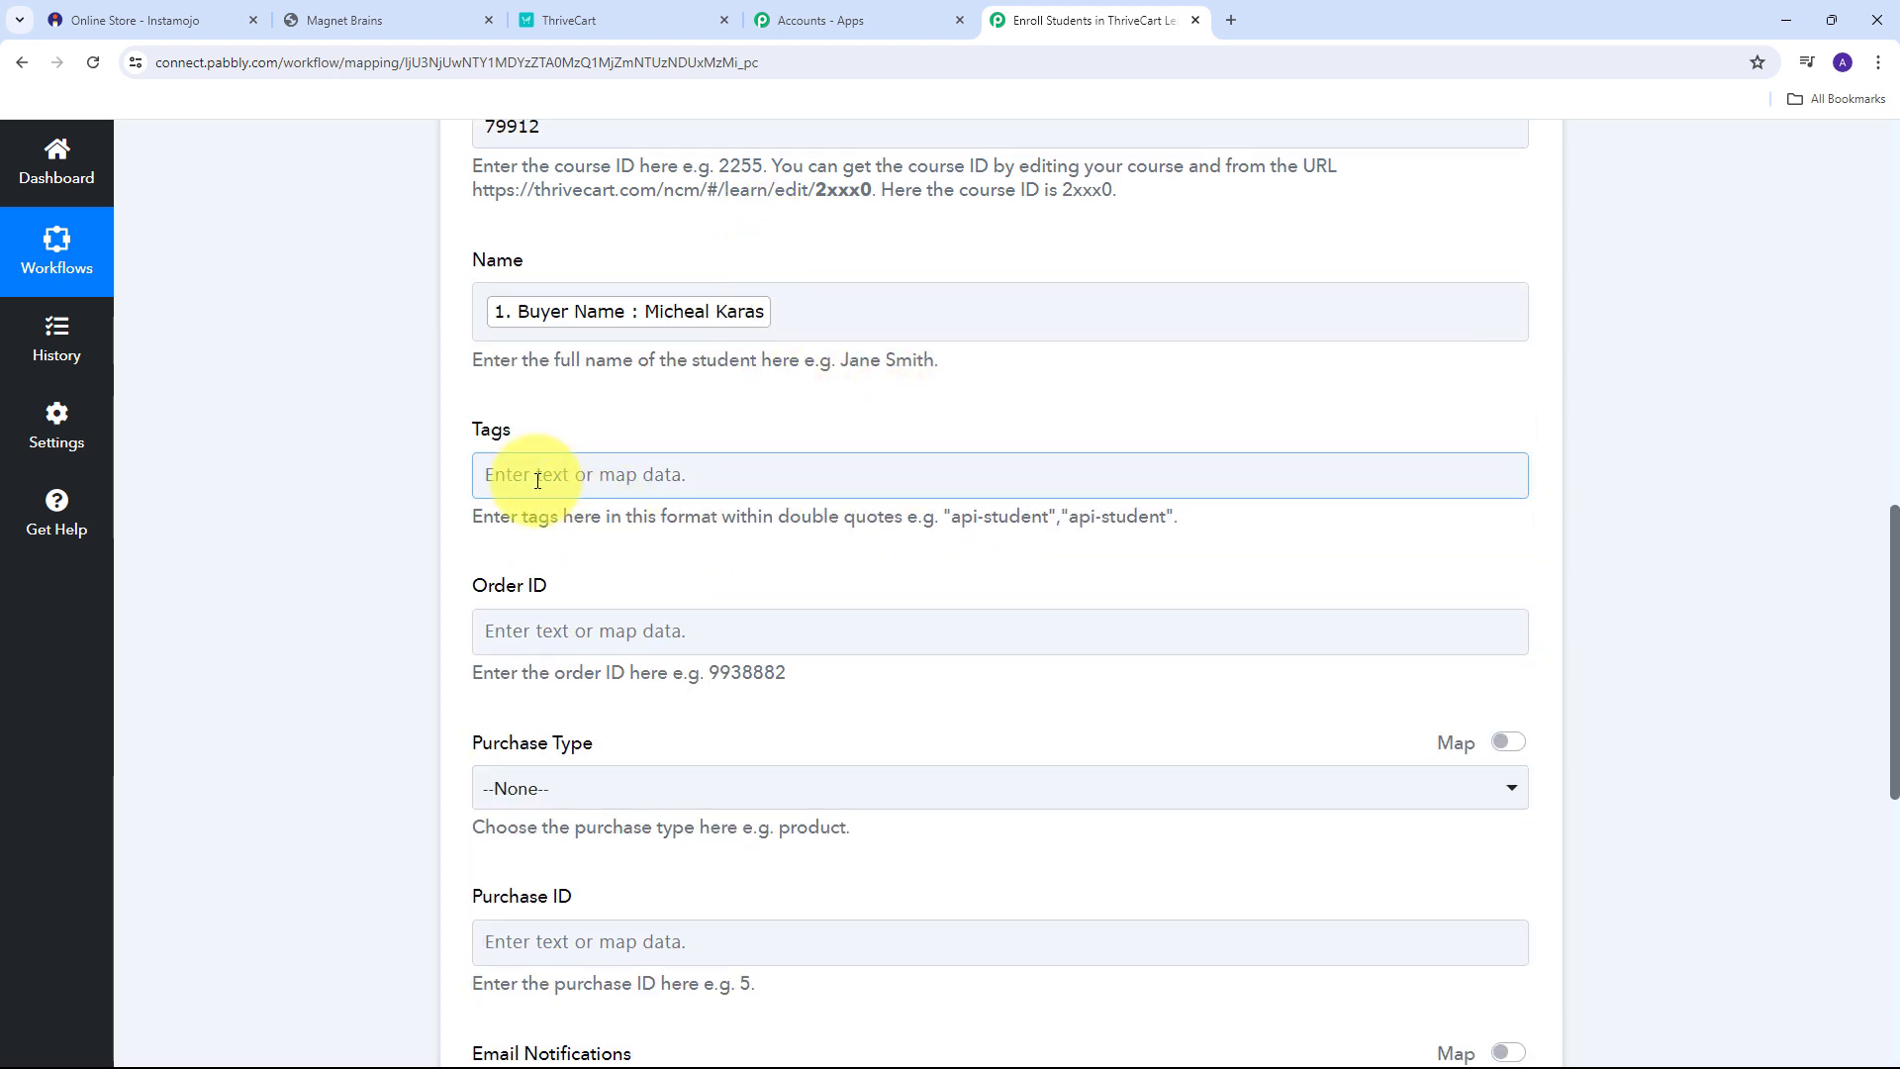
pyautogui.click(455, 482)
pyautogui.scroll(-1, 530, 515)
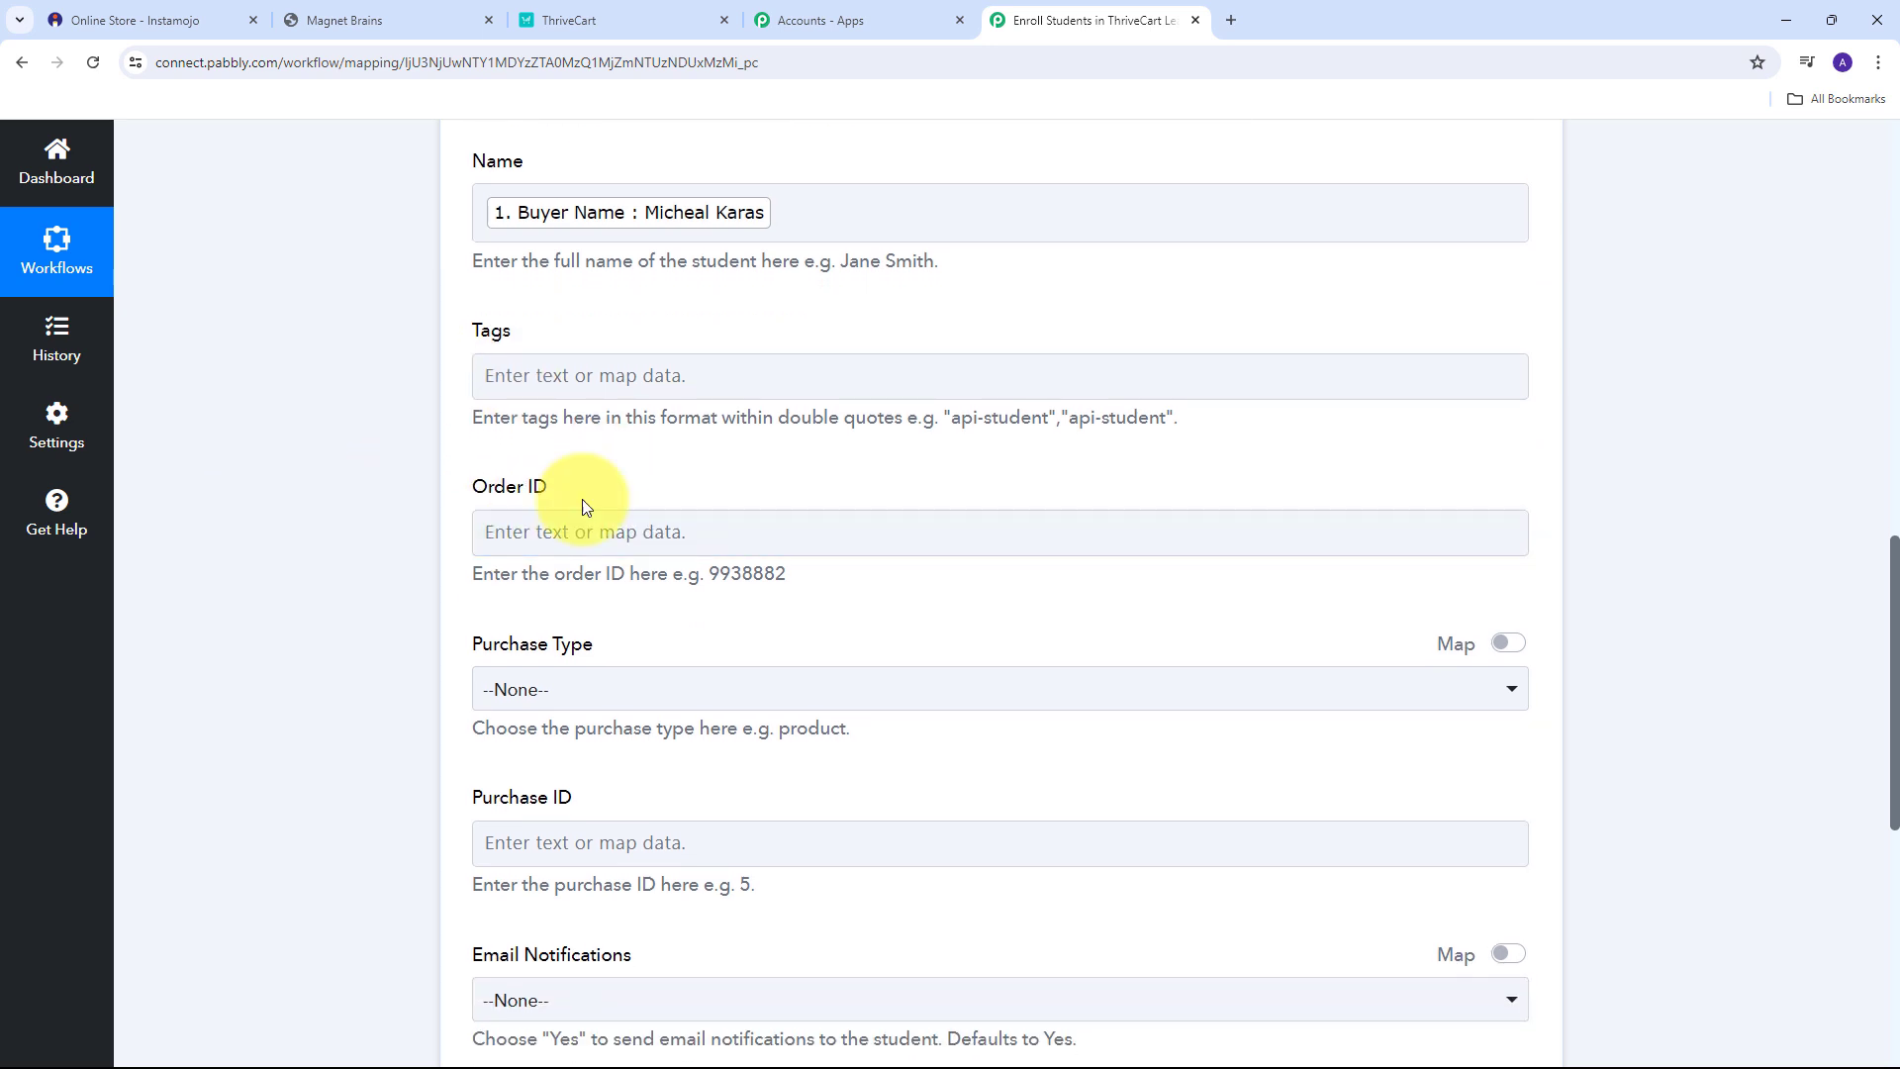
pyautogui.scroll(-1, 673, 555)
pyautogui.scroll(-1, 768, 533)
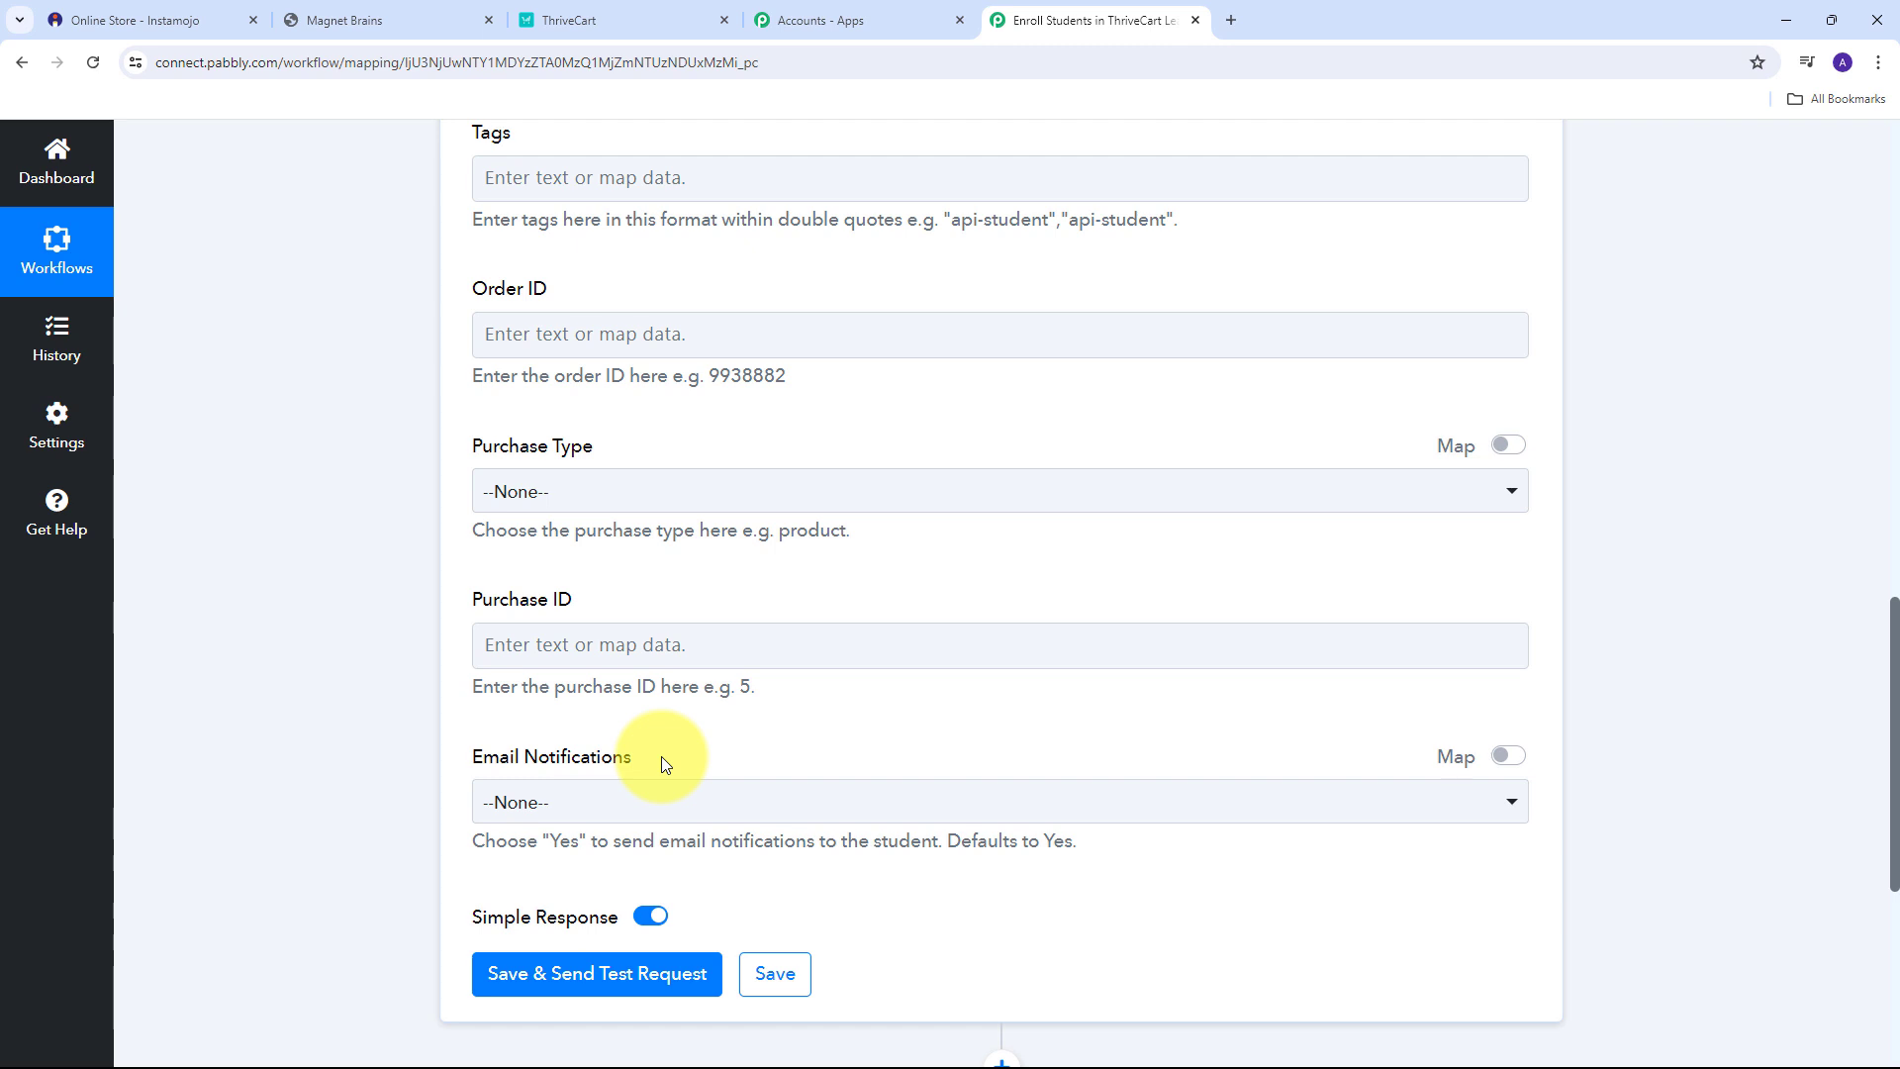
pyautogui.click(696, 800)
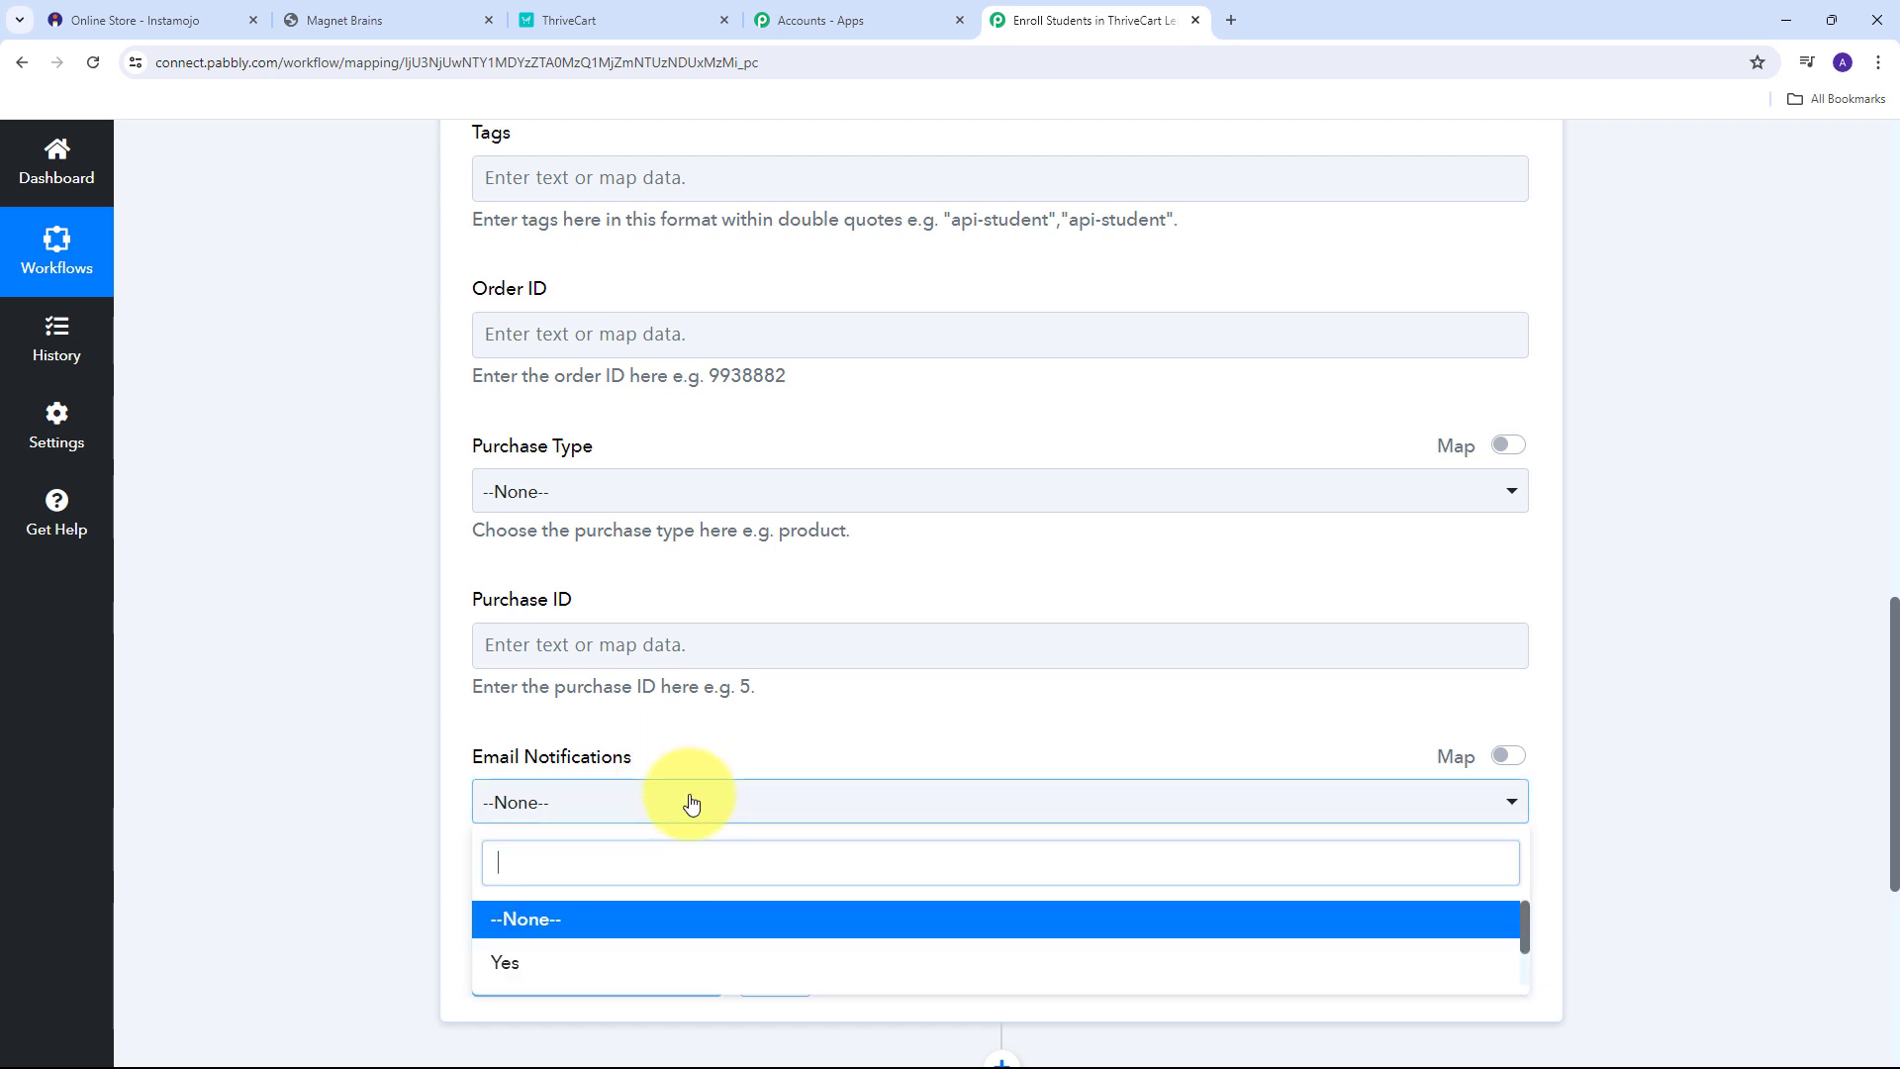
pyautogui.click(720, 757)
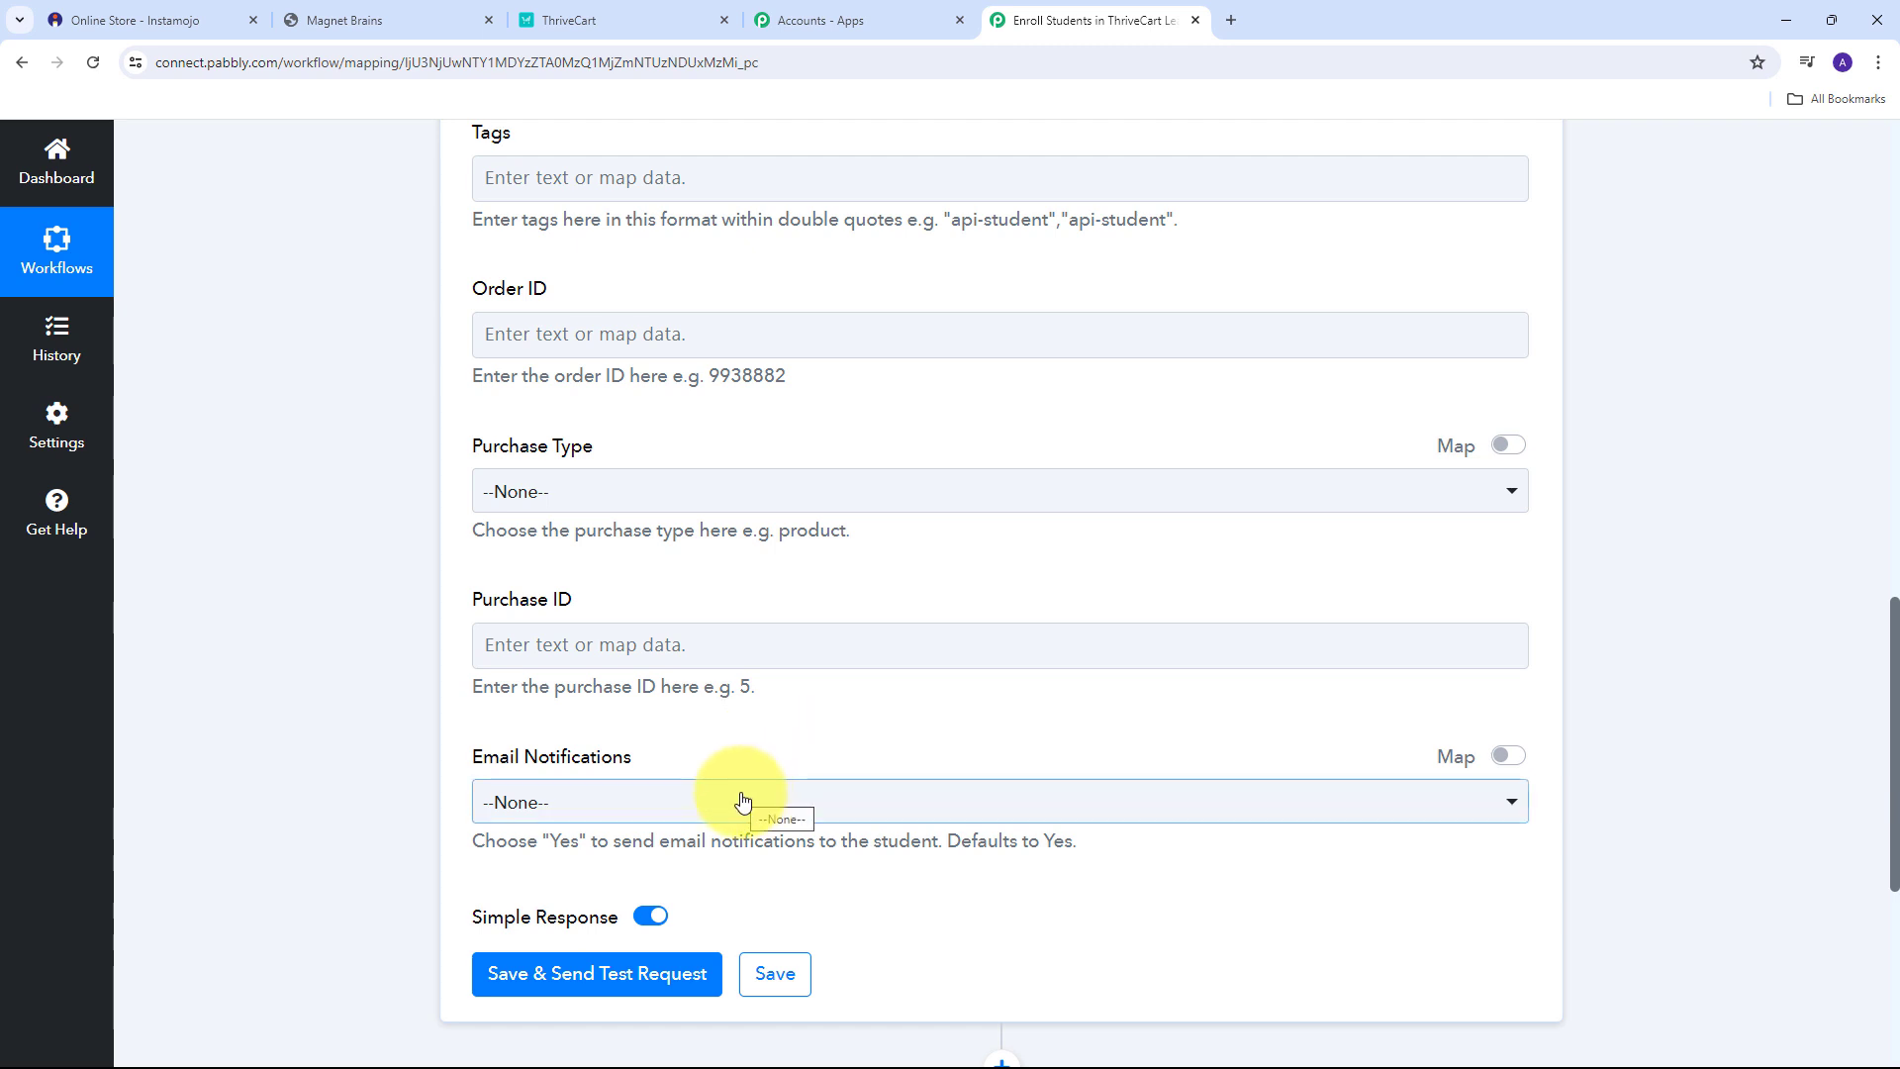
pyautogui.scroll(5, 762, 770)
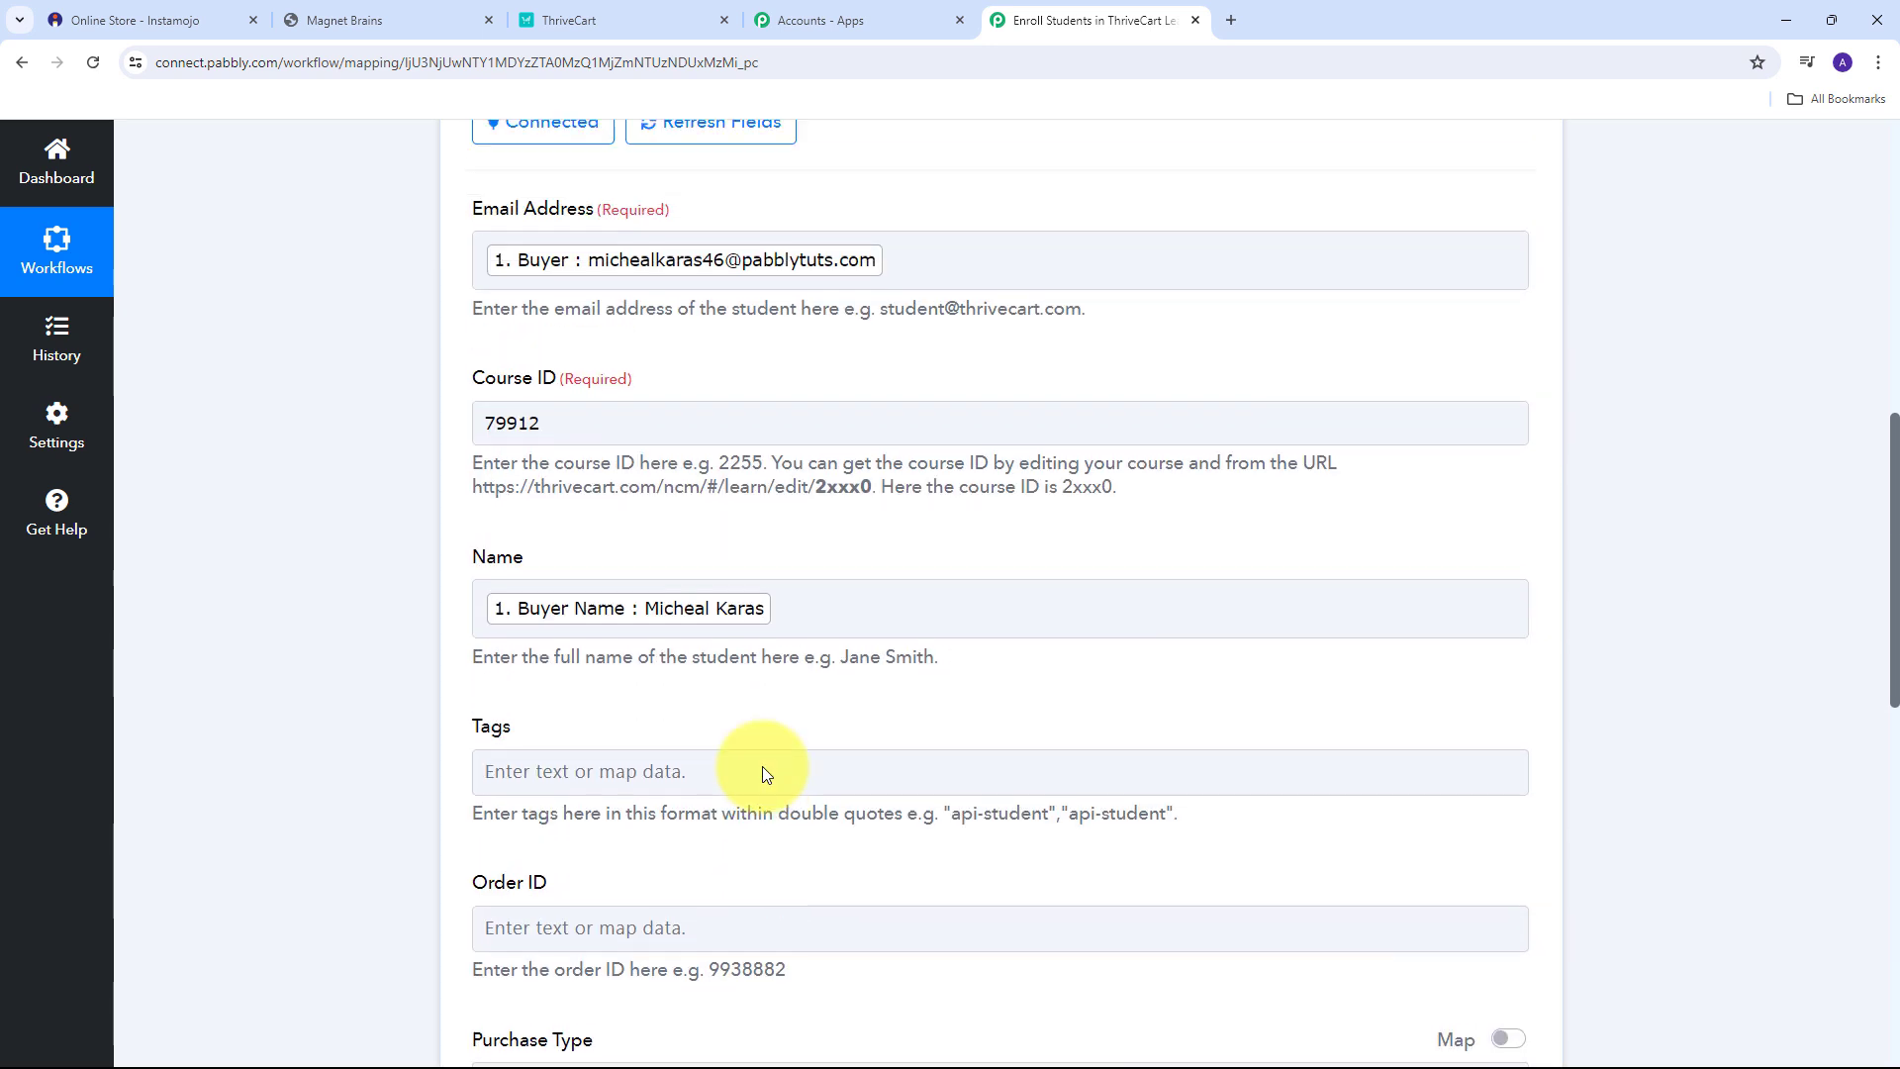
# Save and test the Create New Student step, getting a new student record with status 1.
pyautogui.scroll(1, 762, 770)
pyautogui.scroll(-1, 762, 770)
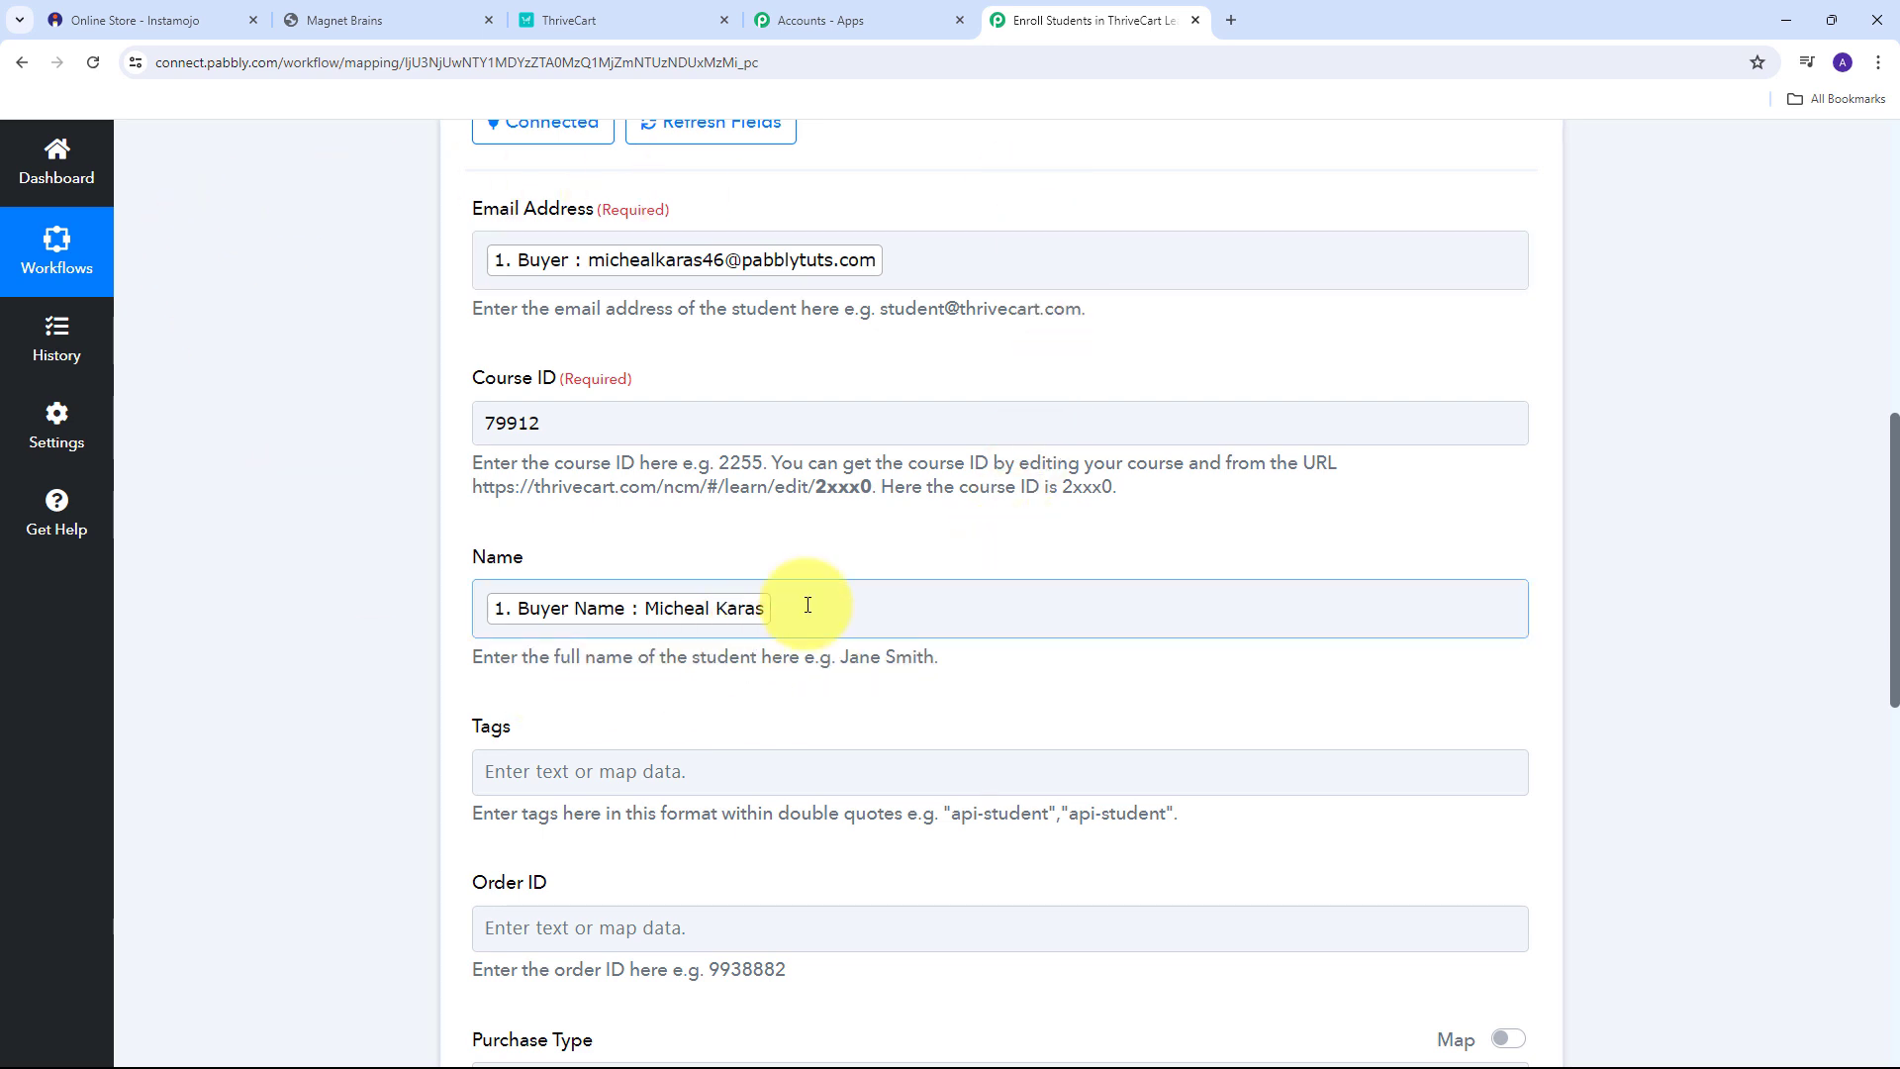
pyautogui.scroll(-9, 909, 567)
pyautogui.scroll(-2, 908, 566)
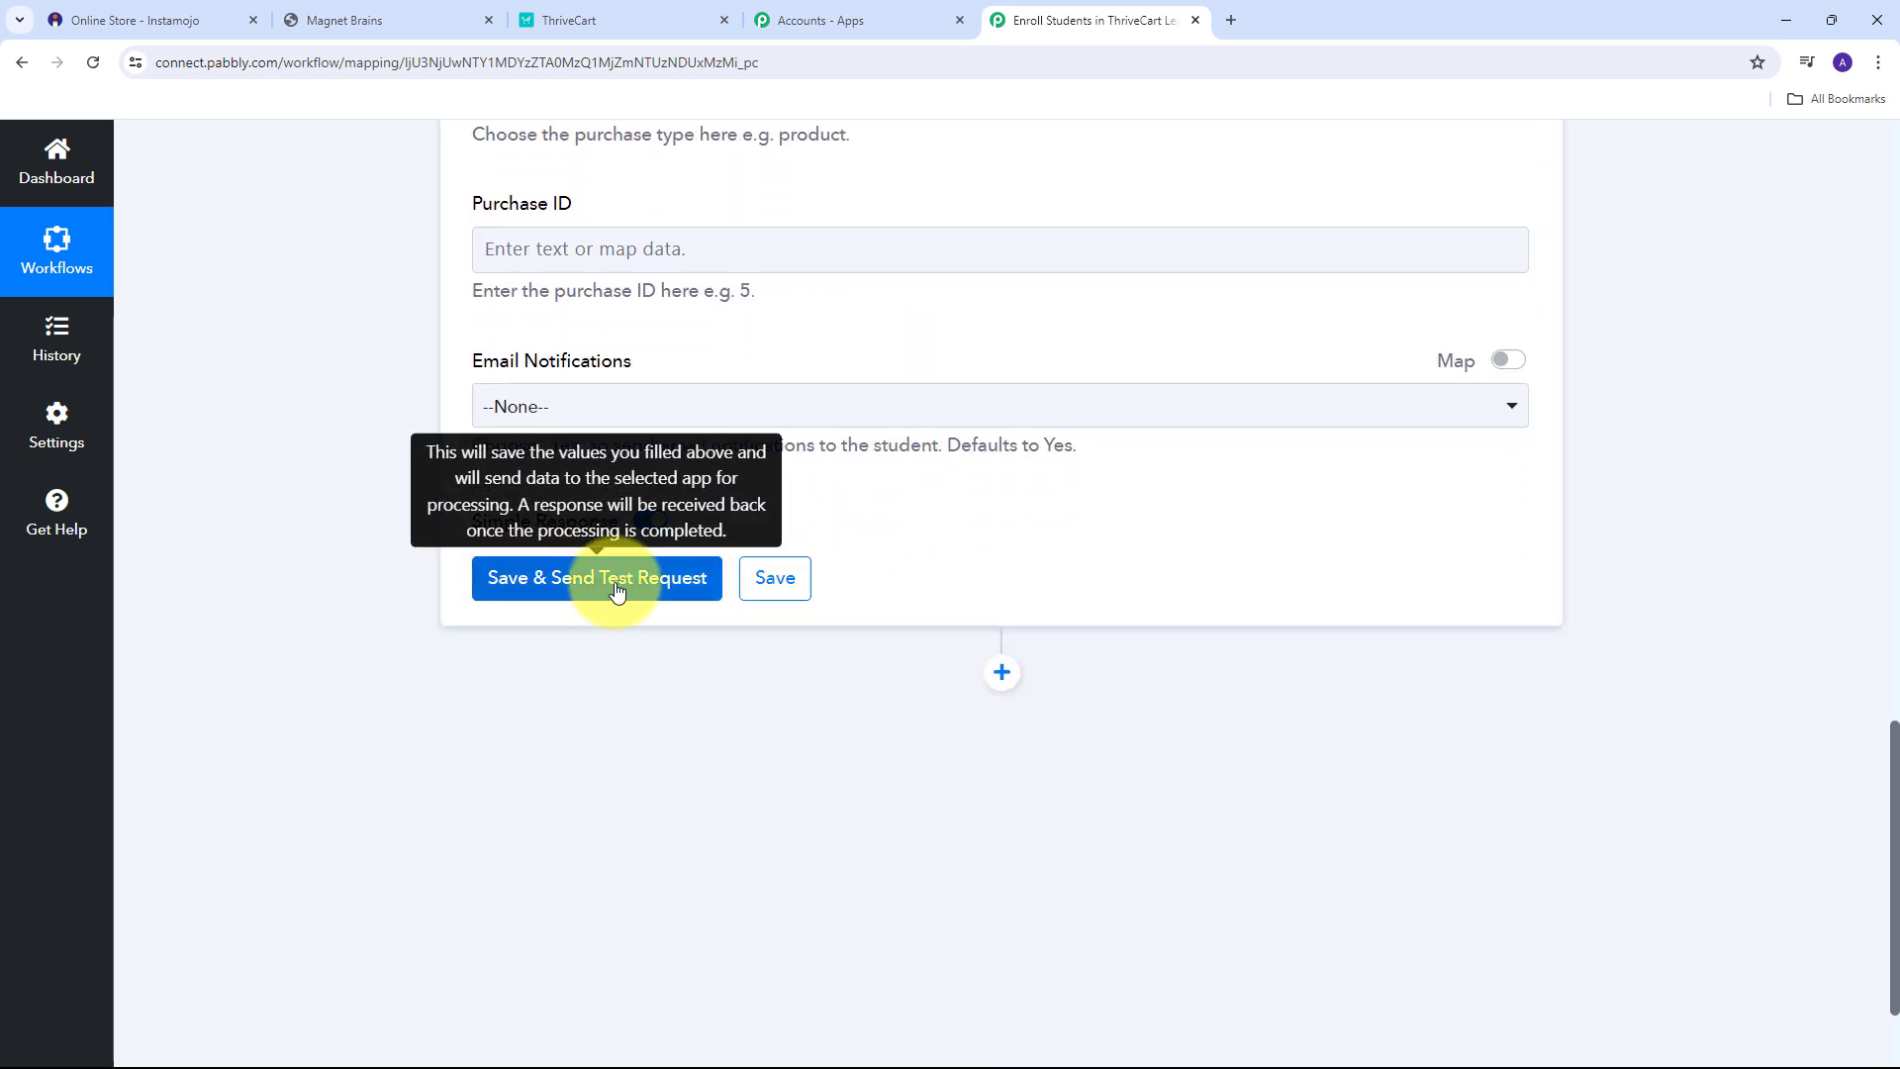
pyautogui.click(601, 592)
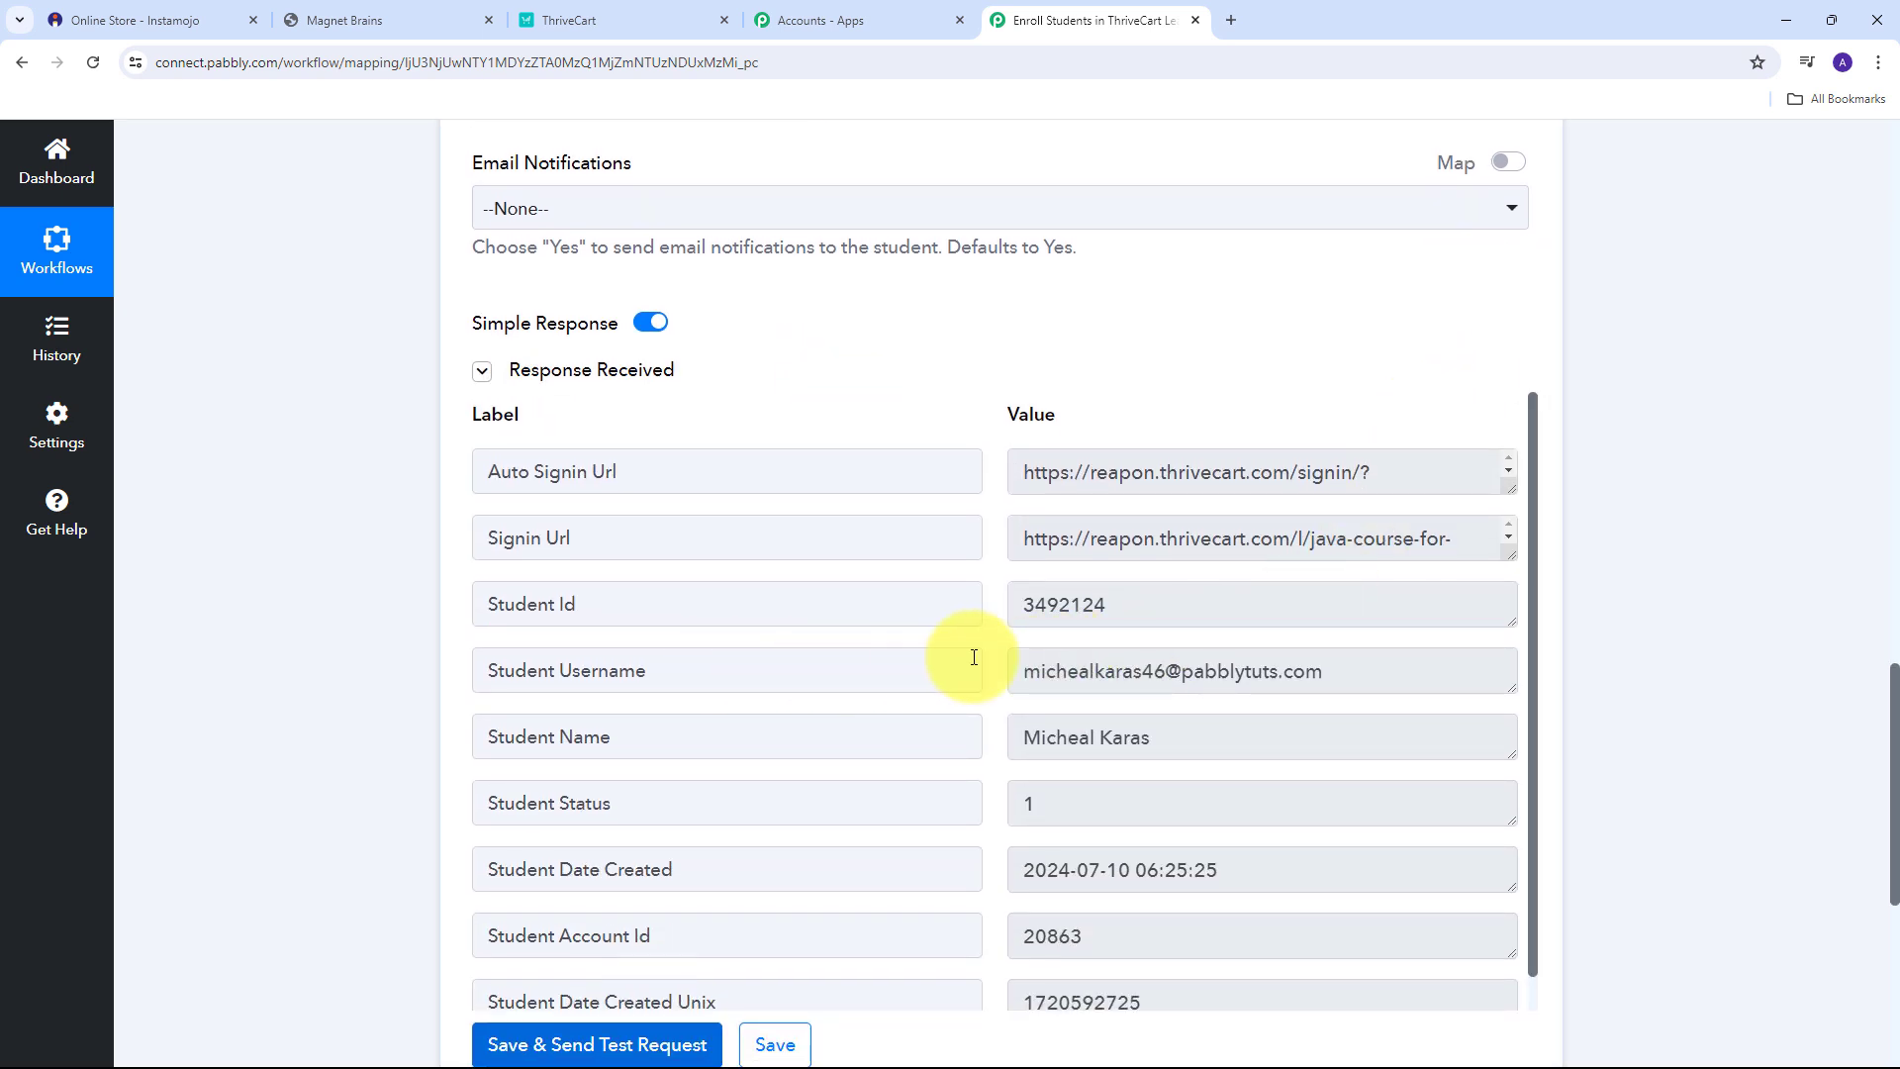
pyautogui.scroll(-1, 1097, 625)
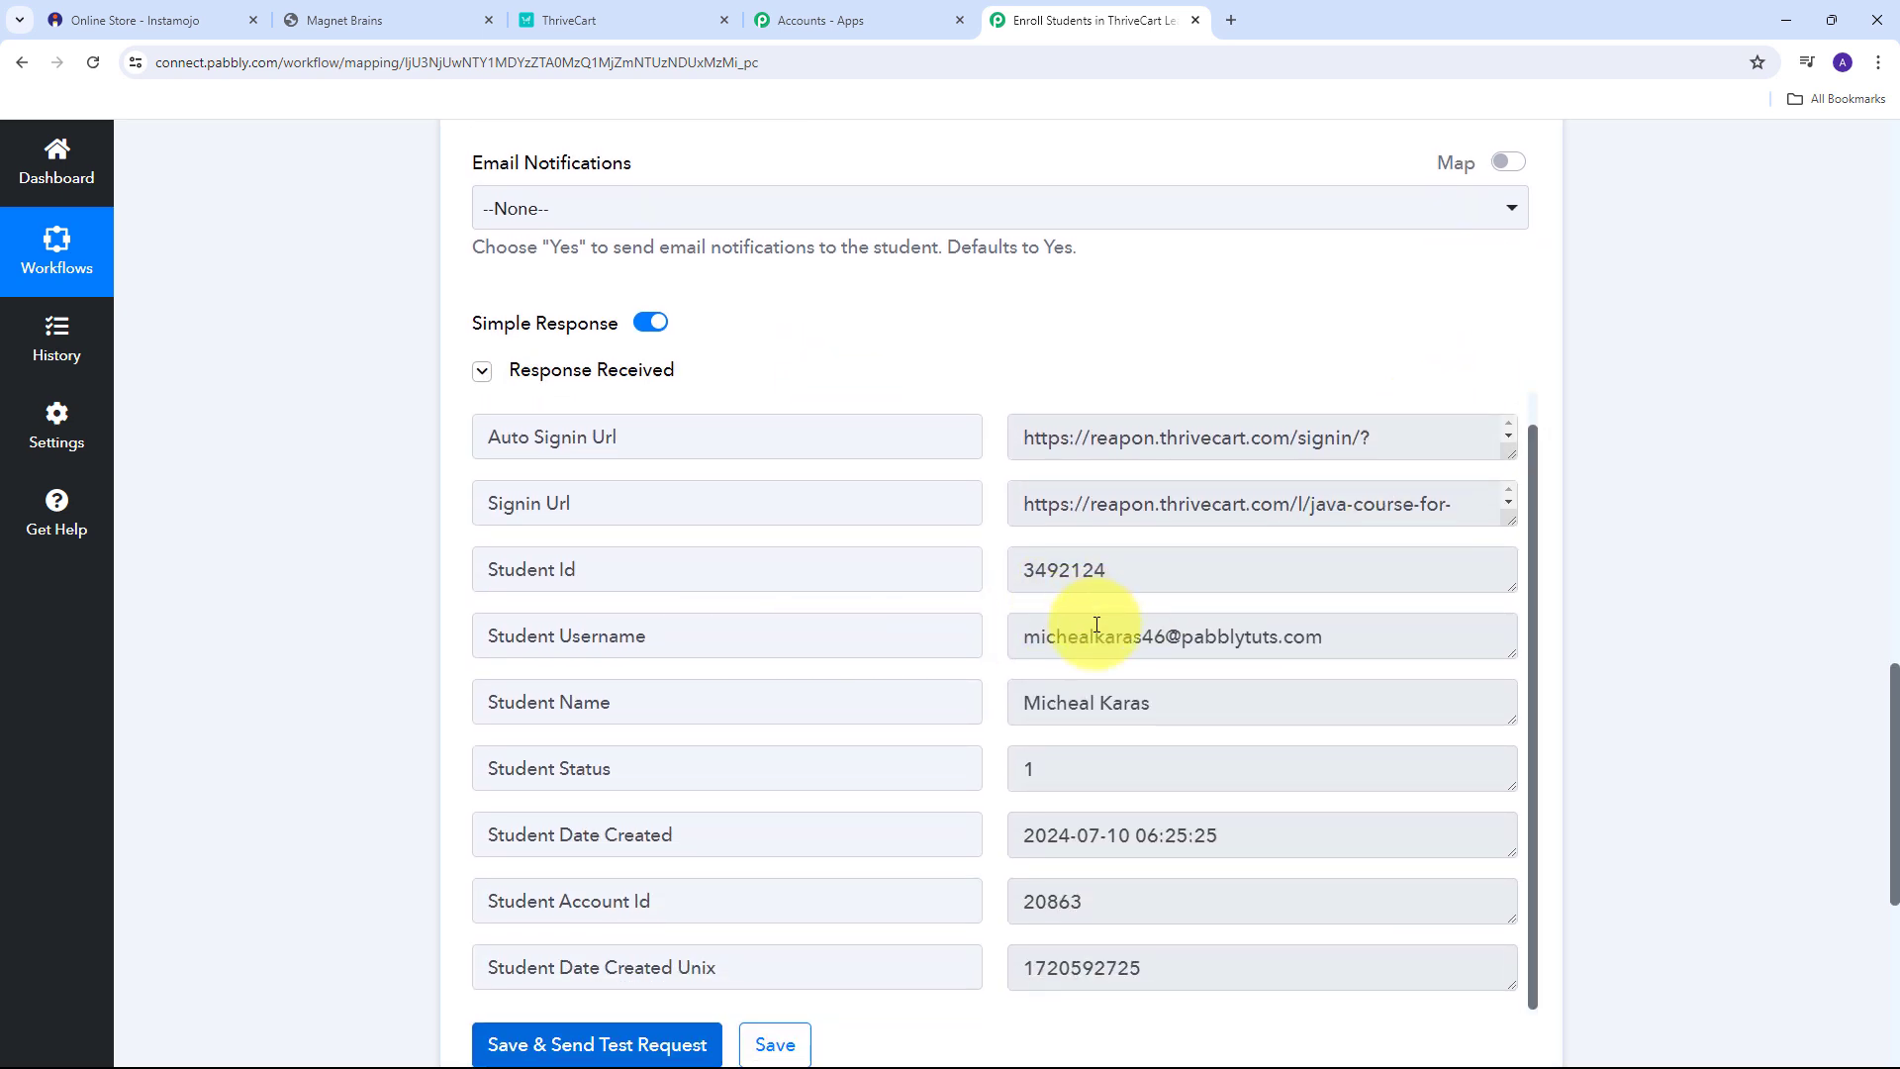
pyautogui.scroll(1, 1097, 624)
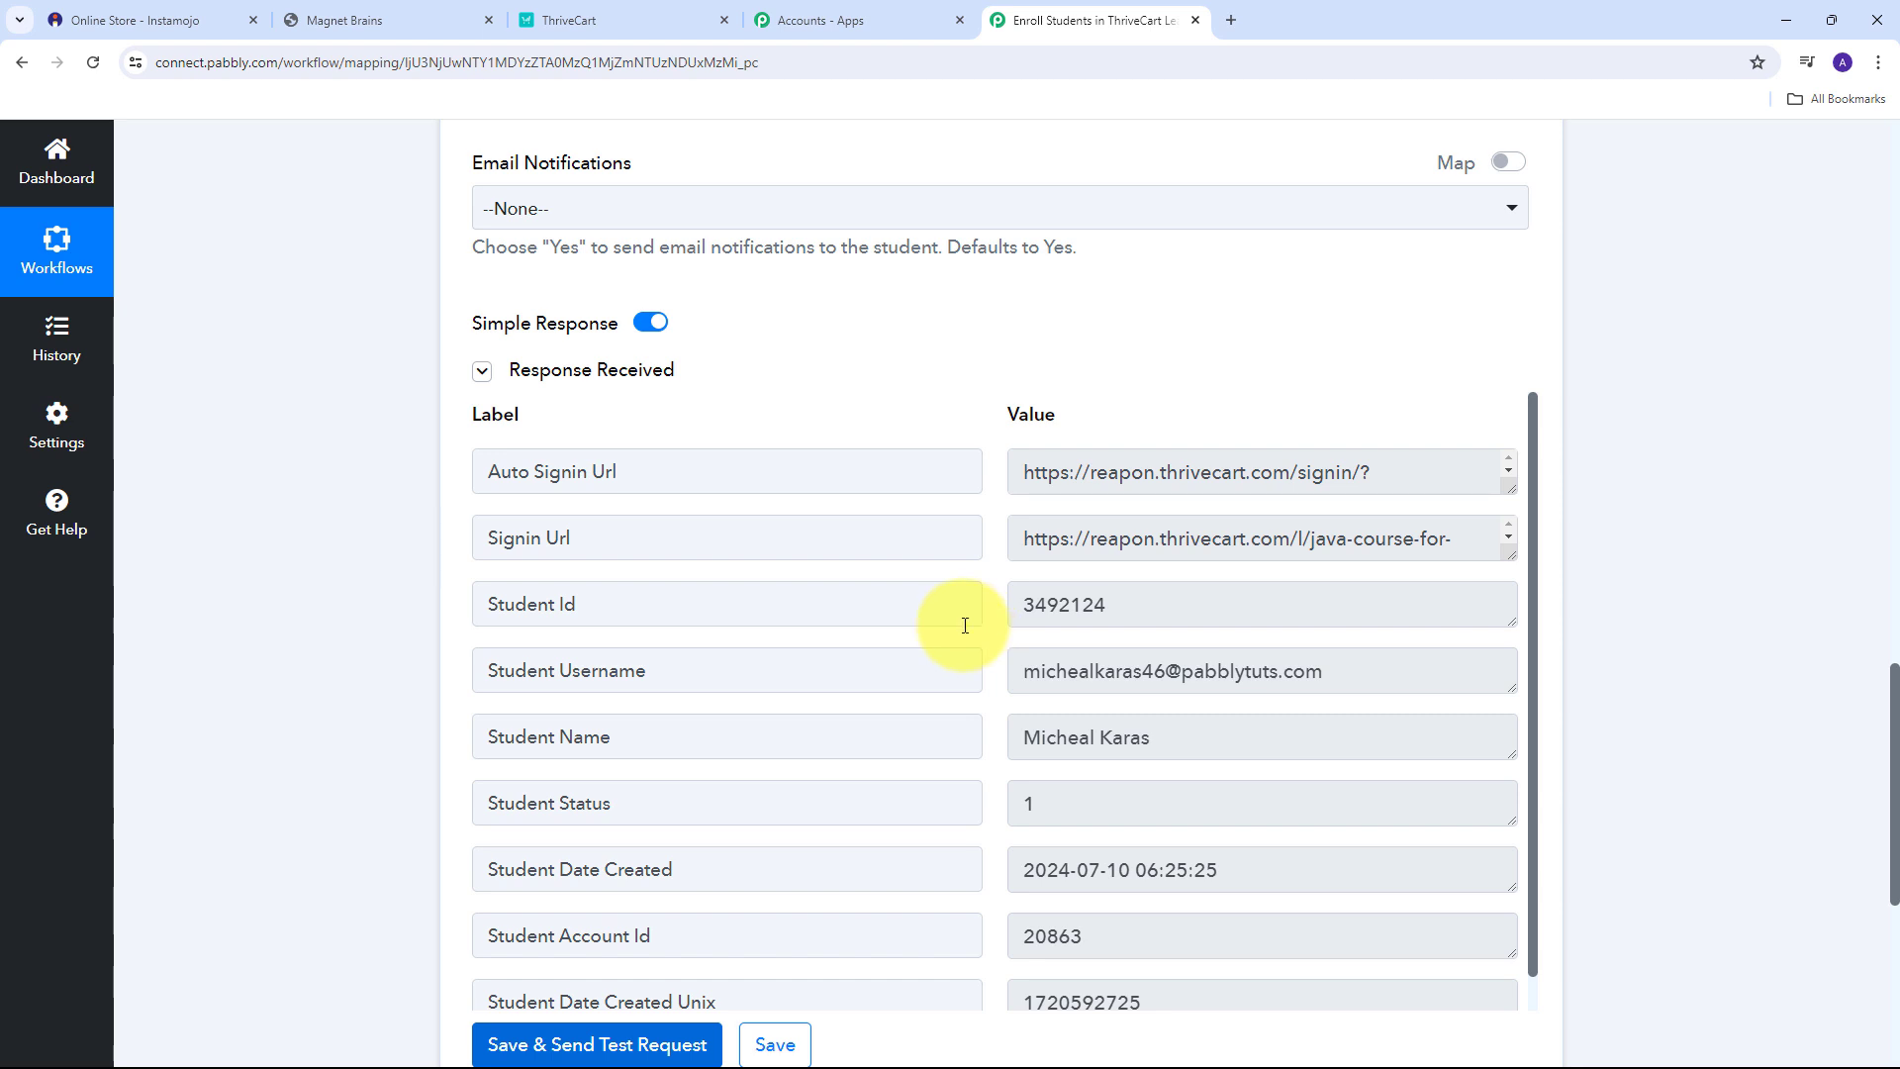
# In ThriveCart Learn+, open the newest student's profile to confirm the Java Course for Beginners enrollment.
pyautogui.click(564, 14)
pyautogui.click(6, 65)
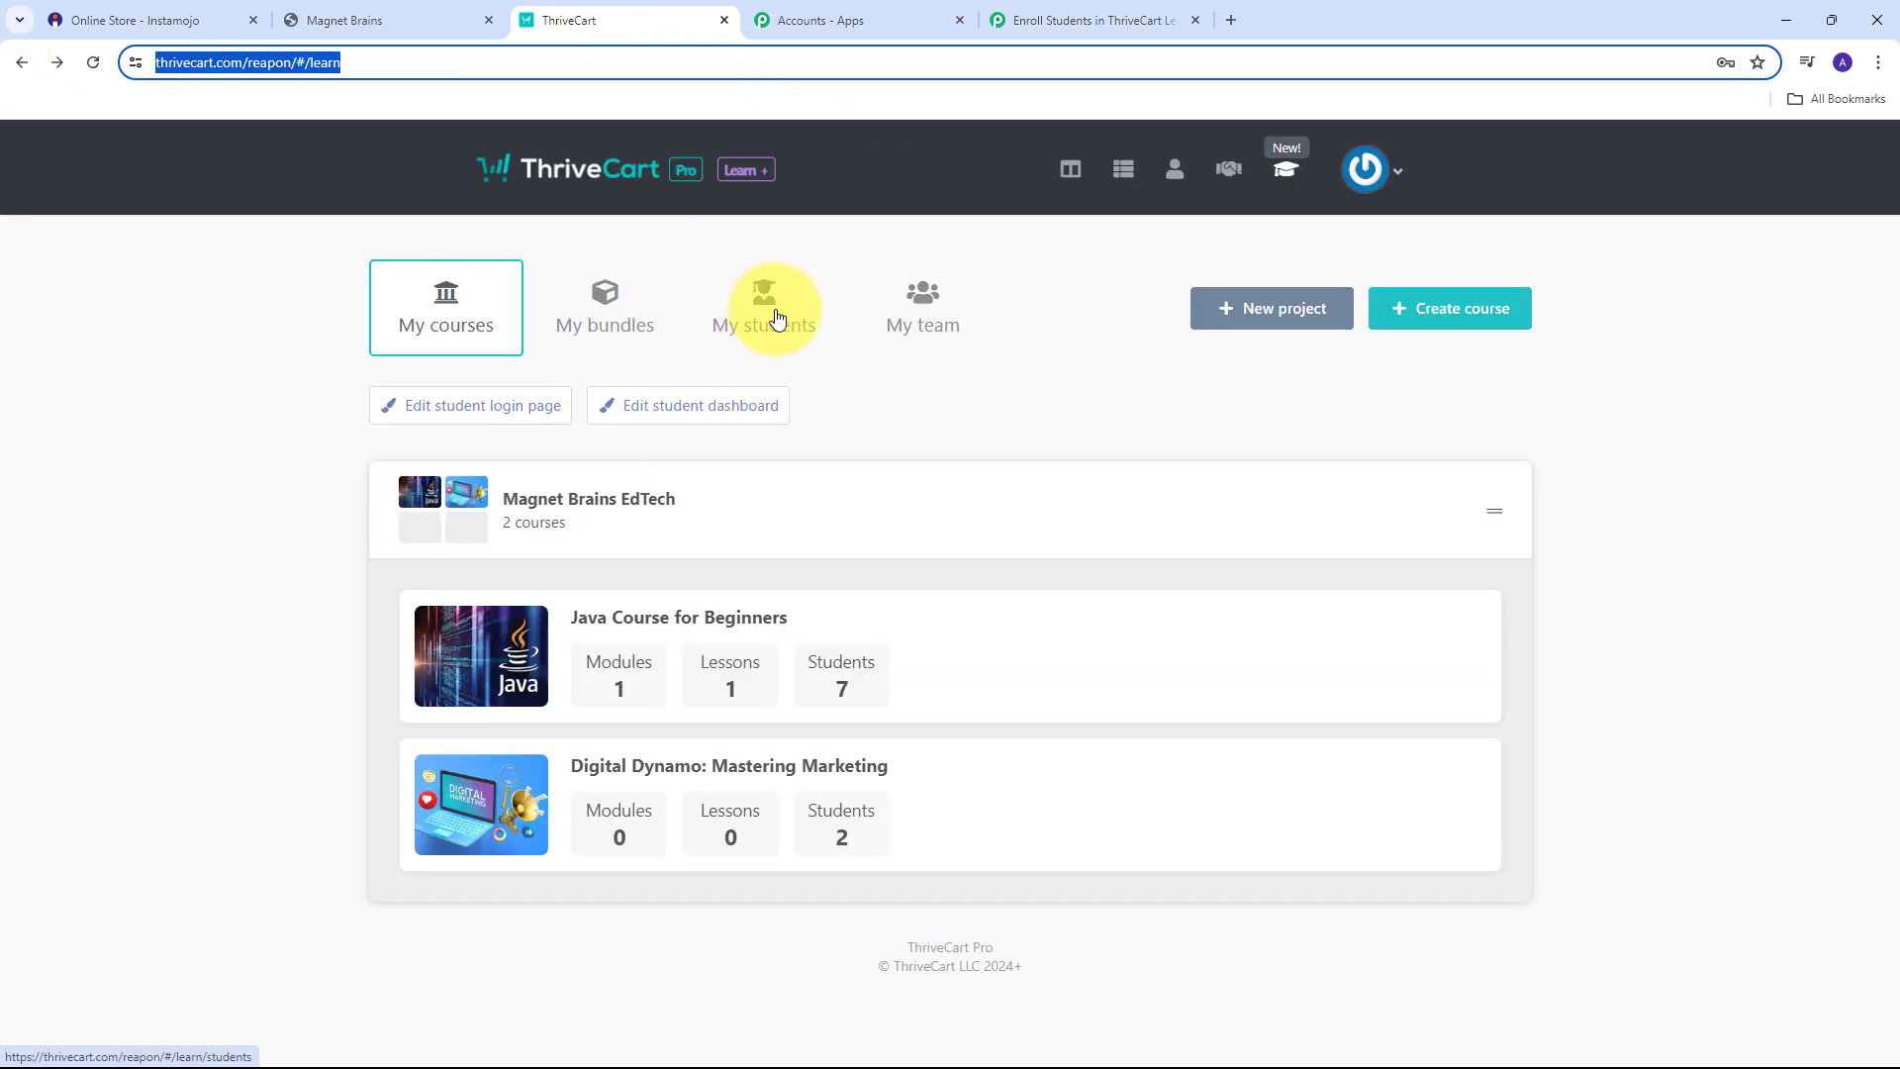
pyautogui.click(776, 314)
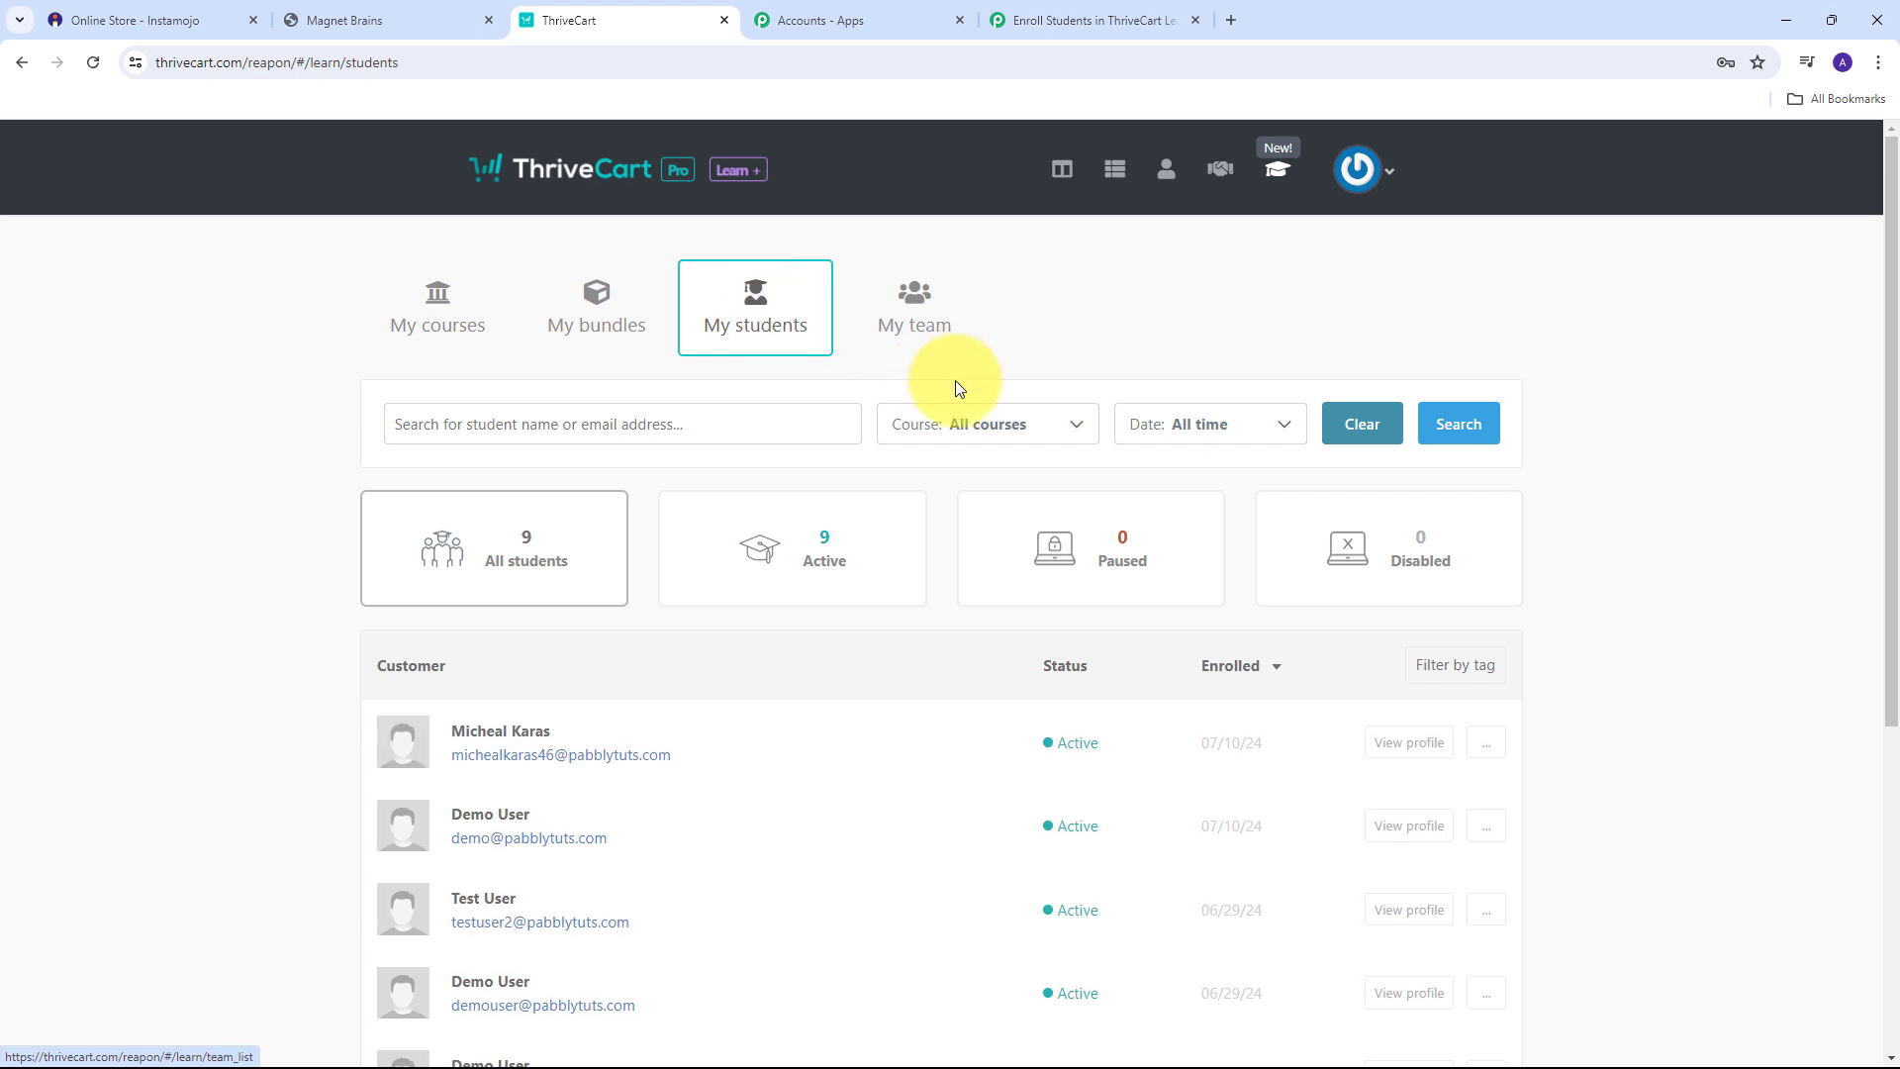
pyautogui.scroll(-1, 894, 458)
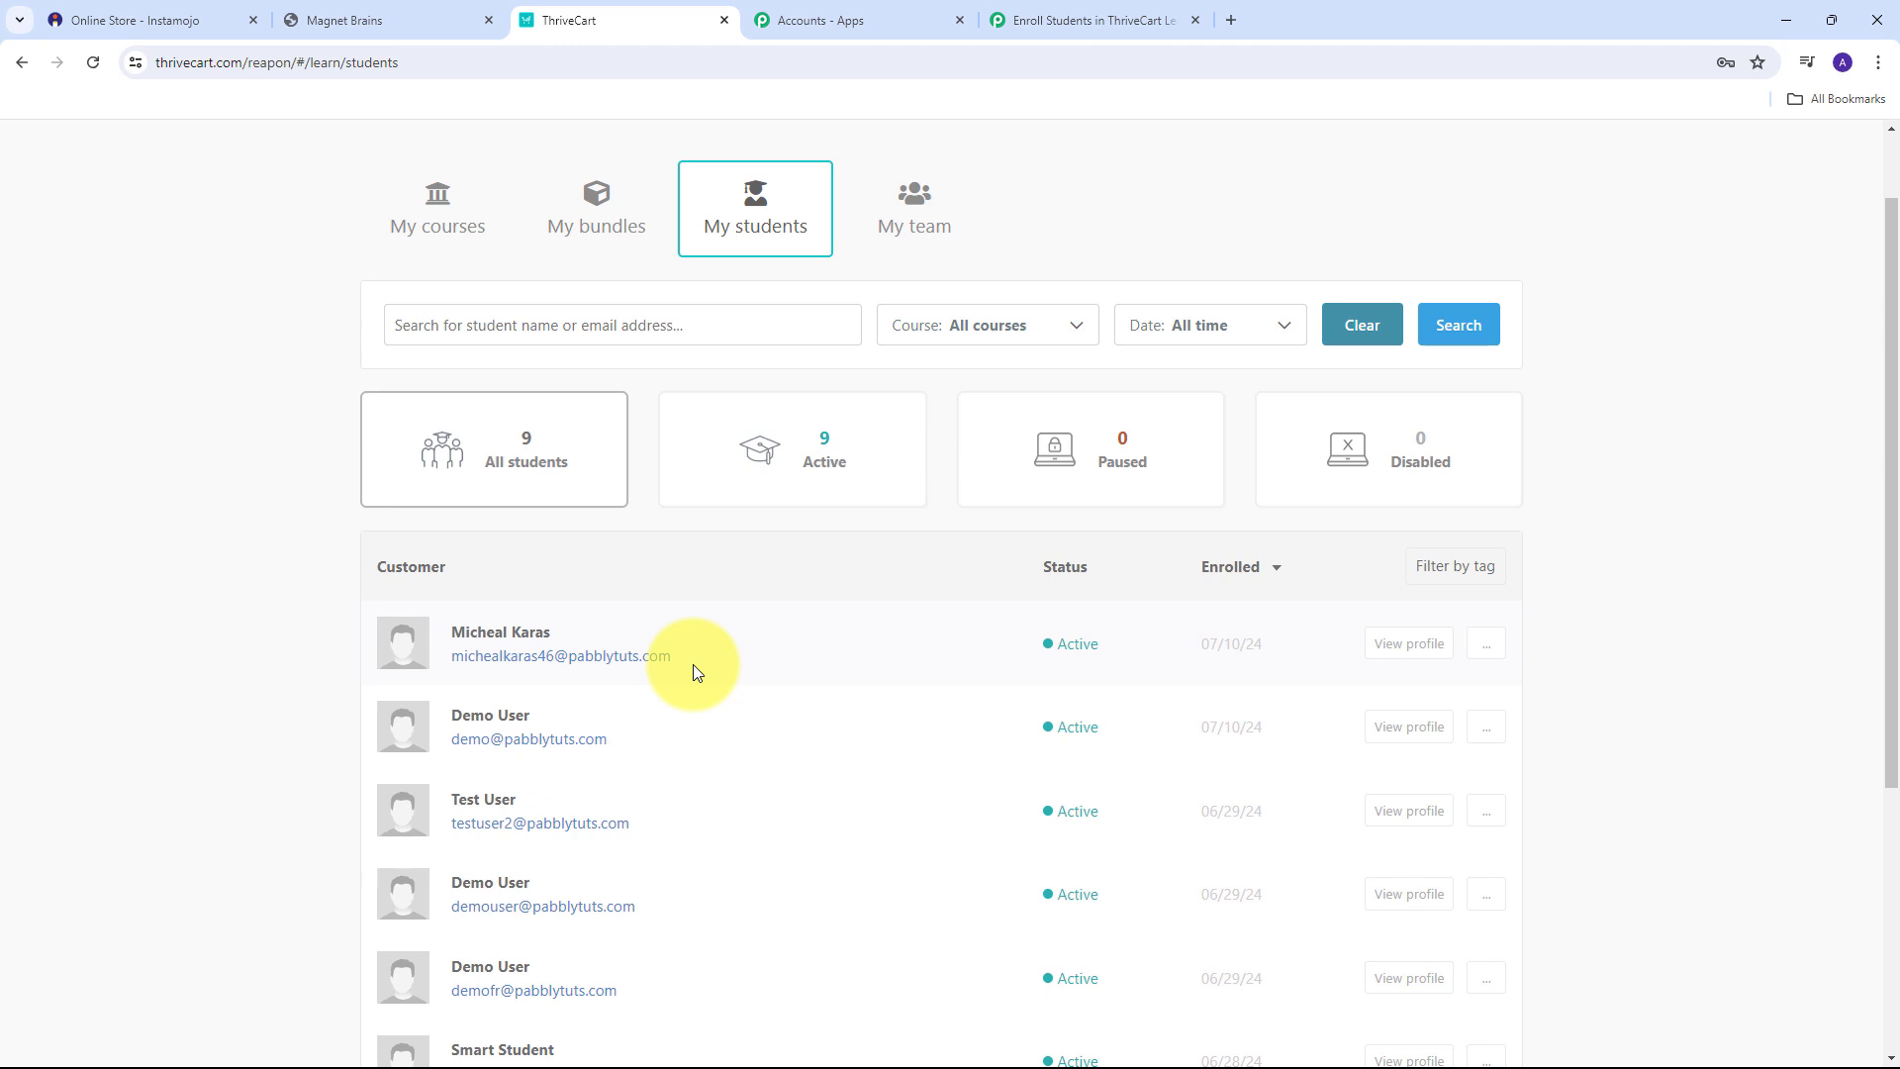
pyautogui.click(1364, 655)
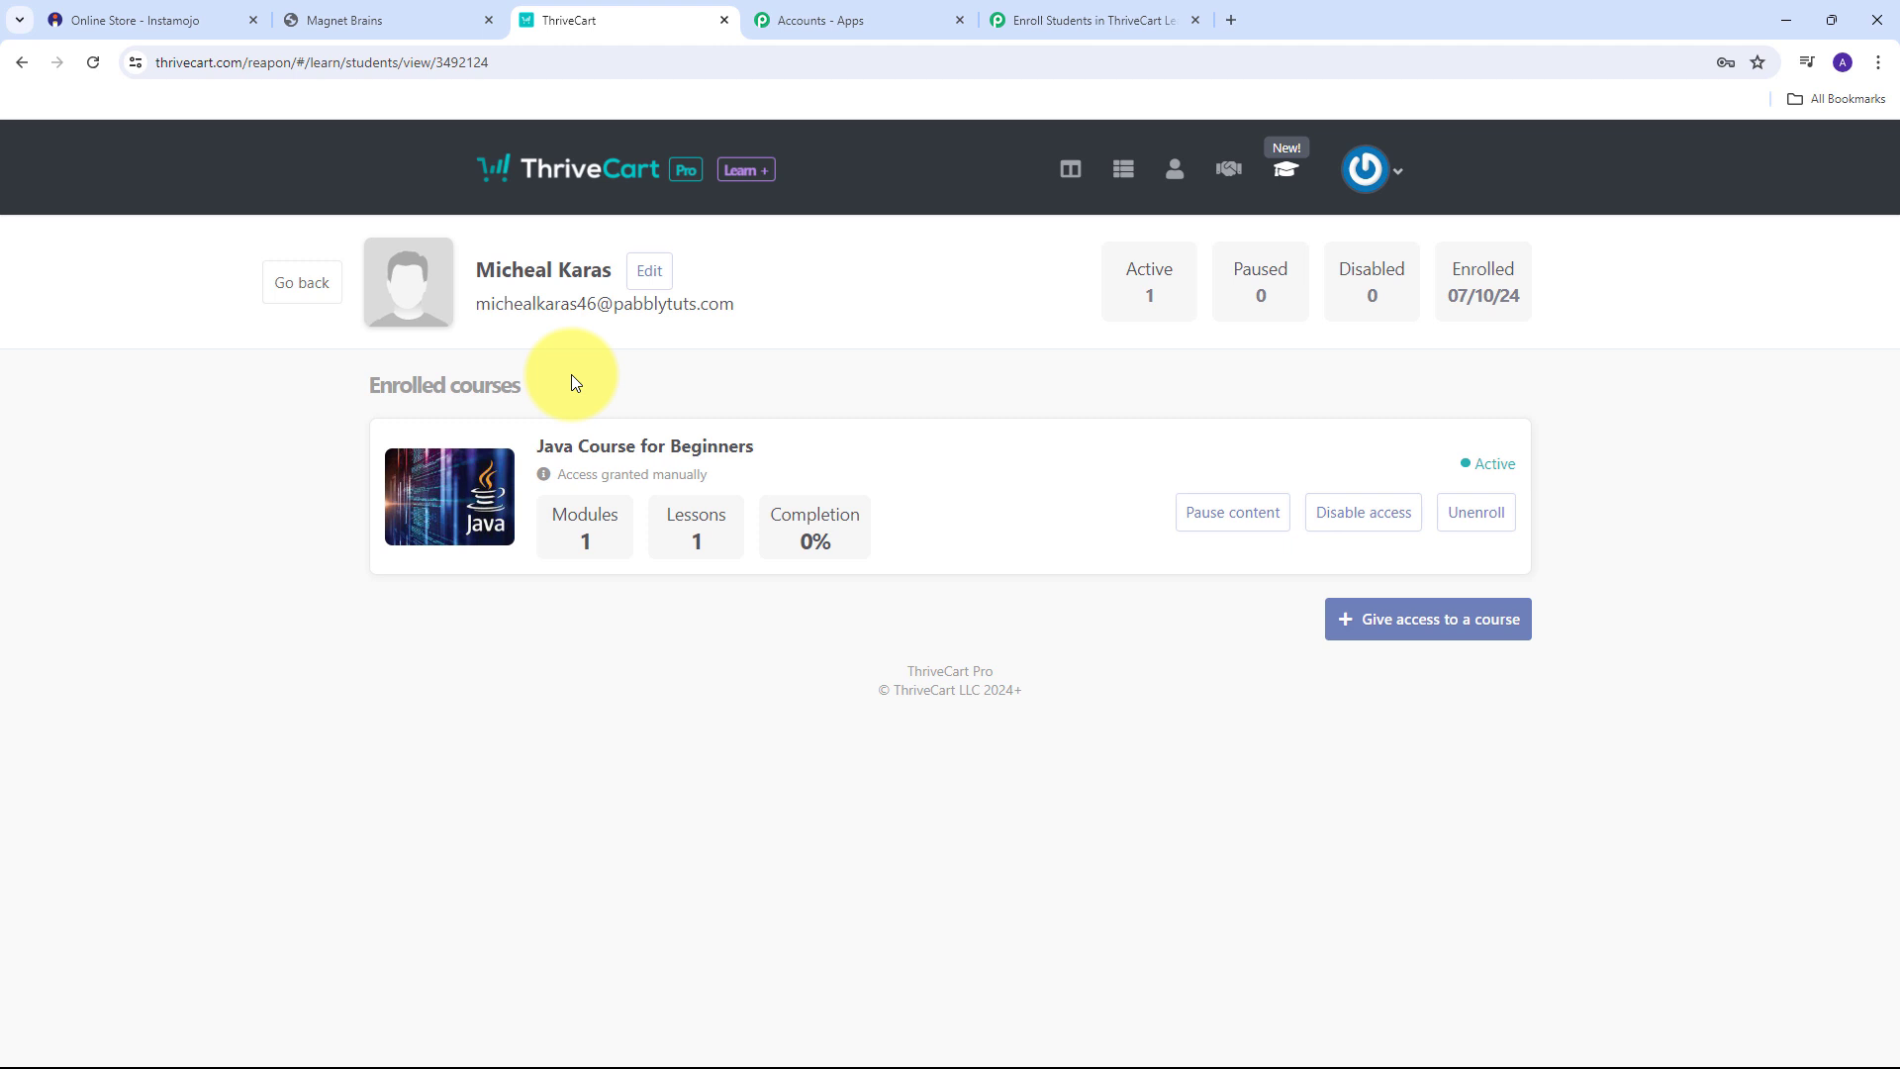
pyautogui.click(1039, 20)
# Scroll through the active workflow to review the Instamojo New Sale, Filter and ThriveCart Create New Student steps.
pyautogui.scroll(5, 1128, 317)
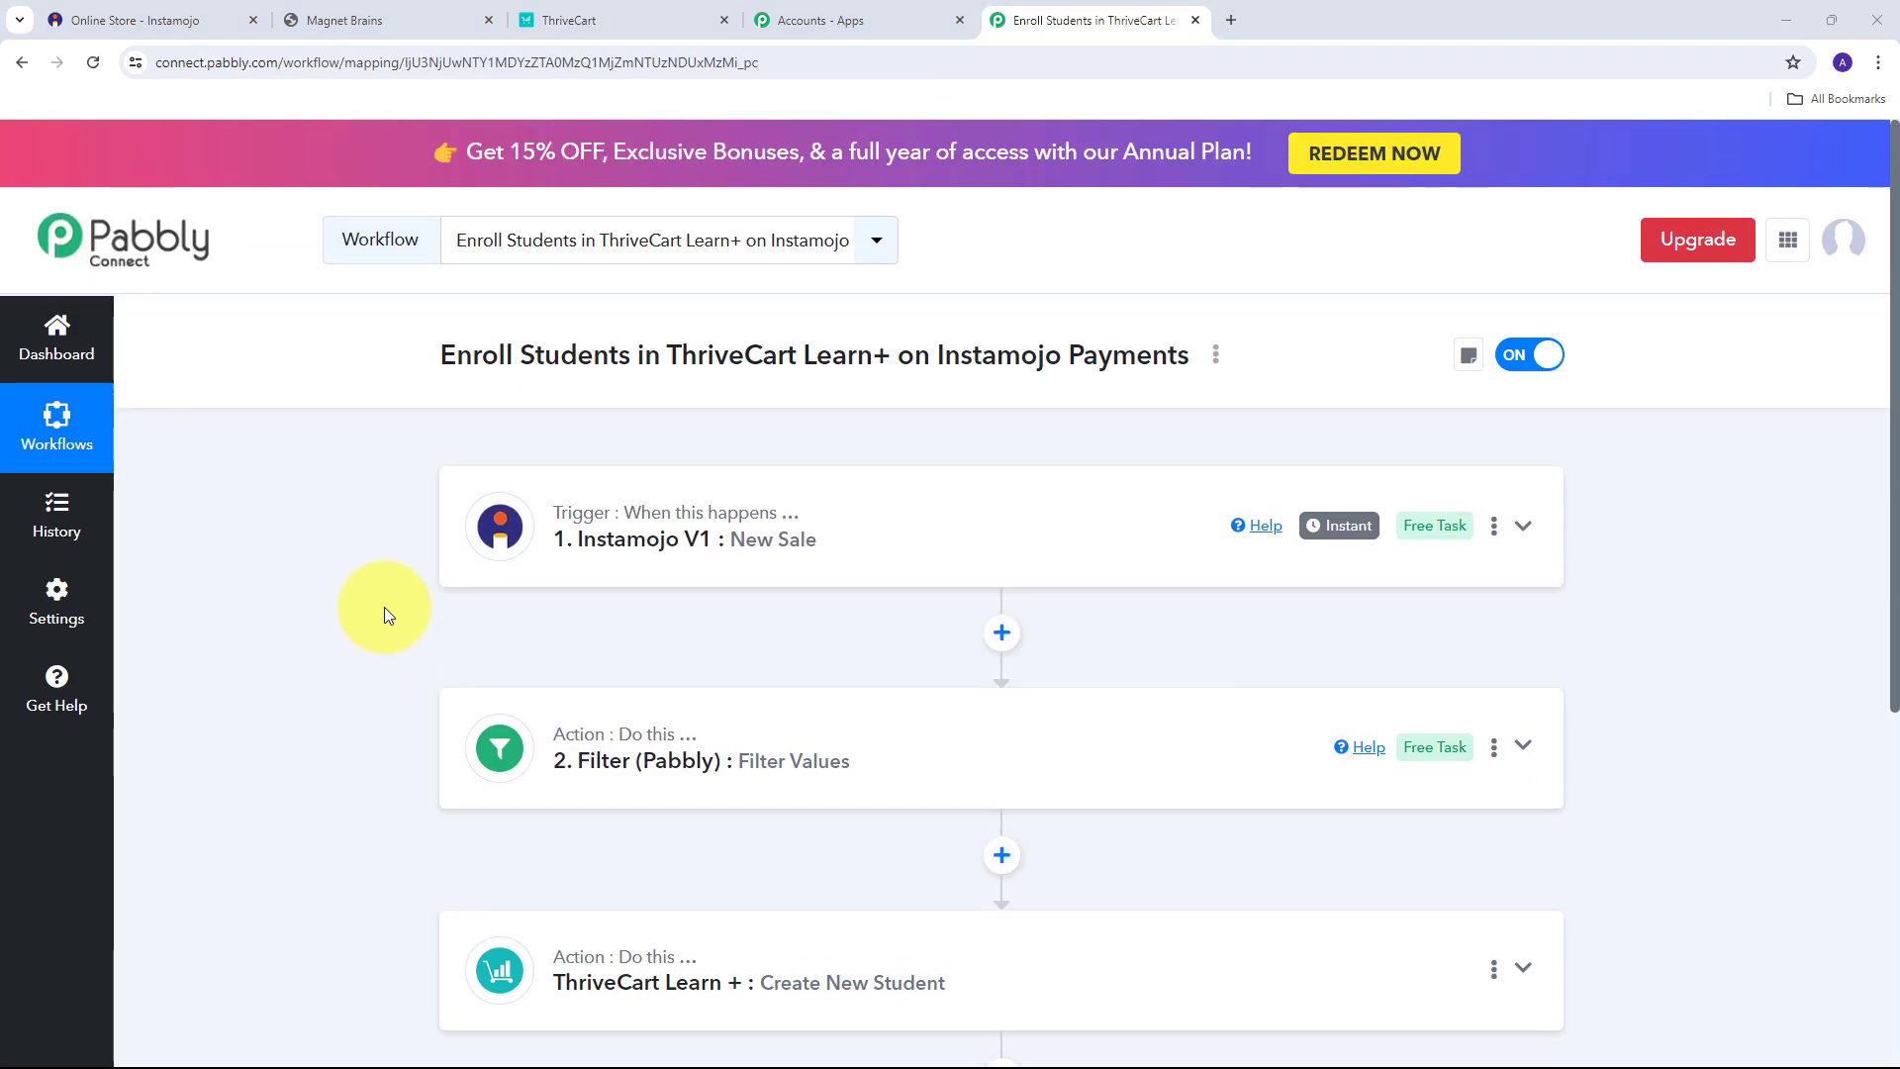
pyautogui.scroll(-1, 384, 608)
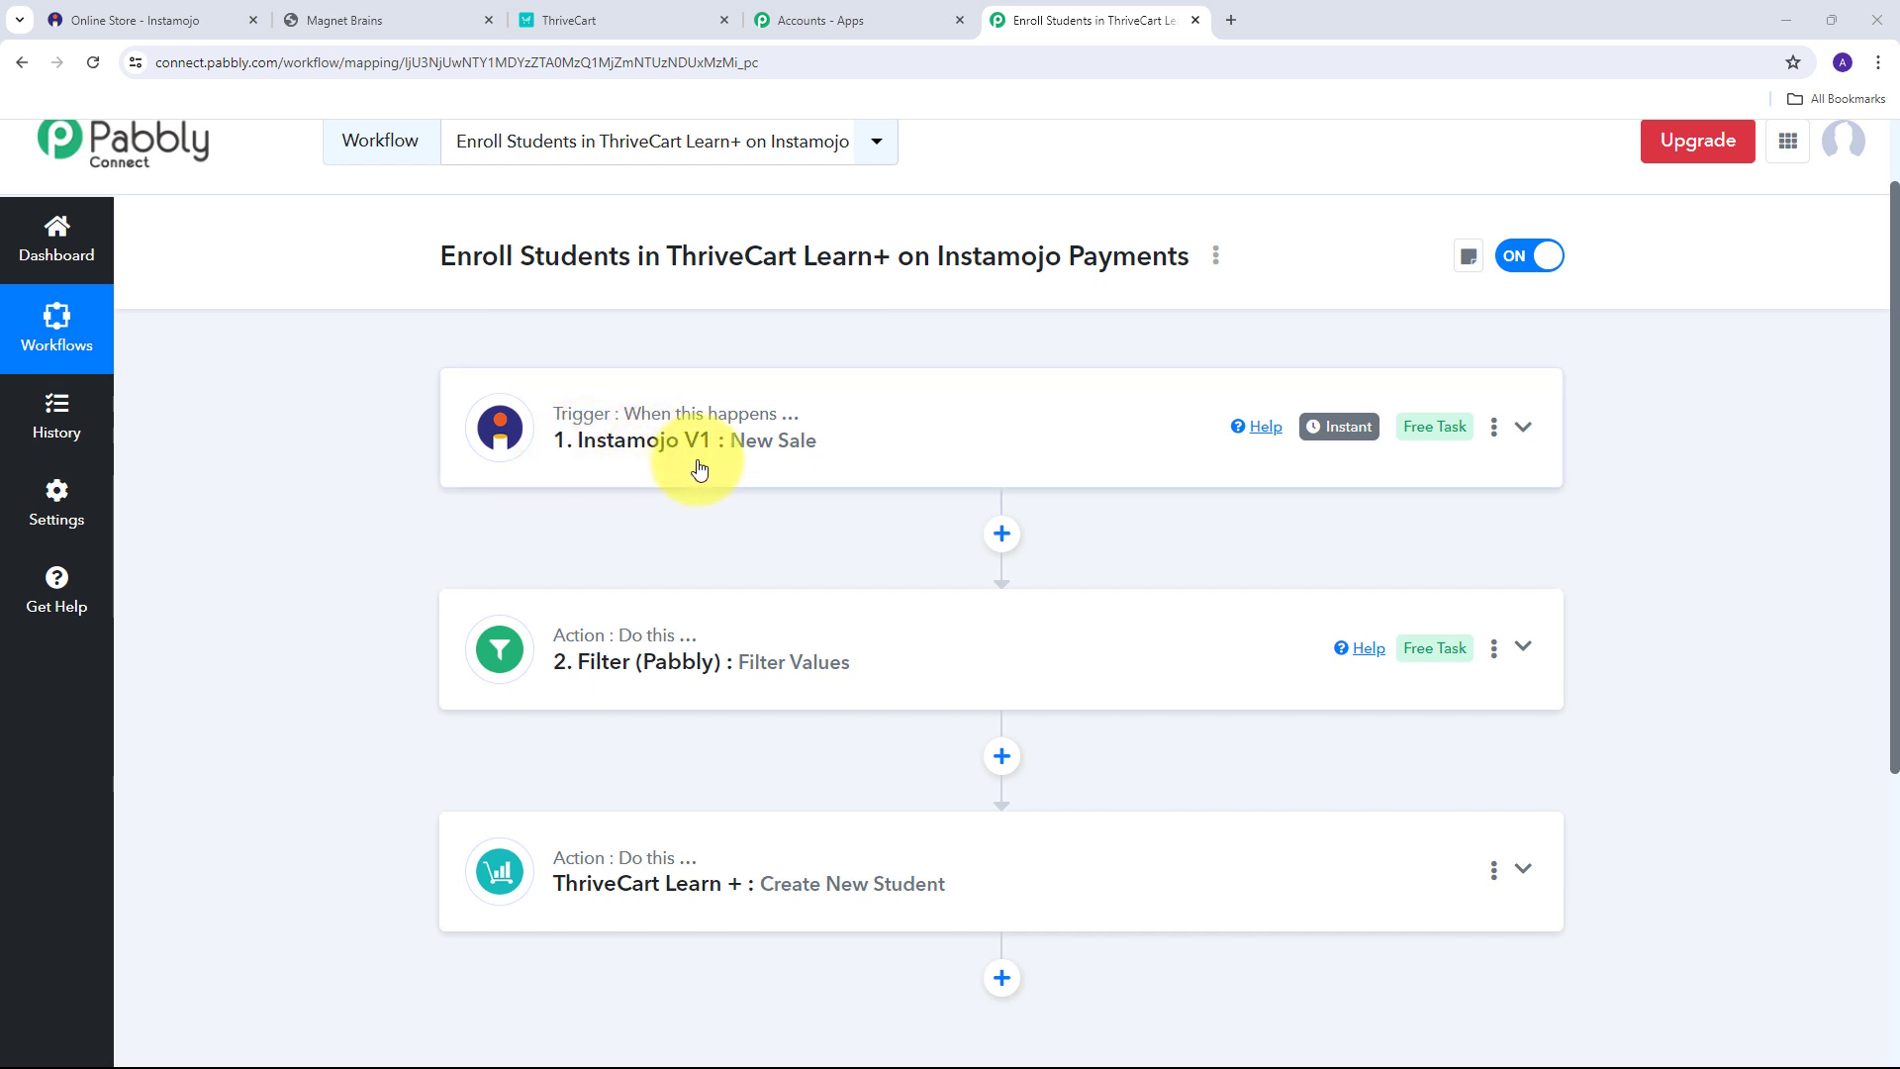
pyautogui.scroll(-1, 465, 495)
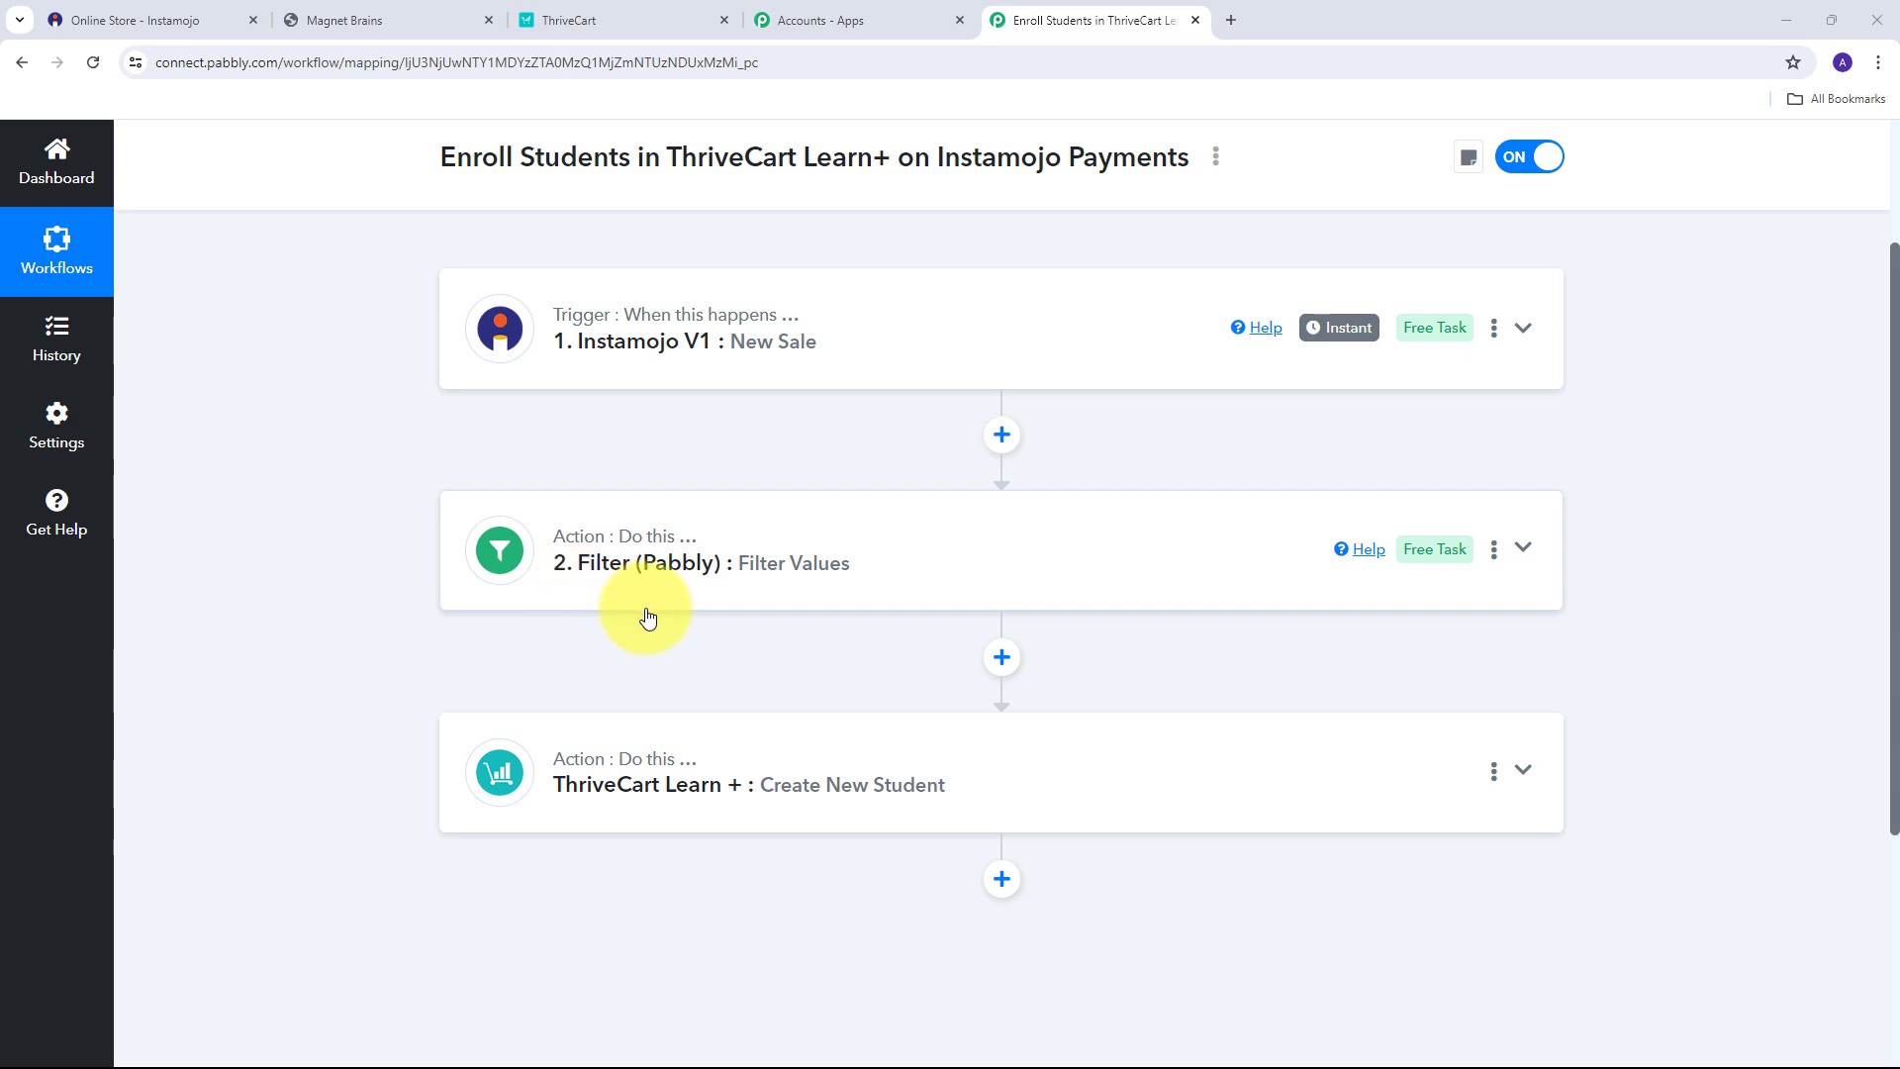
pyautogui.scroll(-1, 425, 430)
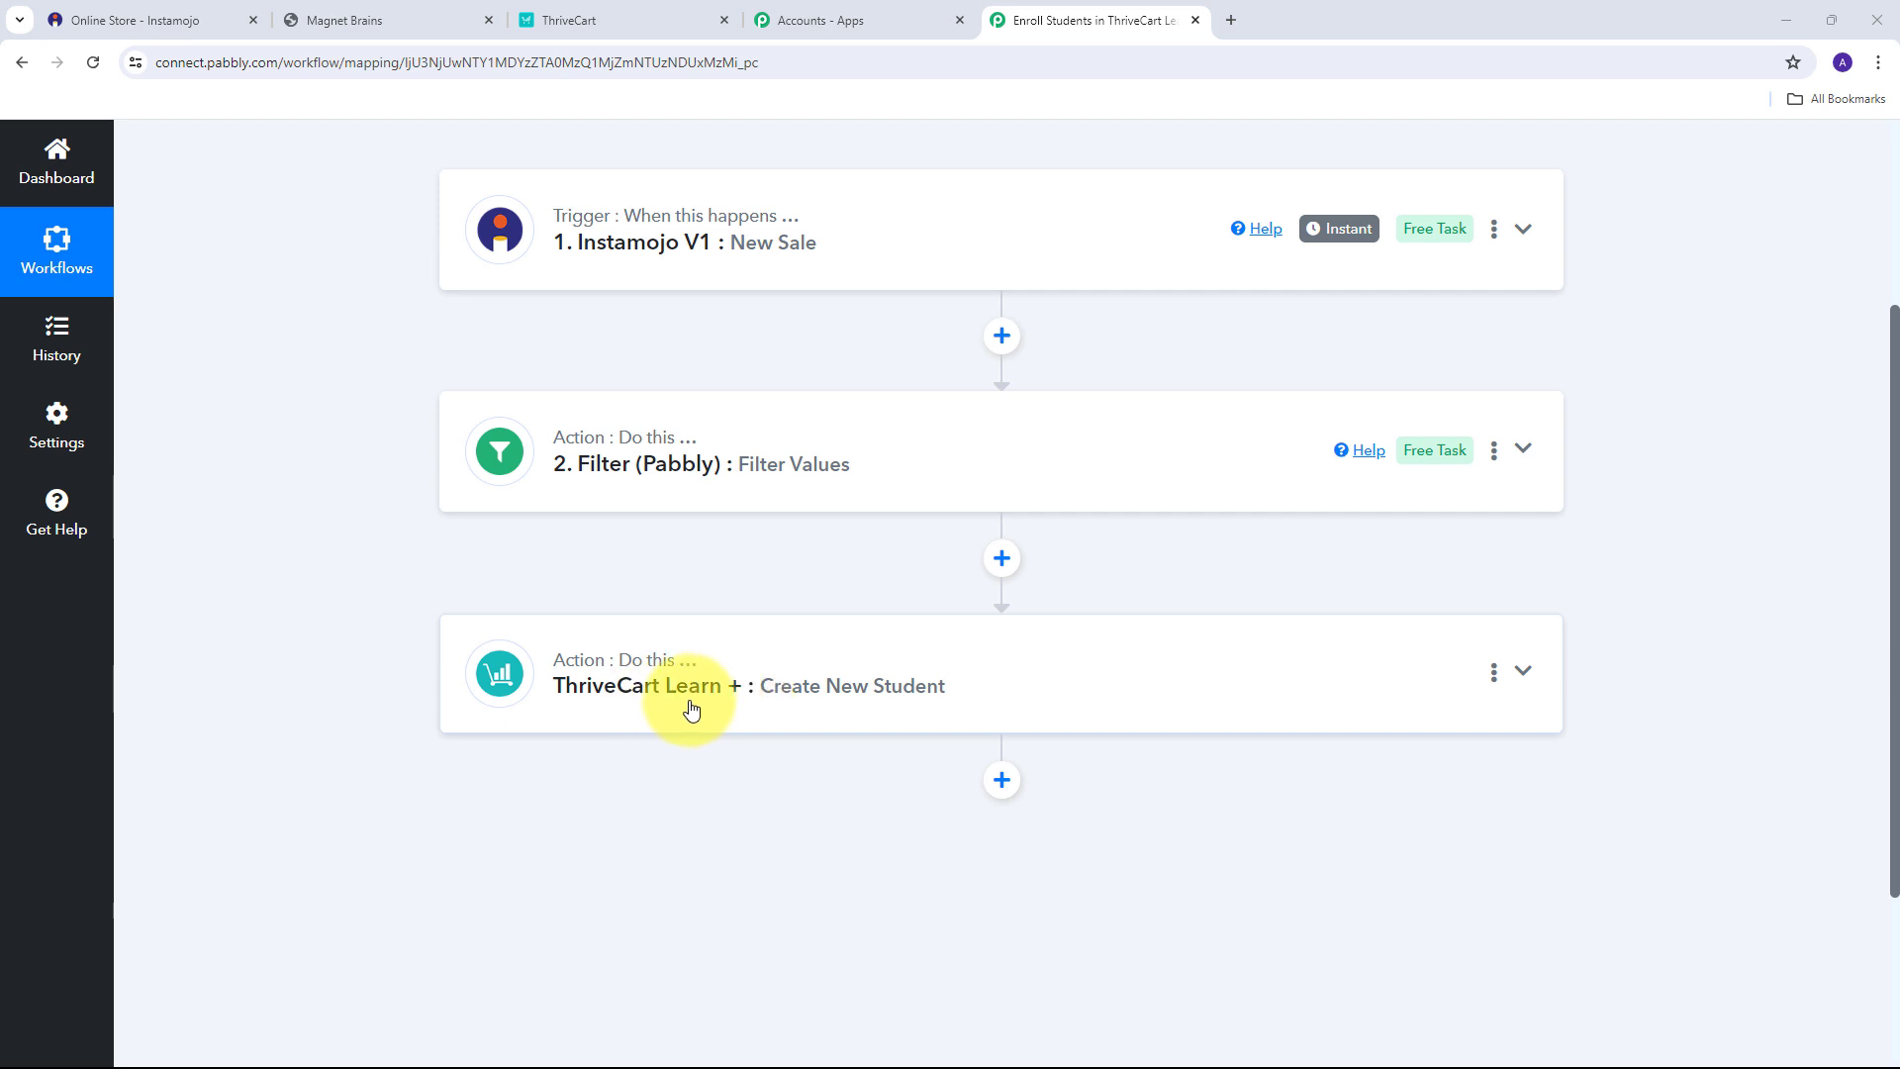
pyautogui.moveTo(567, 664)
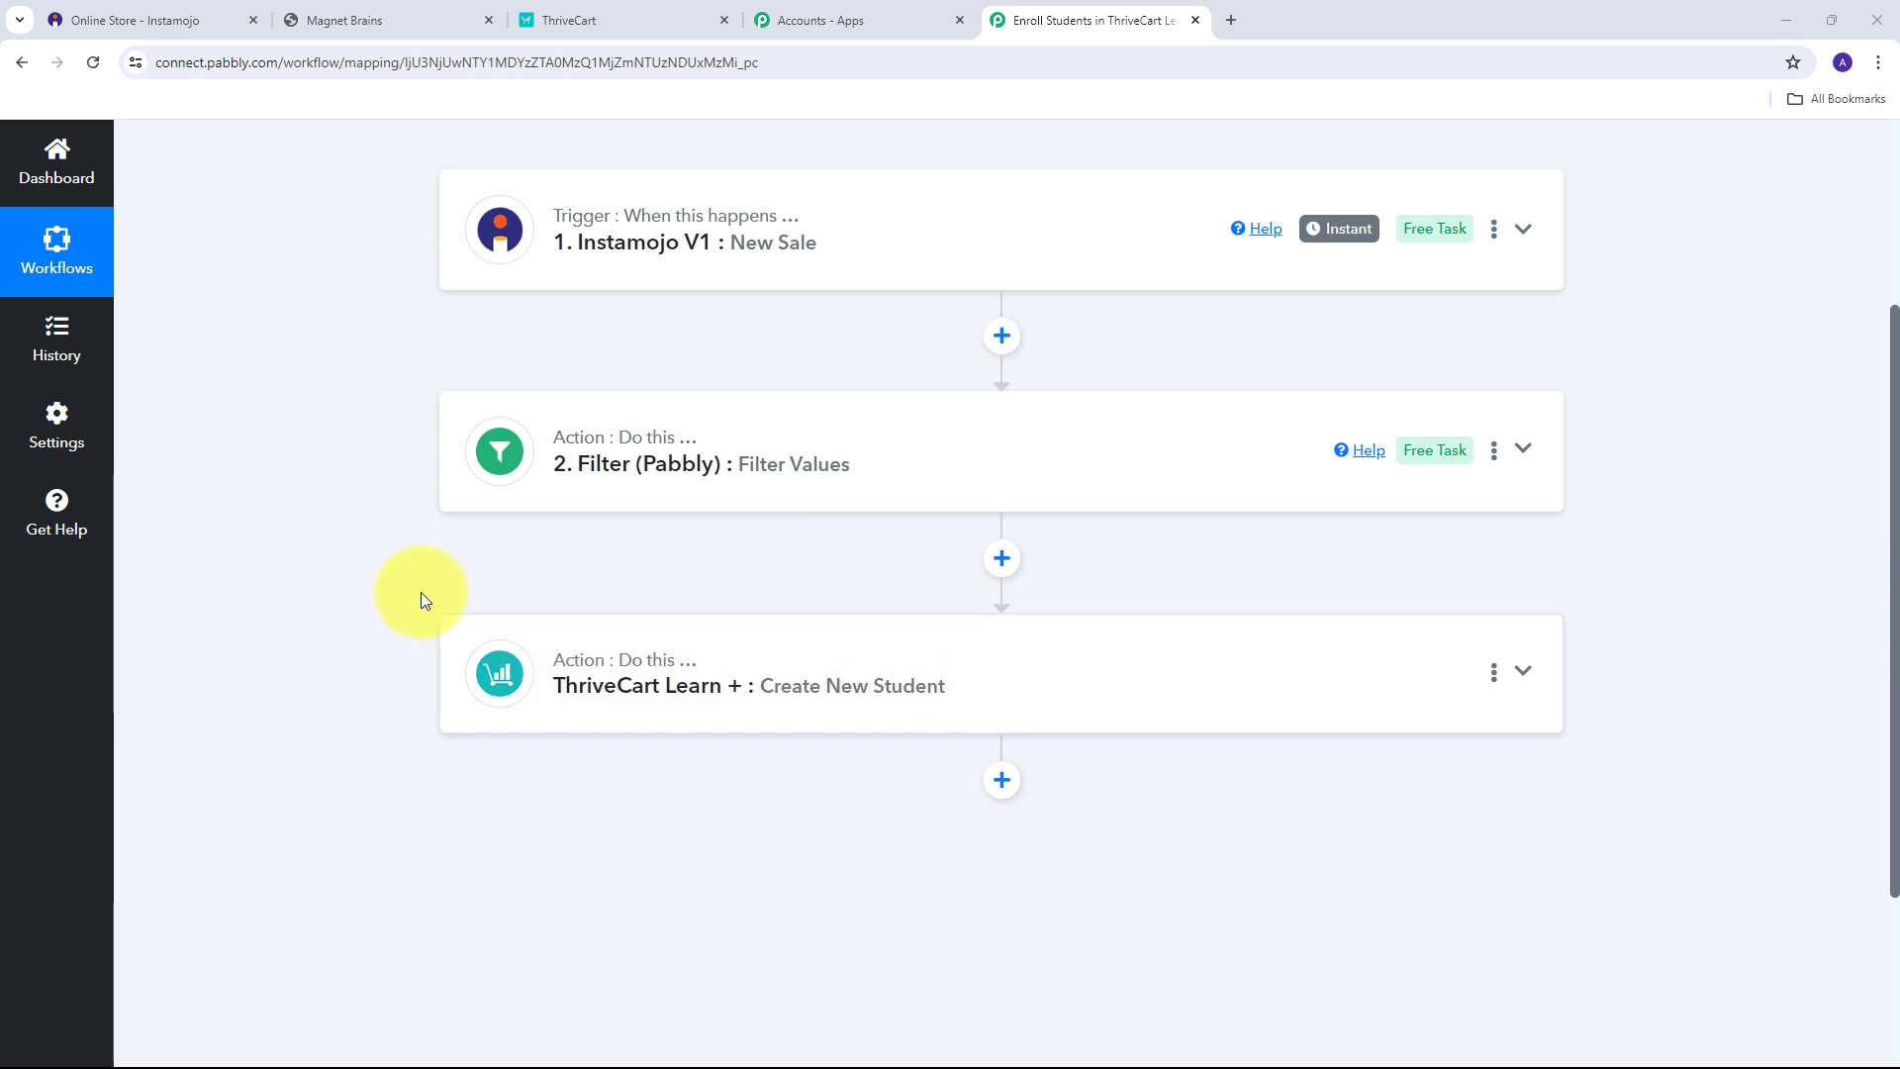
pyautogui.scroll(2, 419, 592)
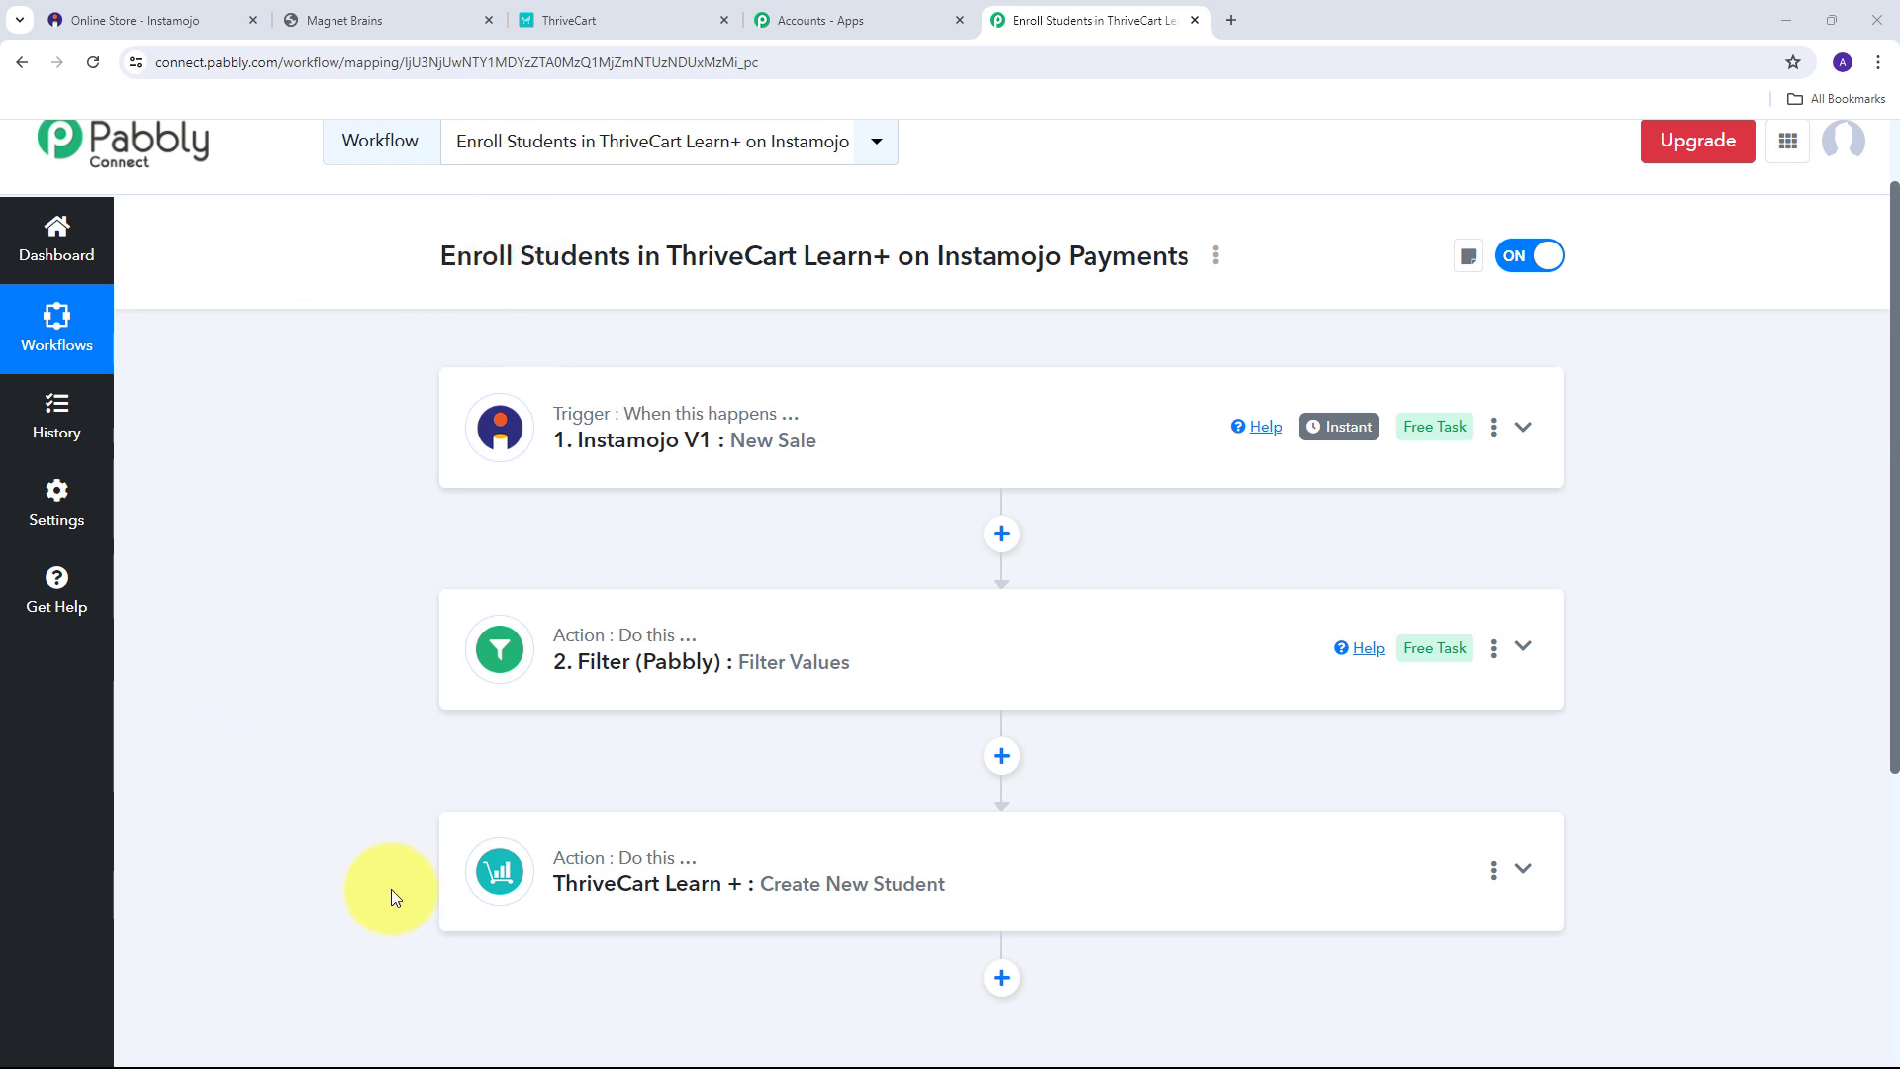